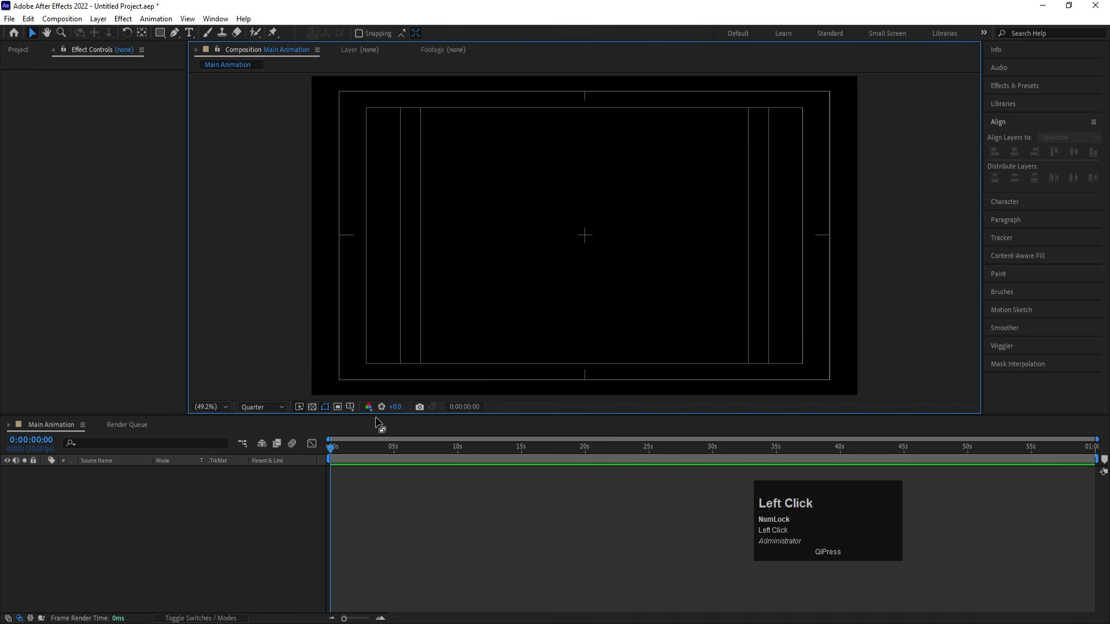
- Create a text layer reading "MOTION" in the Neue Montreal Bold font near the middle of the composition
left_click(189, 32)
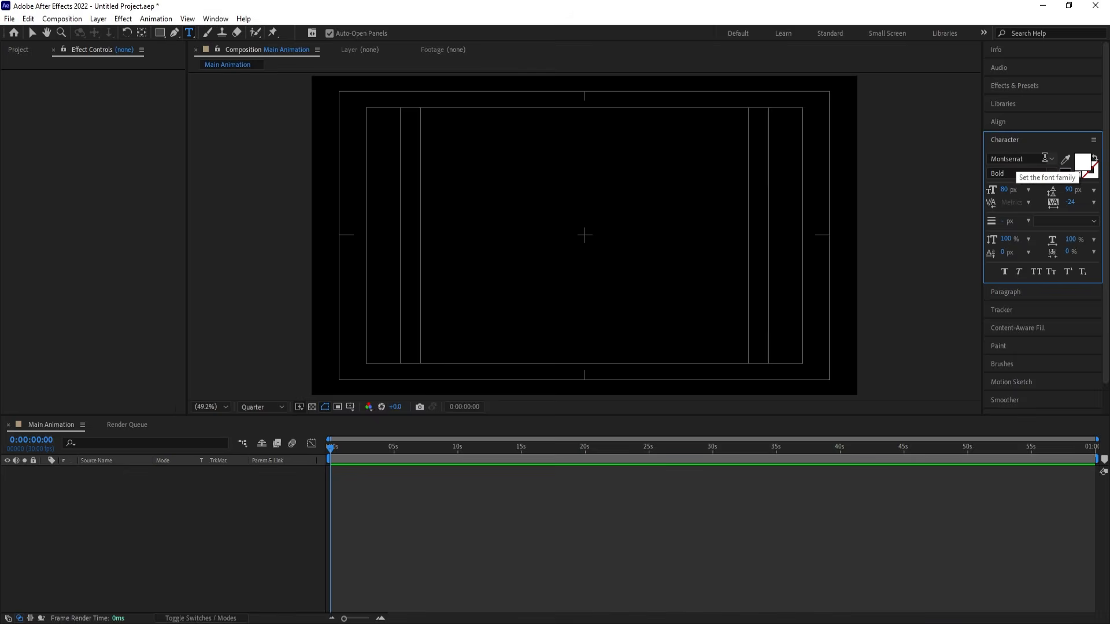
left_click(1044, 158)
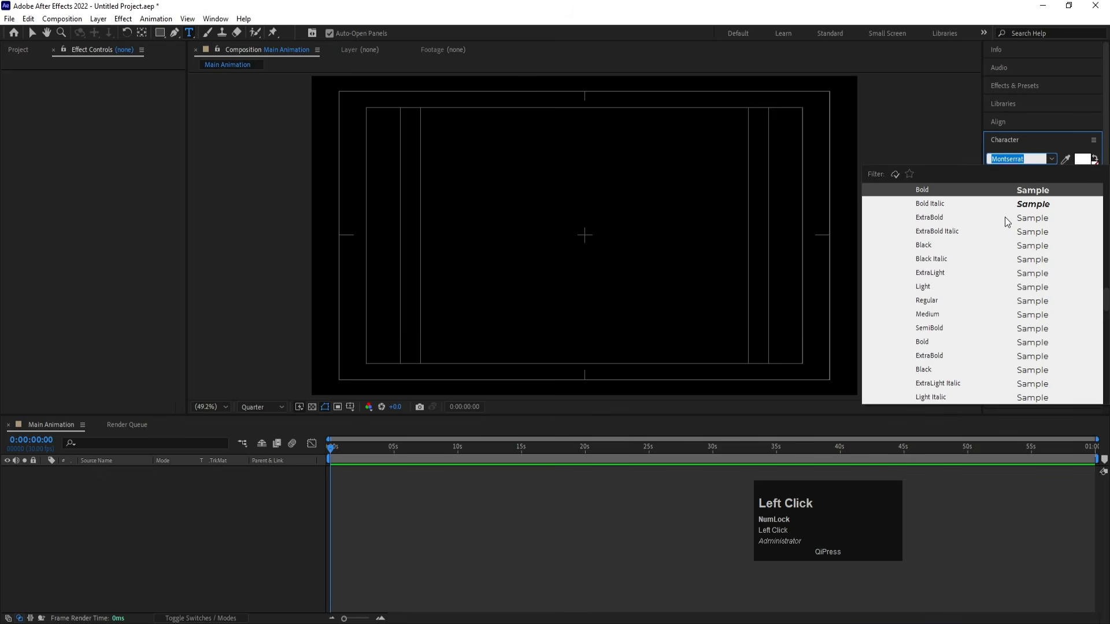
type("mon")
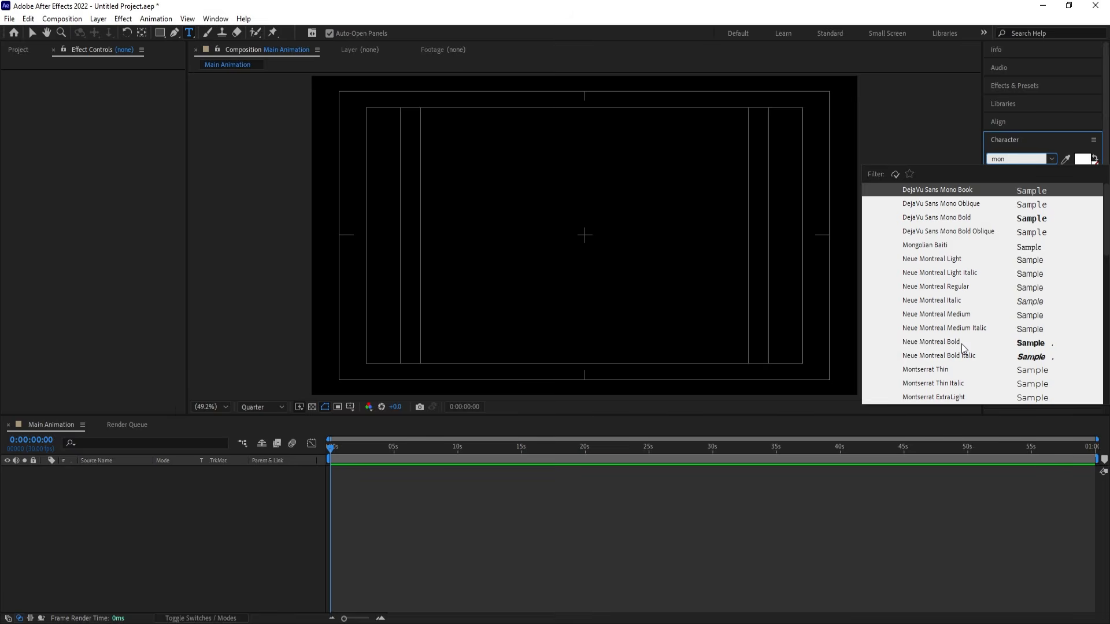
left_click(931, 342)
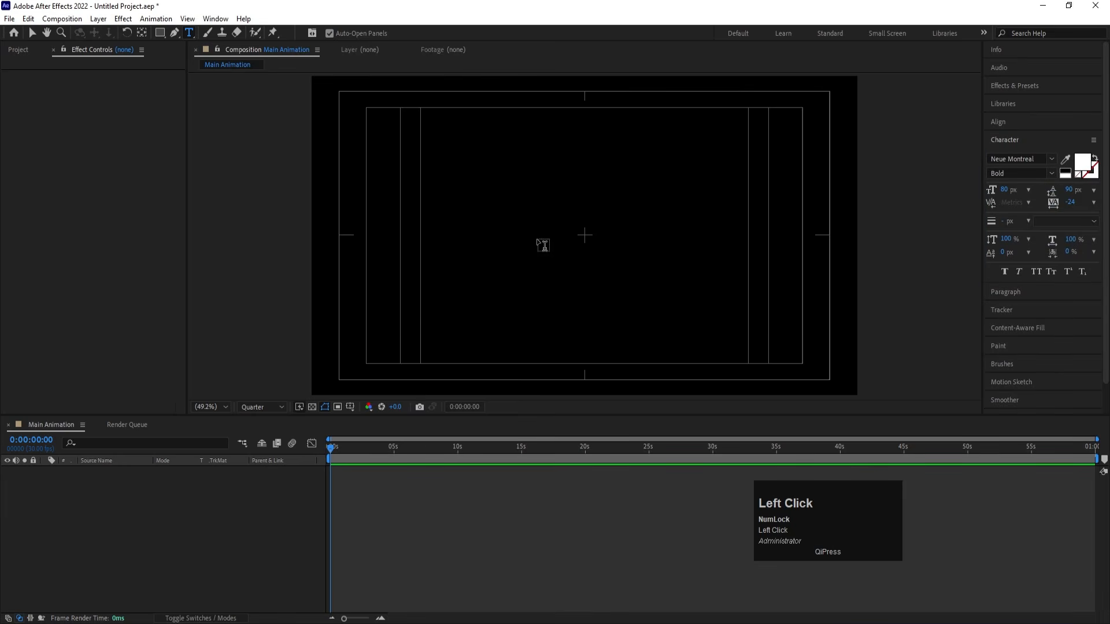
left_click(541, 245)
type("MOTION")
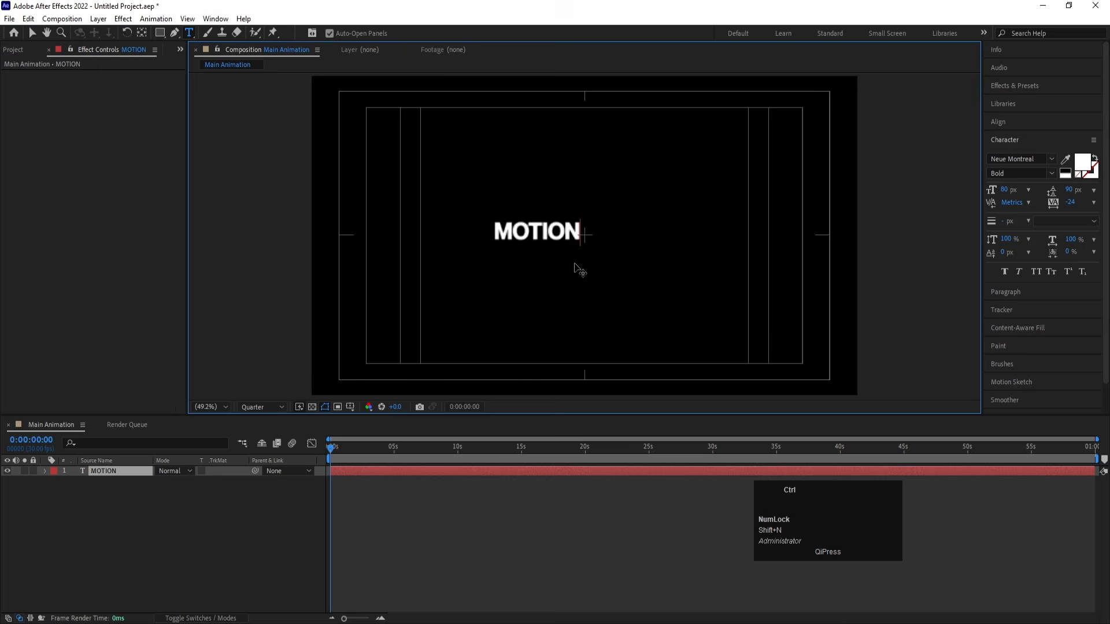
- Set the font size of the whole MOTION text to 255 px
key("ctrl+a")
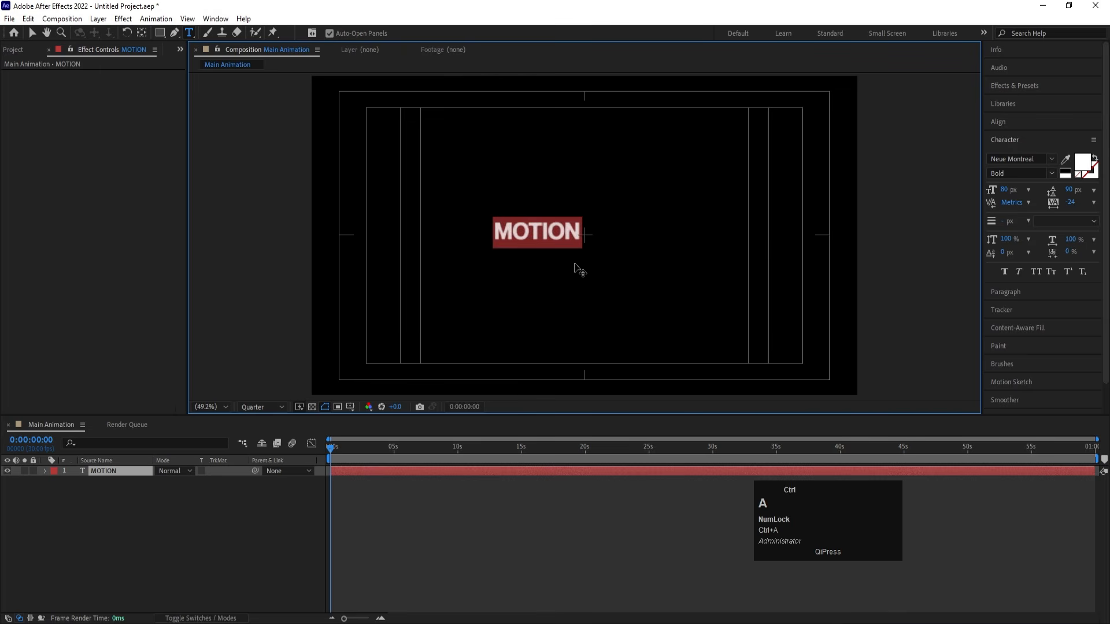
left_click_drag(991, 190, 161, 428)
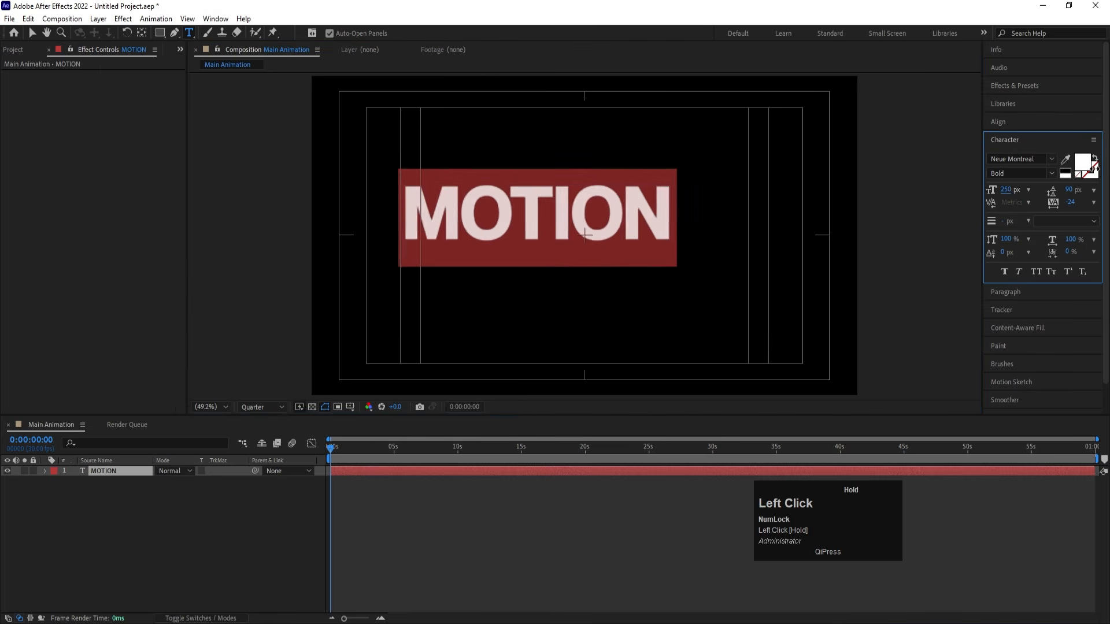
left_click(222, 515)
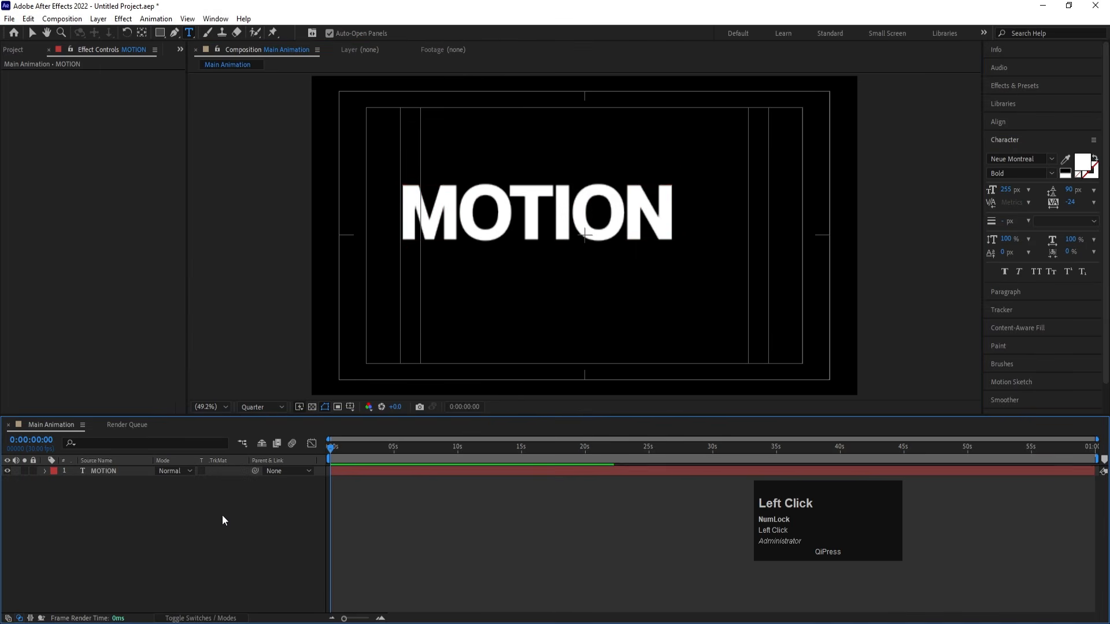
- Centre the MOTION layer's anchor point and align the layer to the composition's horizontal and vertical centre
left_click(104, 471)
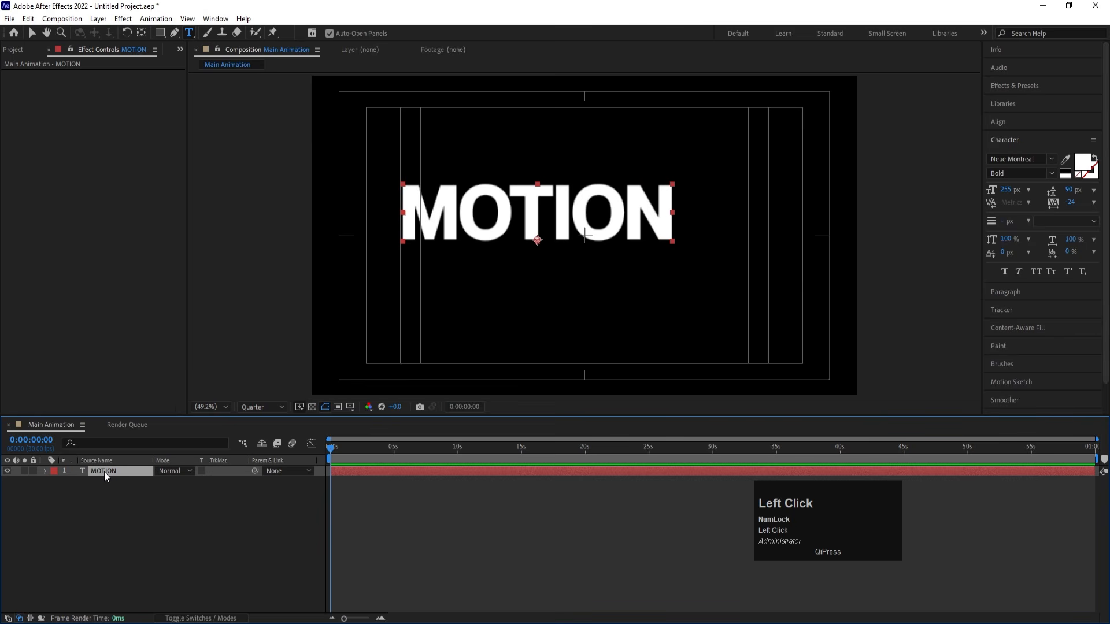
key("ctrl+alt+Home")
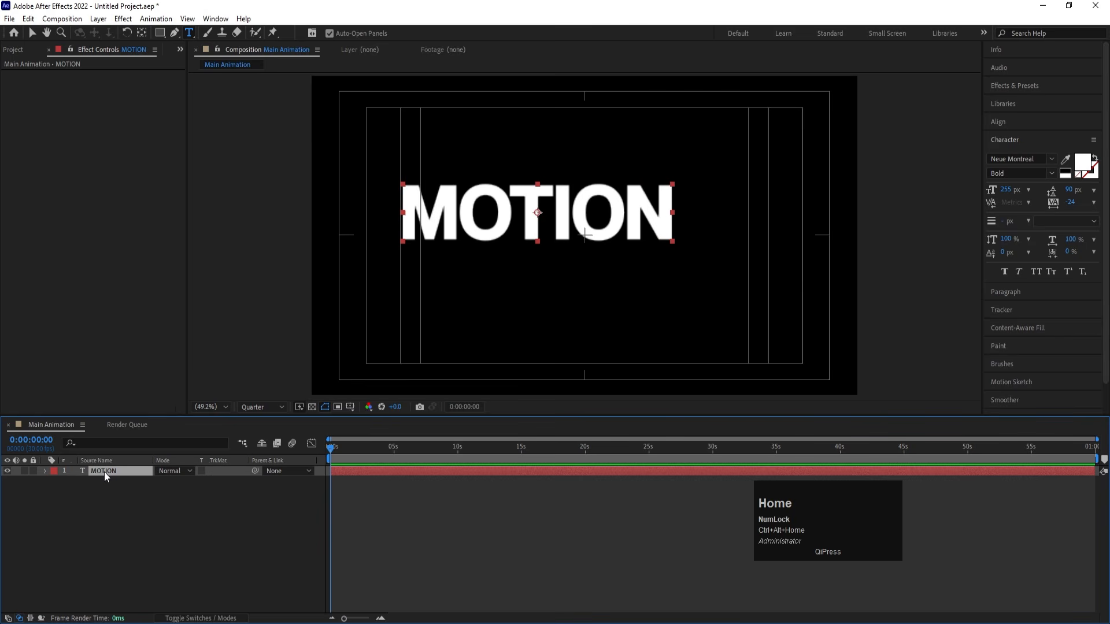
scroll(104, 471, "up", 1)
left_click(1000, 124)
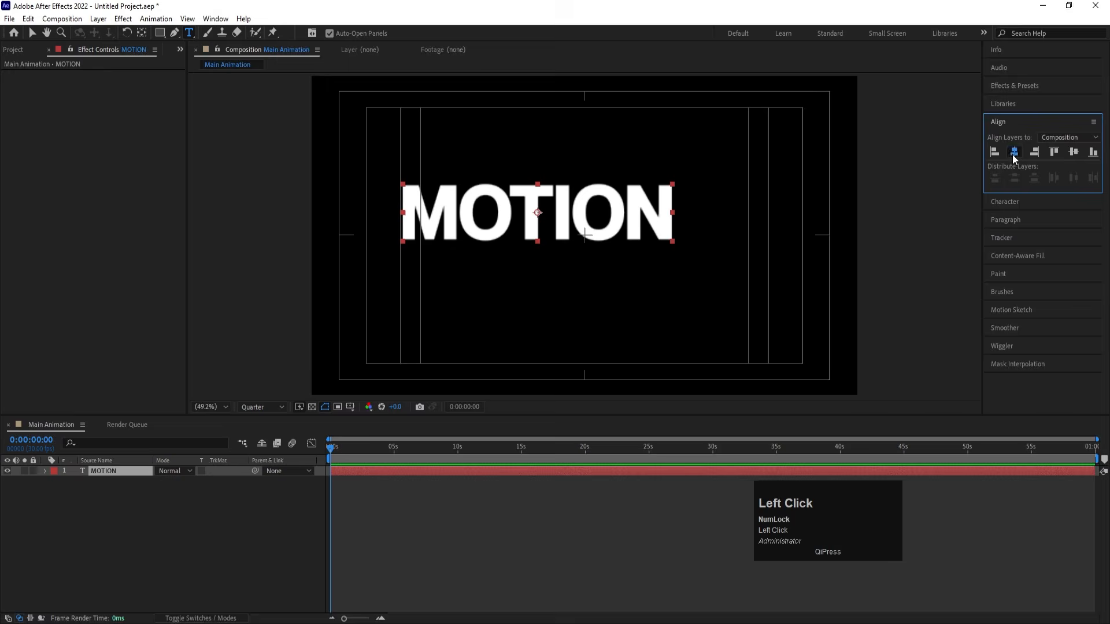
left_click(1012, 154)
left_click(1070, 153)
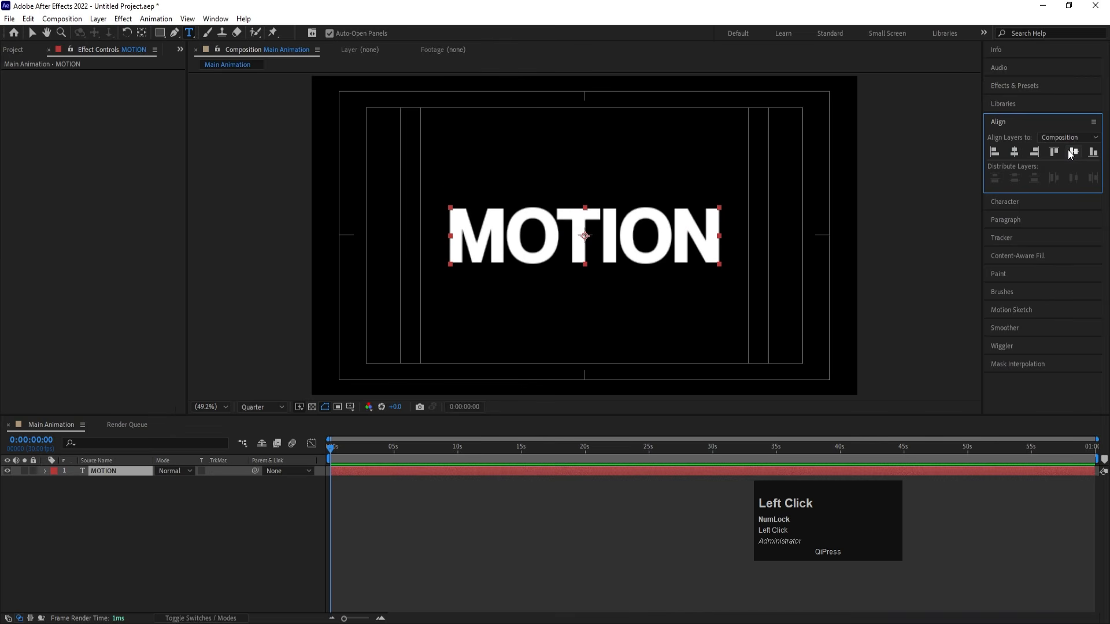
- Set the composition preview resolution to Full
left_click(256, 405)
left_click(262, 435)
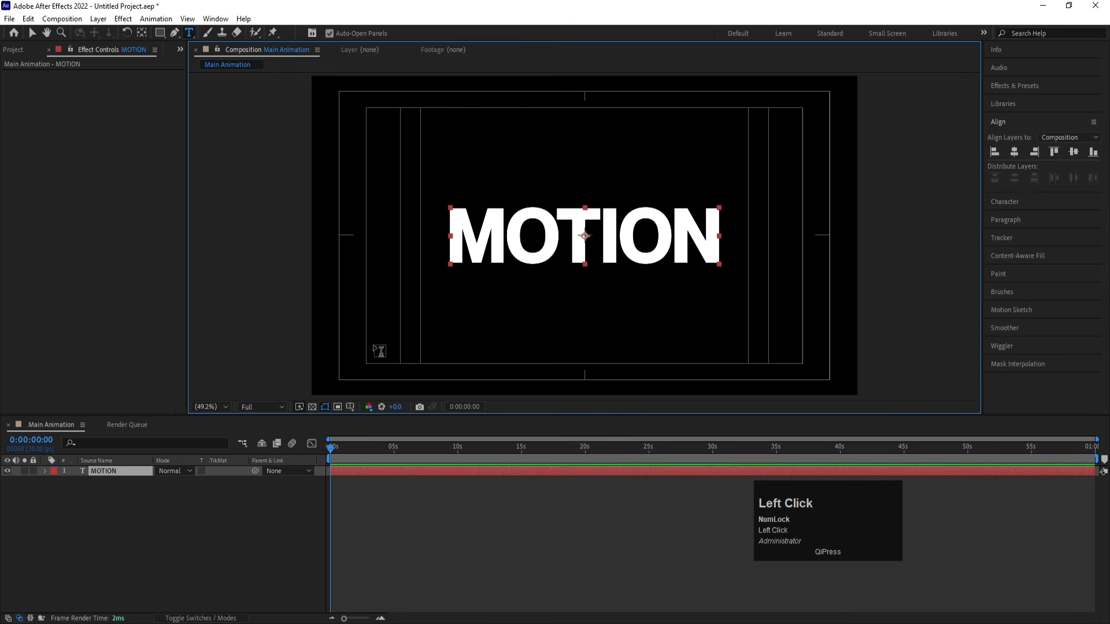
left_click(120, 513)
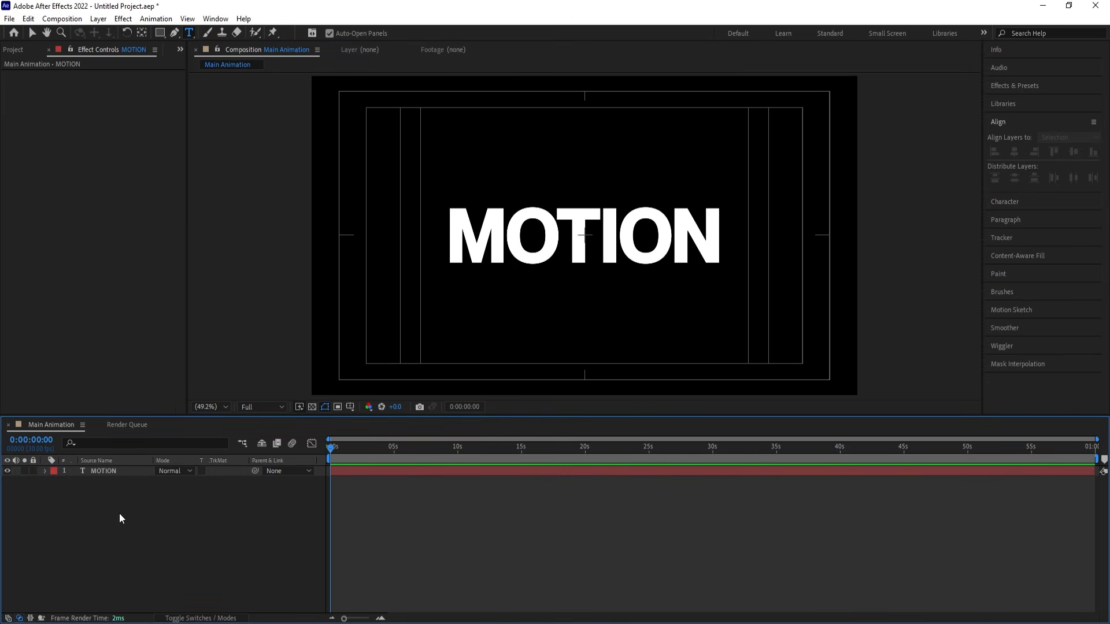
- Set the fill colour of the MOTION text to red, FF0000
left_click(109, 473)
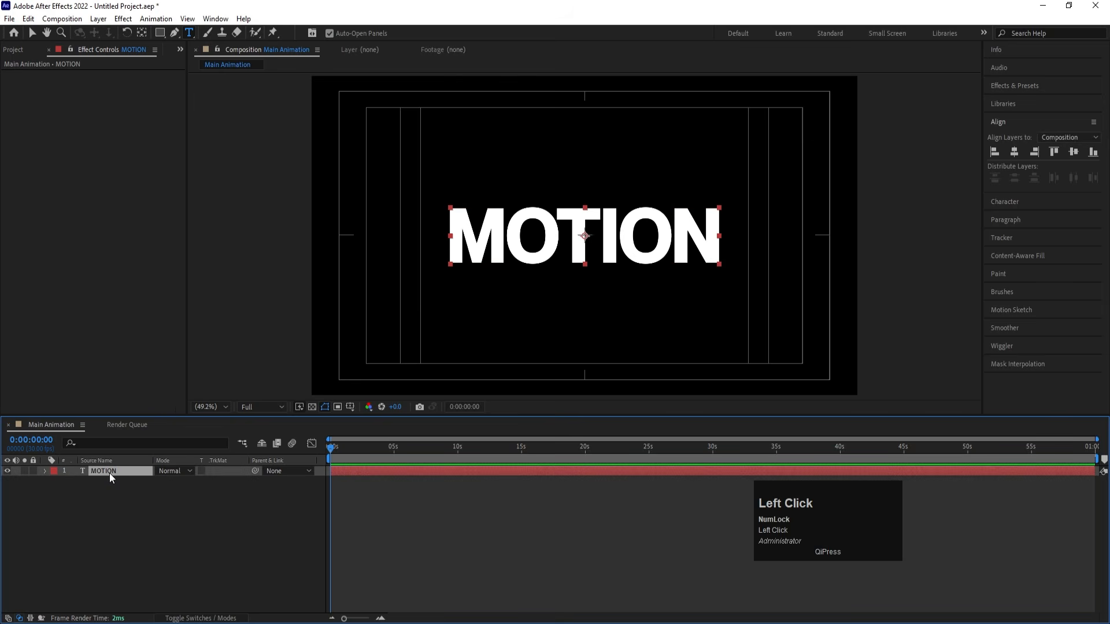
left_click(1004, 201)
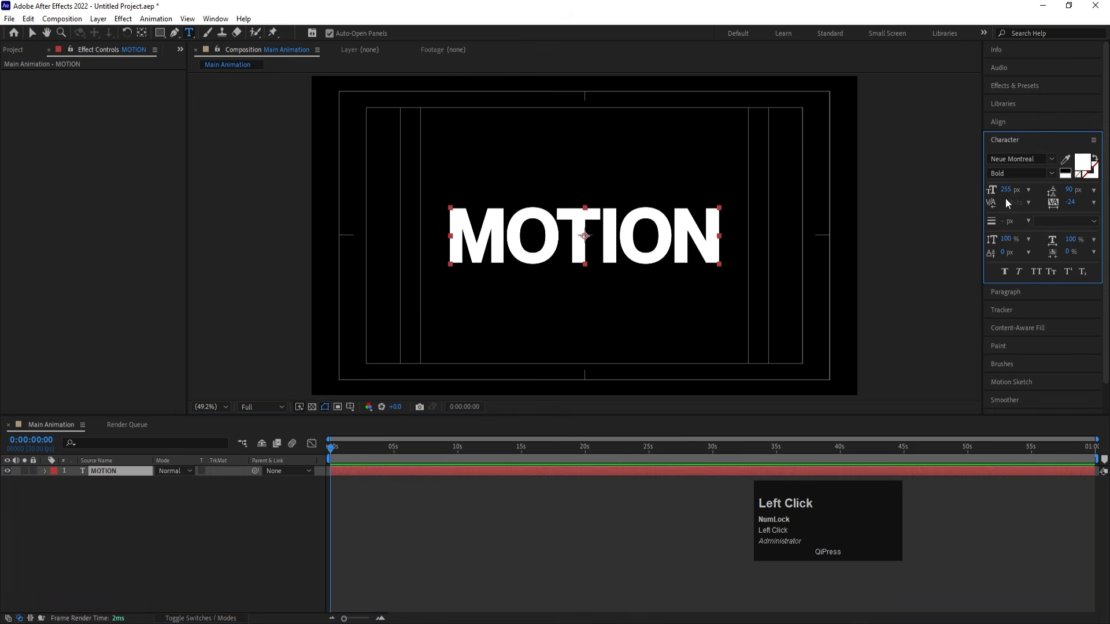
left_click(1083, 162)
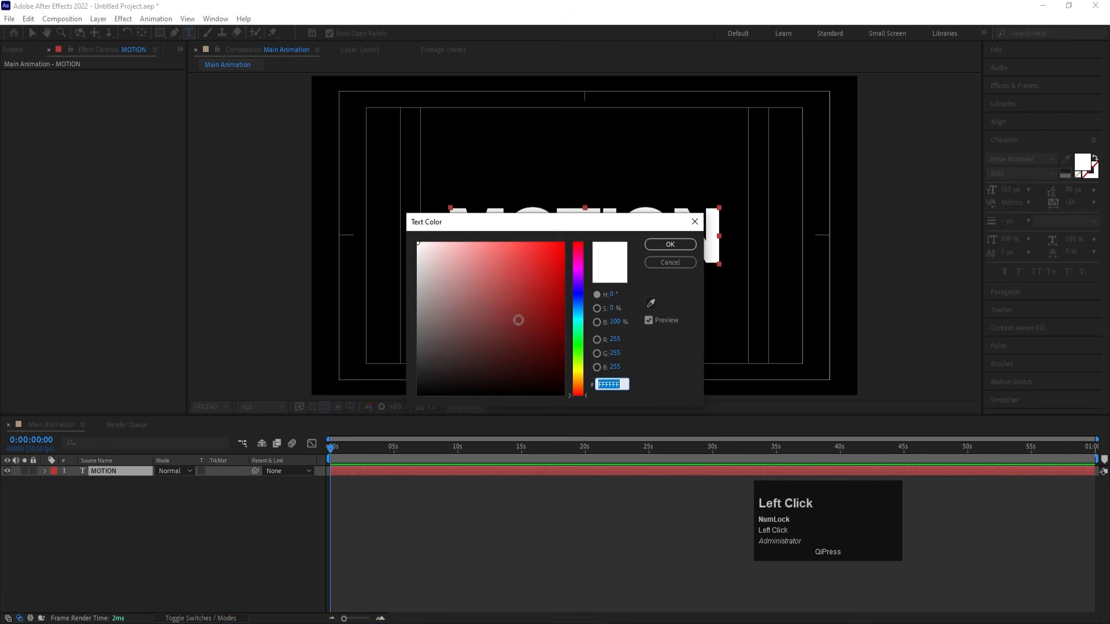
type("FF0000")
left_click(650, 247)
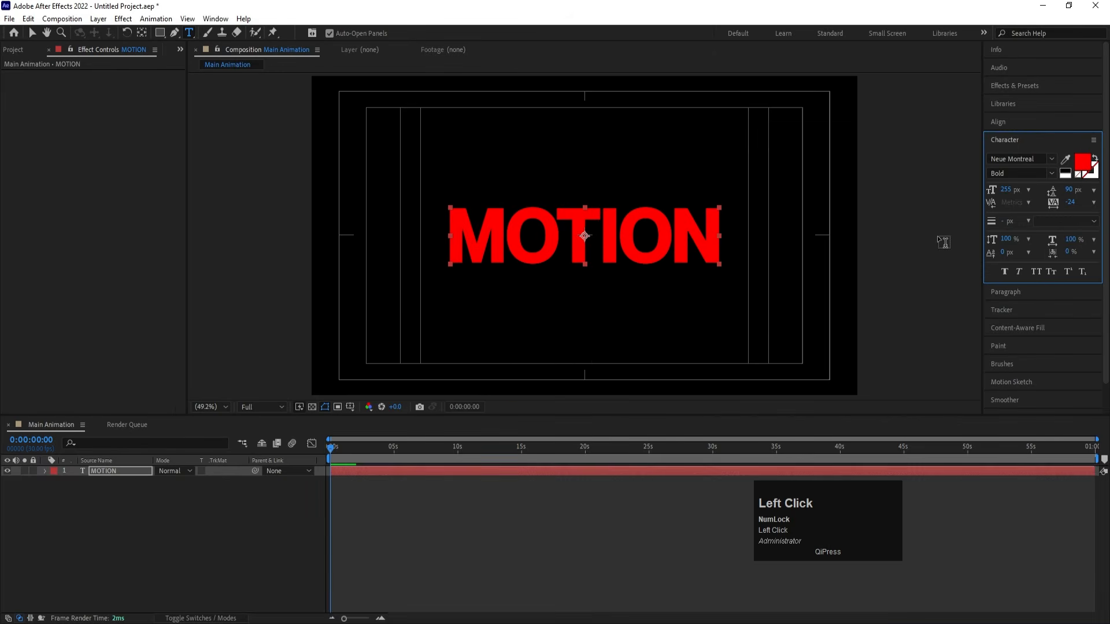
- Replace the text layer's wording with "Motion", capitalising only the first letter
left_click(603, 250)
key("ctrl+a")
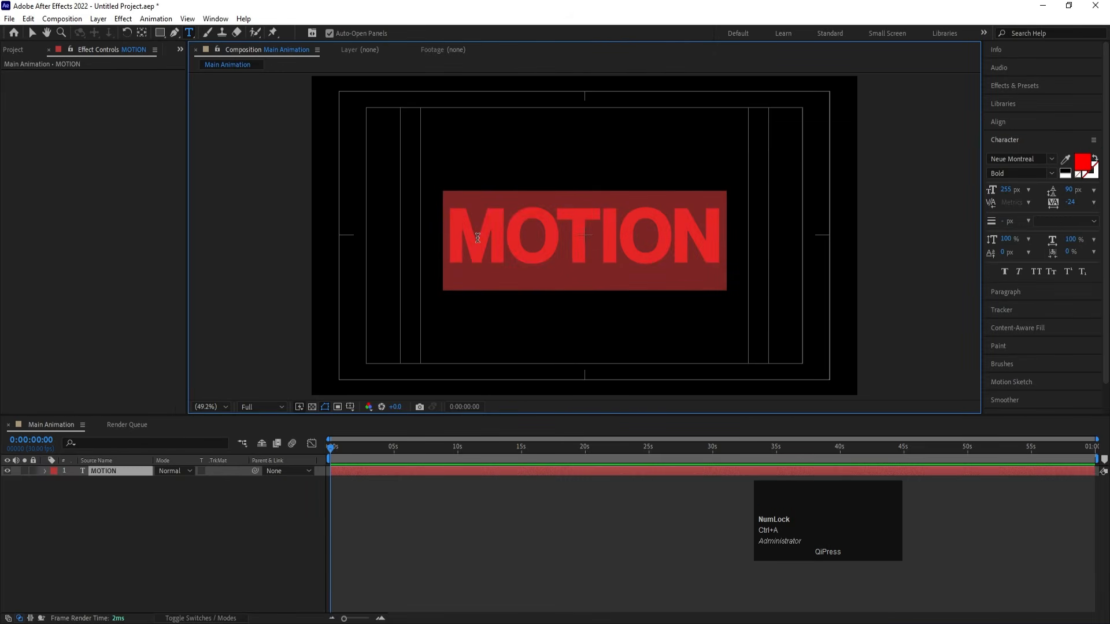
key("shift")
type("Motion")
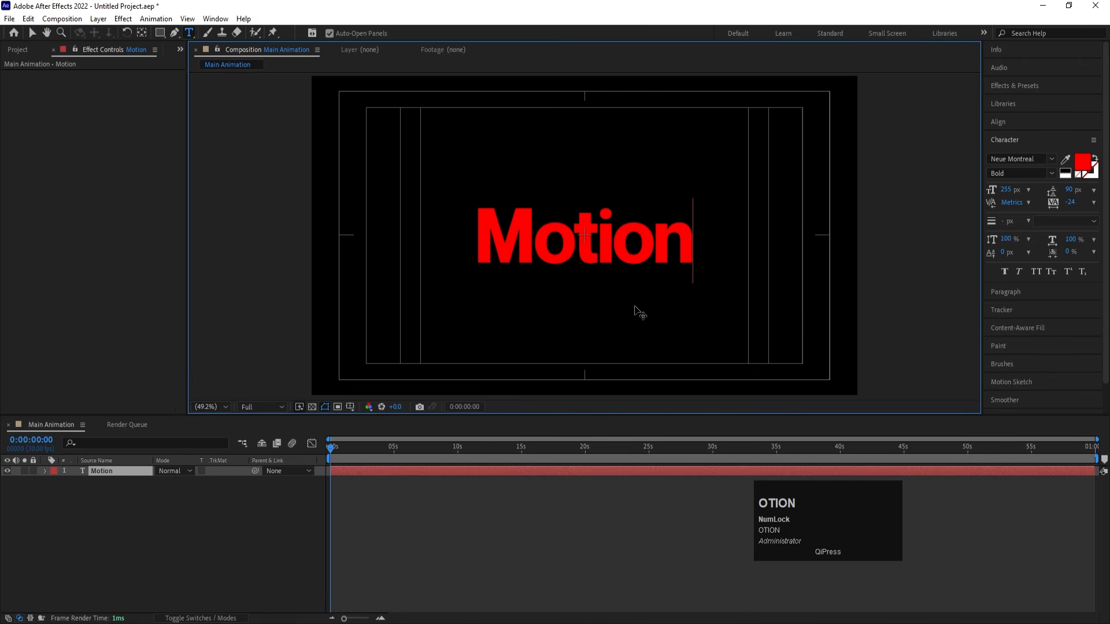
- Set the tracking of the whole Motion text to 0
key("ctrl")
key("ctrl+a")
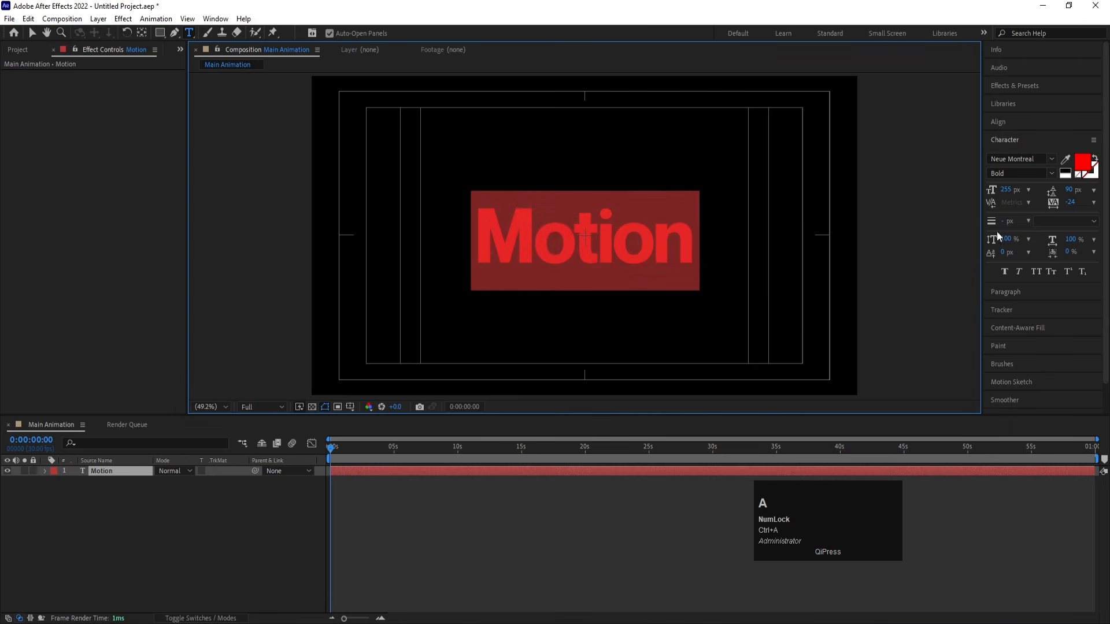
left_click(1072, 202)
type("0")
key("Return")
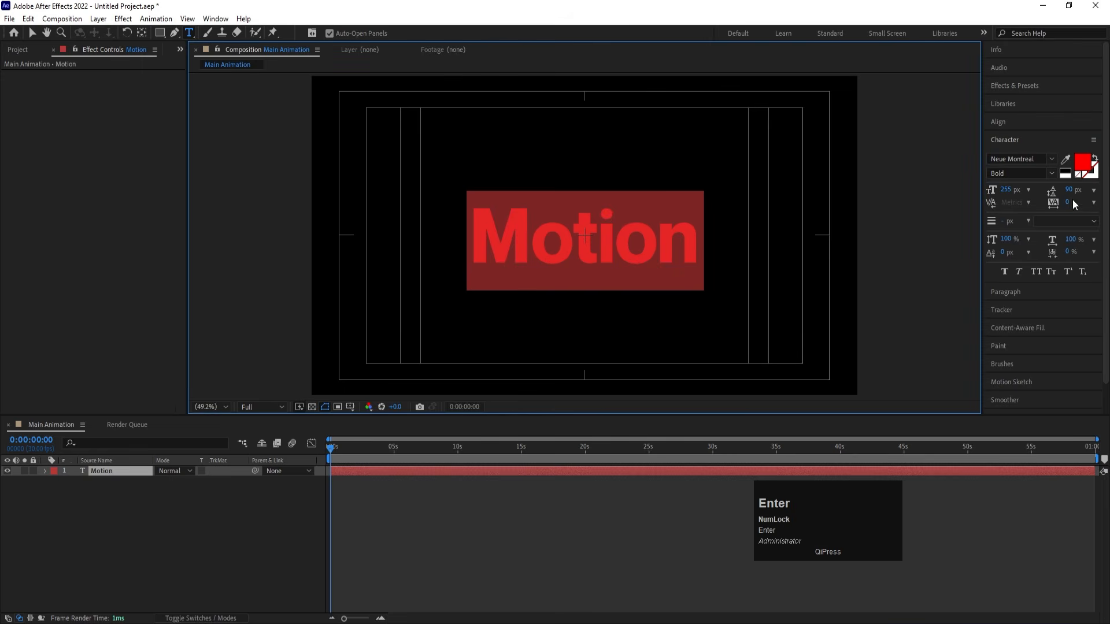
left_click(186, 537)
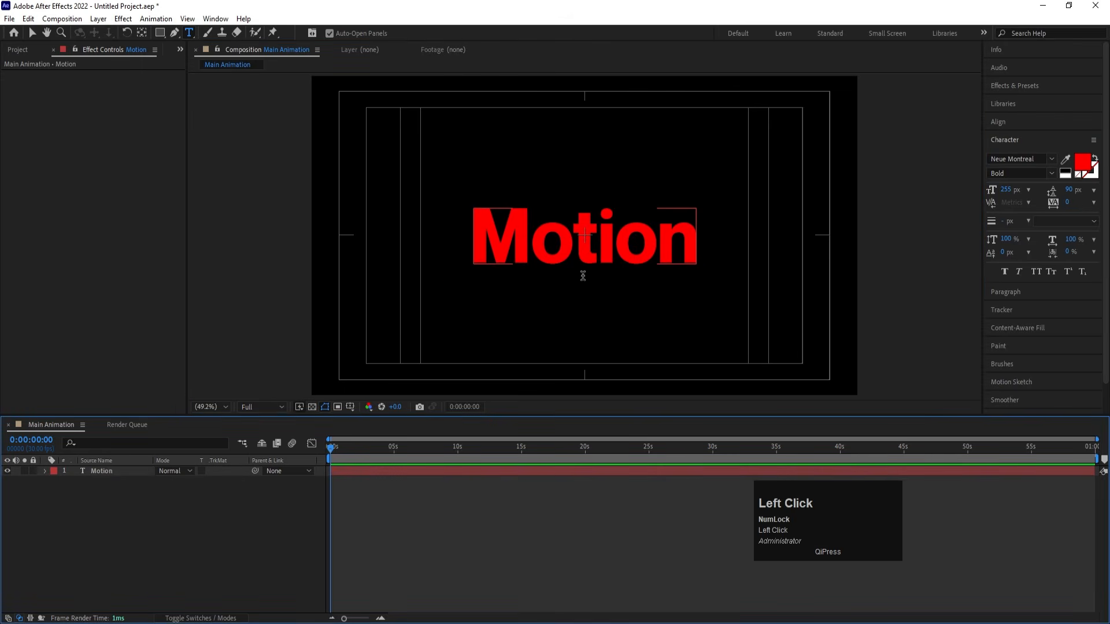
- Tighten the tracking of the whole Motion text to -12
left_click(597, 237)
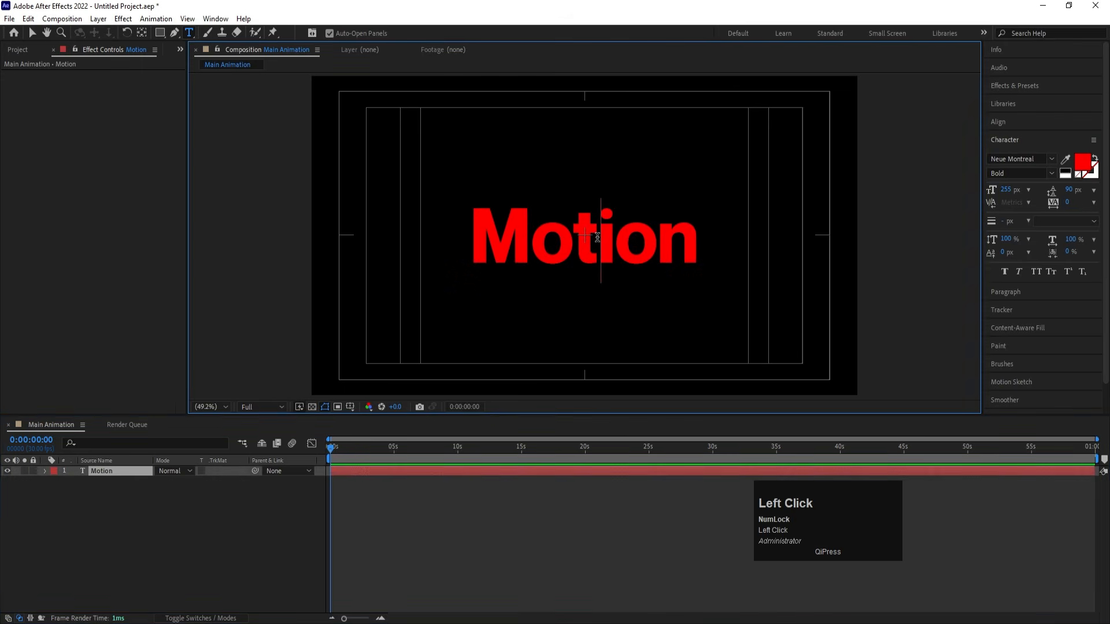
key("ctrl+a")
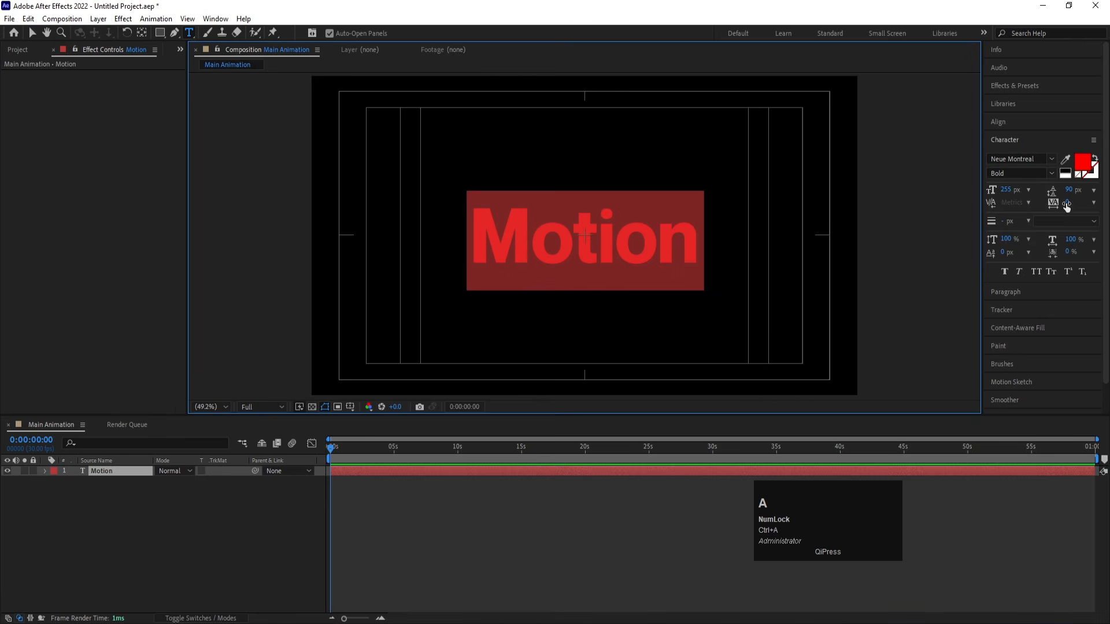
left_click_drag(1066, 207, 1055, 204)
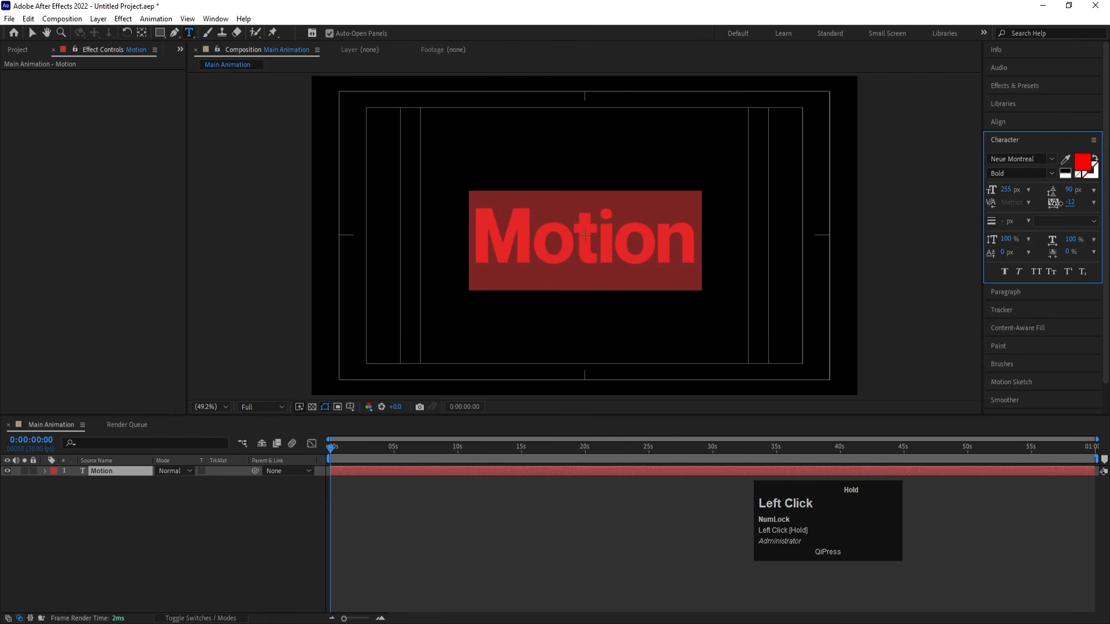
left_click(144, 541)
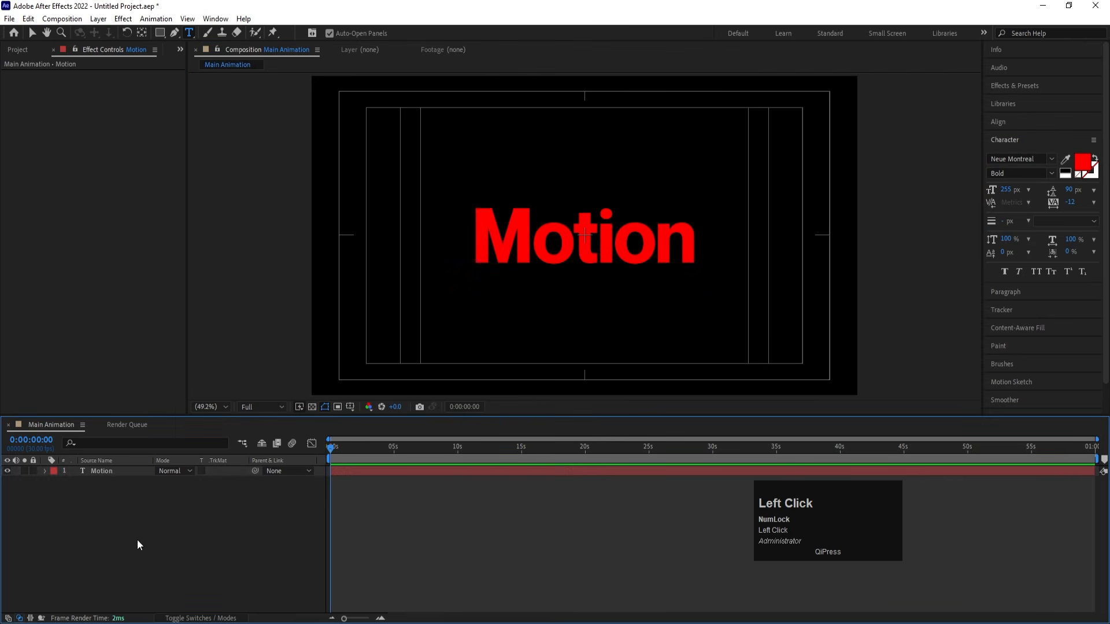
- Duplicate the Motion text layer and hide the original layer beneath the copy
left_click(109, 470)
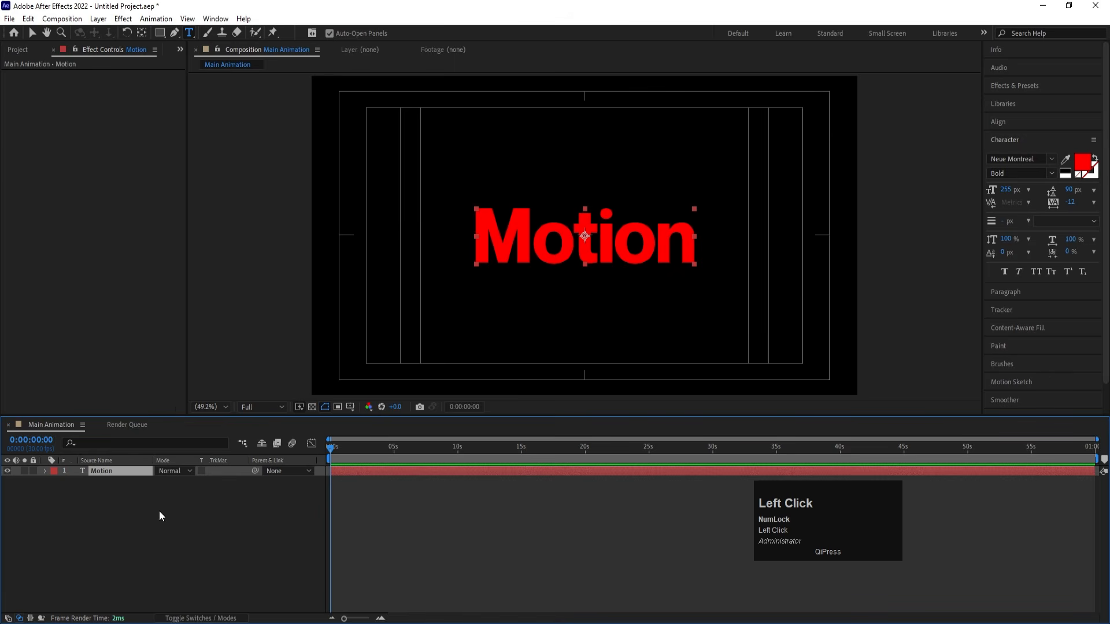
left_click(123, 509)
left_click(108, 474)
key("ctrl+d")
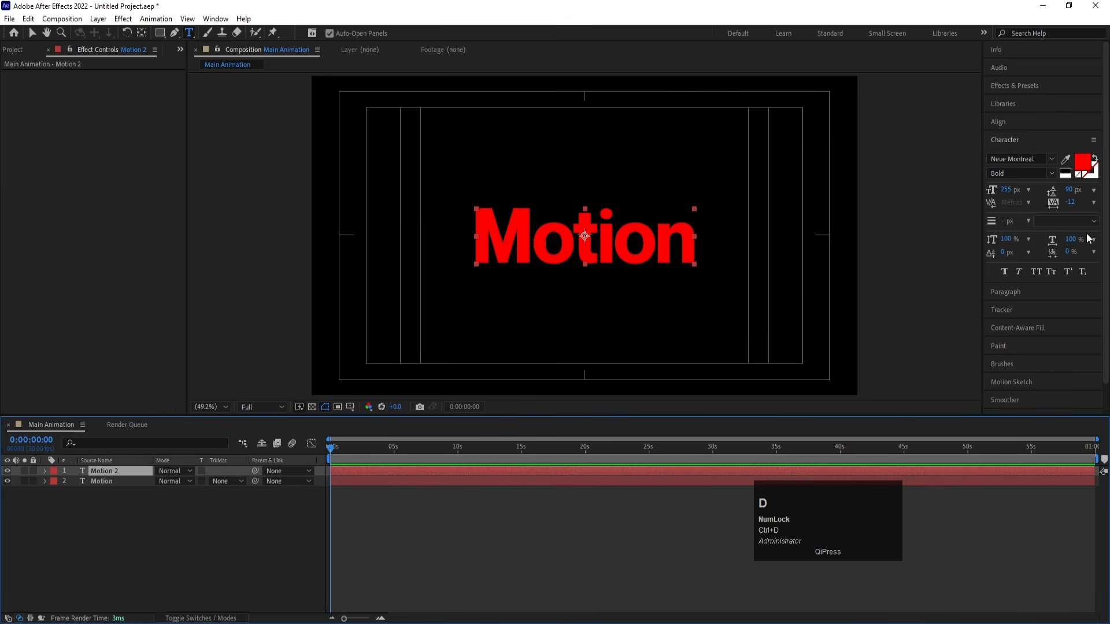
left_click(8, 483)
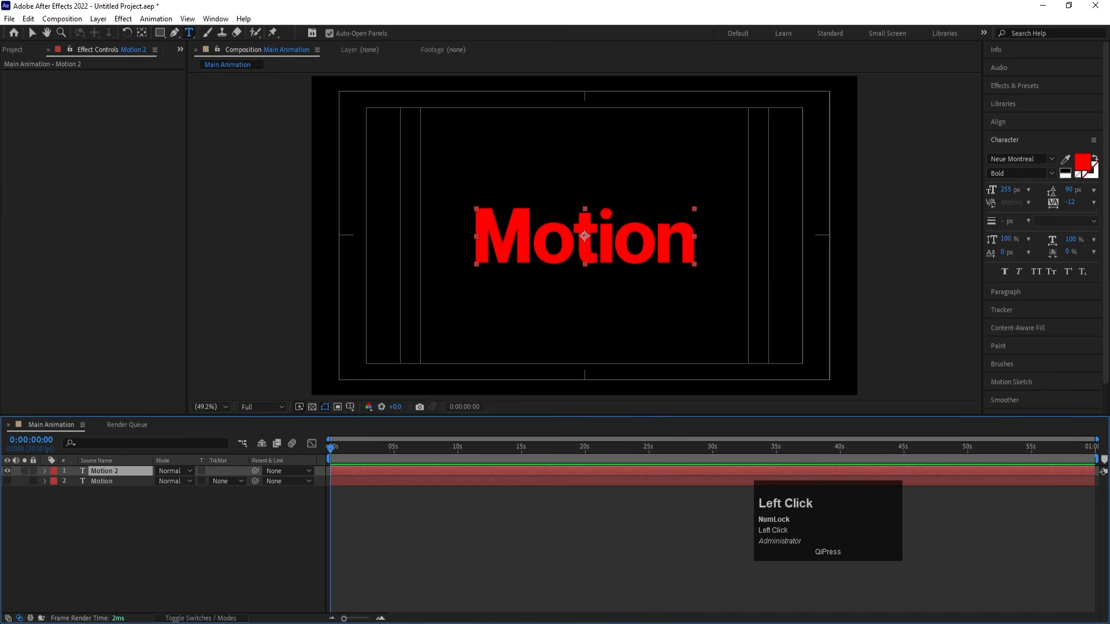
- Turn the duplicated Motion 2 text into an outline with no fill and a white 3 px stroke
left_click(1090, 170)
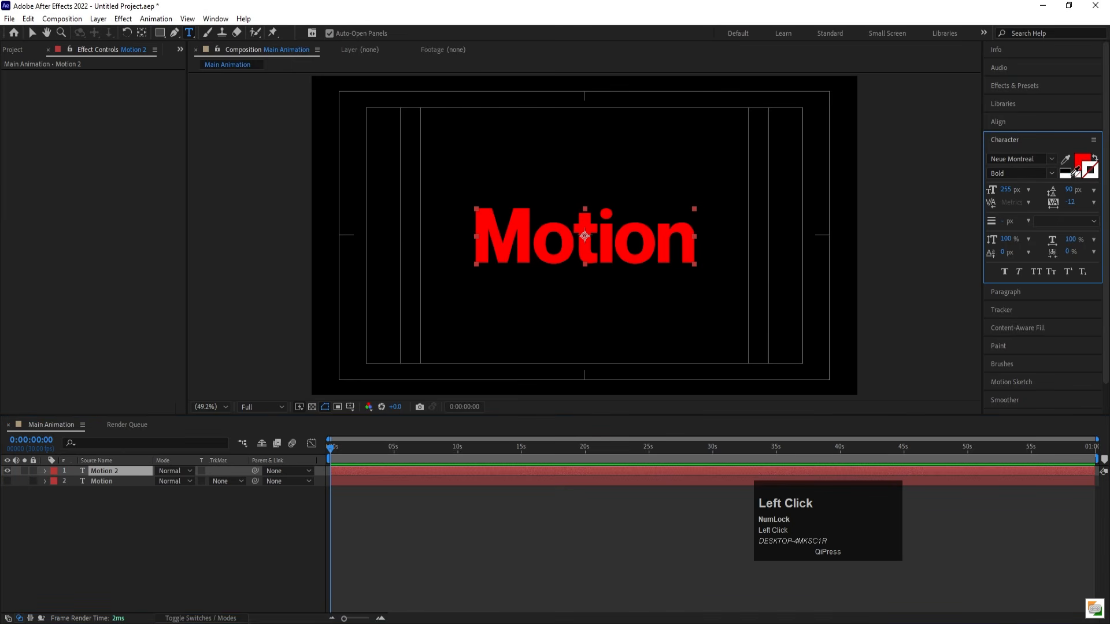
left_click(1064, 171)
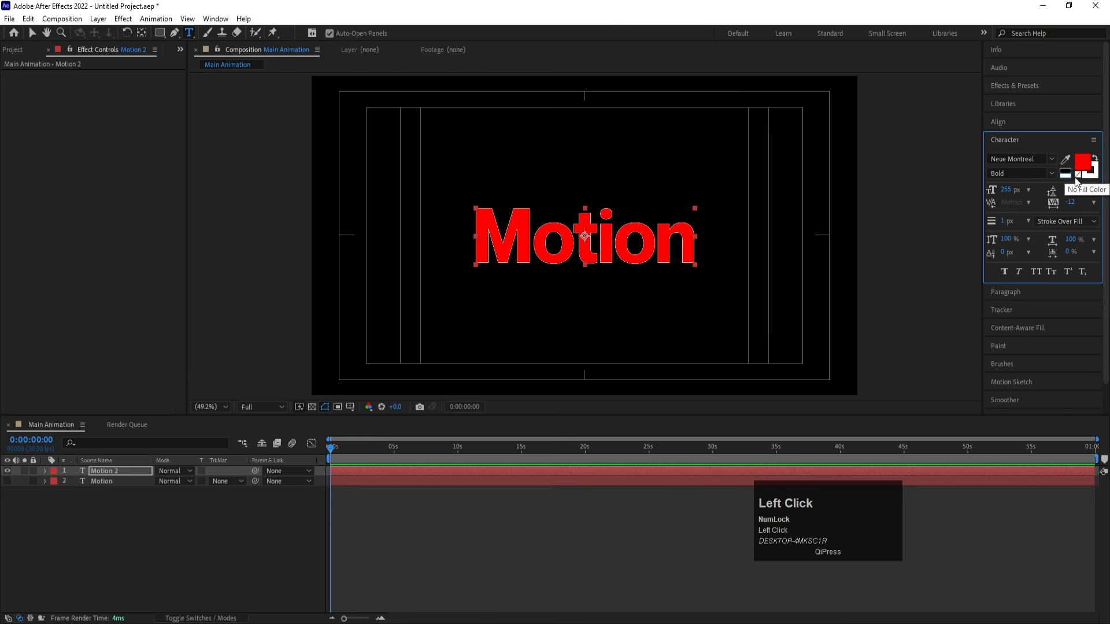
left_click(1077, 174)
left_click(1006, 221)
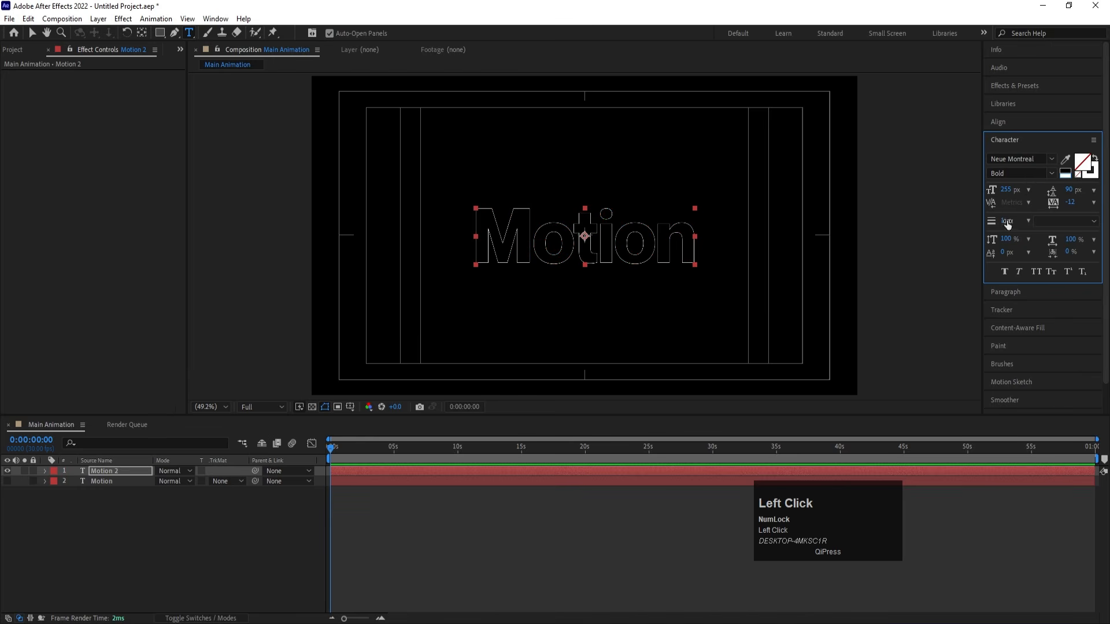
left_click(1007, 222)
type("3")
key("Return")
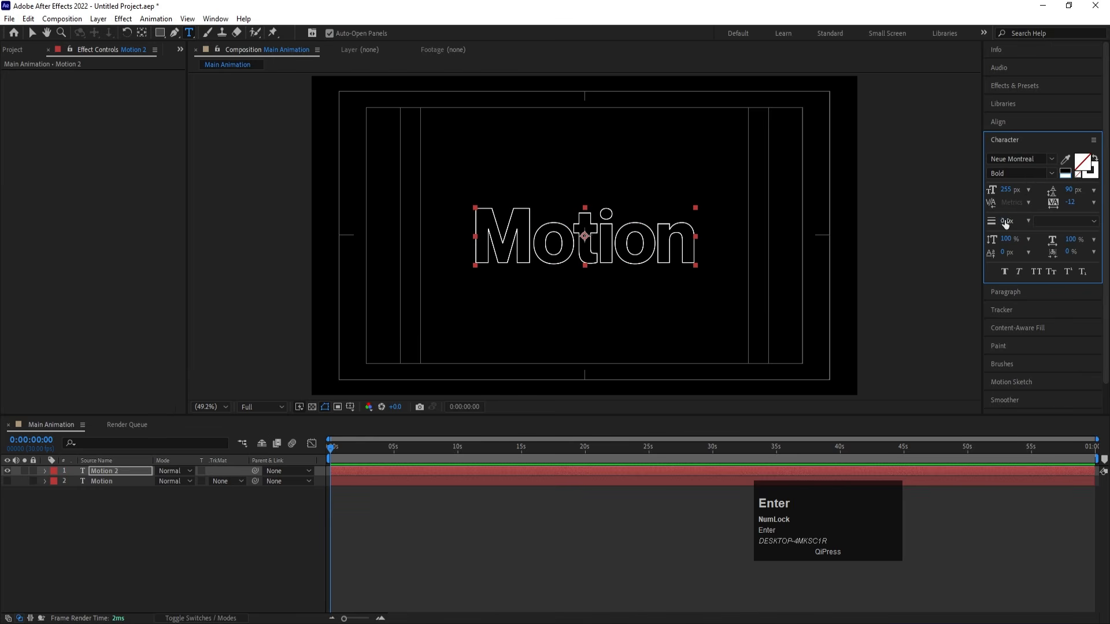
left_click(216, 546)
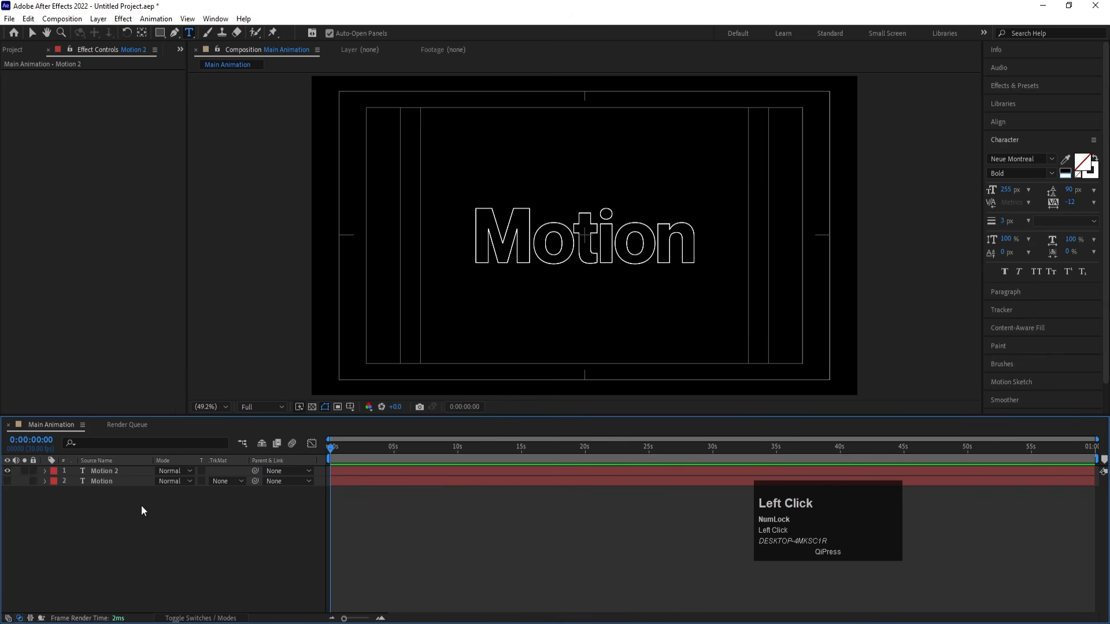
- Create shapes from the text of the Motion 2 layer
left_click(100, 472)
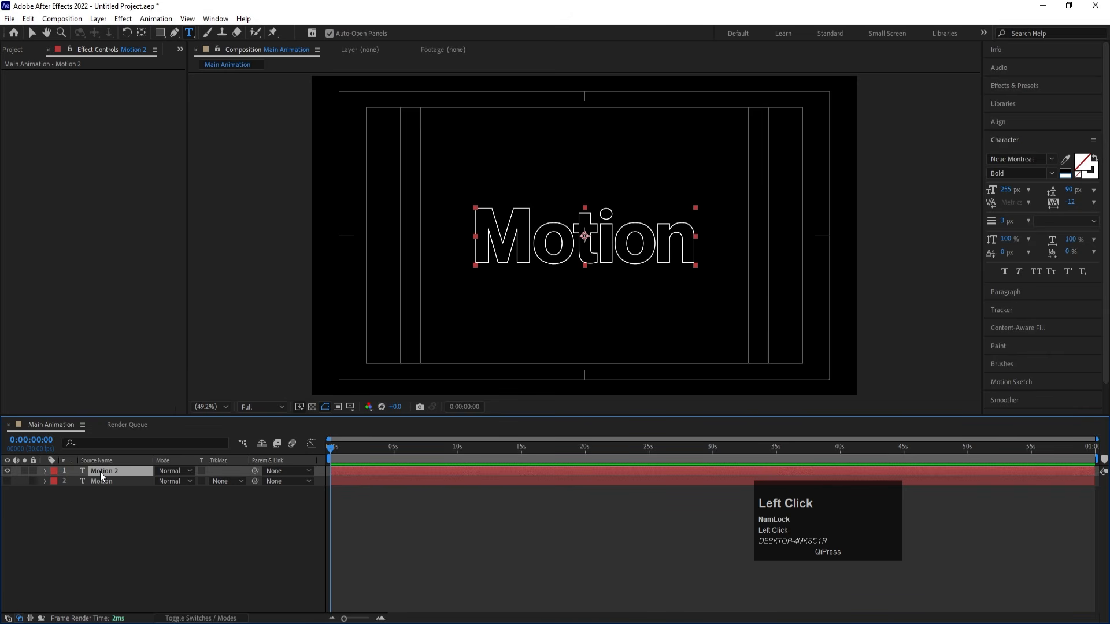
right_click(100, 472)
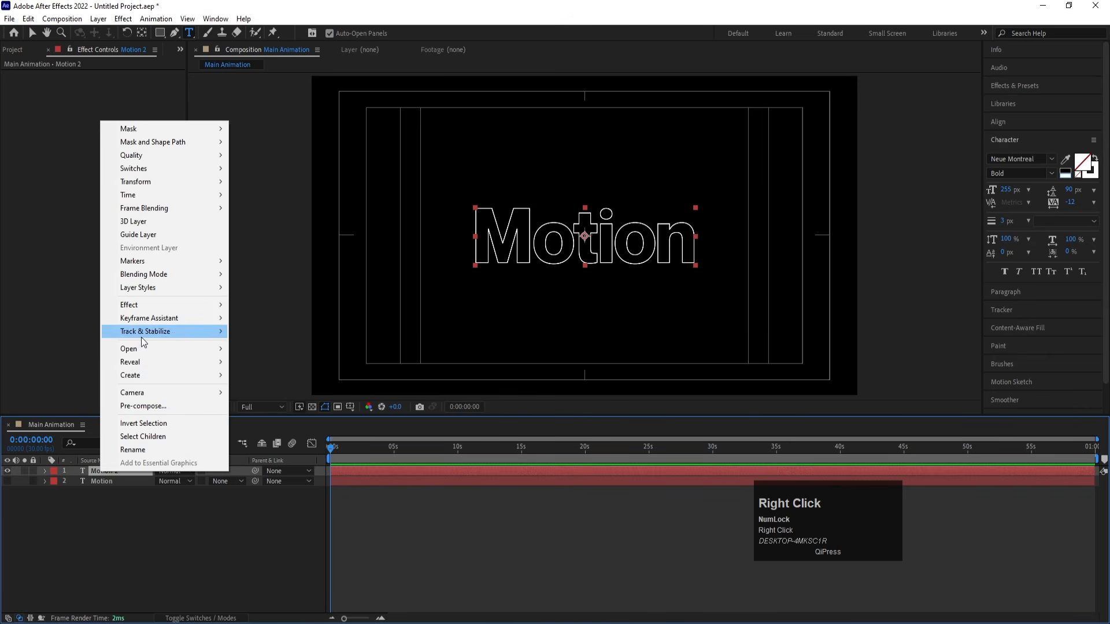
left_click(143, 376)
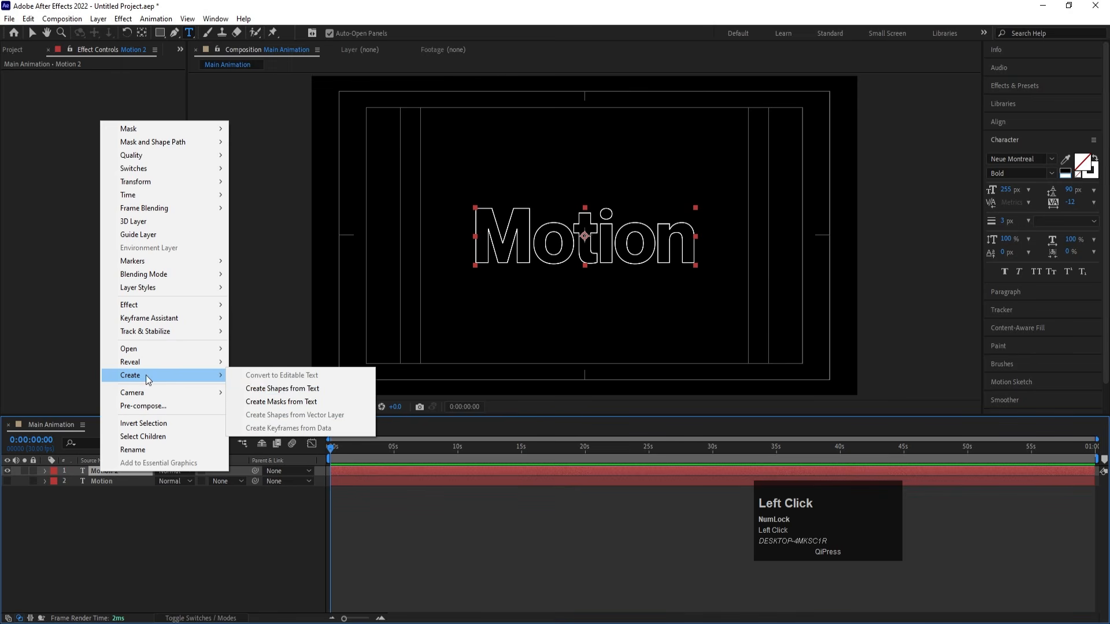
left_click(305, 389)
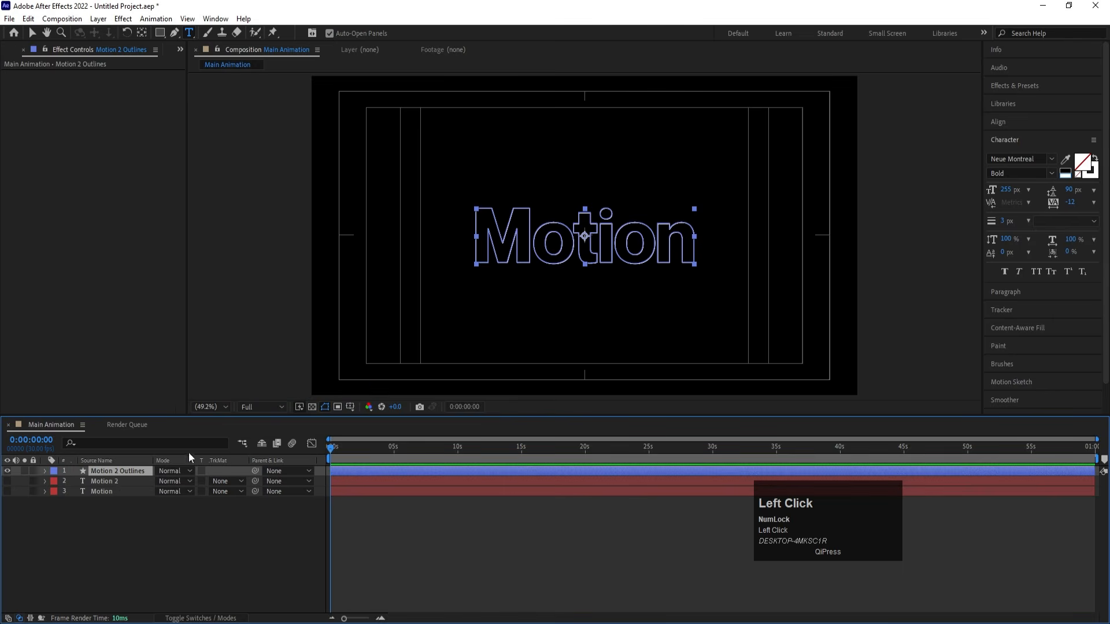
- Delete the Motion 2 text layer and check the Motion 2 Outlines layer by toggling its visibility off and on
left_click(96, 481)
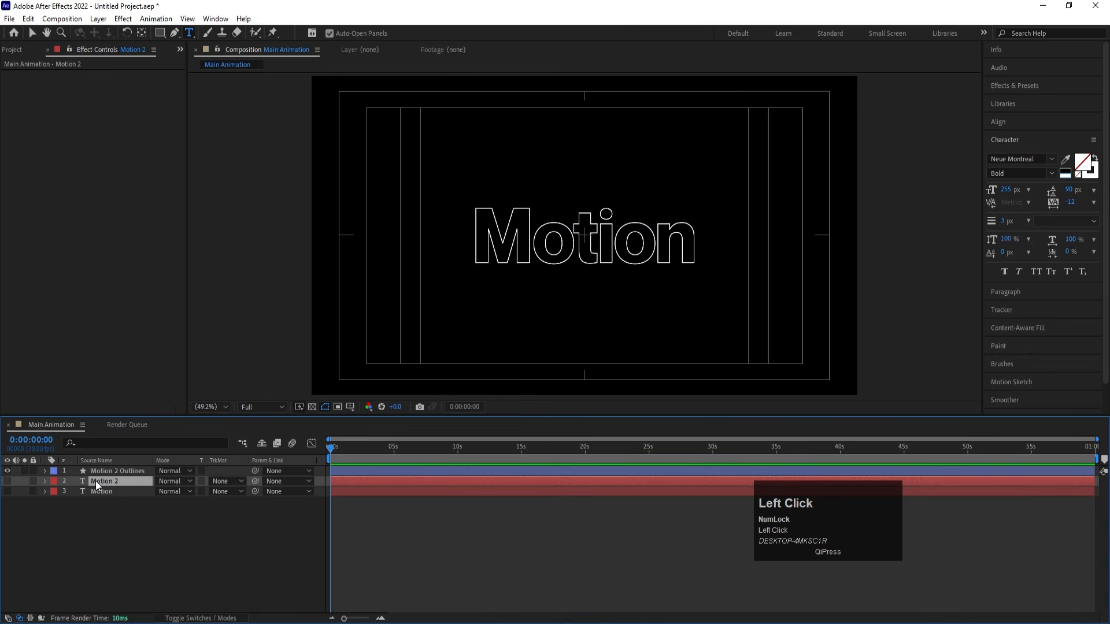
key("Delete")
left_click(116, 472)
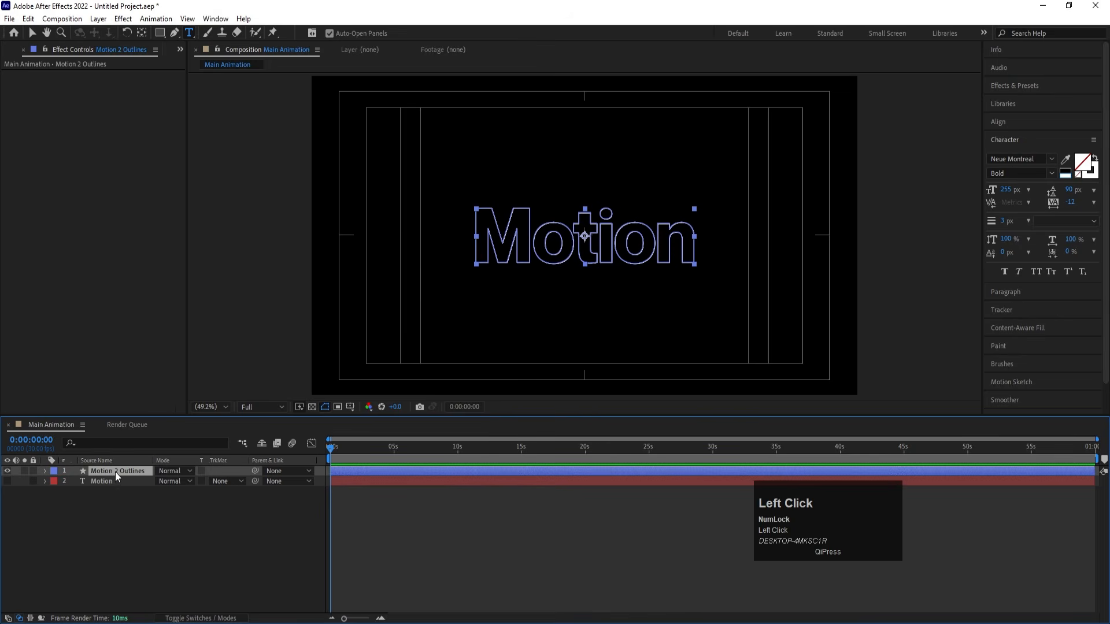
left_click(8, 471)
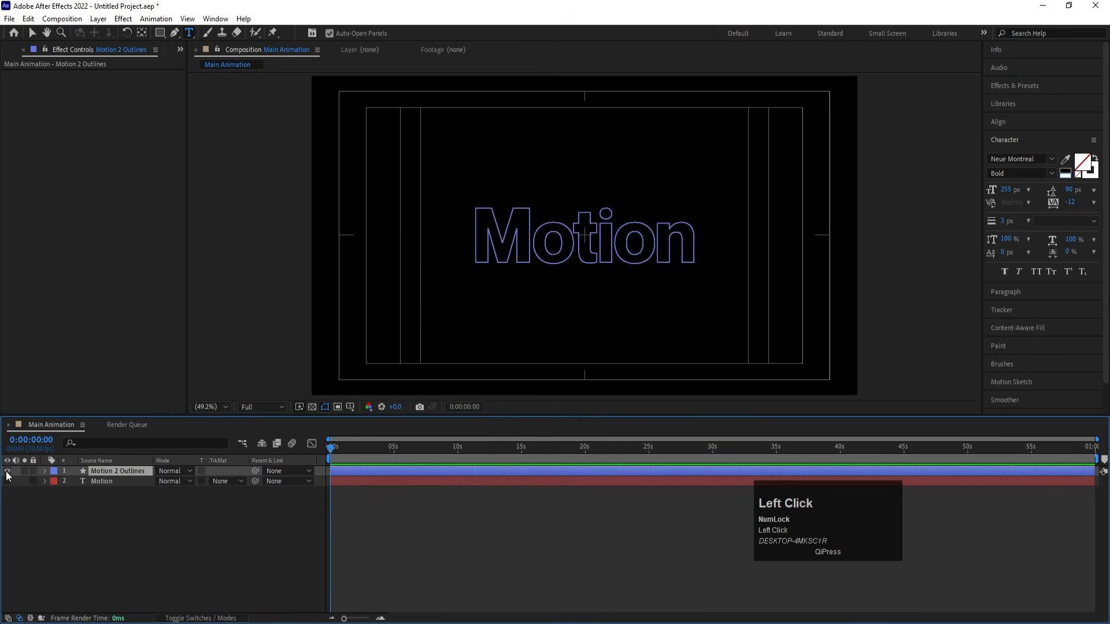
left_click(7, 471)
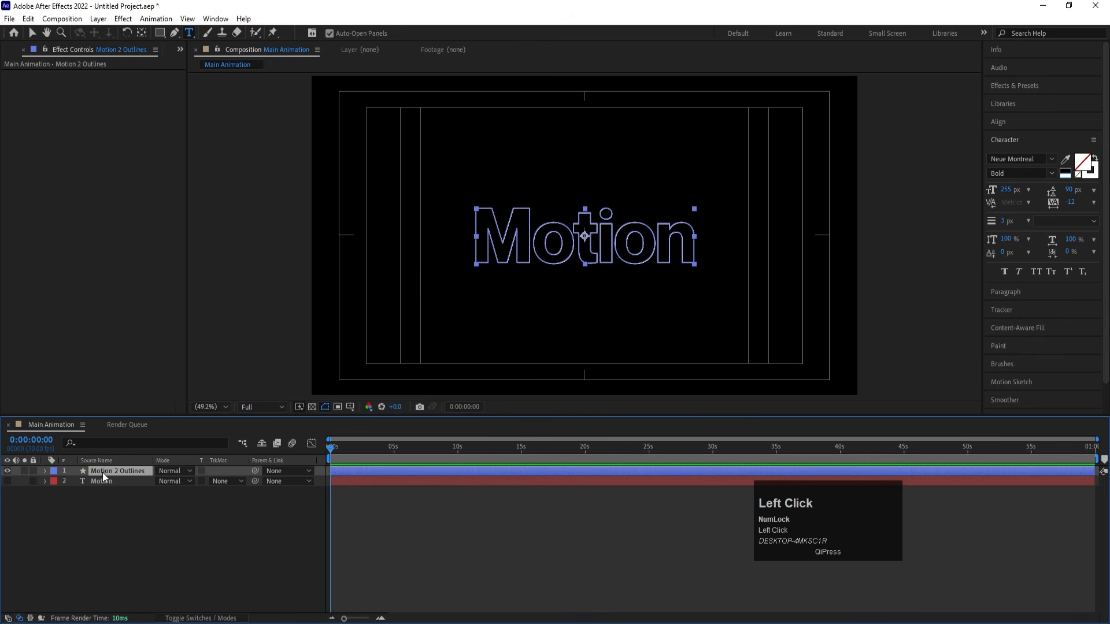
- Try one Trim Paths on the whole Motion 2 Outlines layer by varying its End value, and delete it
key("v")
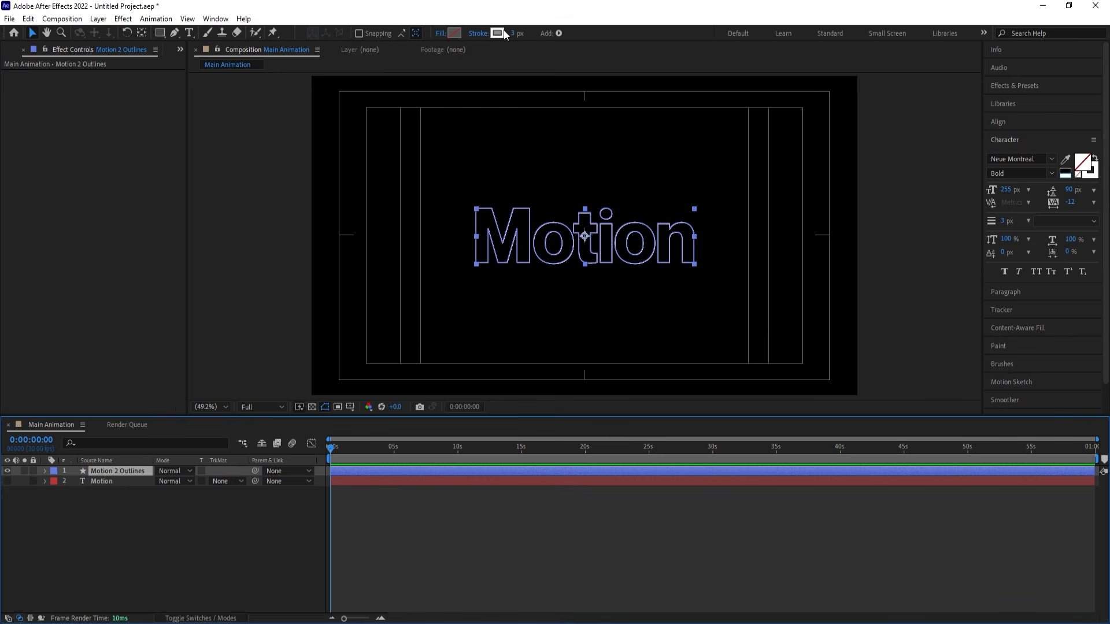
left_click(46, 471)
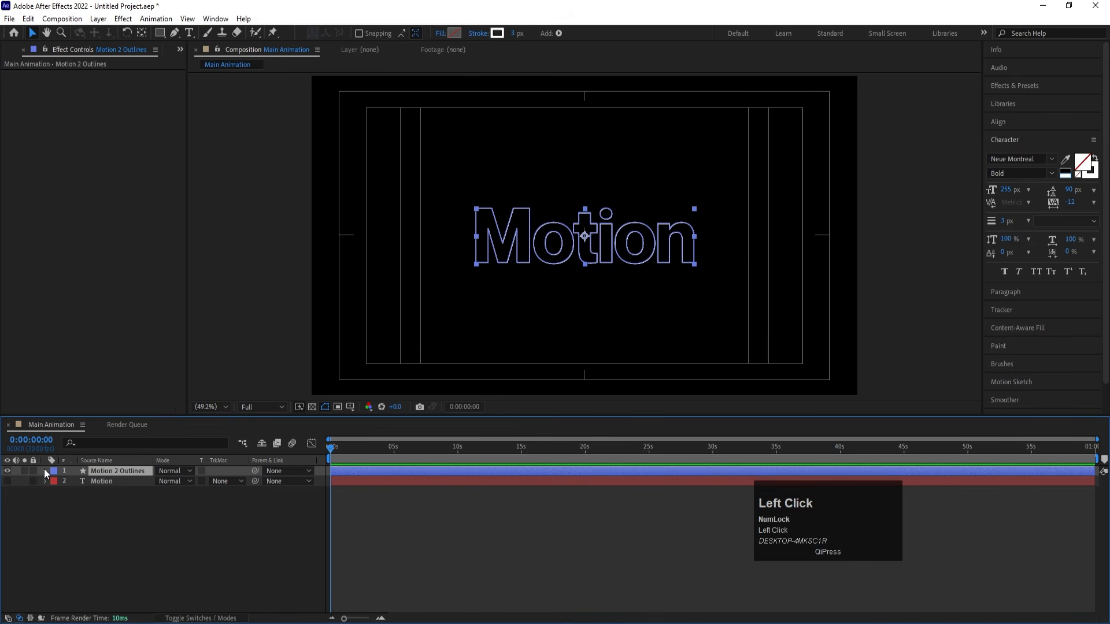
left_click(243, 481)
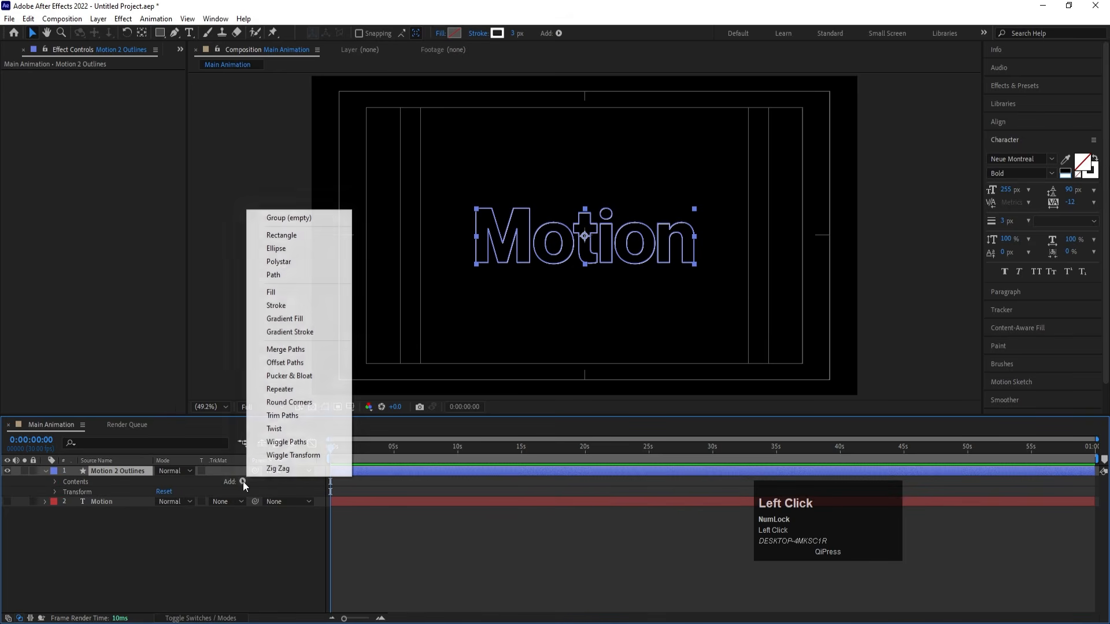
left_click(284, 415)
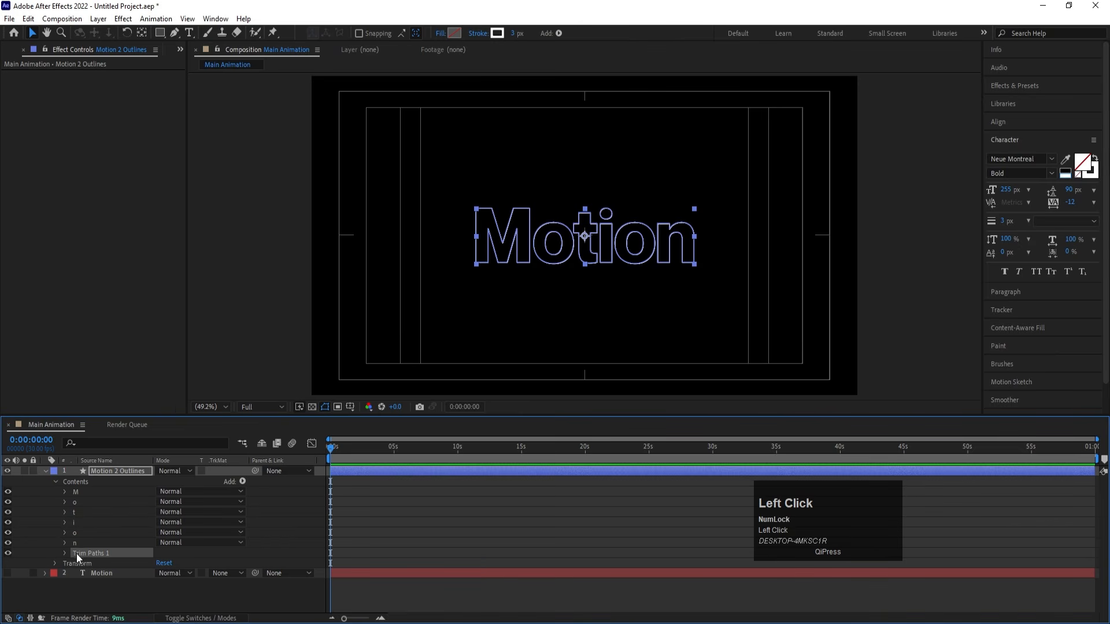
left_click(77, 494)
left_click(78, 511)
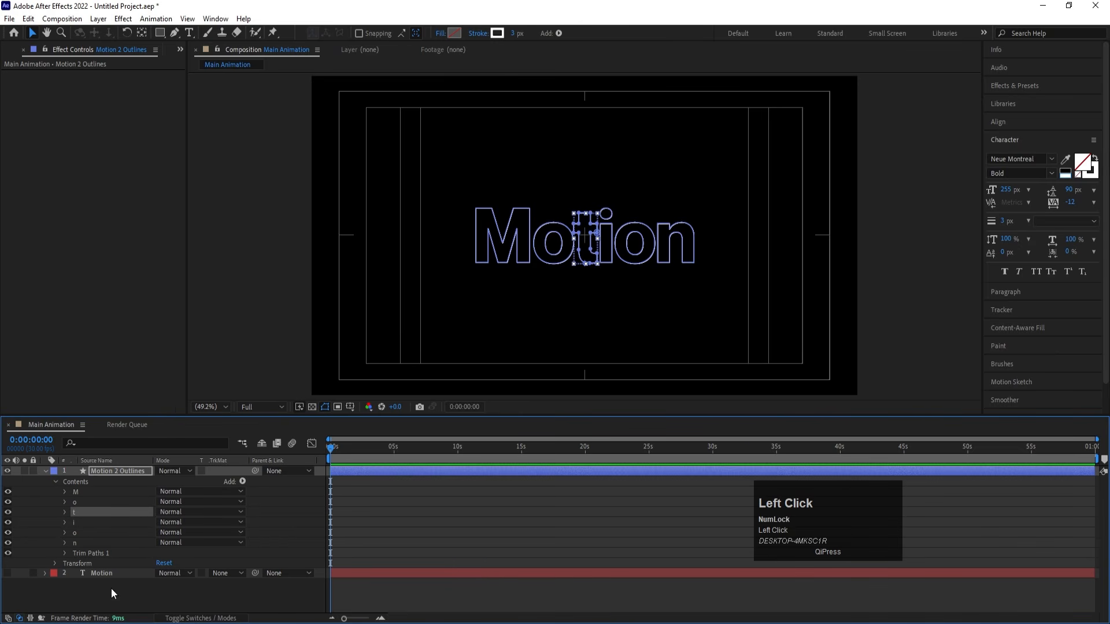
left_click(88, 553)
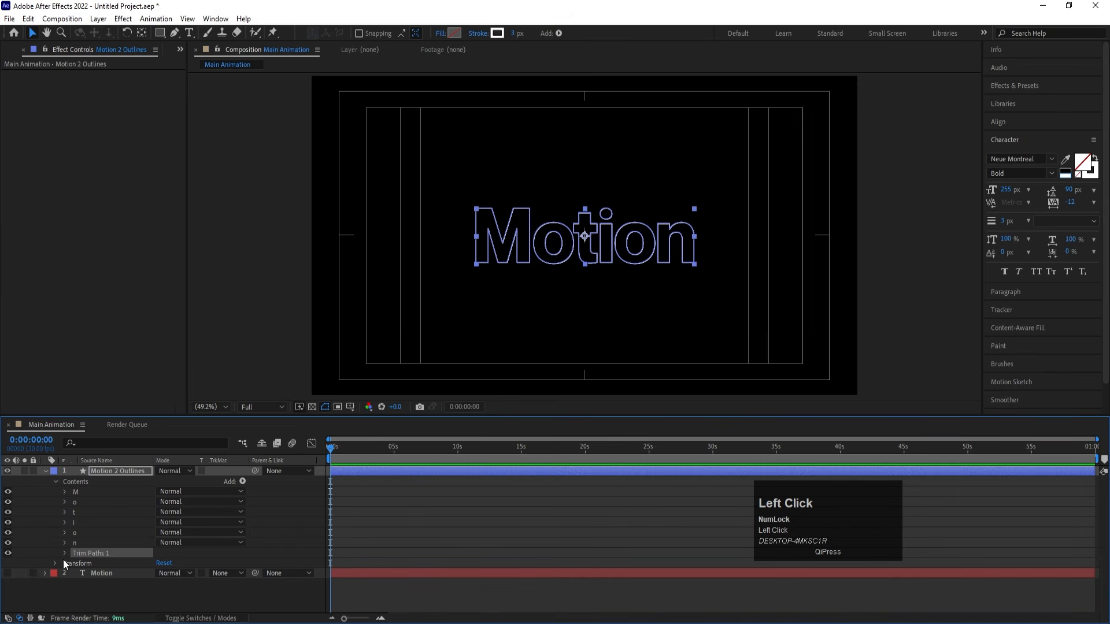
left_click(65, 551)
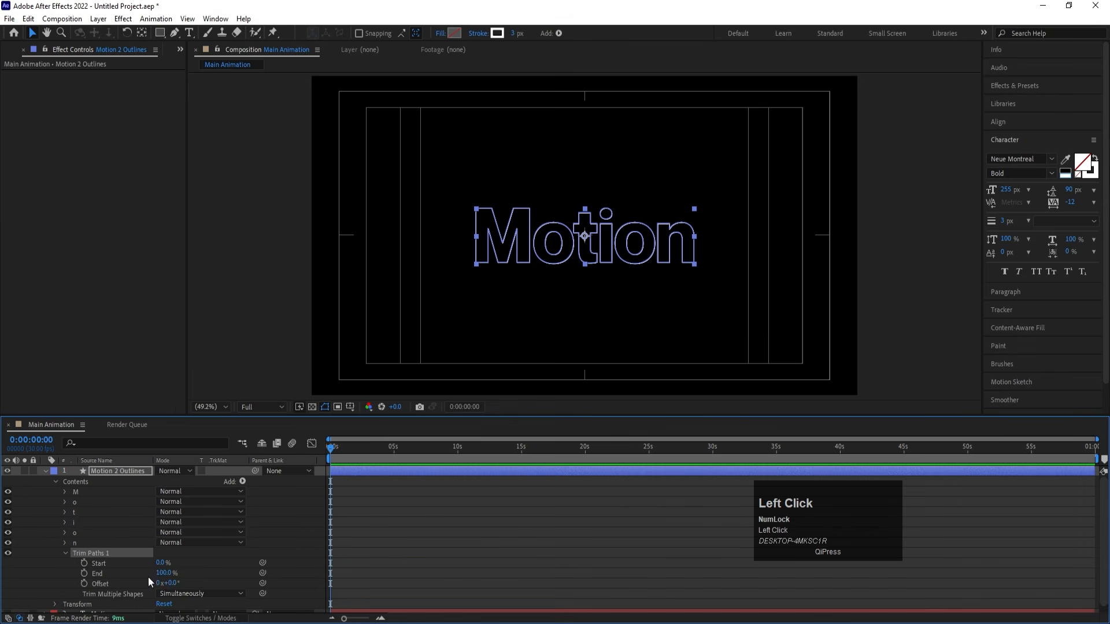
left_click(160, 573)
left_click_drag(160, 573, 239, 572)
key("Delete")
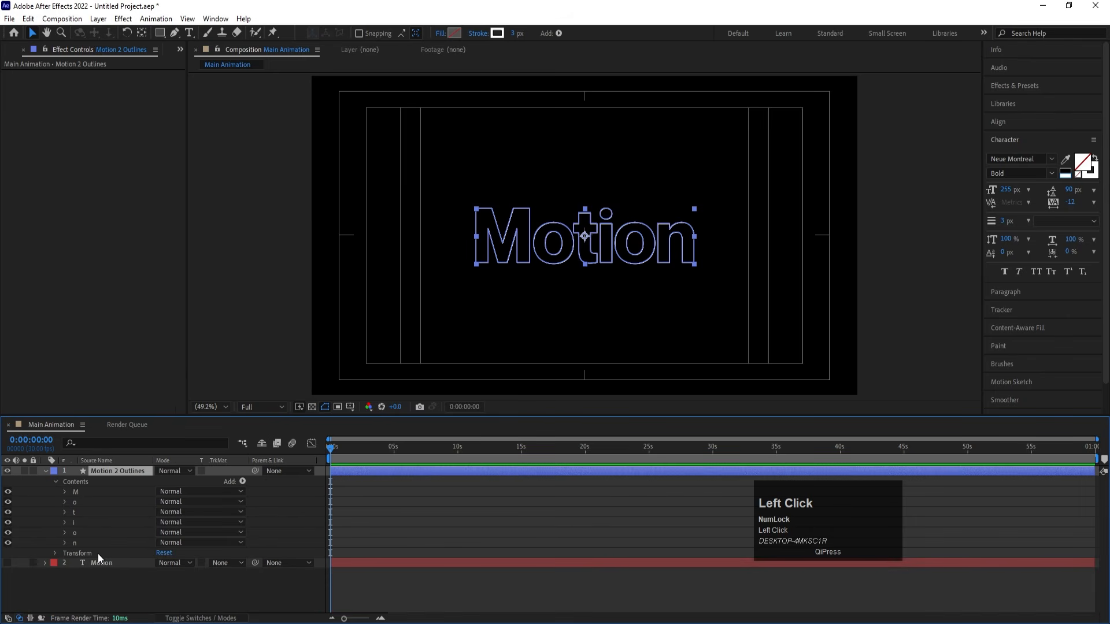
- Add Trim Paths to the M letter group and keyframe its End at 0% at 0:00:00:00
left_click(77, 491)
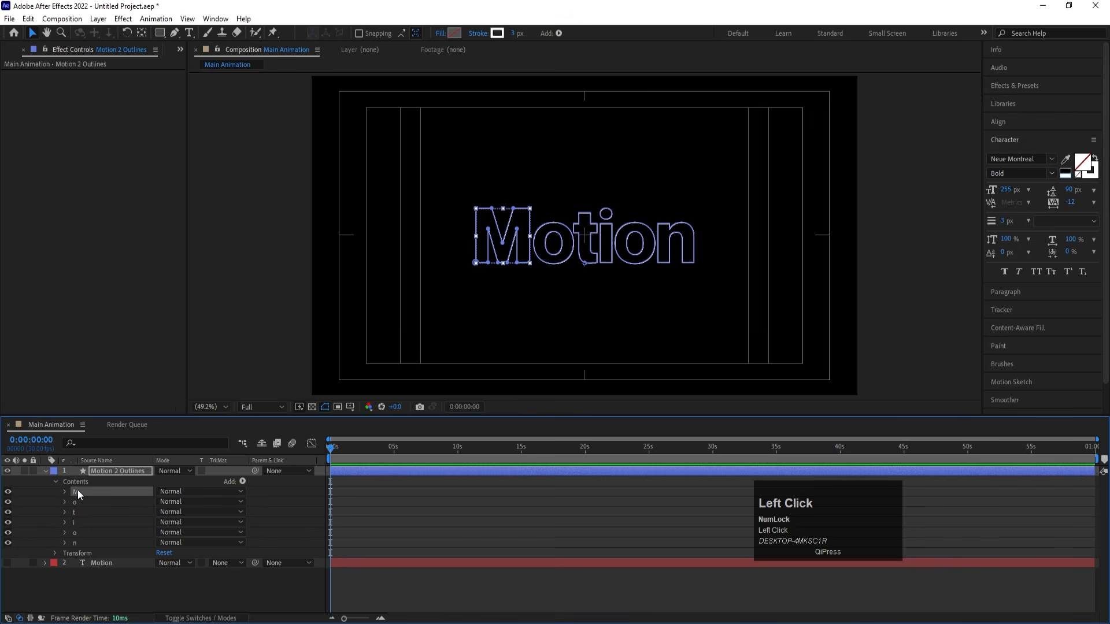
left_click(242, 481)
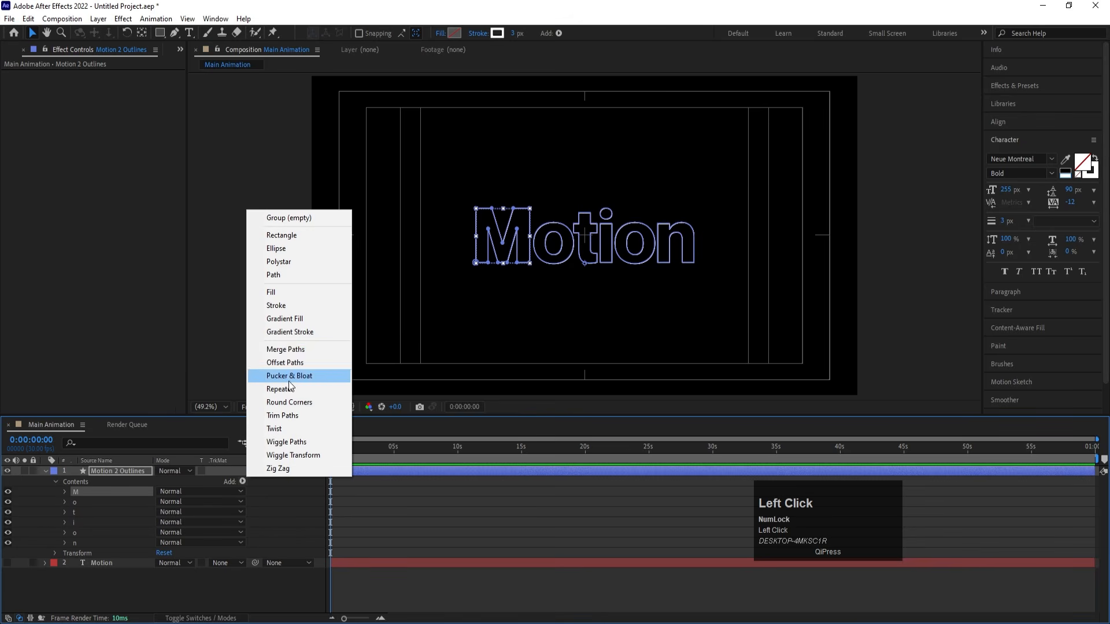
left_click(284, 417)
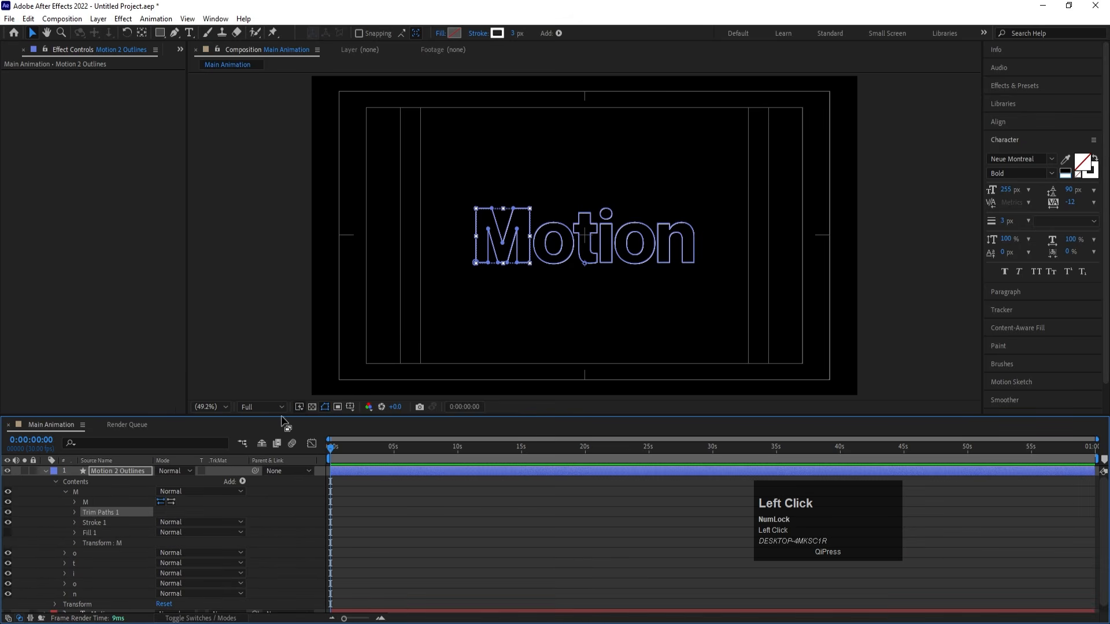
left_click(75, 513)
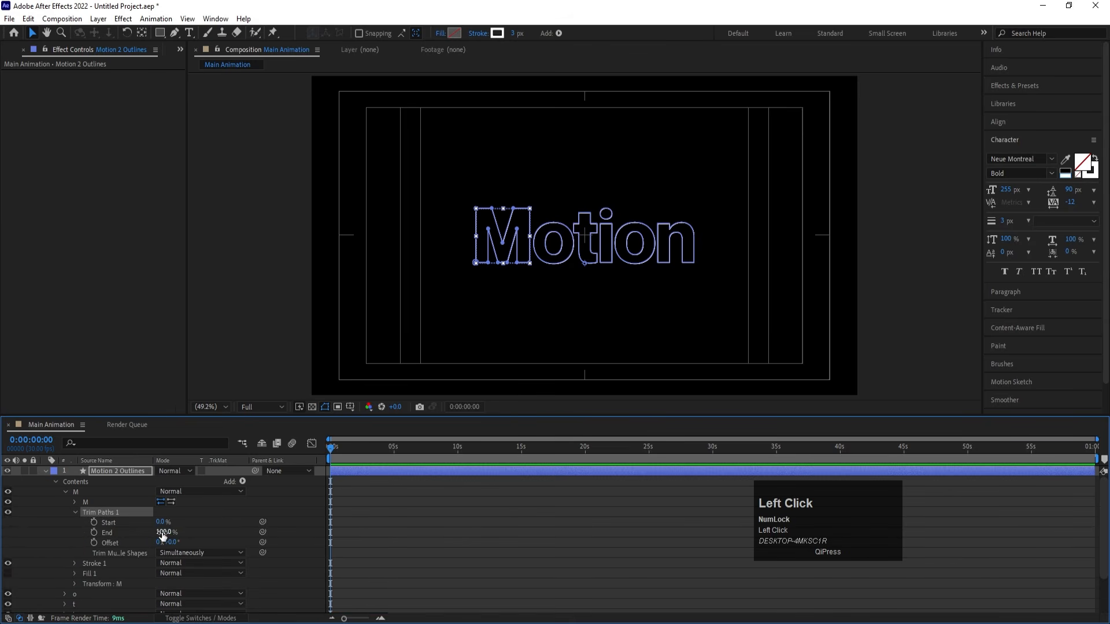
left_click_drag(162, 532, 95, 531)
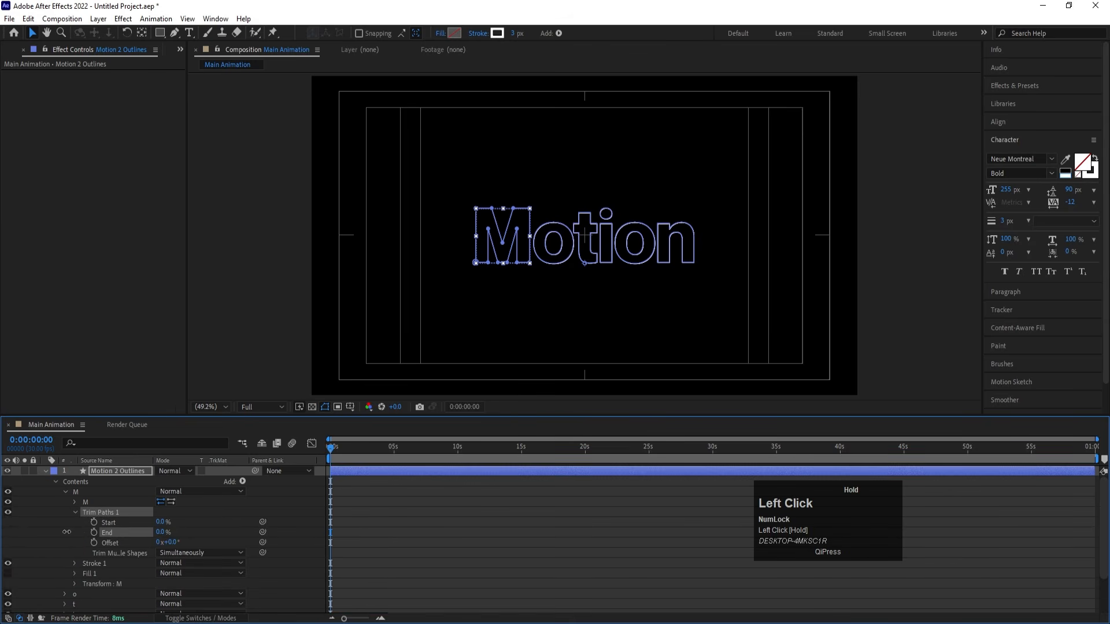
left_click(94, 534)
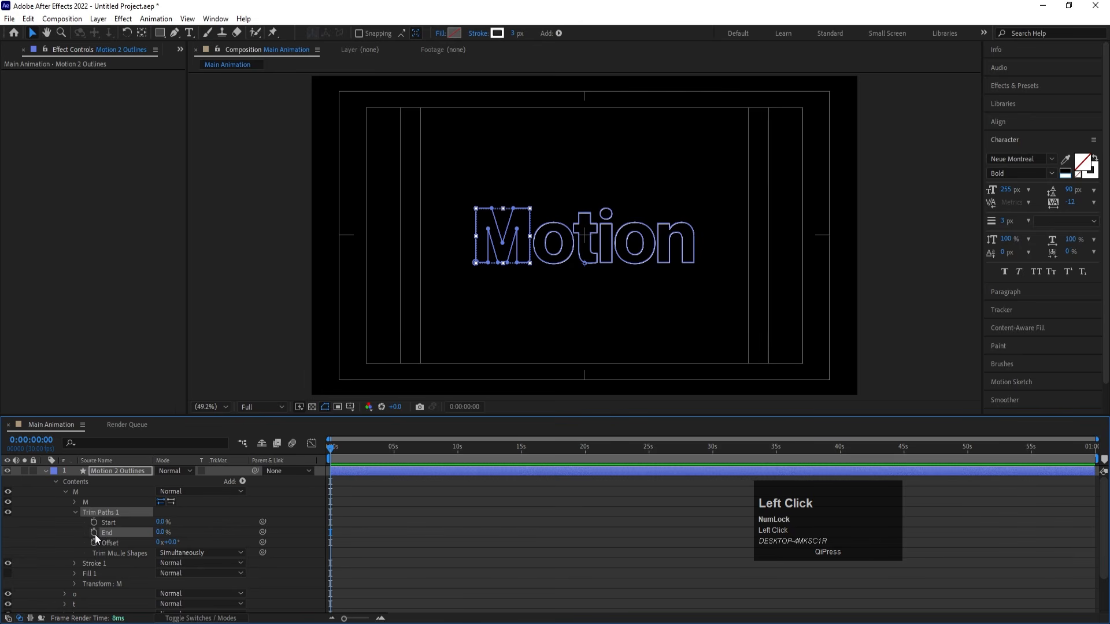
- Keyframe the M letter's Trim Paths End at 100% at 0:00:01:20 and preview the stroke reveal from the start
key("equal")
key("equal")
key("equal")
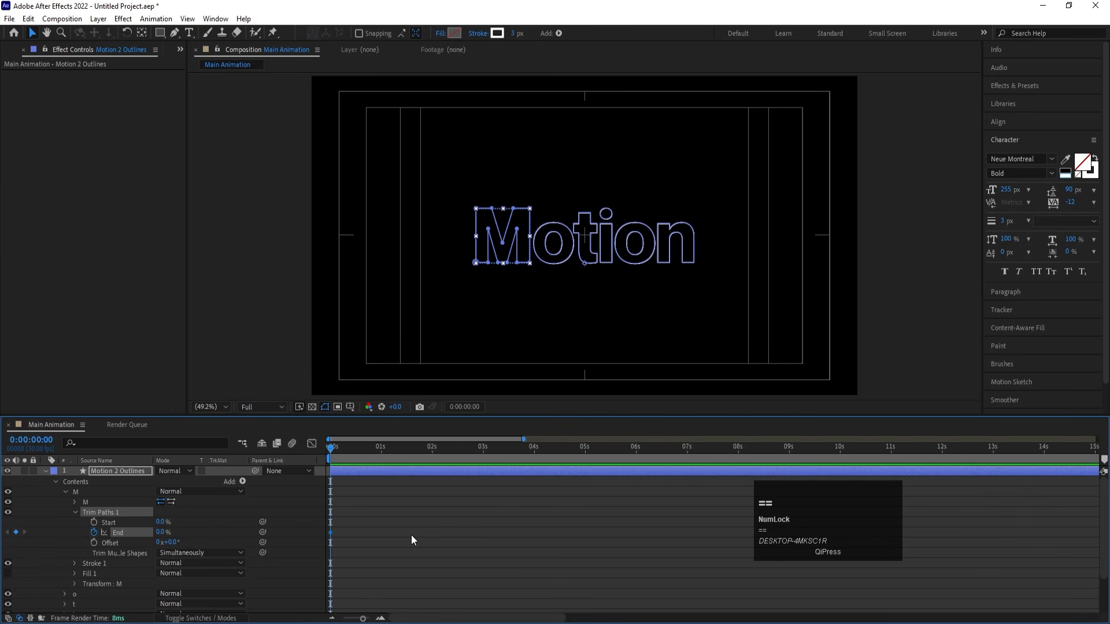
left_click(500, 450)
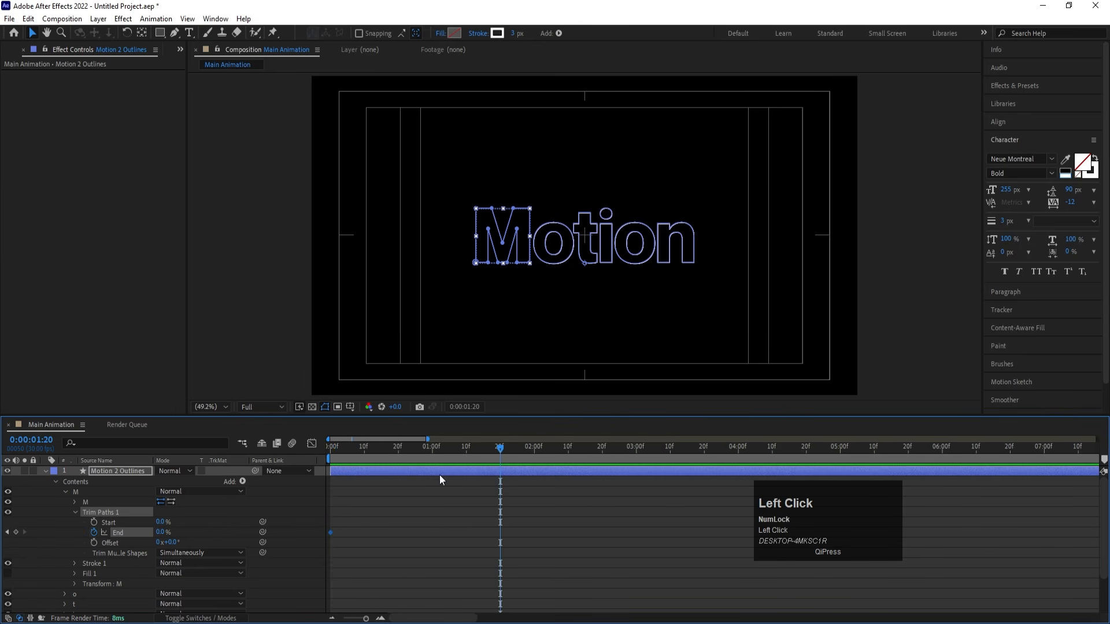
left_click_drag(161, 533, 361, 522)
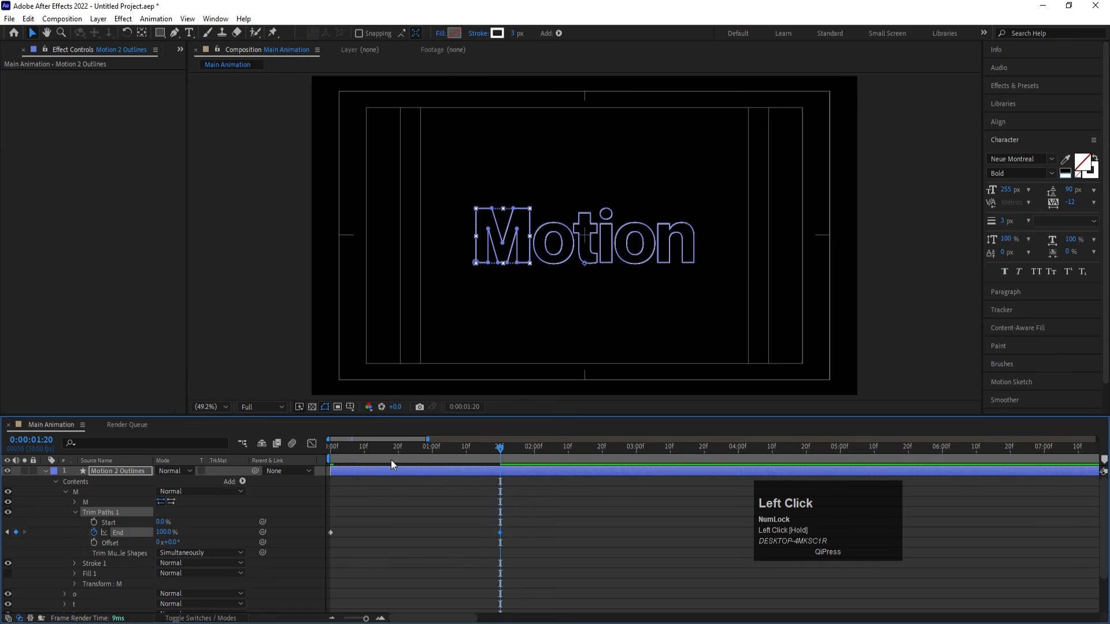
left_click_drag(373, 449, 211, 449)
key("space")
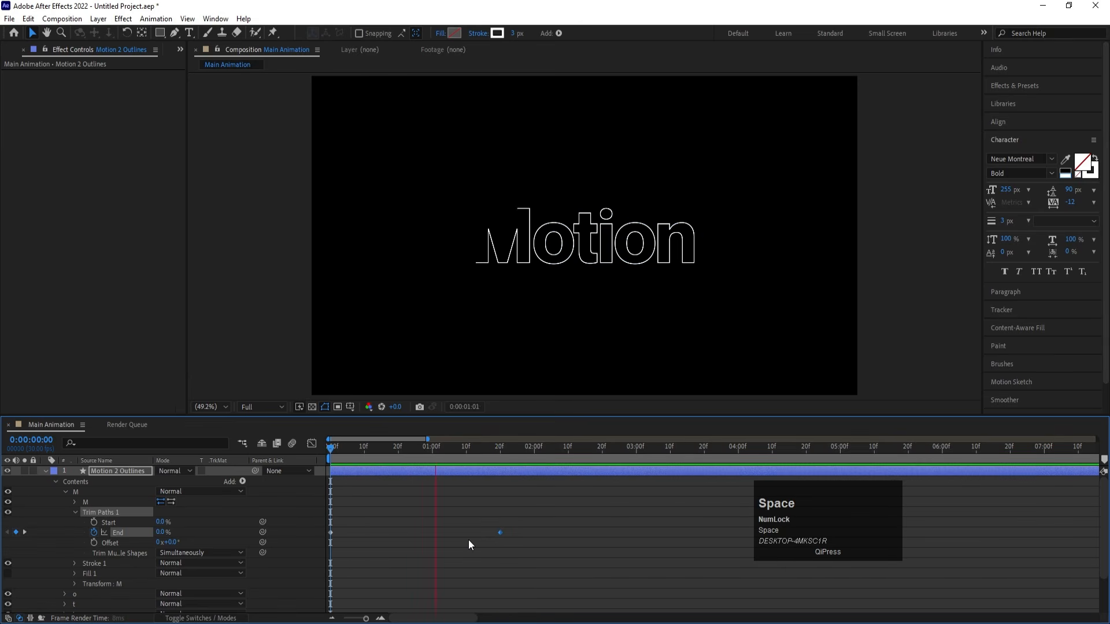
key("space")
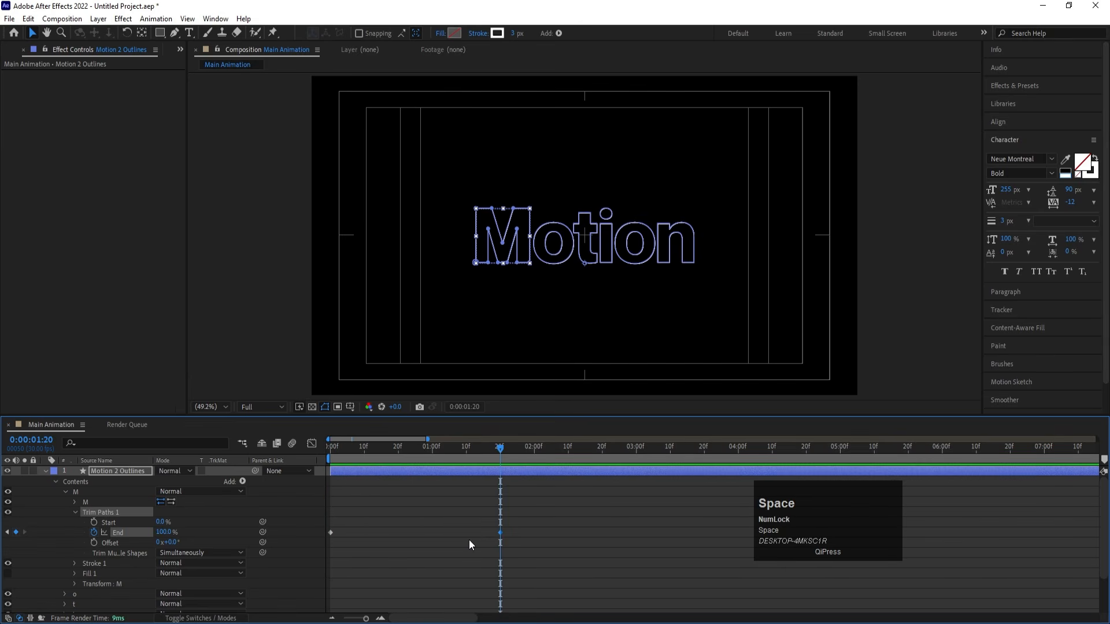
- Apply Easy Ease to both End keyframes of the M letter's Trim Paths and preview the eased reveal
left_click_drag(557, 515, 318, 562)
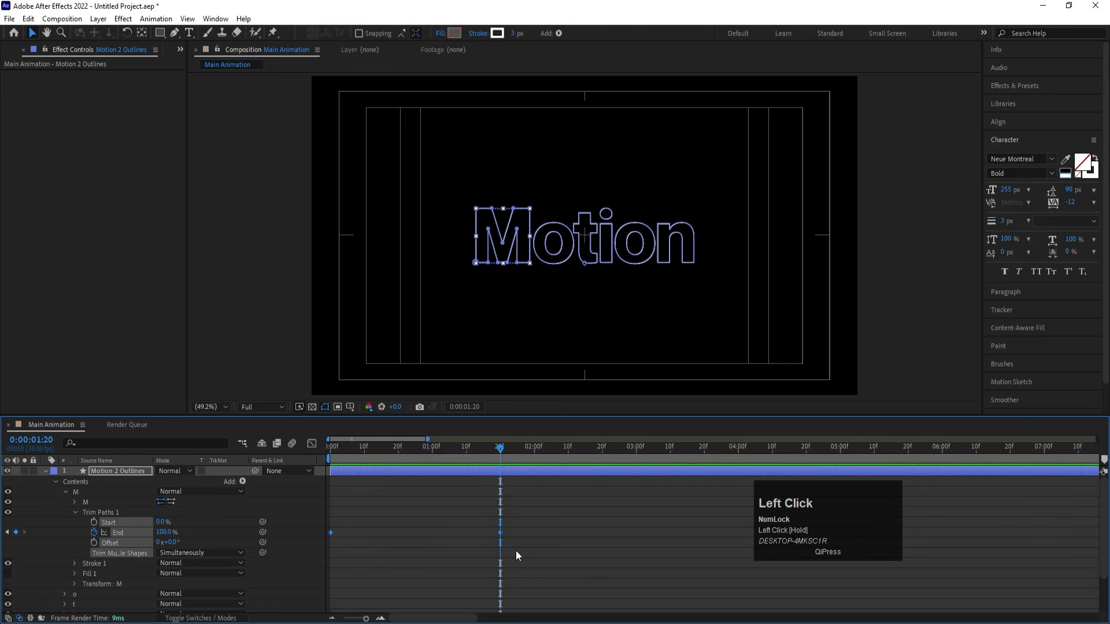
key("F9")
left_click_drag(385, 451, 295, 460)
key("space")
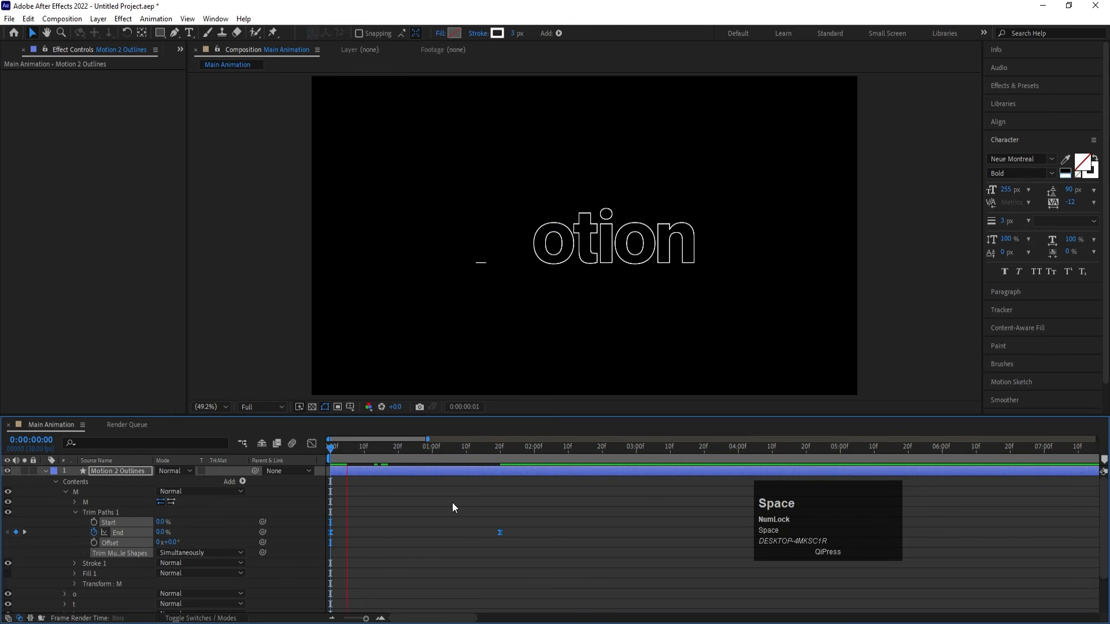
key("space")
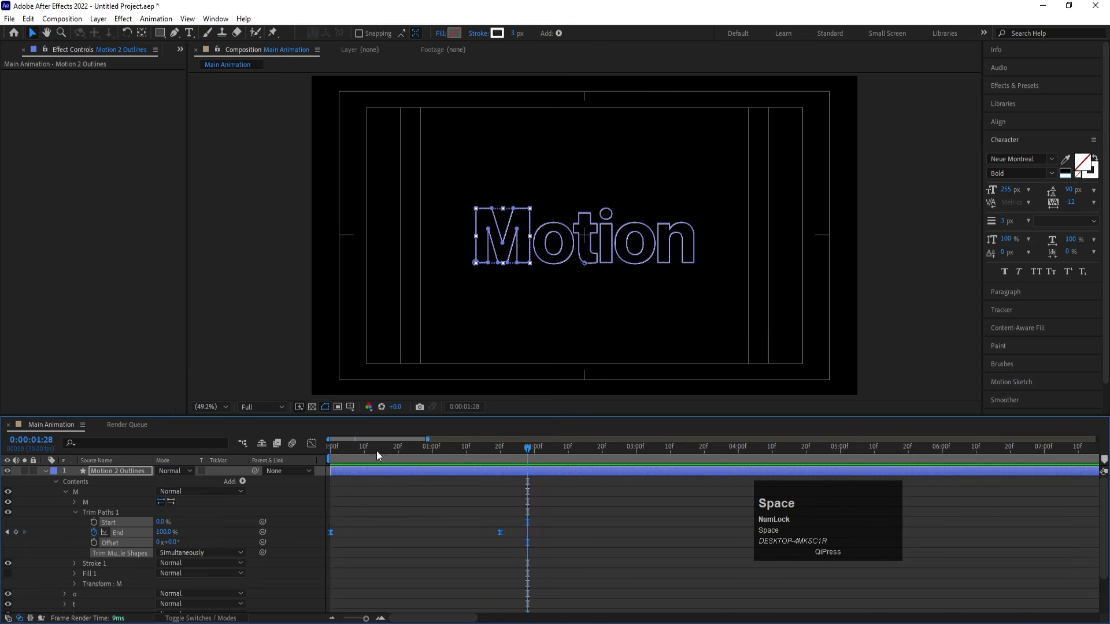
left_click_drag(377, 451, 276, 450)
key("space")
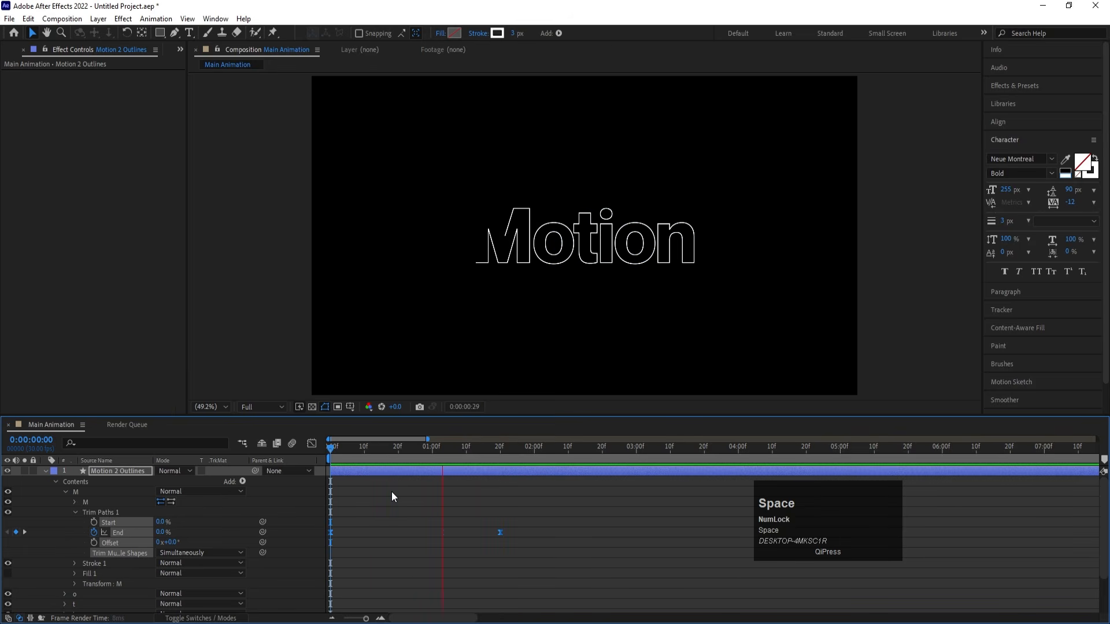
left_click_drag(364, 447, 258, 453)
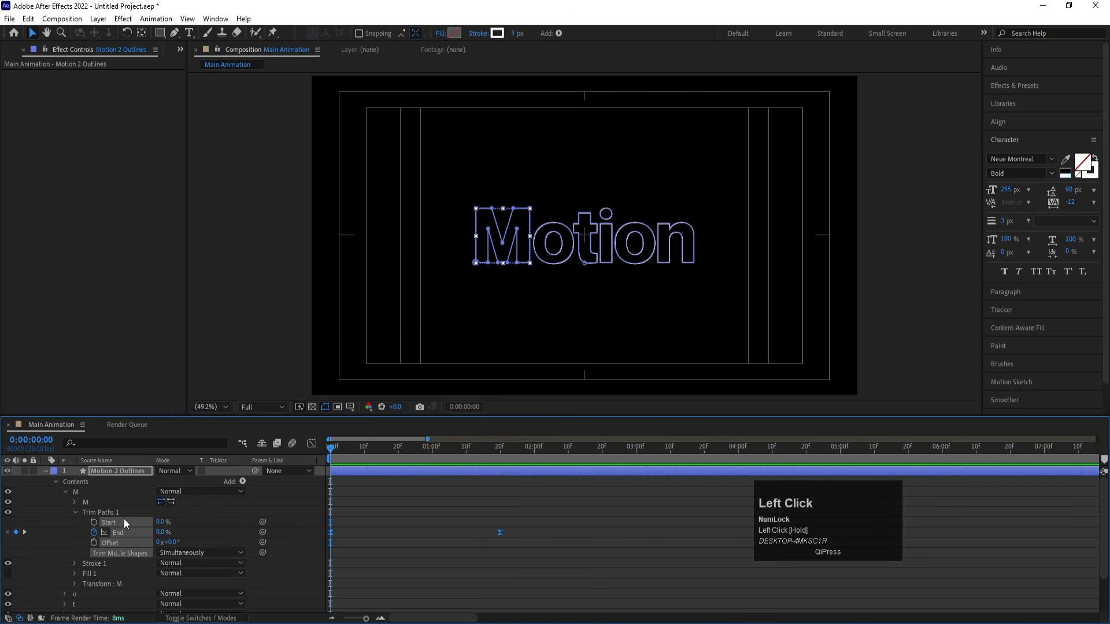
- Copy the animated Trim Paths of the M letter and collapse the M group
left_click(76, 511)
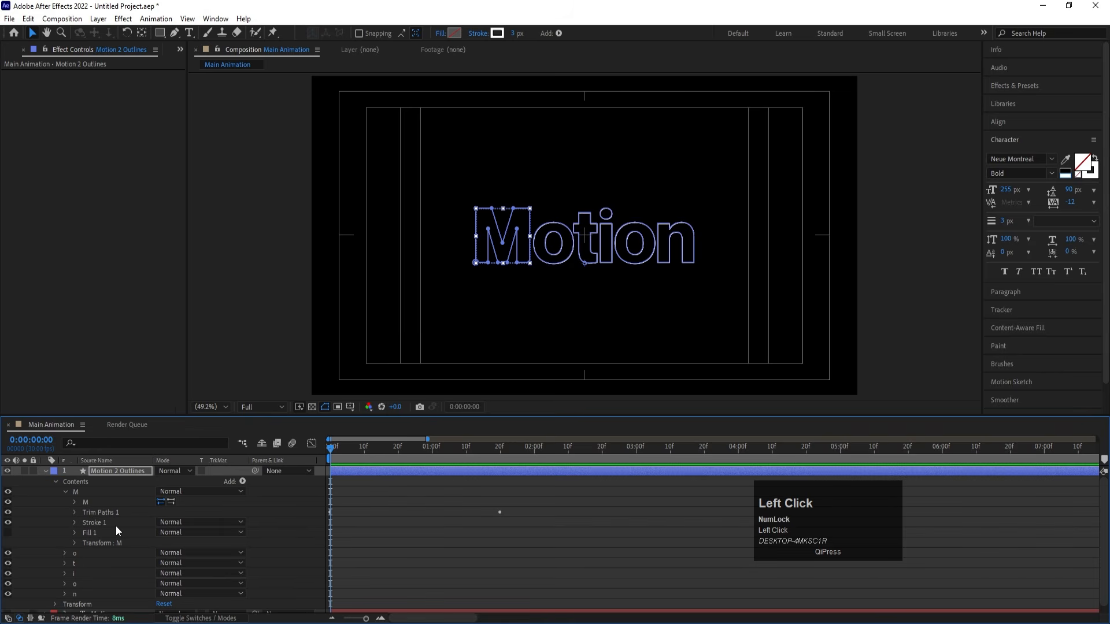
left_click(96, 514)
key("ctrl")
key("ctrl+c")
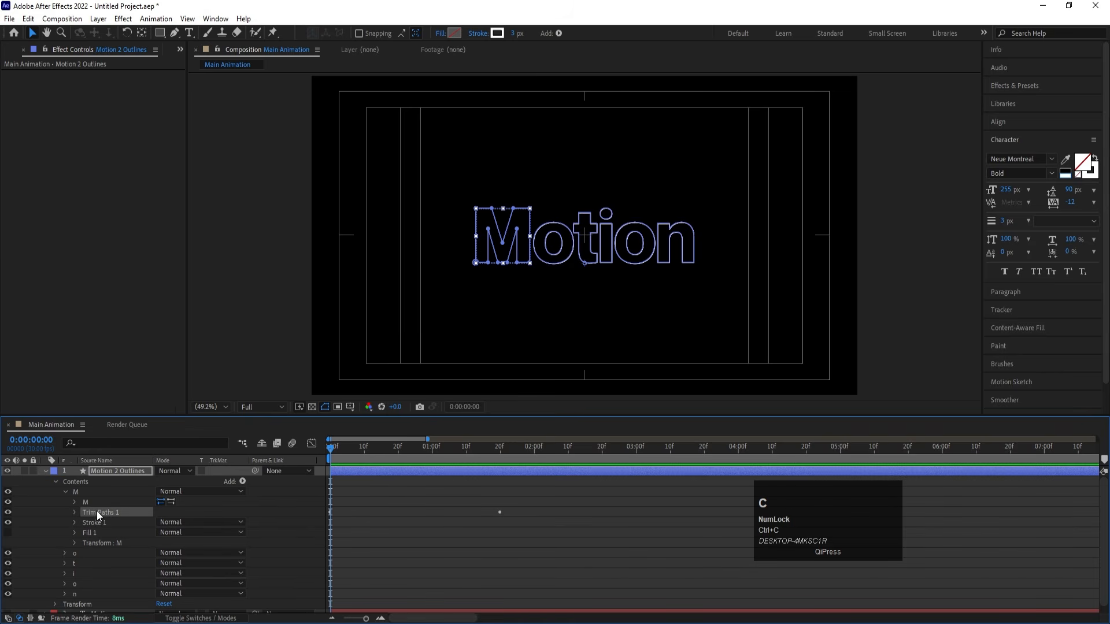
left_click(65, 491)
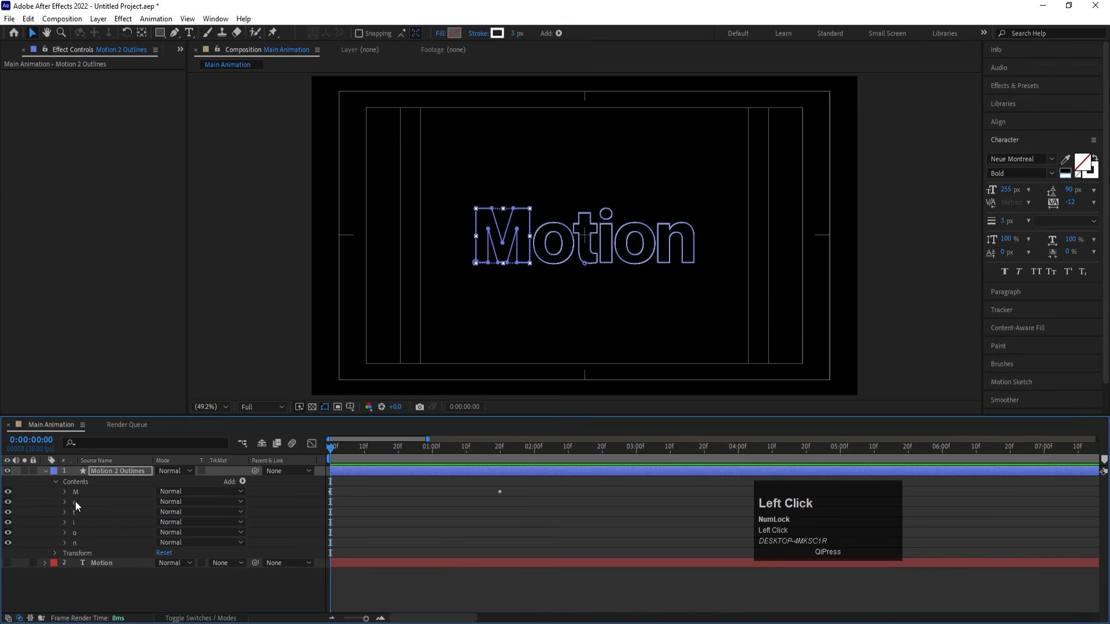
- Paste the animated Trim Paths onto the o, t, i, o and n groups, reveal all End keyframes and preview the reveal
left_click(75, 501)
left_click(78, 543, "shift")
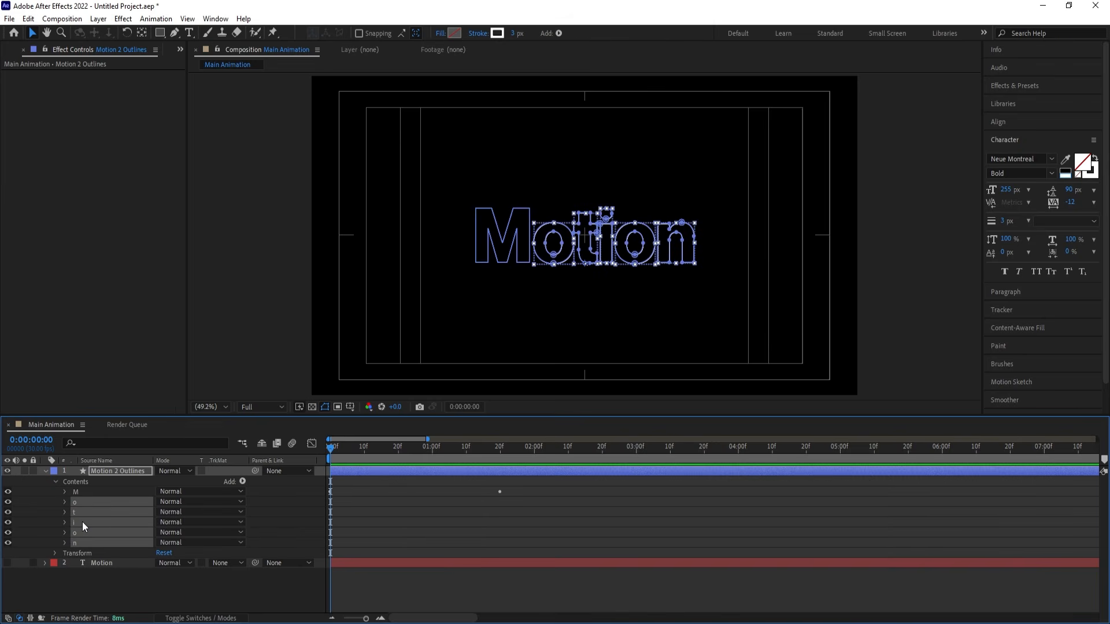
key("ctrl+v")
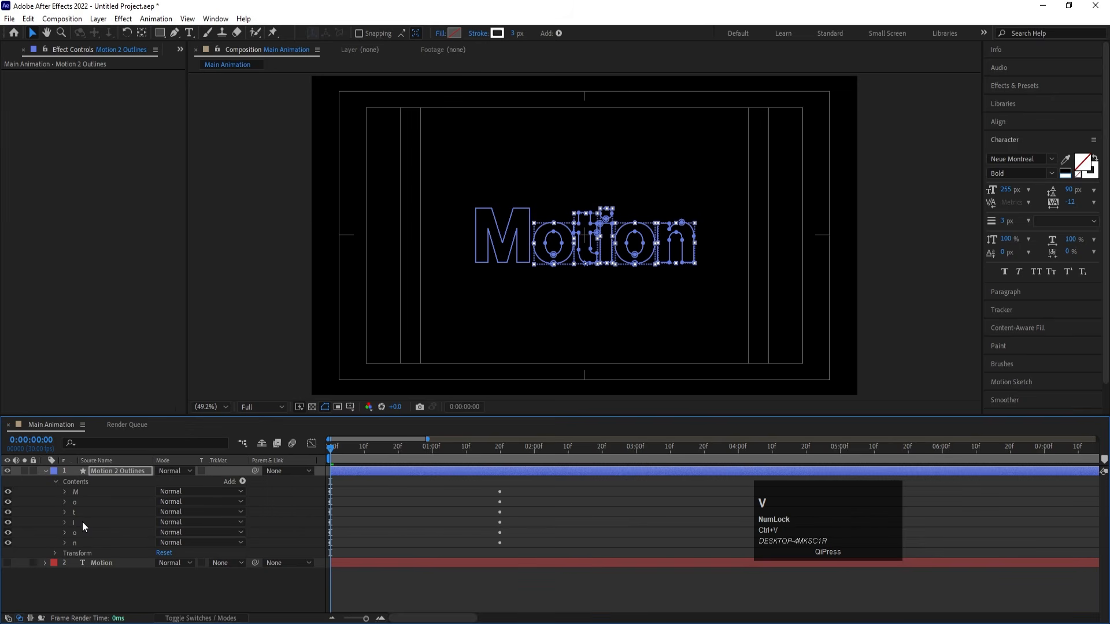
key("u")
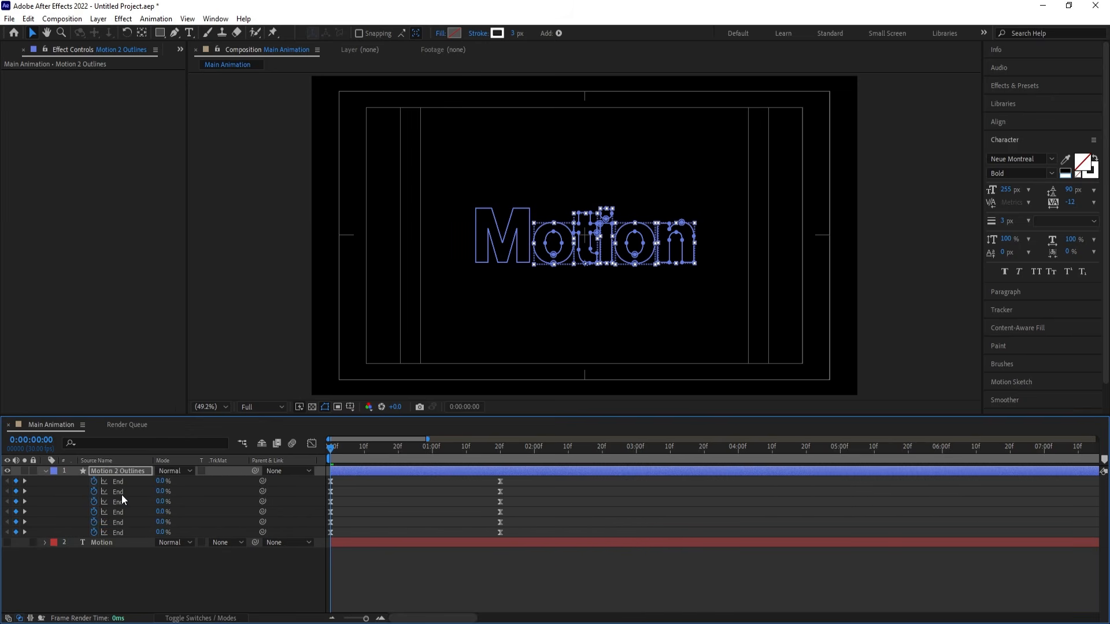
key("space")
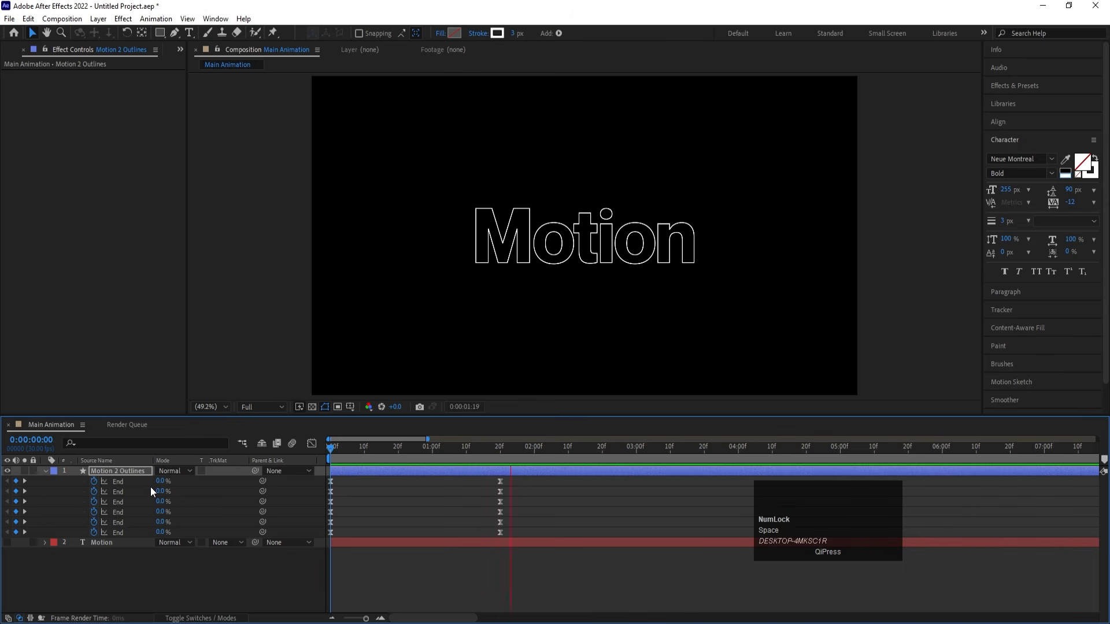
key("space")
- Shift the first o letter's End keyframes so they start at 0:00:00:20
left_click_drag(391, 449, 399, 448)
left_click(118, 492)
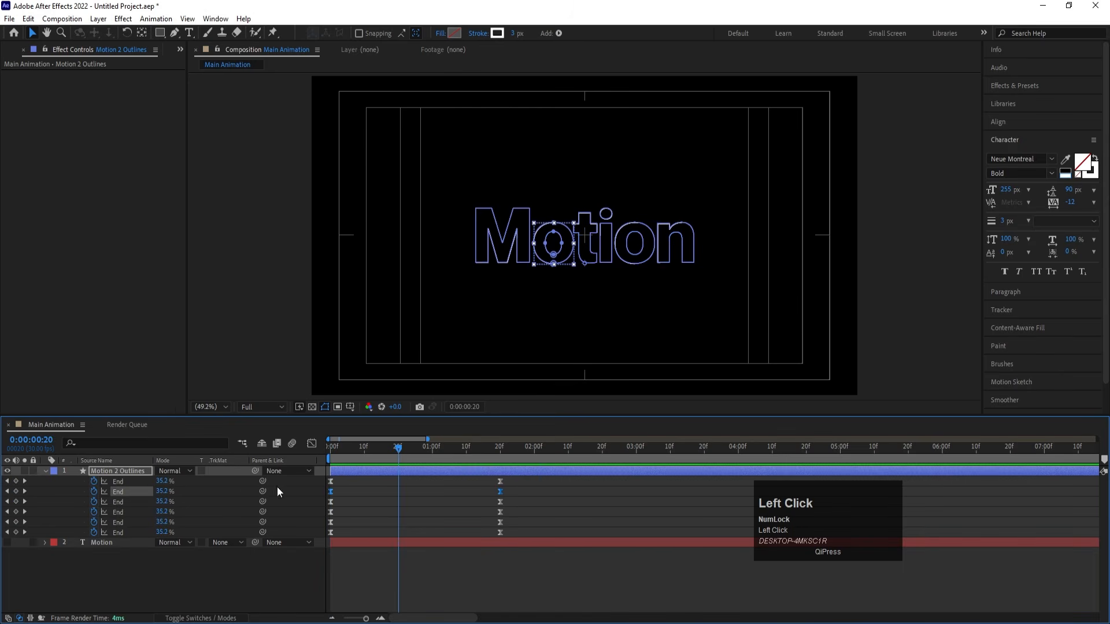
left_click_drag(328, 490, 400, 500)
- Shift the t letter's End keyframes so they start at 0:00:01:10
left_click(465, 449)
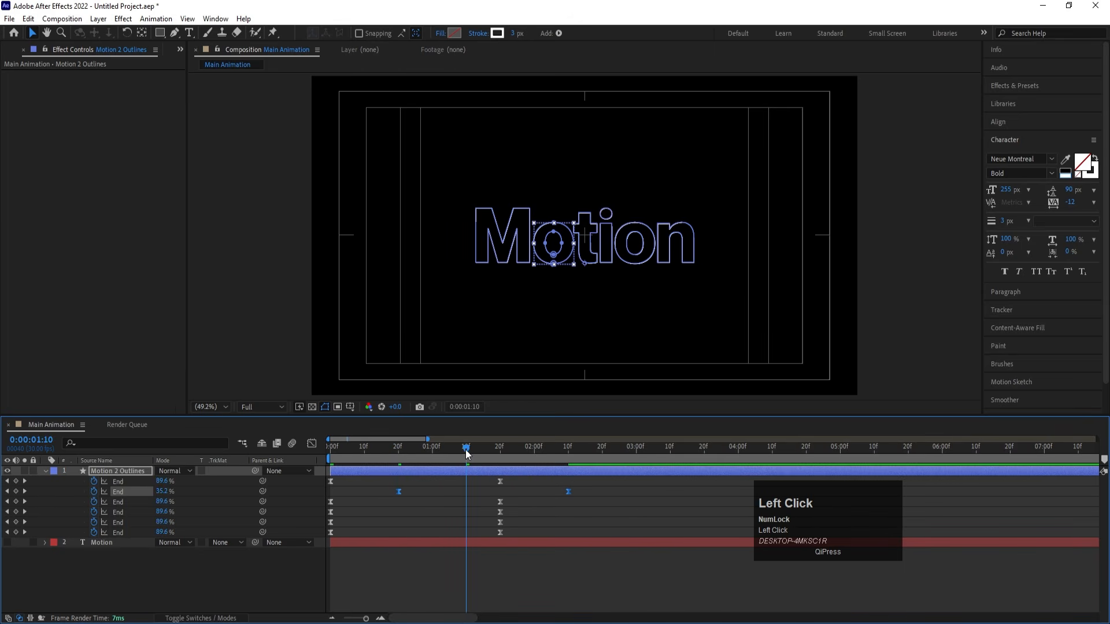
left_click(123, 502)
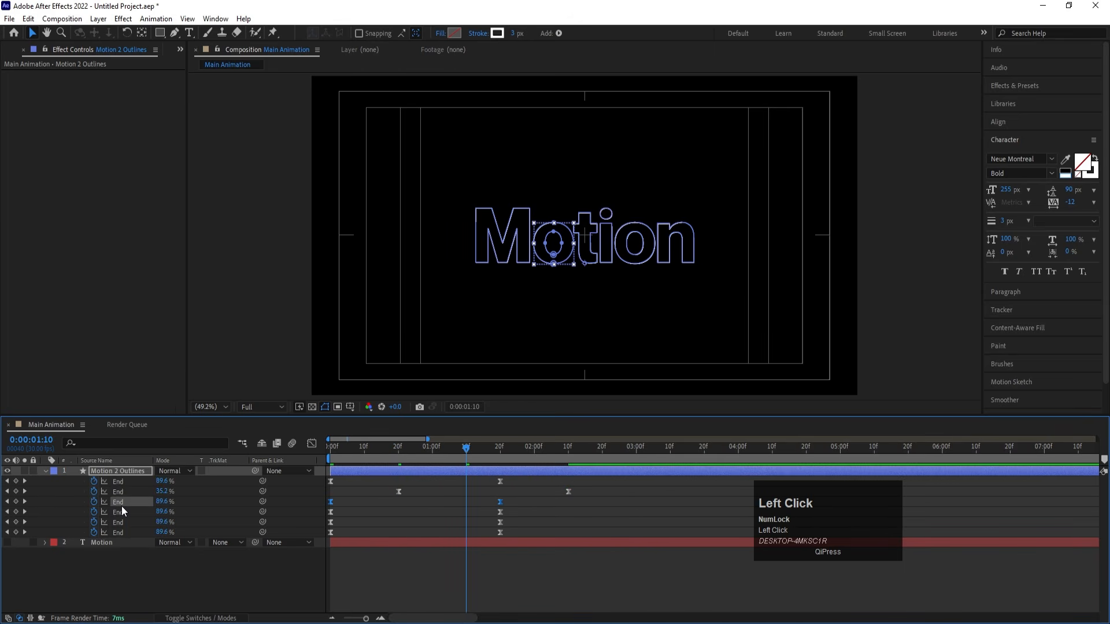
left_click(336, 508)
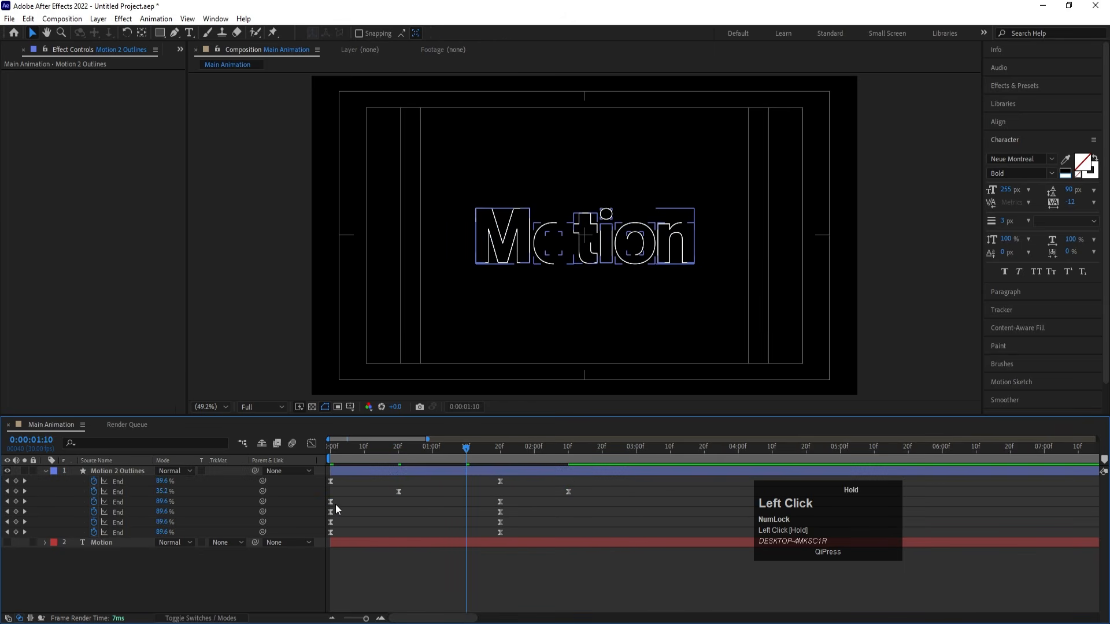
left_click(118, 502)
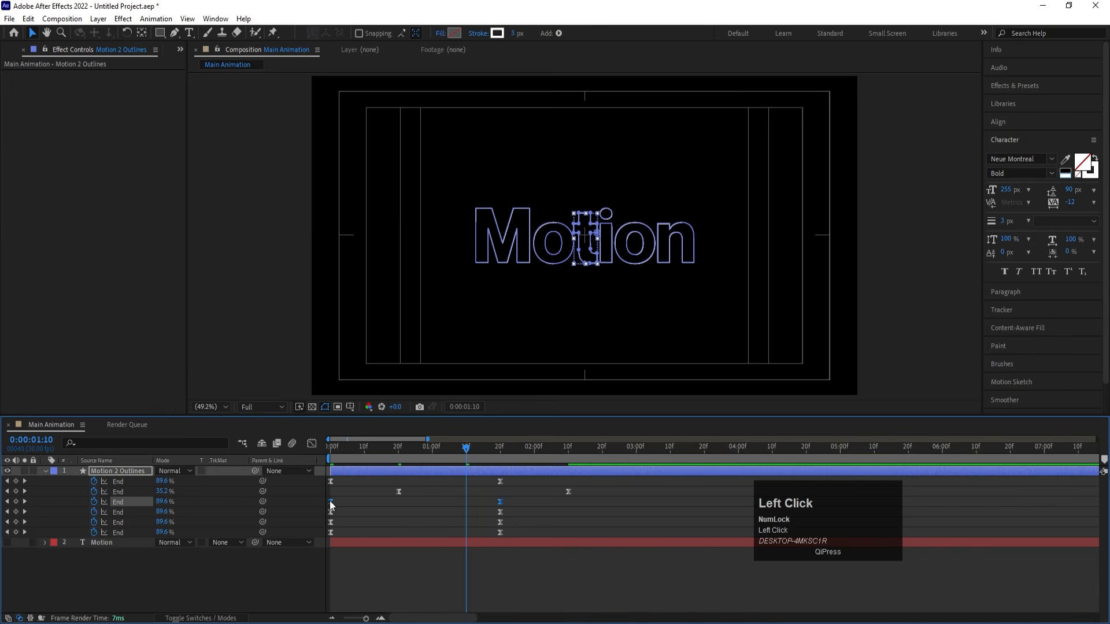
left_click_drag(331, 504, 467, 501)
- Shift the End keyframes of the i to start at 0:00:02:00 and those of the second o at about 0:00:02:20
left_click(134, 512)
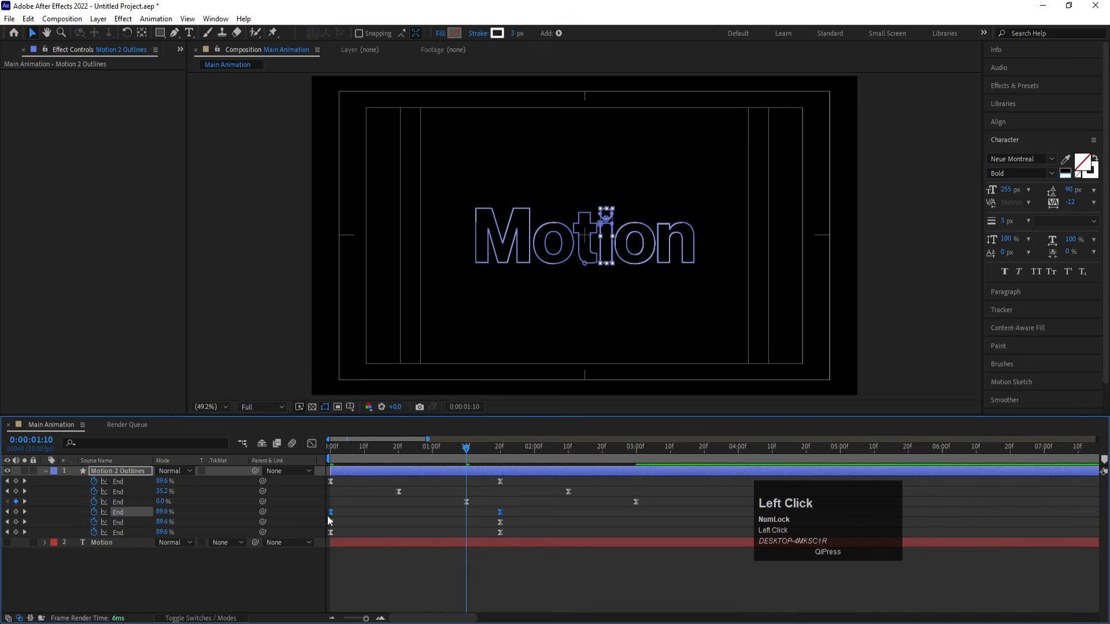
left_click_drag(330, 512, 534, 506)
left_click(113, 524)
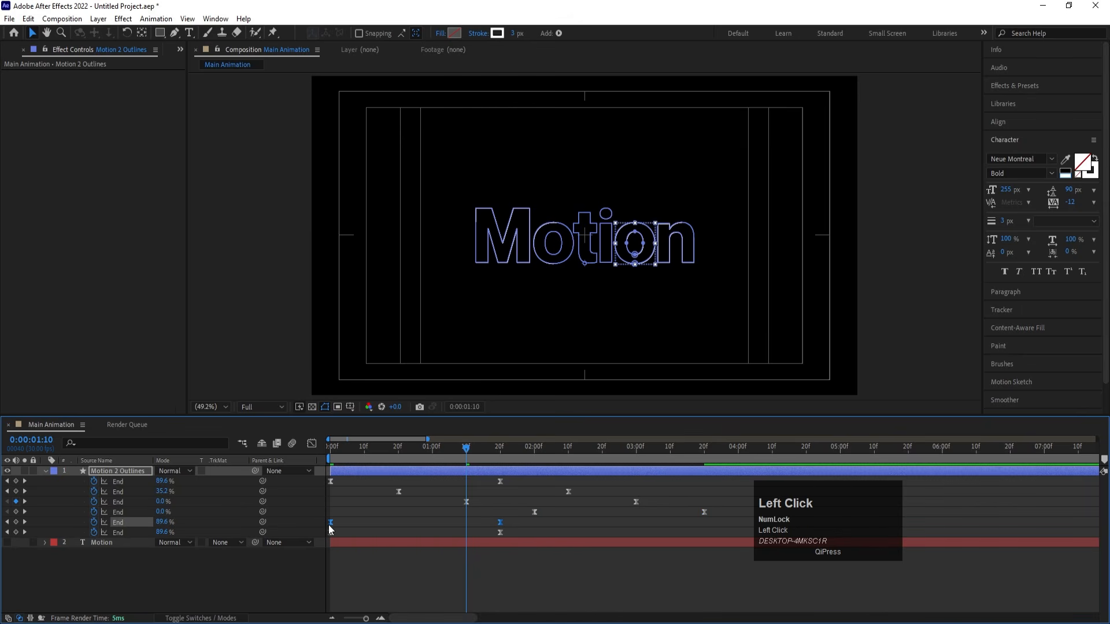
left_click_drag(330, 523, 598, 518)
- Shift the n letter's End keyframes so they start at 0:00:03:10
left_click_drag(675, 446, 671, 445)
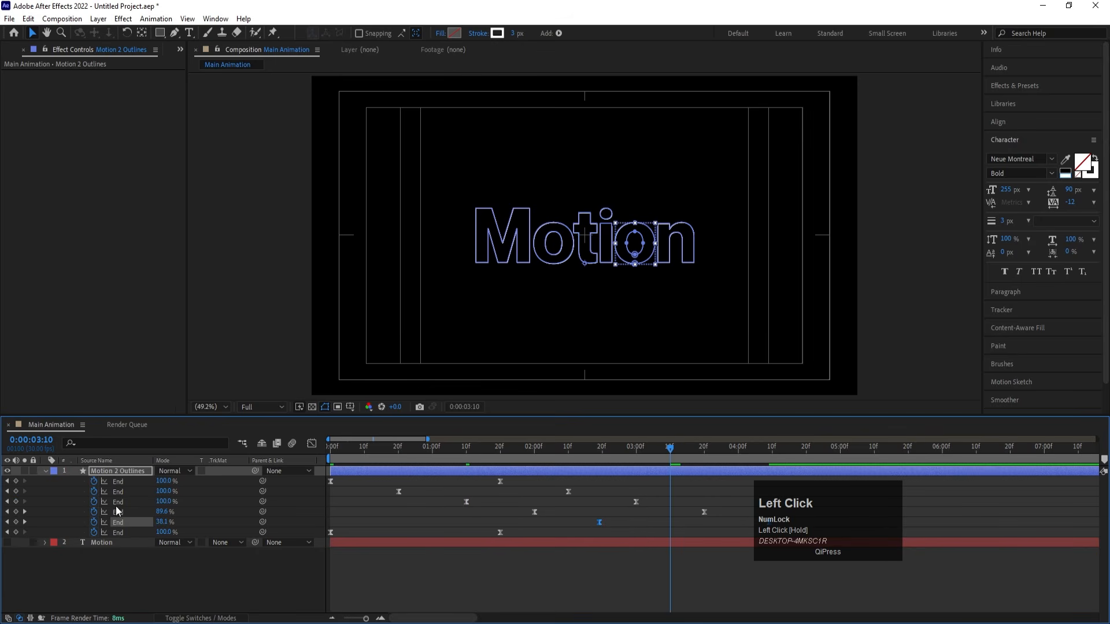
left_click(124, 530)
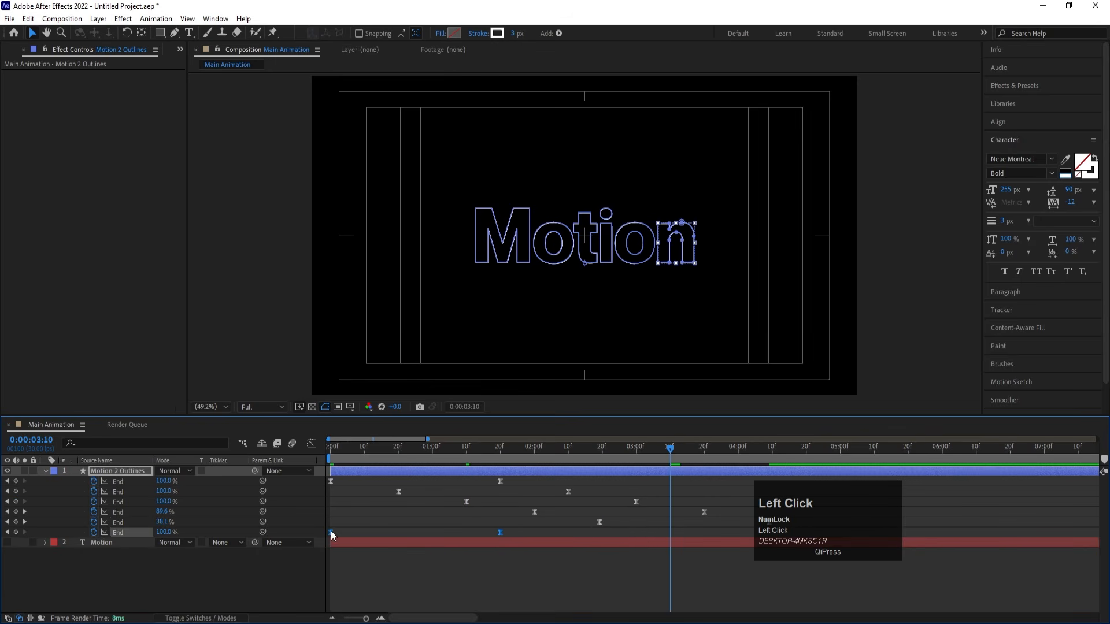
left_click_drag(331, 531, 671, 539)
- Preview the staggered letter-by-letter stroke reveal from the start of the composition
key("minus")
key("minus")
left_click_drag(404, 449, 289, 452)
key("space")
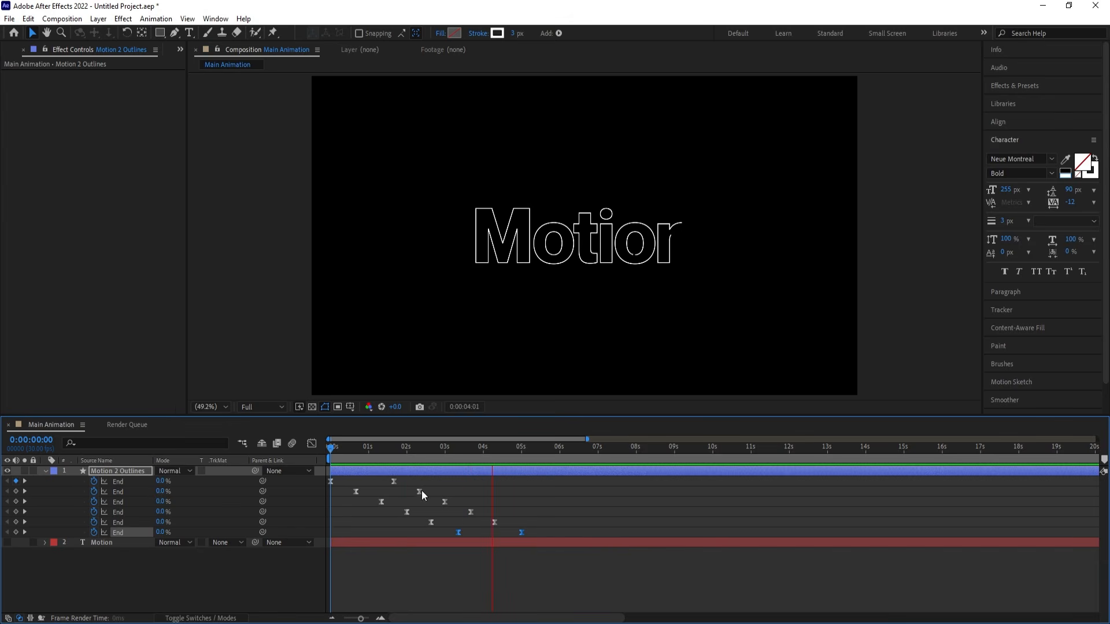
key("space")
left_click(367, 482)
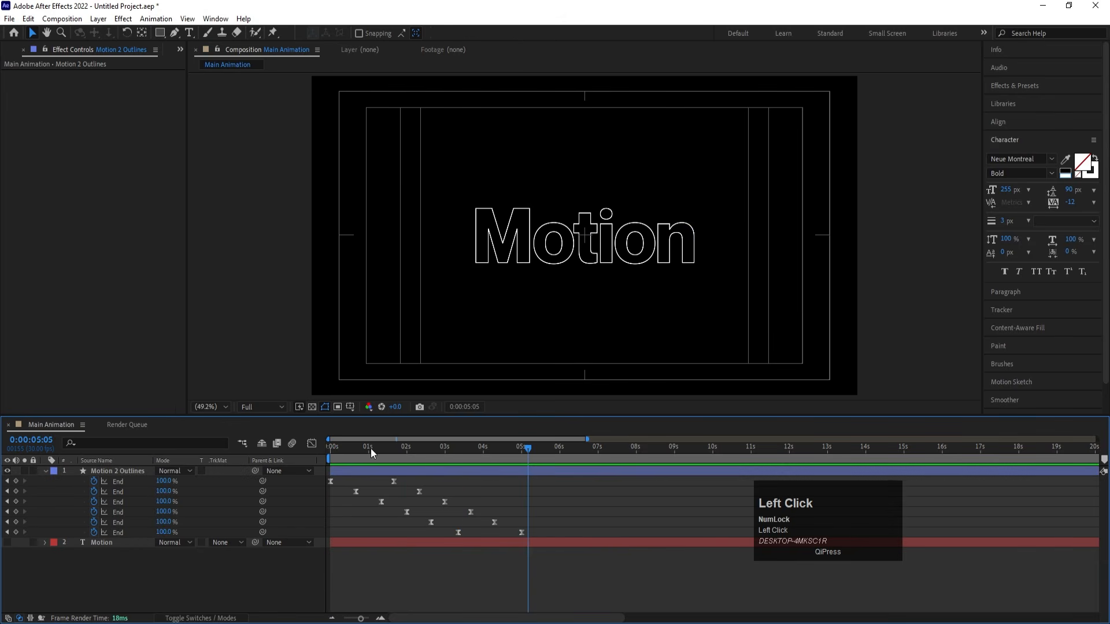
left_click_drag(370, 449, 266, 481)
key("space")
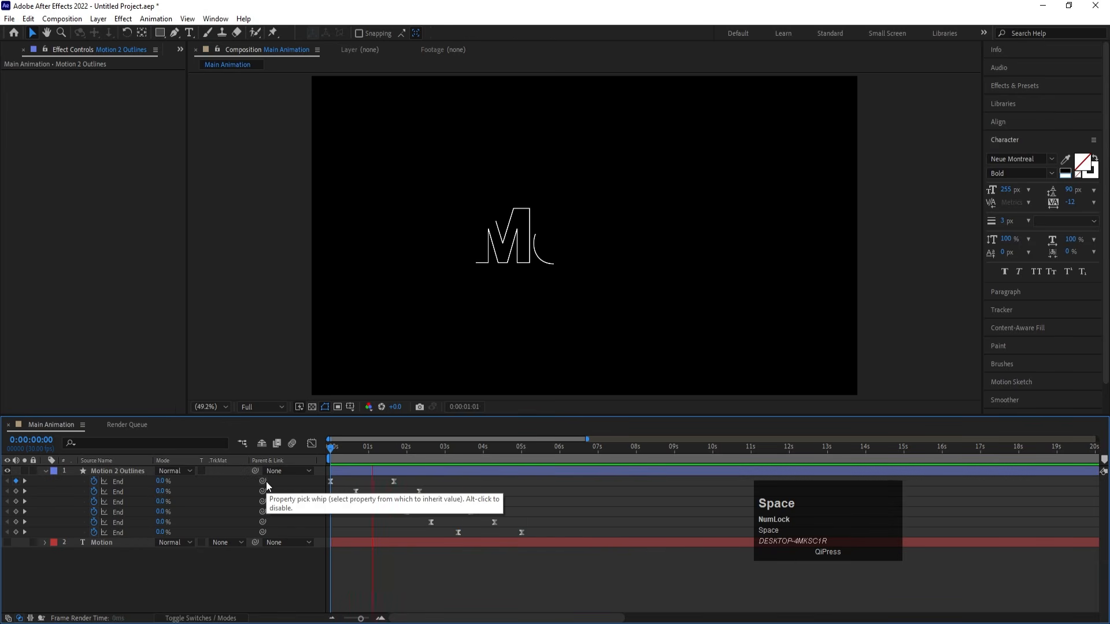
key("space")
left_click_drag(343, 453, 299, 444)
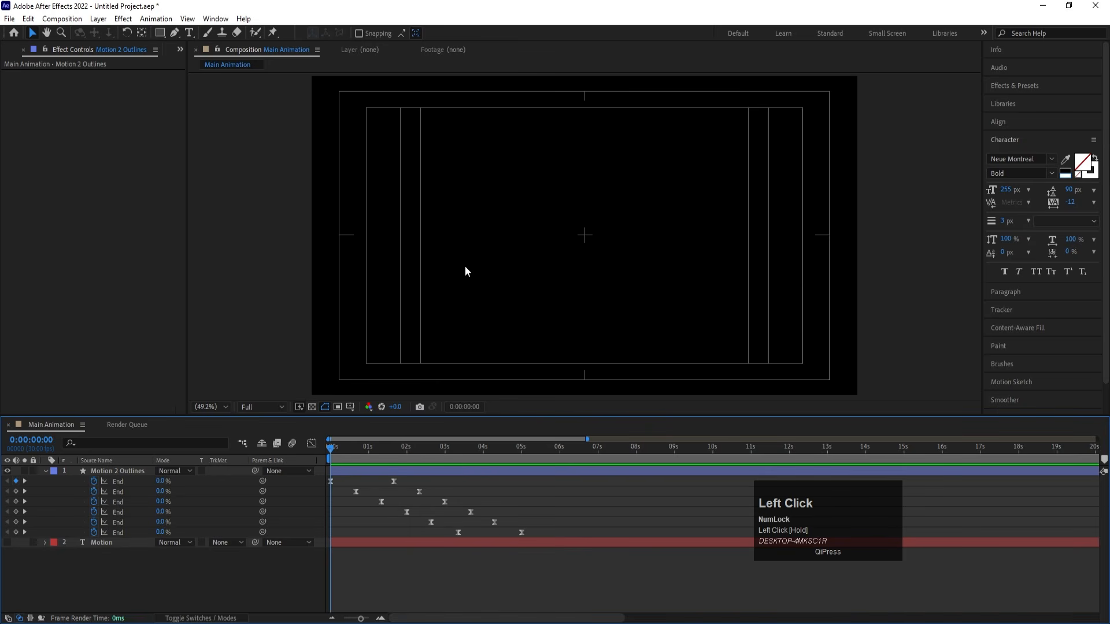
key("space")
key("space")
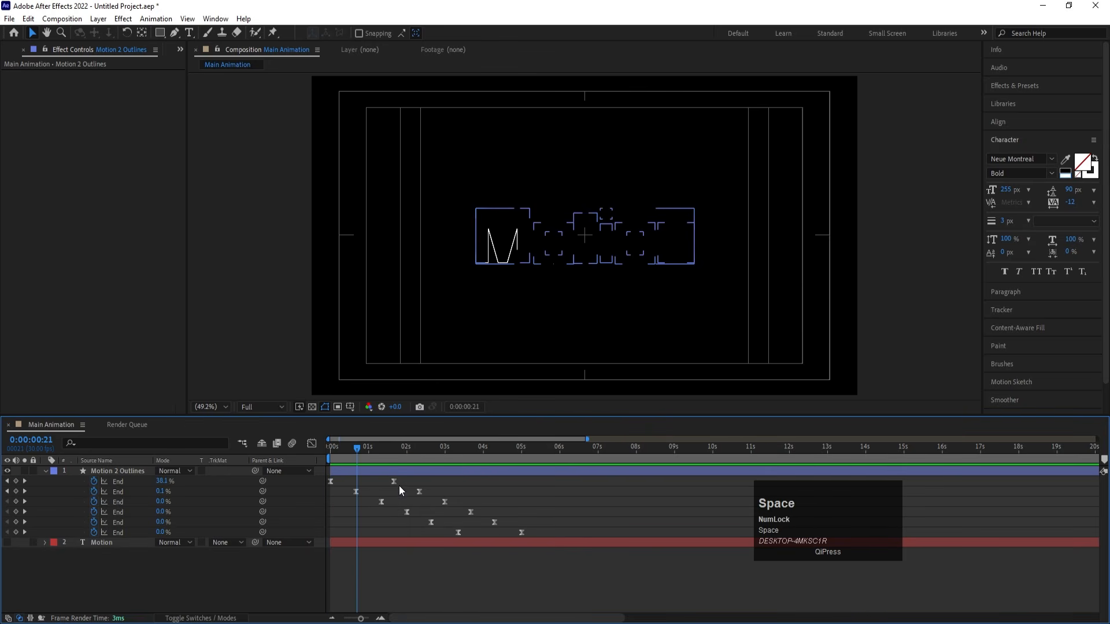
- Draw a straight horizontal Pen line on a new shape layer from the M outline's starting point to beyond the composition's left edge
key("u")
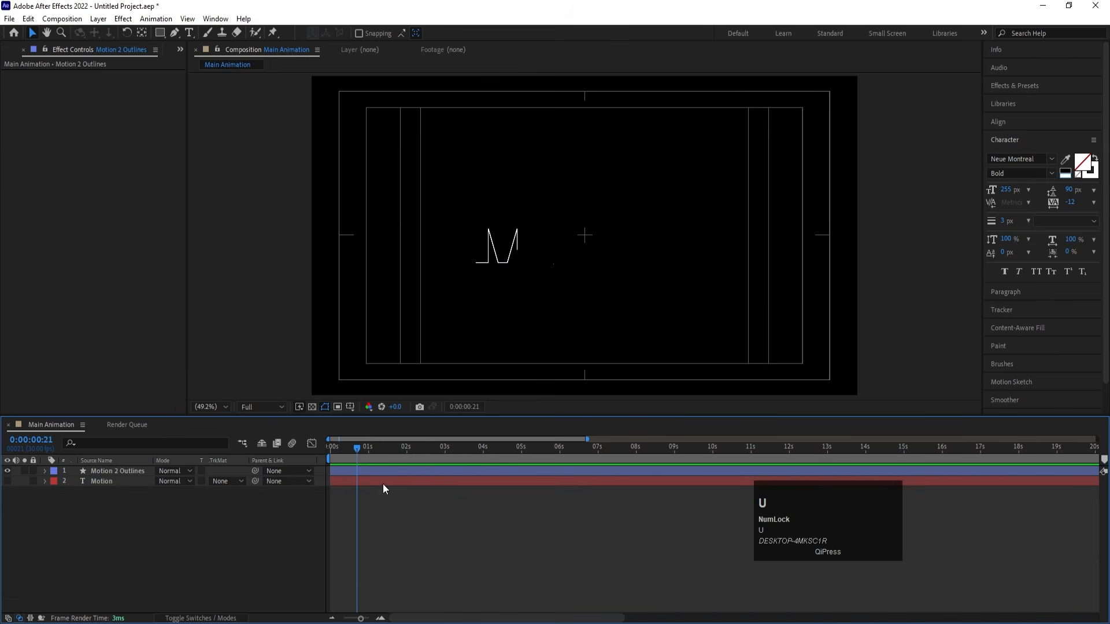
scroll(476, 255, "up", 5)
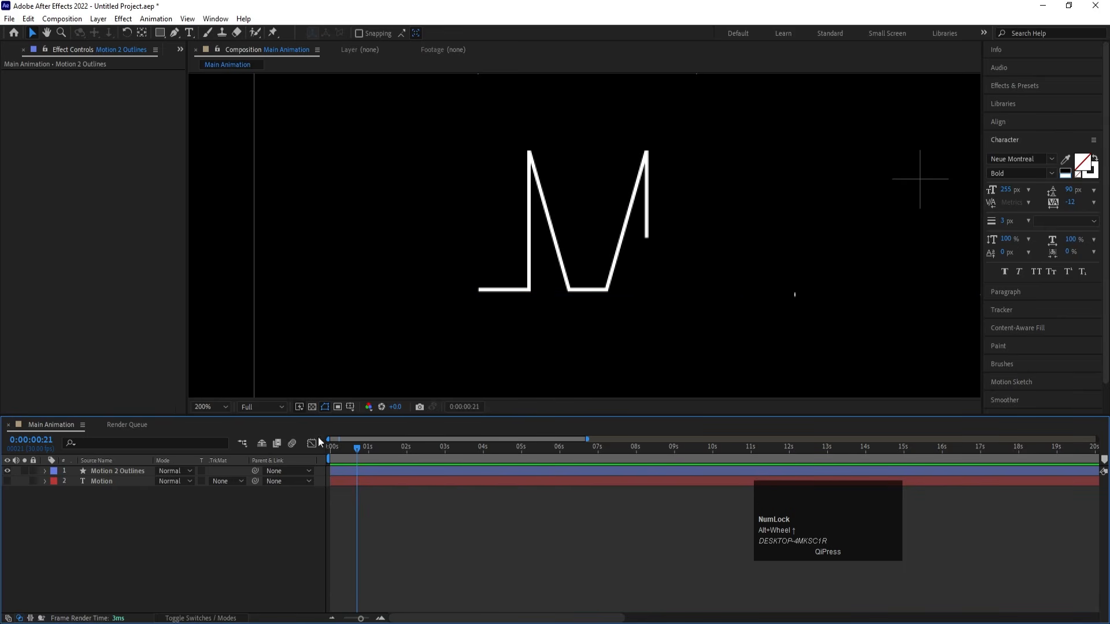
left_click(201, 539)
left_click(173, 32)
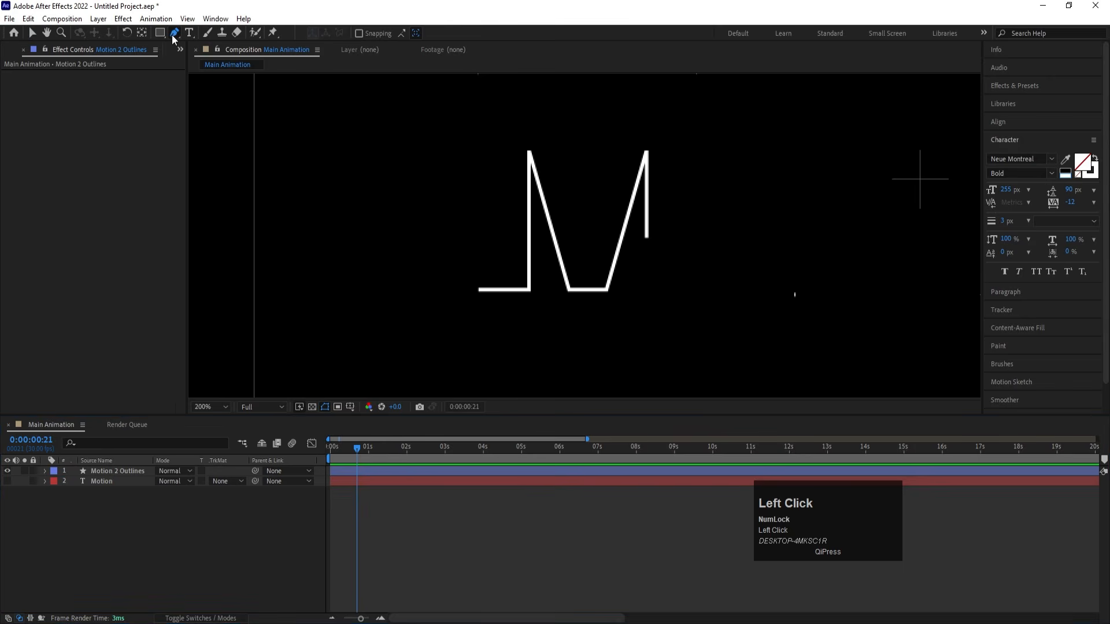
scroll(478, 300, "up", 4, "alt")
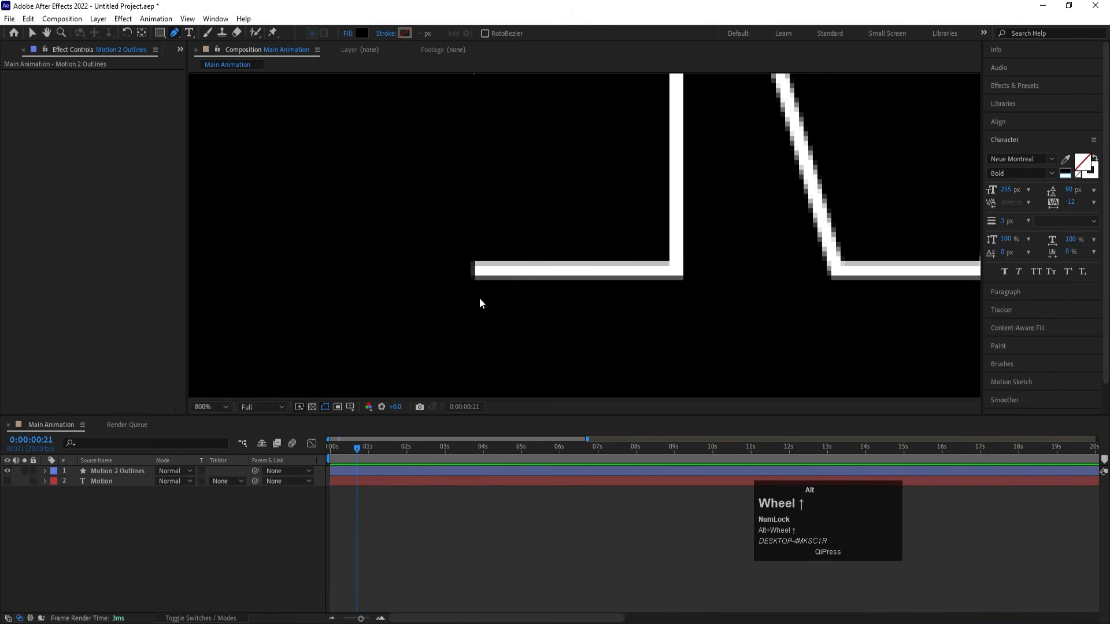
left_click(476, 273)
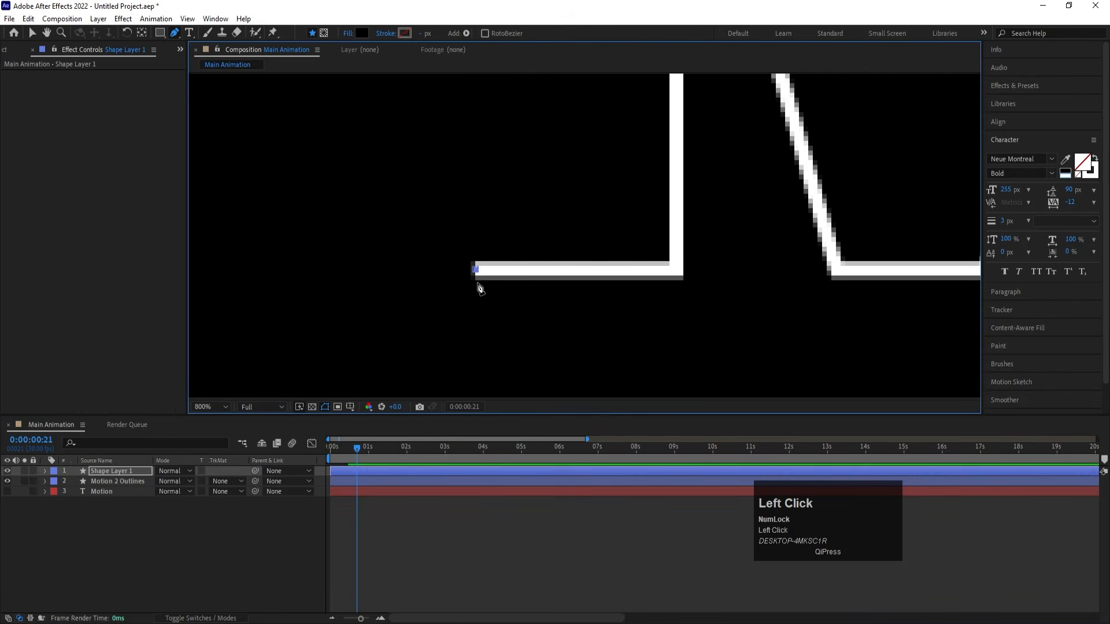
scroll(471, 292, "down", 6)
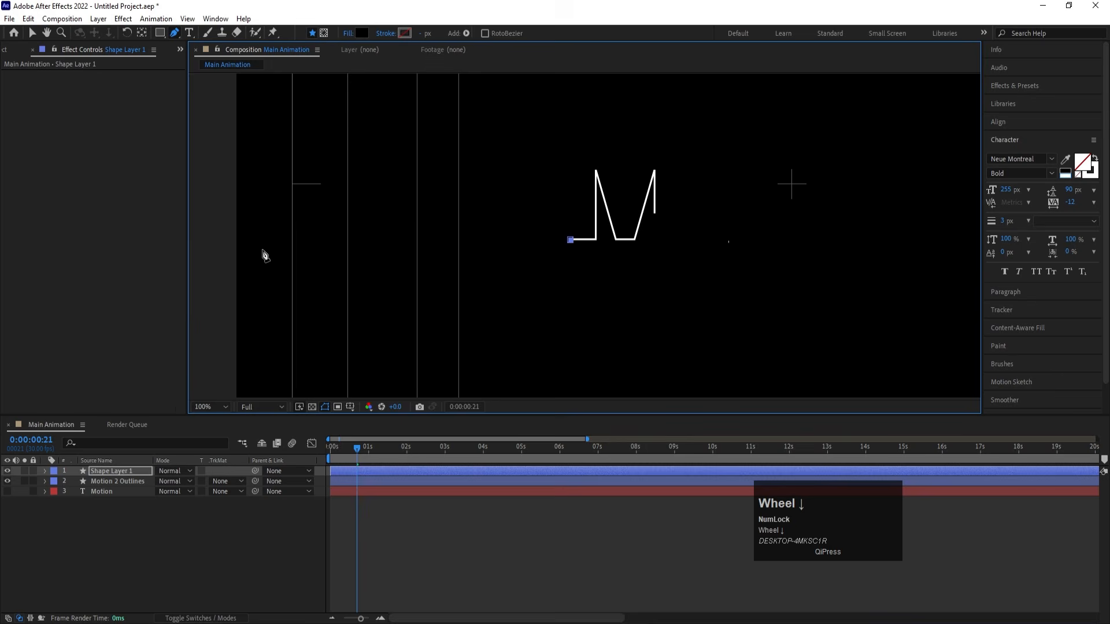
left_click(217, 240, "shift")
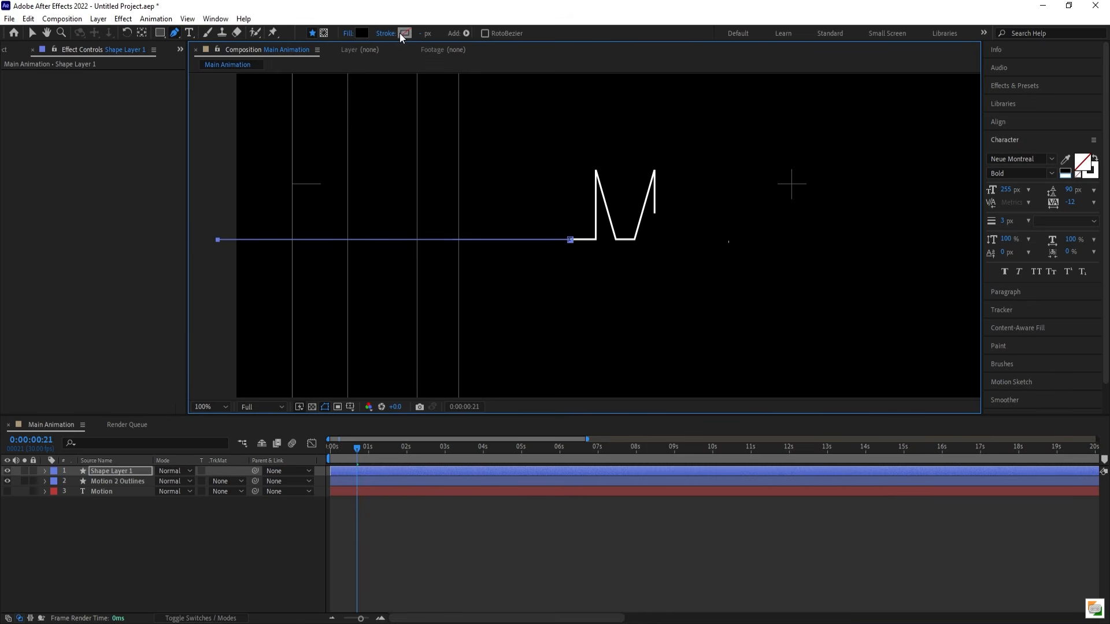
- Remove the new line's fill and give it a solid white stroke
left_click(351, 35)
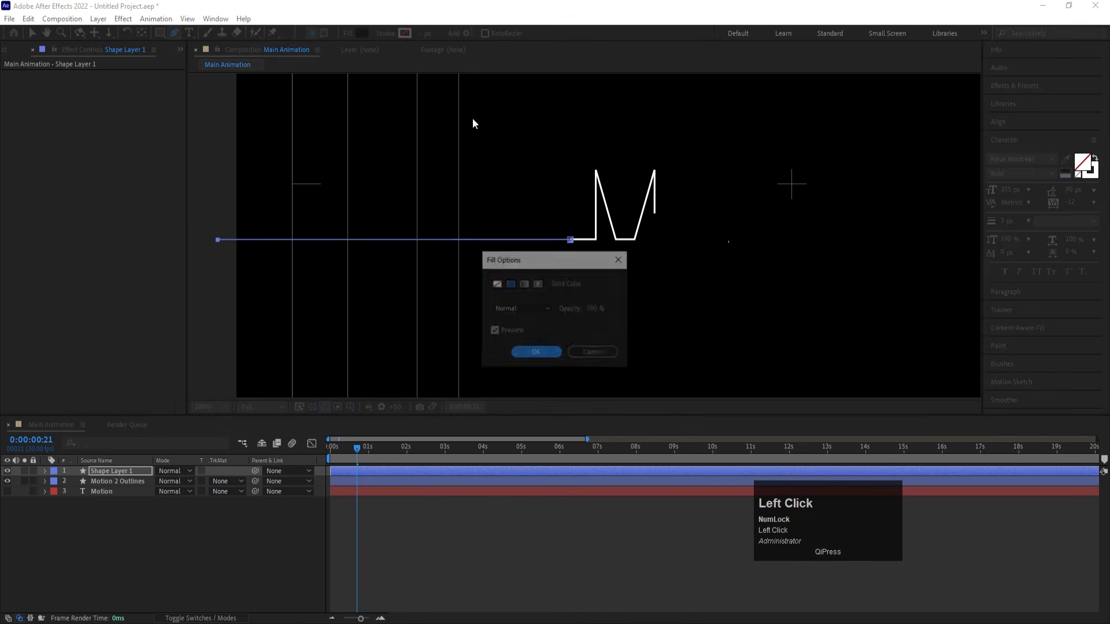
left_click(496, 284)
left_click(556, 352)
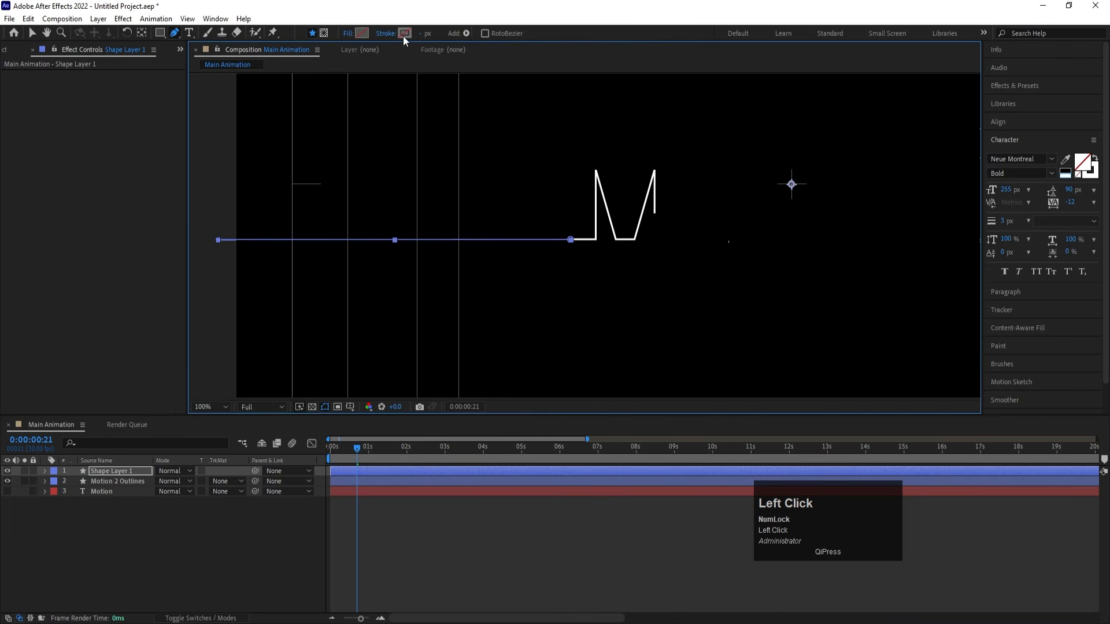
left_click(405, 33)
left_click_drag(538, 362, 366, 196)
key("Return")
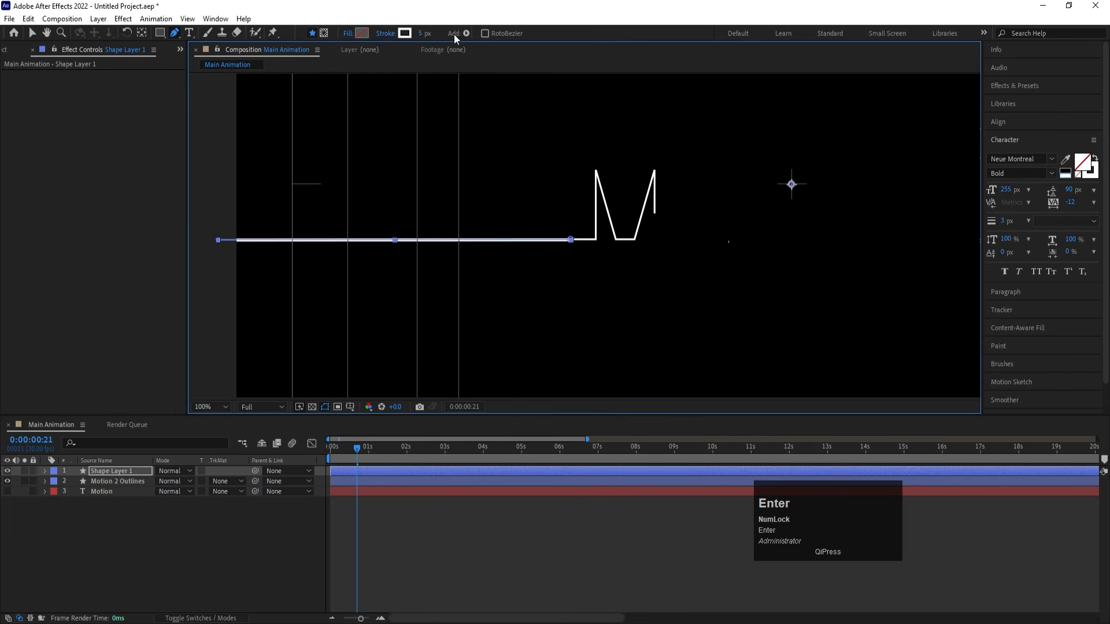
- Set the line's stroke width to 3 px and deselect the shape layer
left_click(424, 34)
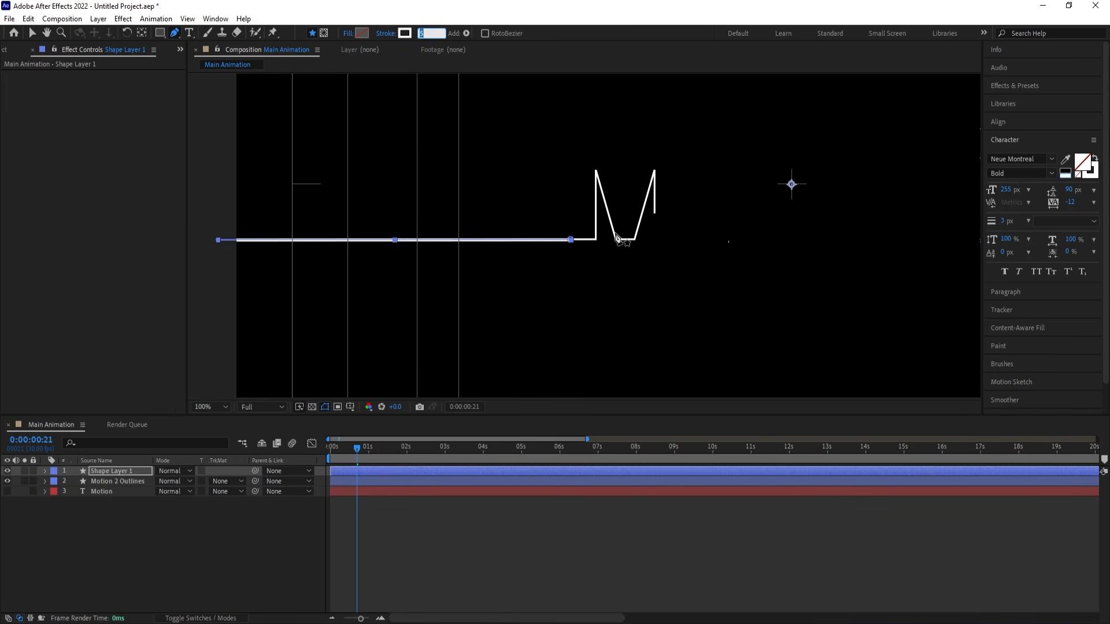
type("3")
key("Return")
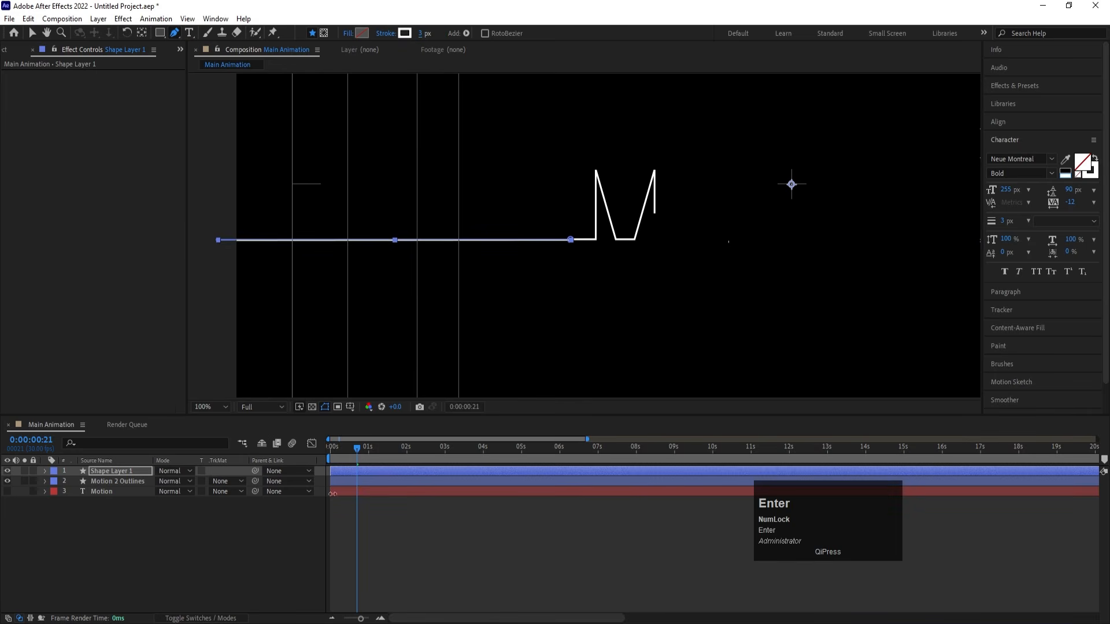
left_click(144, 596)
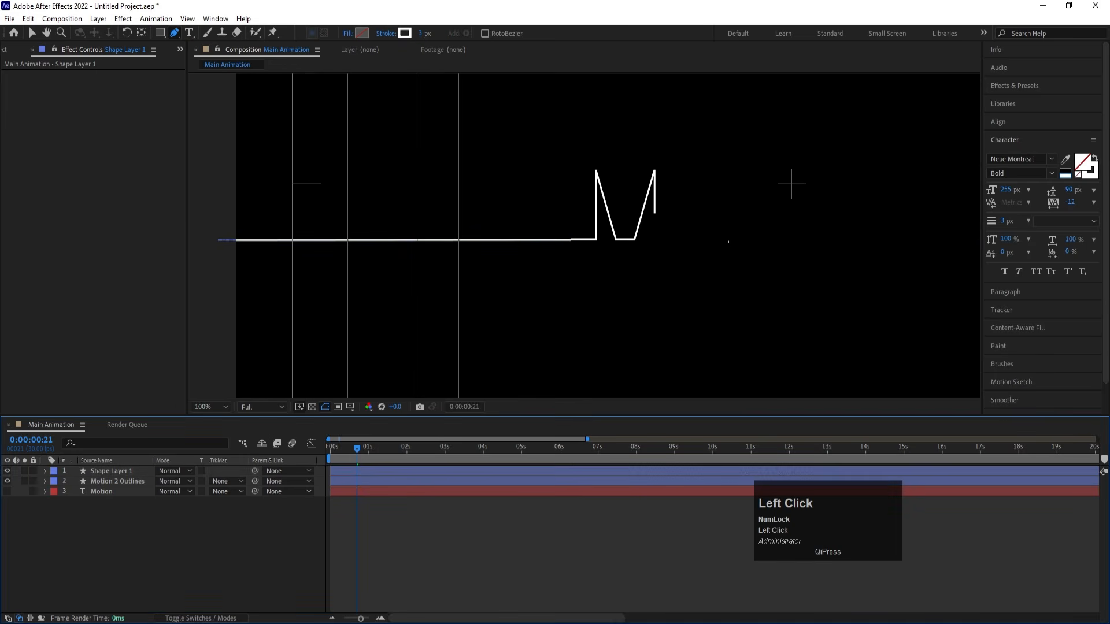
- Center the anchor point on the line in Shape Layer 1 and inspect the joint with the M outline
left_click(123, 470)
scroll(587, 227, "up", 5)
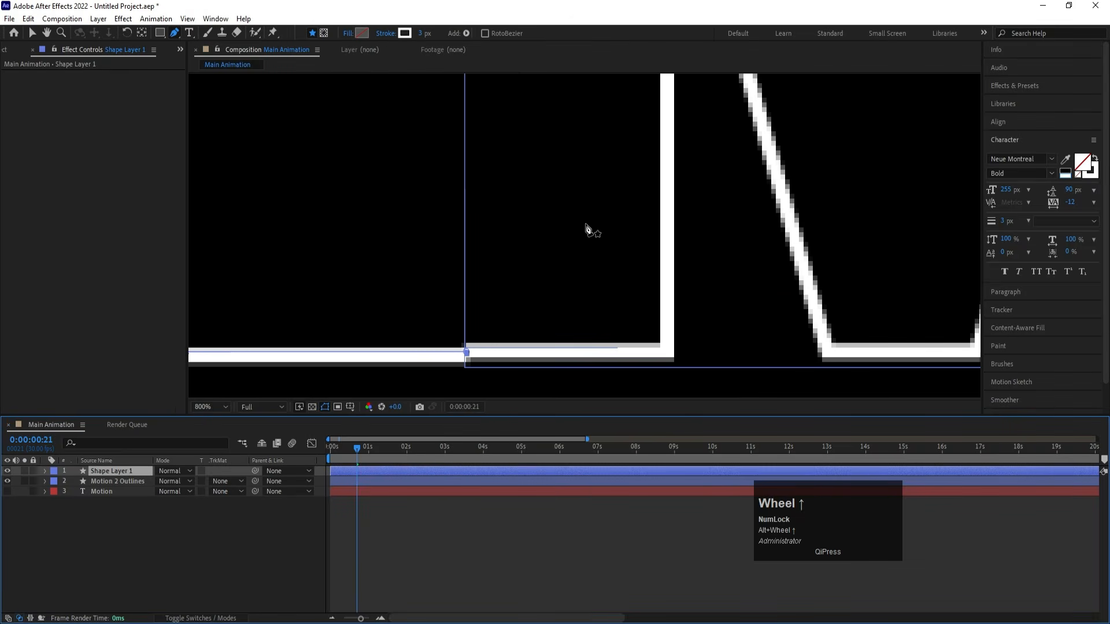
key("ctrl+alt+Home")
scroll(586, 227, "down", 4)
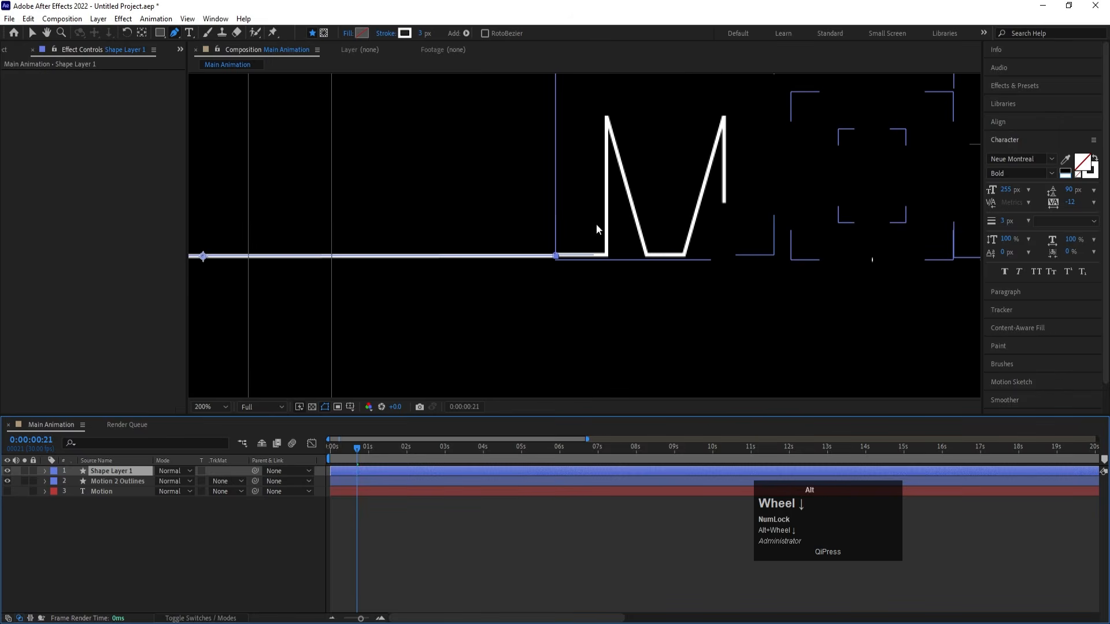
scroll(584, 262, "down", 1)
scroll(365, 276, "up", 3)
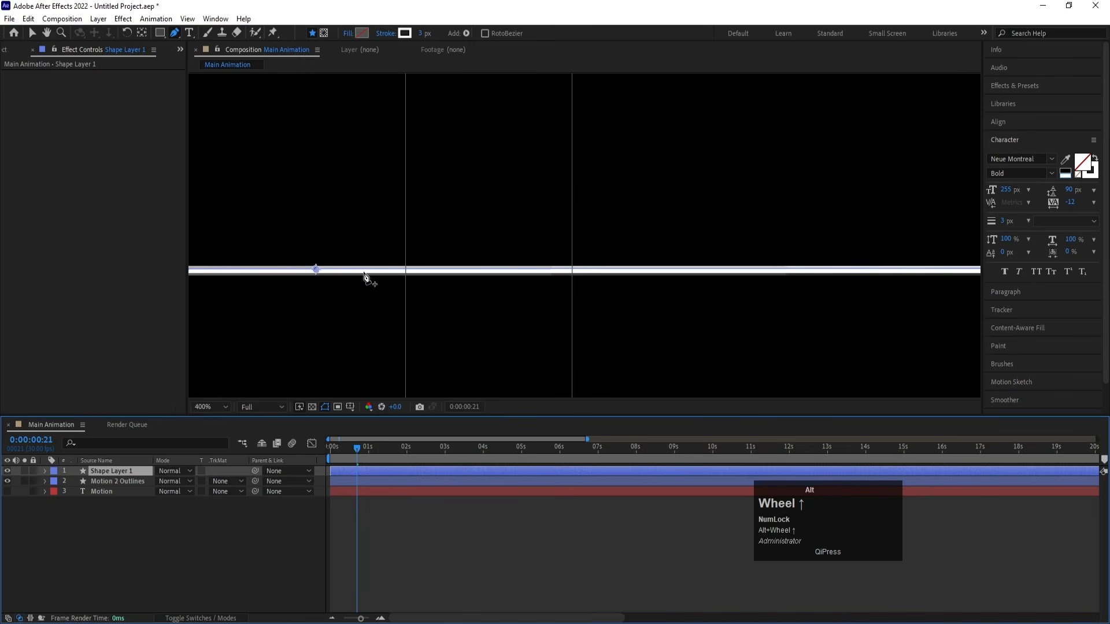
key("space")
left_click_drag(590, 223, 234, 192)
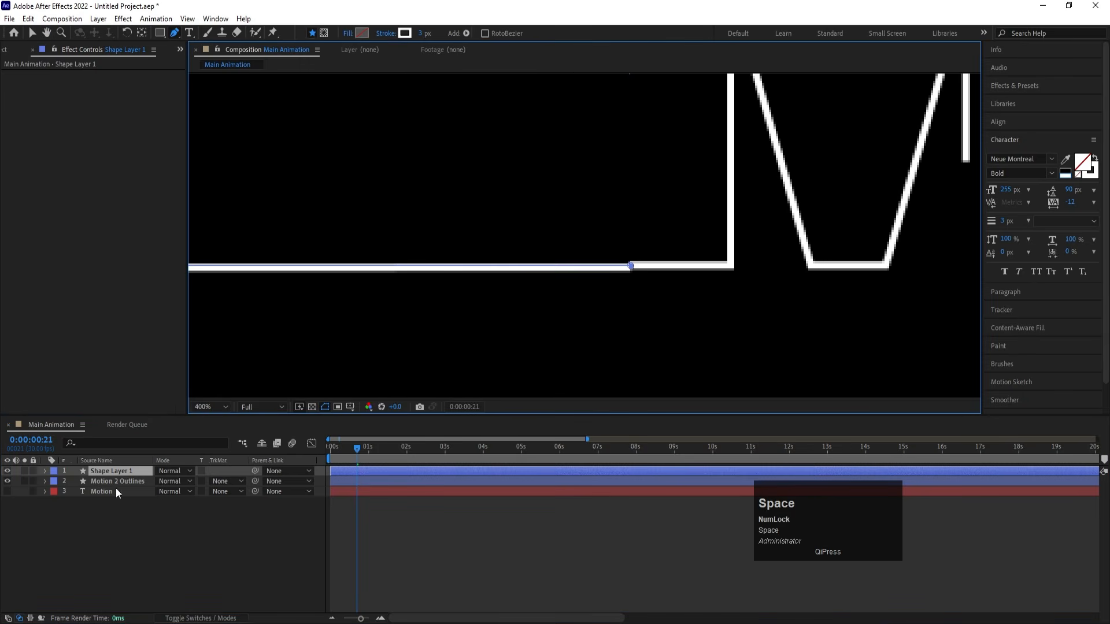
- Nudge Shape Layer 1 vertically until the white line sits flush with the bottom edge of the M outline
left_click(106, 469)
key("Up")
key("Up")
key("Up")
key("Up")
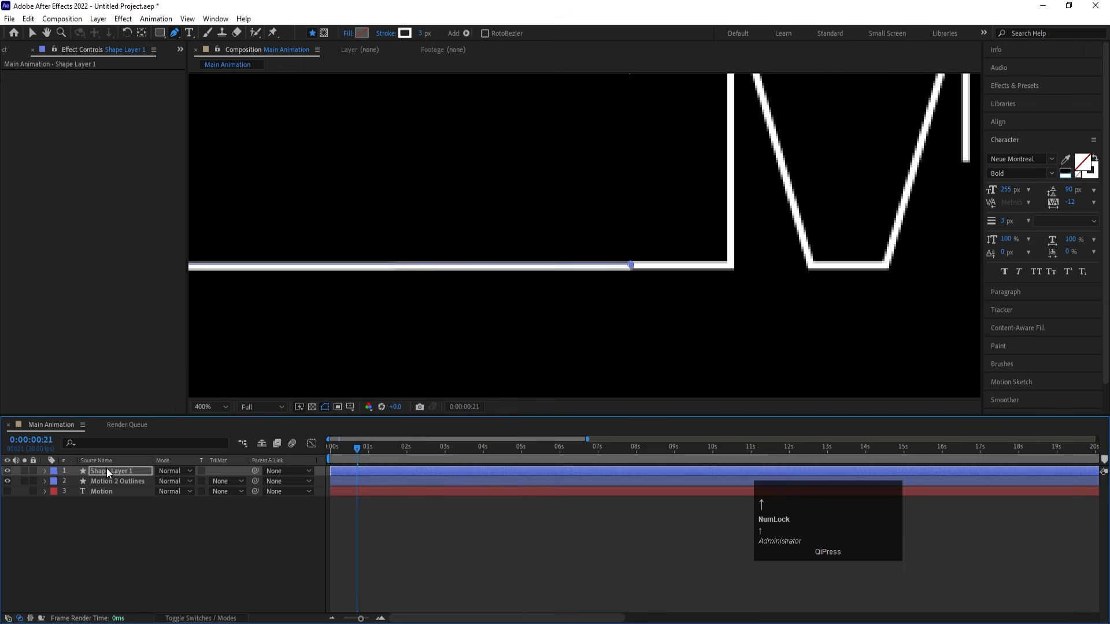
key("Down")
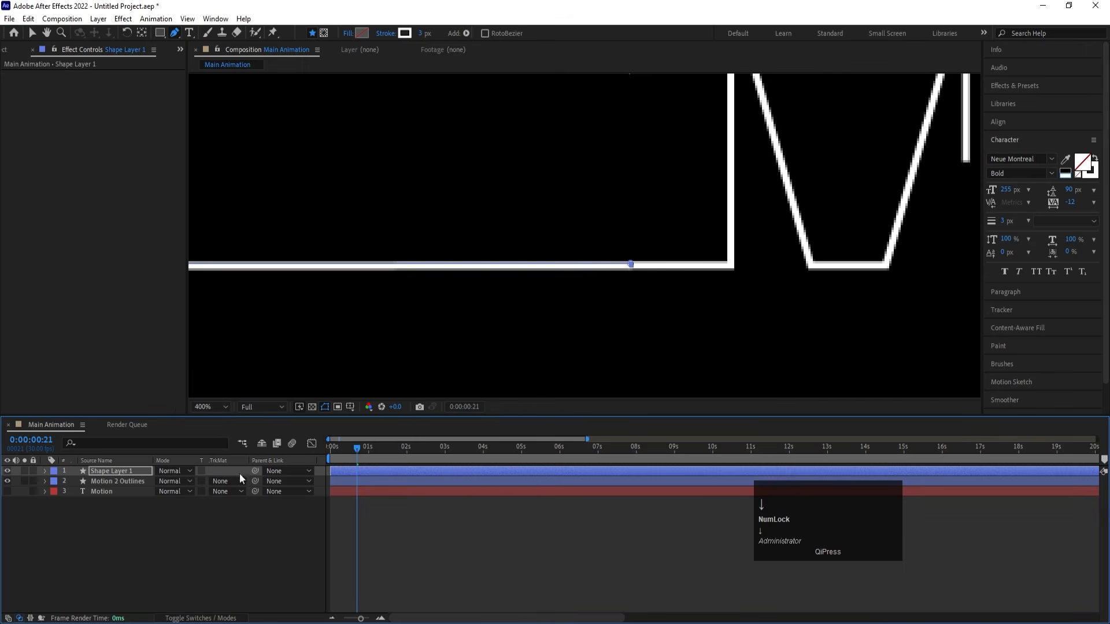
left_click(127, 535)
- Add Trim Paths to Shape Layer 1 and expand its properties, with the playhead at the start of the composition
left_click(336, 451)
left_click_drag(335, 450, 164, 457)
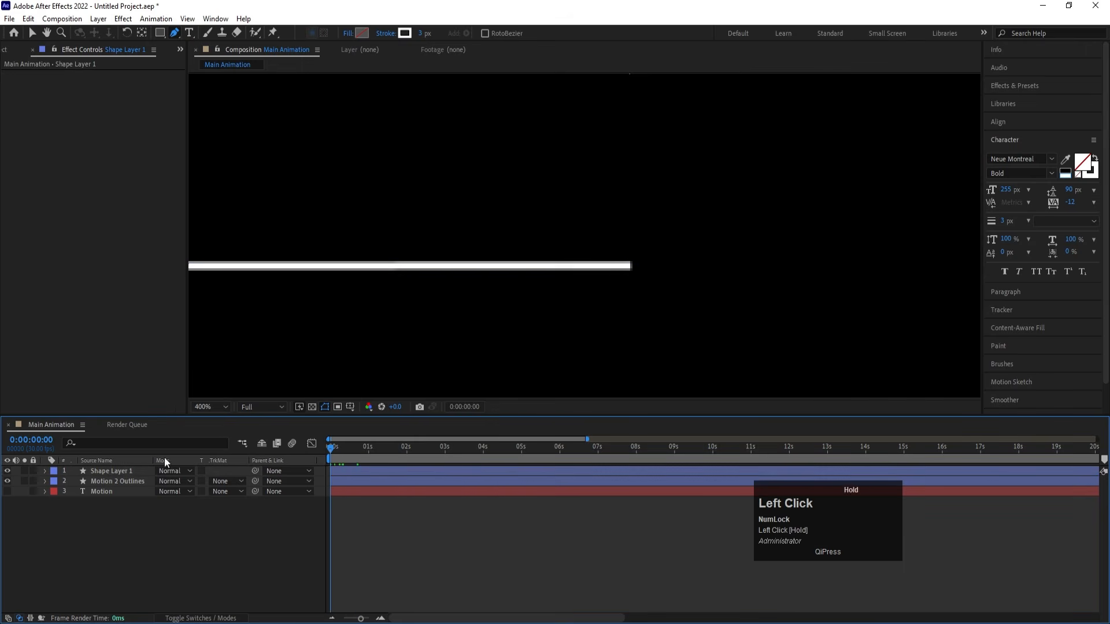
left_click(98, 470)
left_click(45, 471)
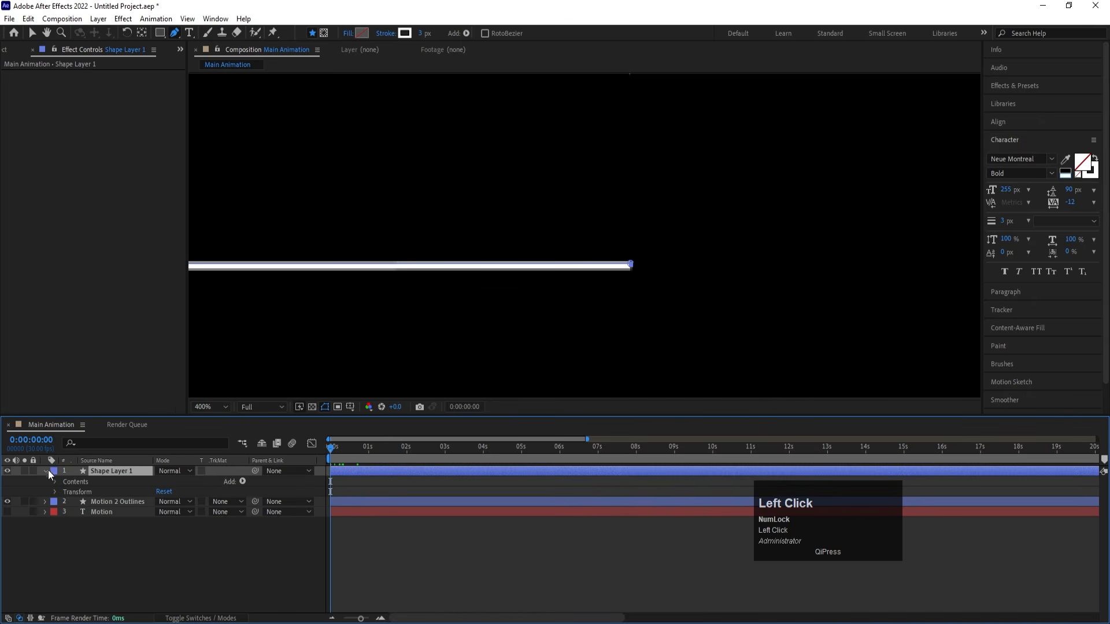
left_click(242, 482)
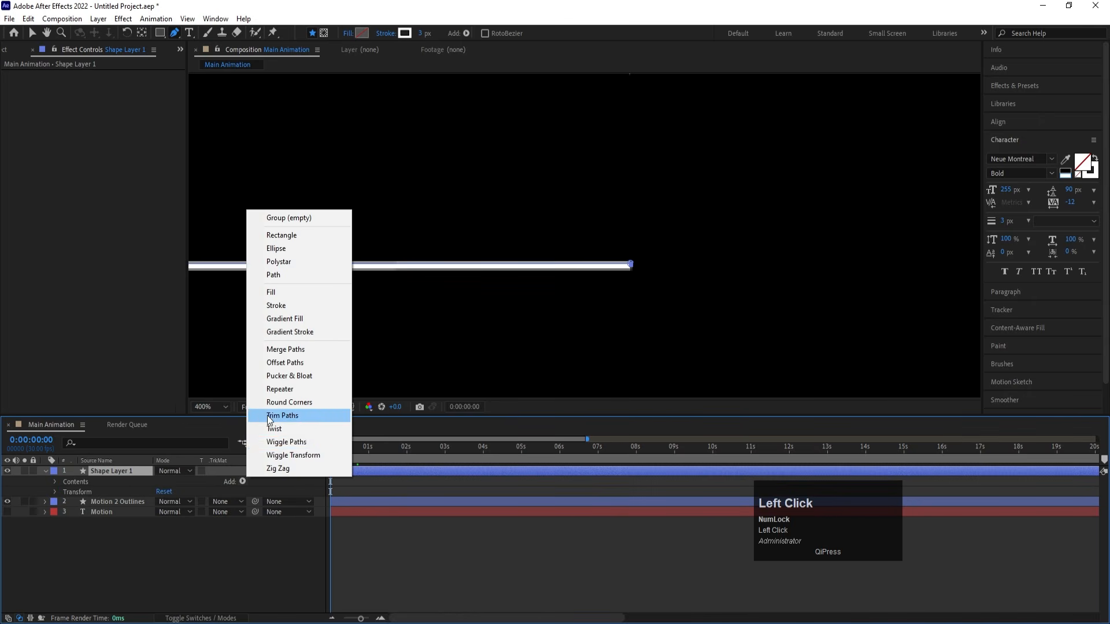
left_click(271, 416)
left_click(220, 410)
left_click(208, 193)
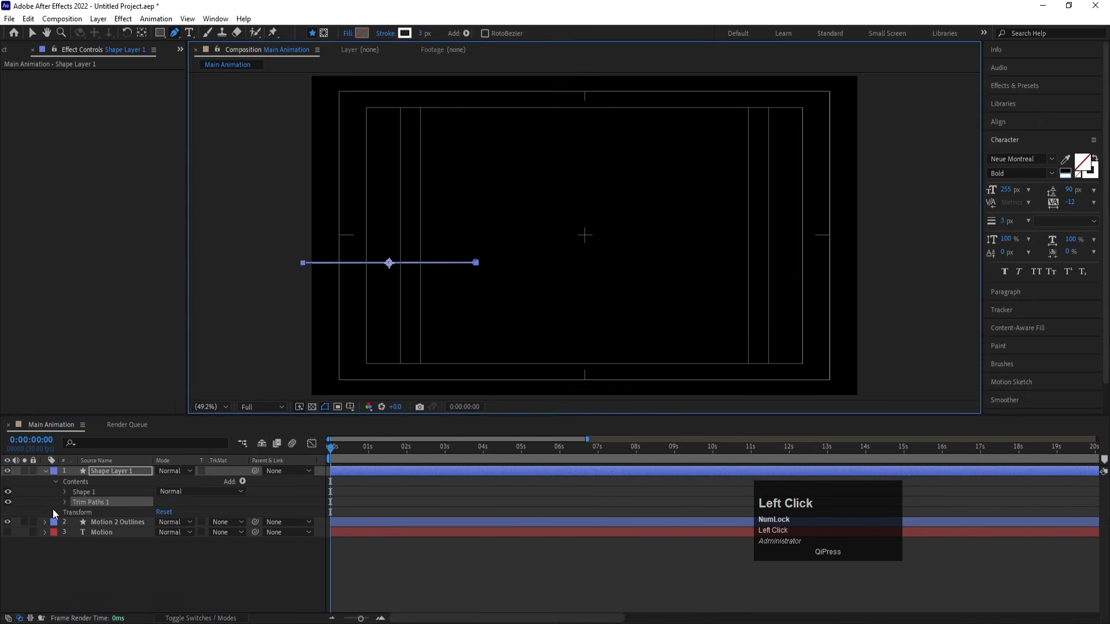
left_click(65, 502)
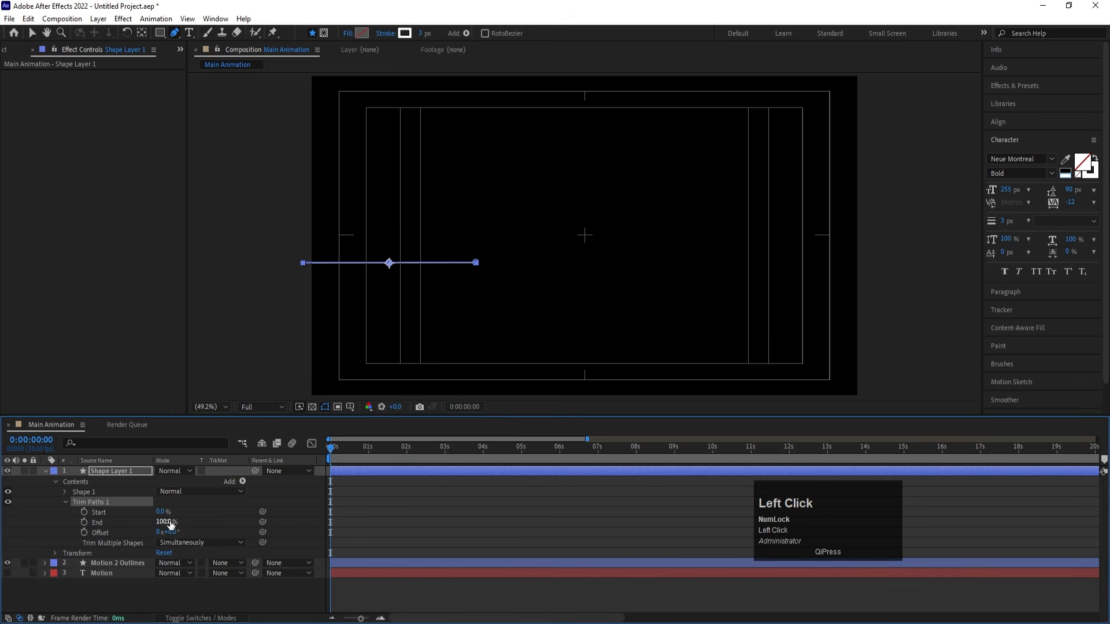
- Keyframe the line's Trim Paths Start from 100% at 0:00:00:00 to 0% at 0:00:00:29
left_click_drag(171, 524, 269, 511)
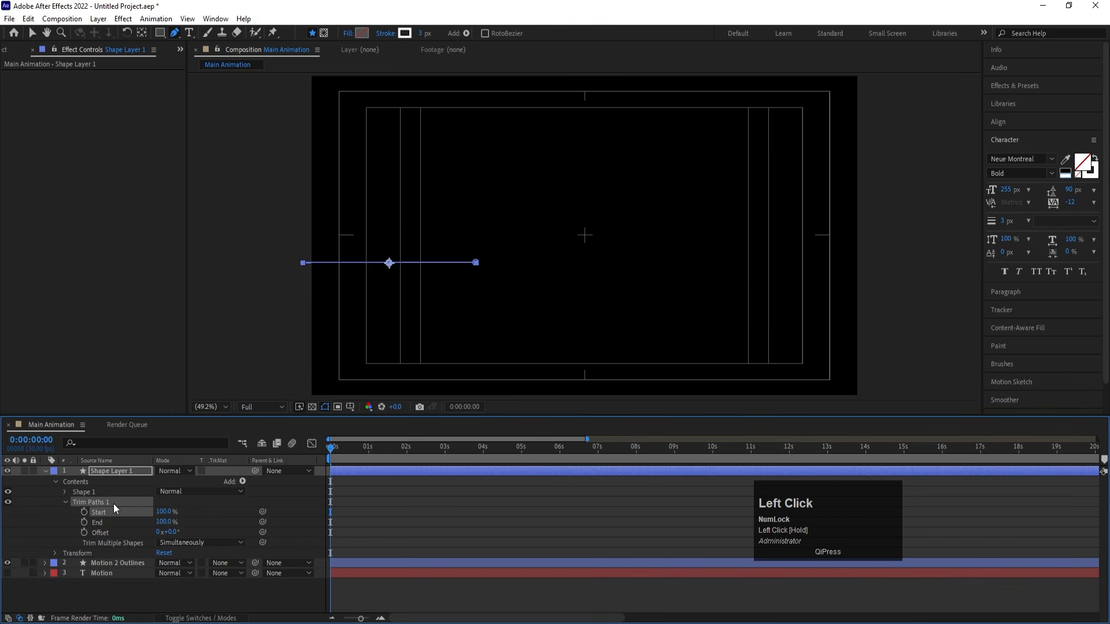
left_click(84, 512)
key("equal")
left_click(404, 447)
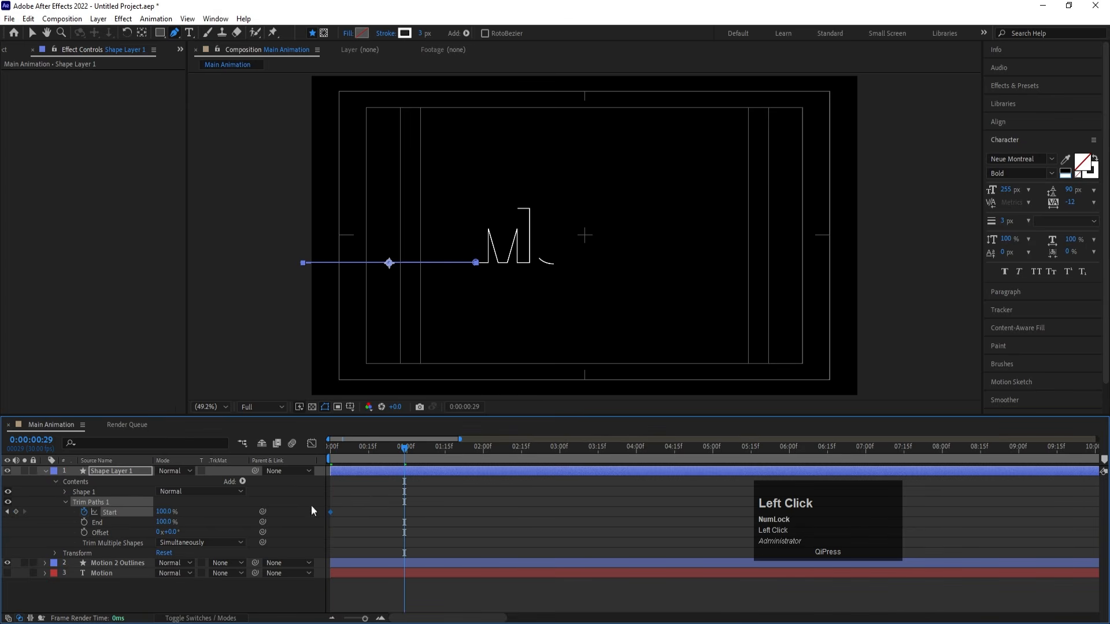
left_click_drag(170, 512, 3, 520)
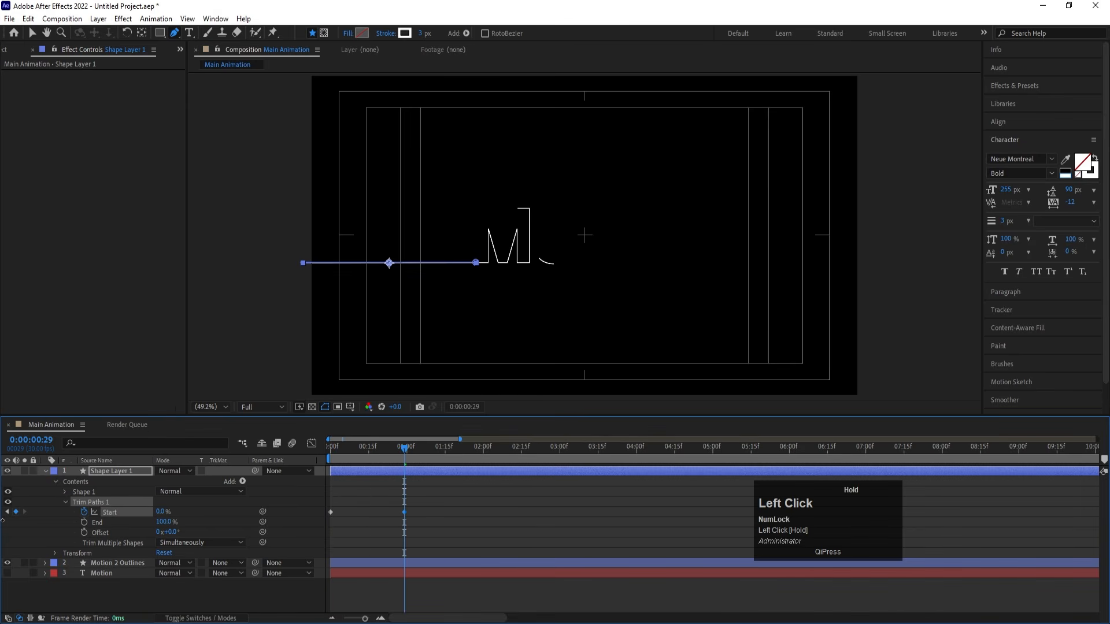
- Shift the Motion 2 Outlines layer to begin at 0:00:00:29 and preview the transition from the line into the M
left_click(113, 560)
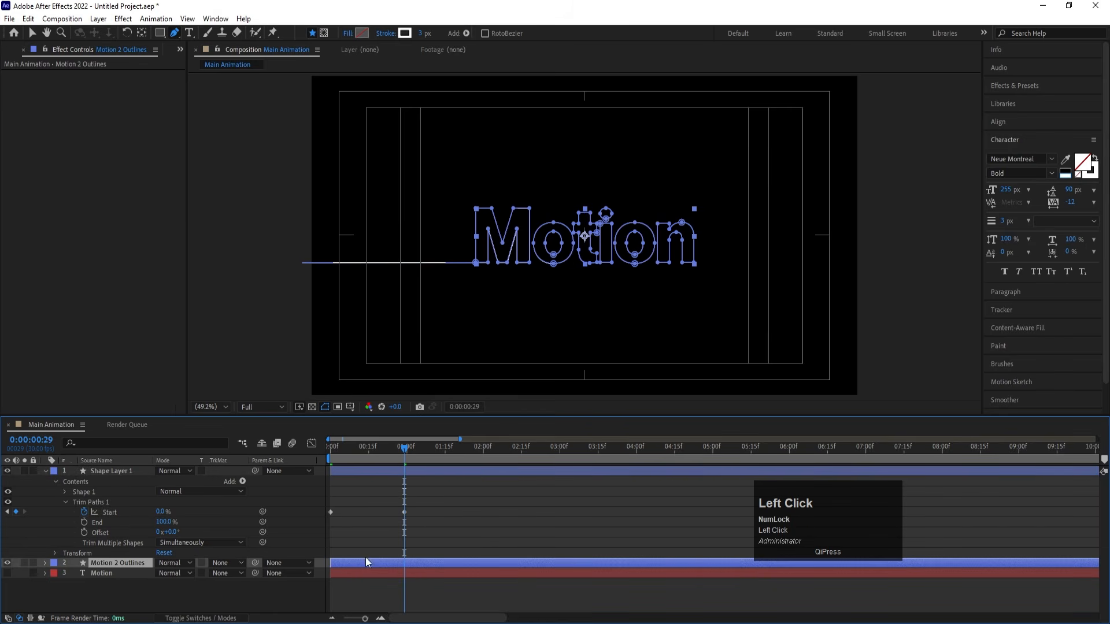
left_click_drag(340, 561, 414, 566)
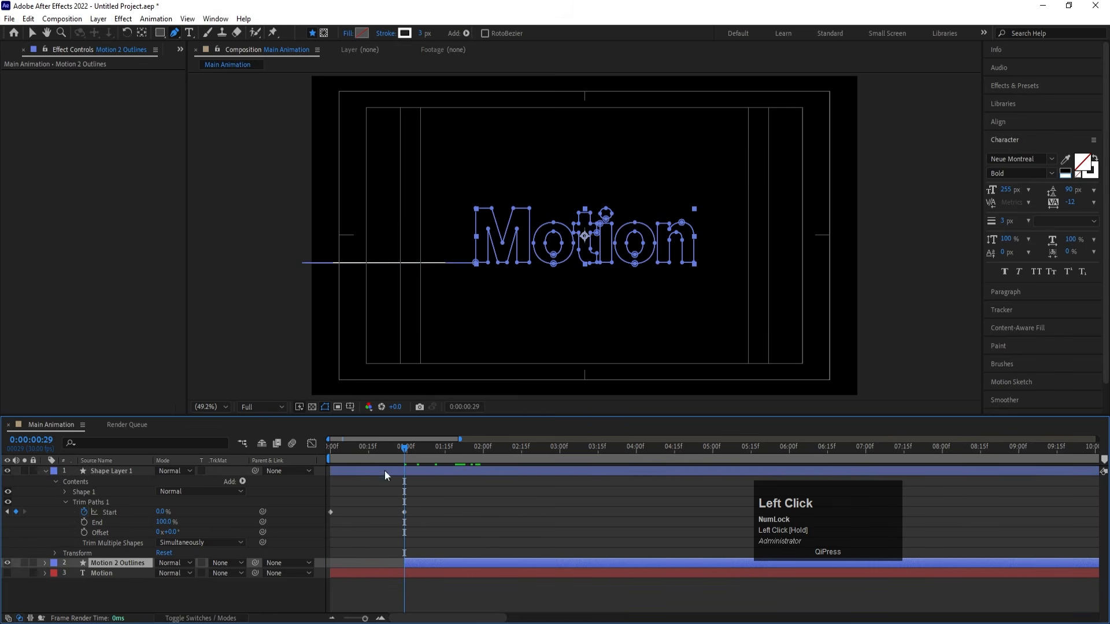
left_click_drag(362, 449, 315, 446)
key("space")
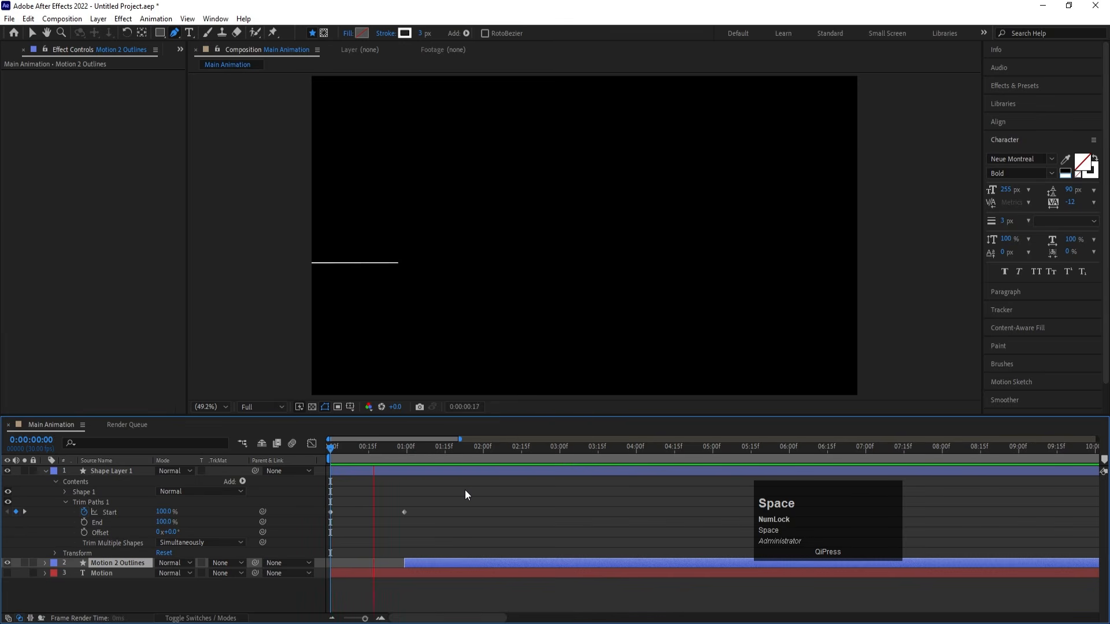
key("space")
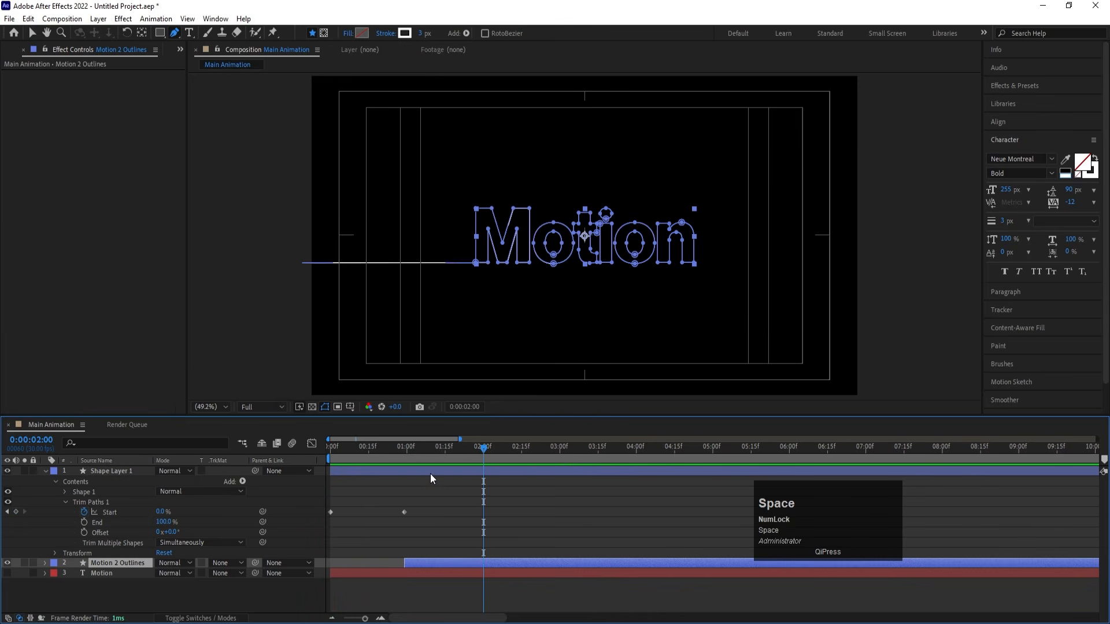
left_click(404, 448)
left_click_drag(404, 448, 377, 452)
key("space")
key("space")
- Apply Easy Ease to the line's second Start keyframe and preview the transition into the letters
left_click_drag(430, 490, 399, 521)
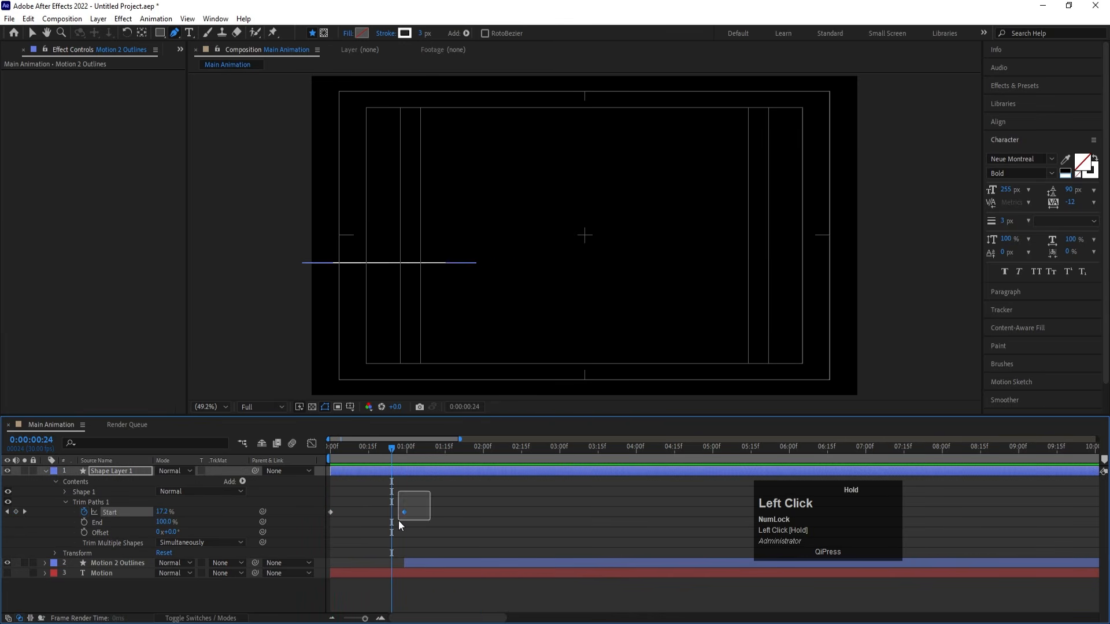
key("F9")
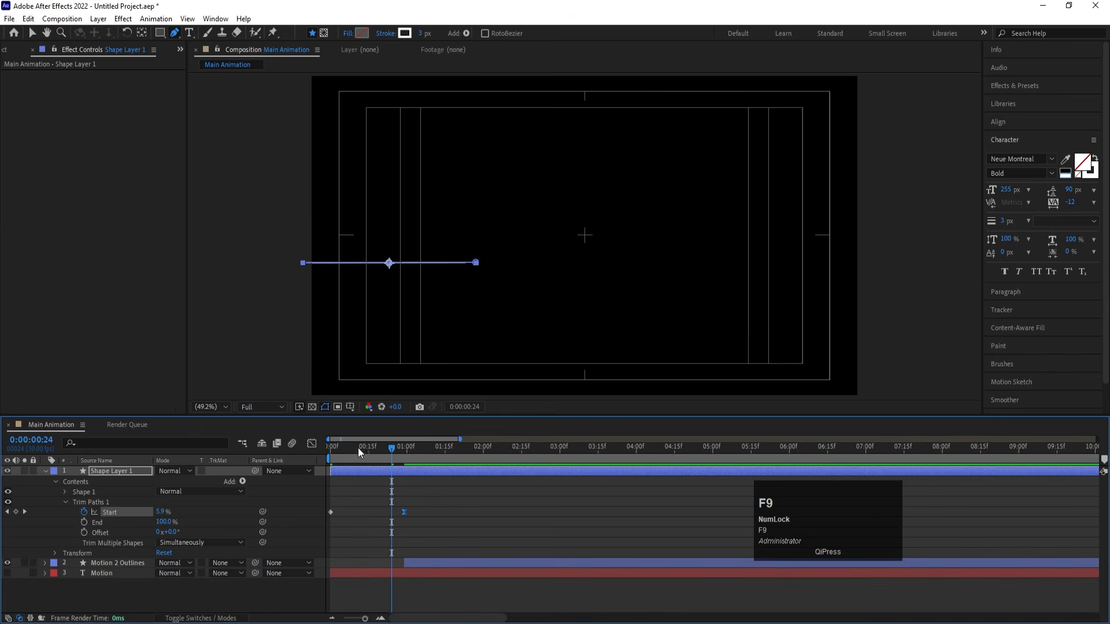
left_click_drag(359, 447, 283, 449)
key("space")
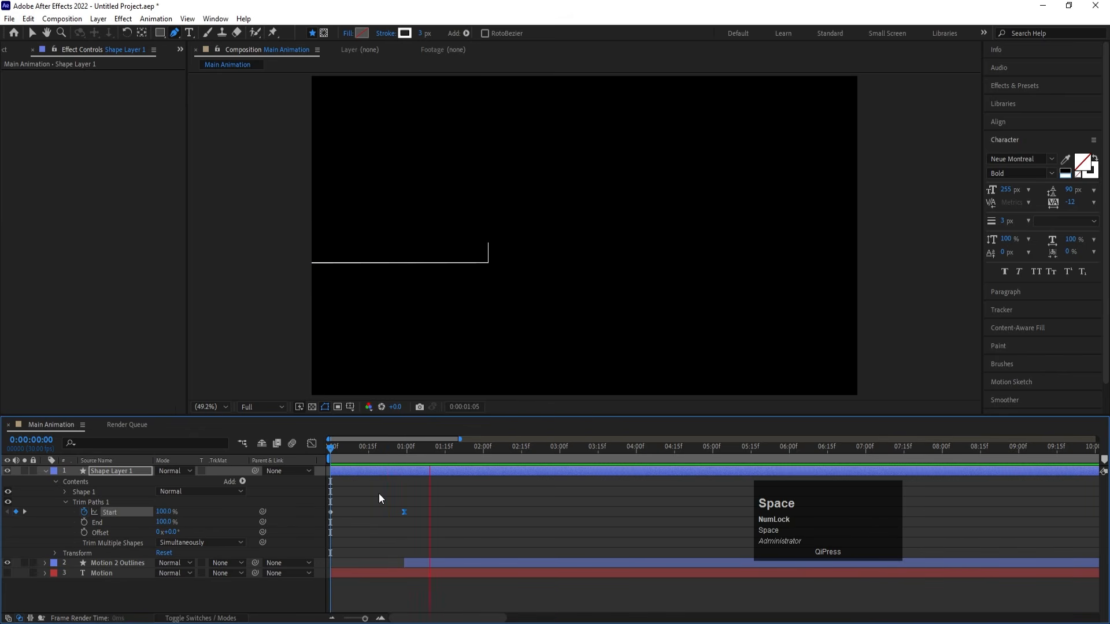
left_click_drag(436, 451, 331, 450)
key("space")
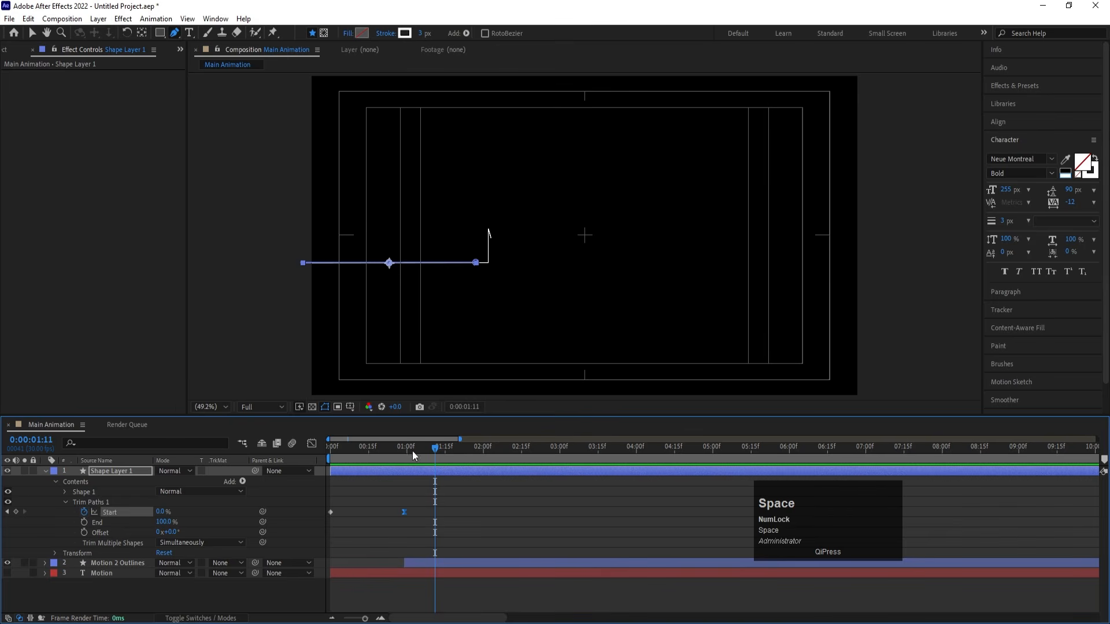
left_click_drag(411, 449, 355, 449)
key("space")
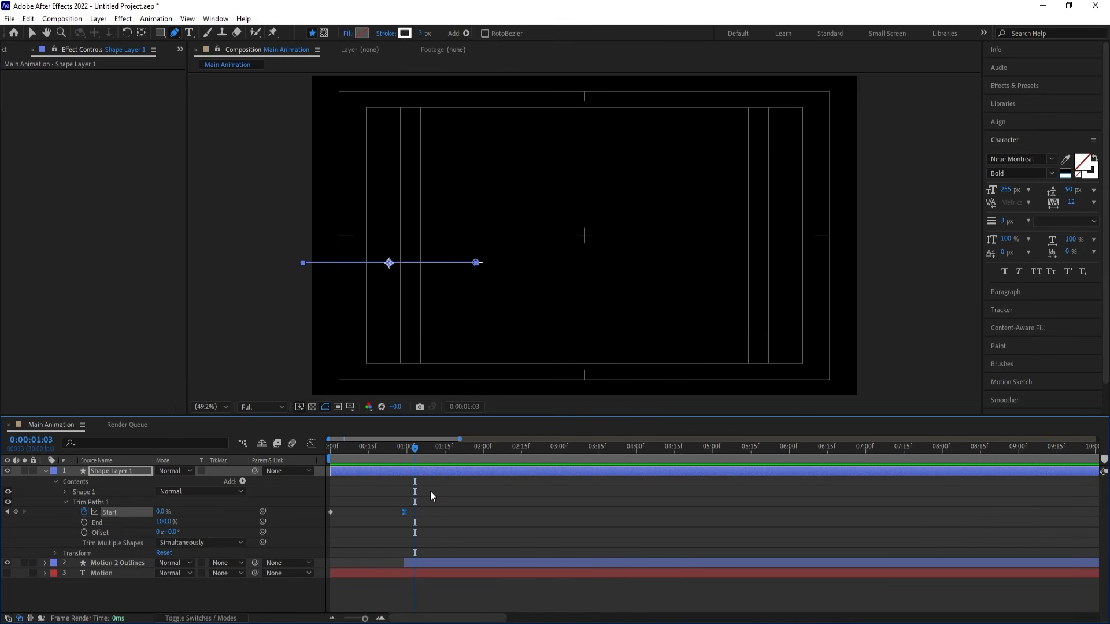
- Convert the line's second Start keyframe back to linear interpolation and deselect it
left_click_drag(429, 497, 389, 526)
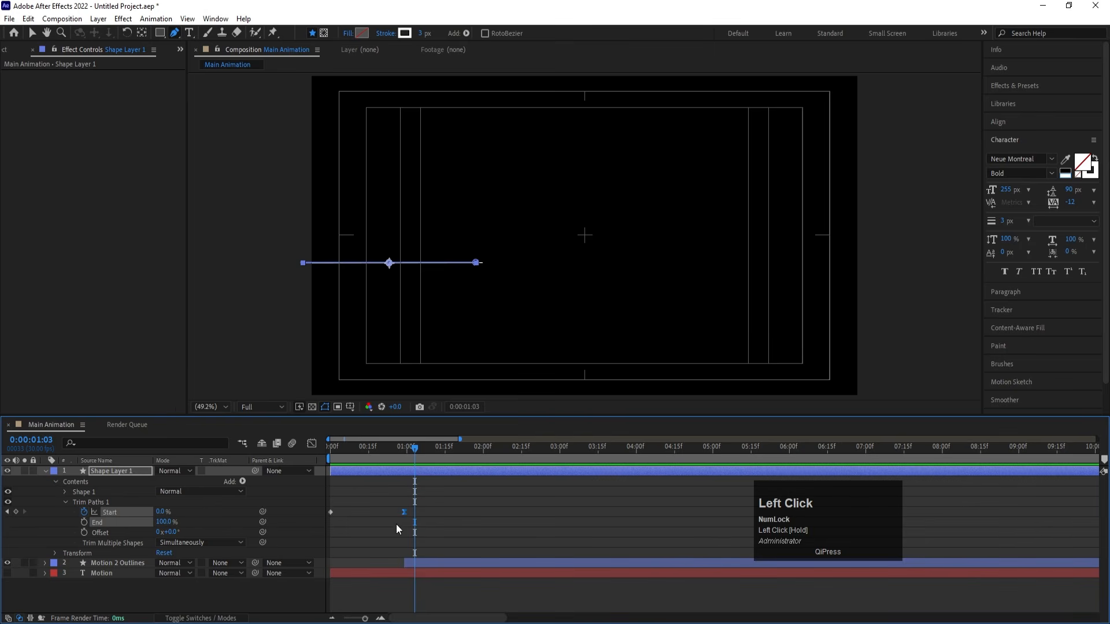
key("ctrl")
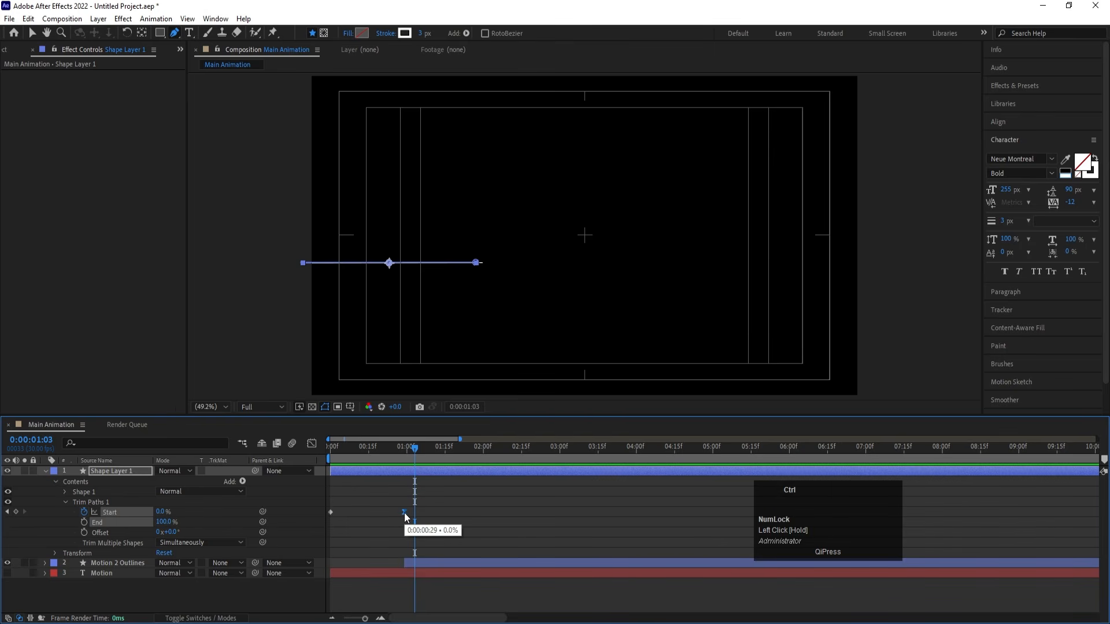
left_click(427, 539)
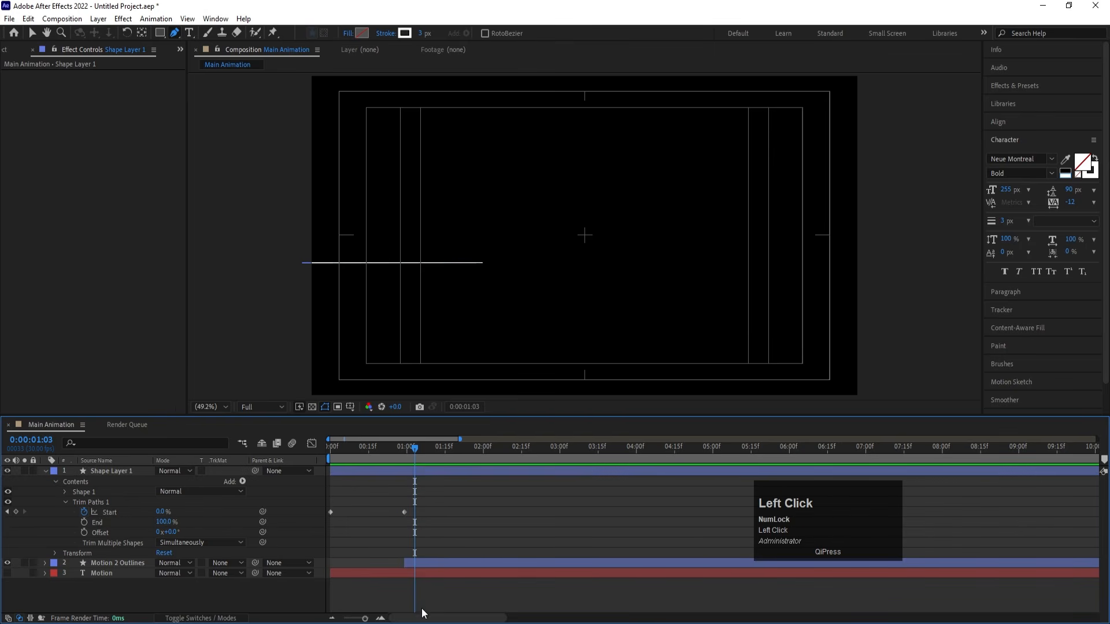
- Reveal the keyframes of Motion 2 Outlines, convert the M's first End keyframe to linear, and preview the transition
left_click(414, 565)
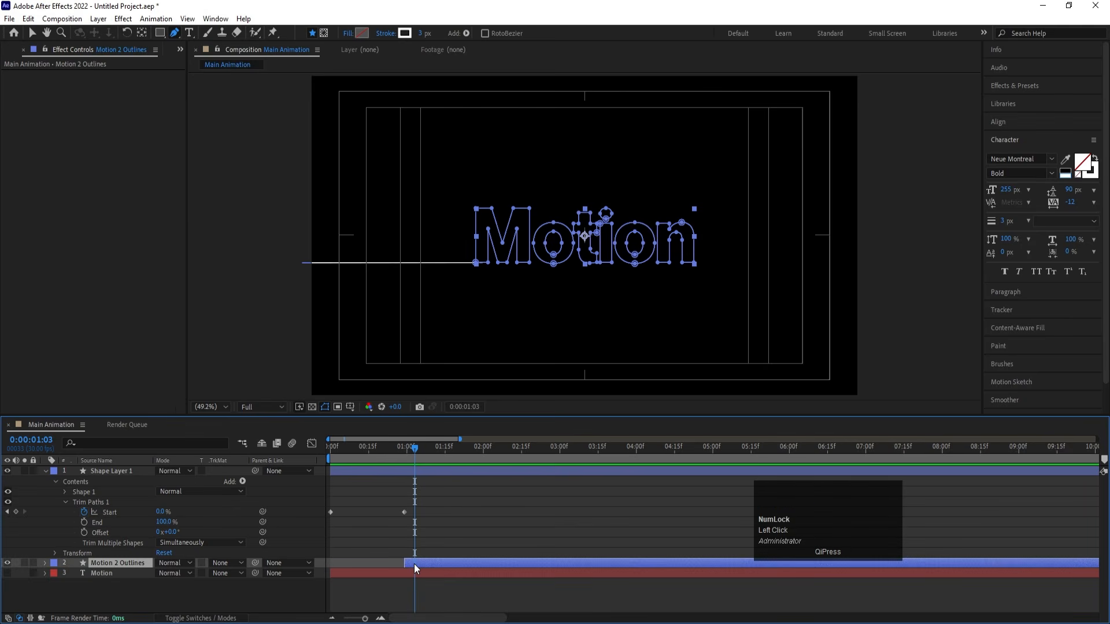
key("u")
scroll(414, 564, "down", 1)
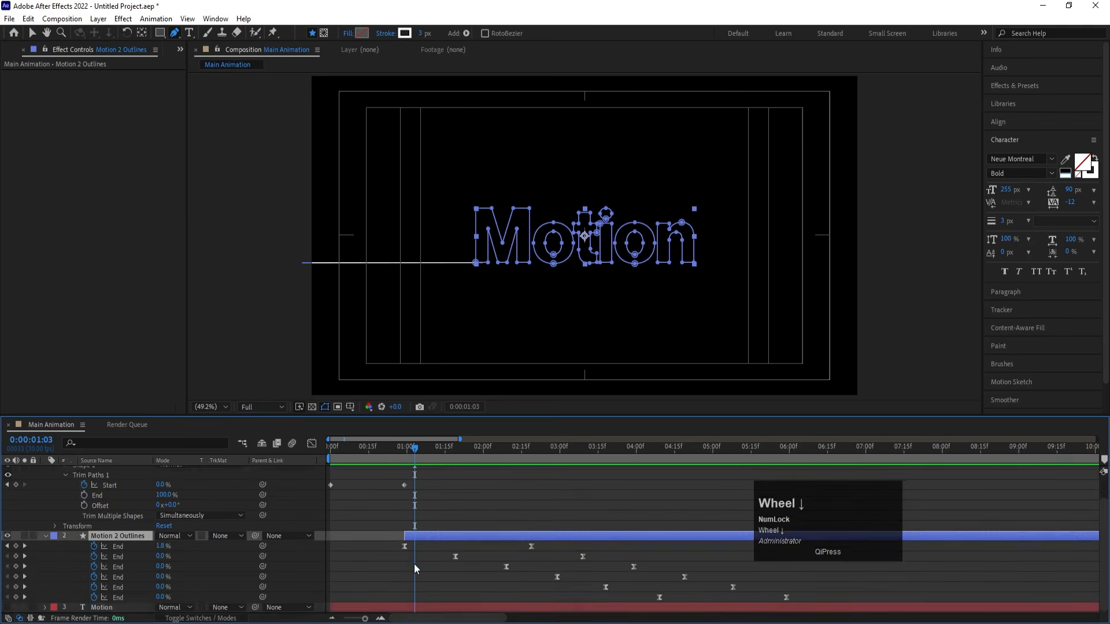
left_click(405, 546)
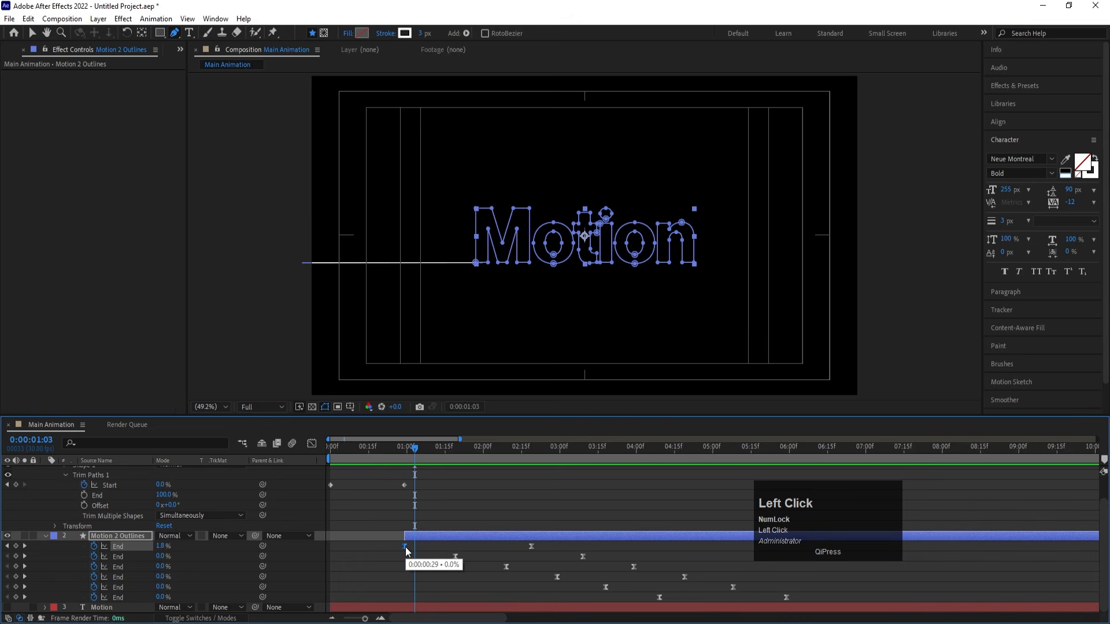
left_click(376, 446)
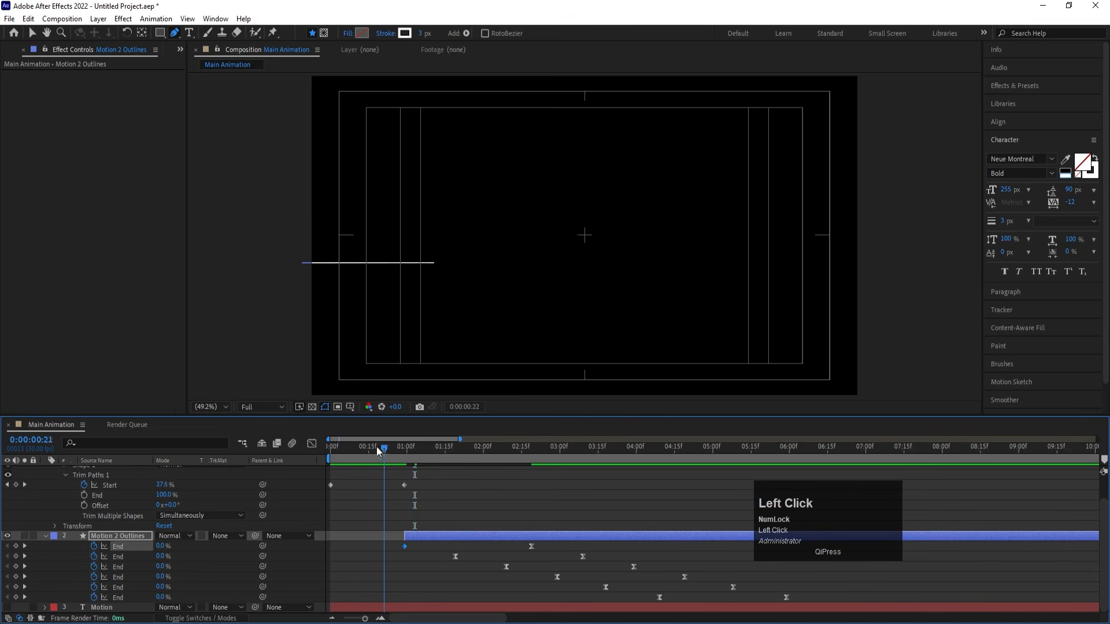
key("space")
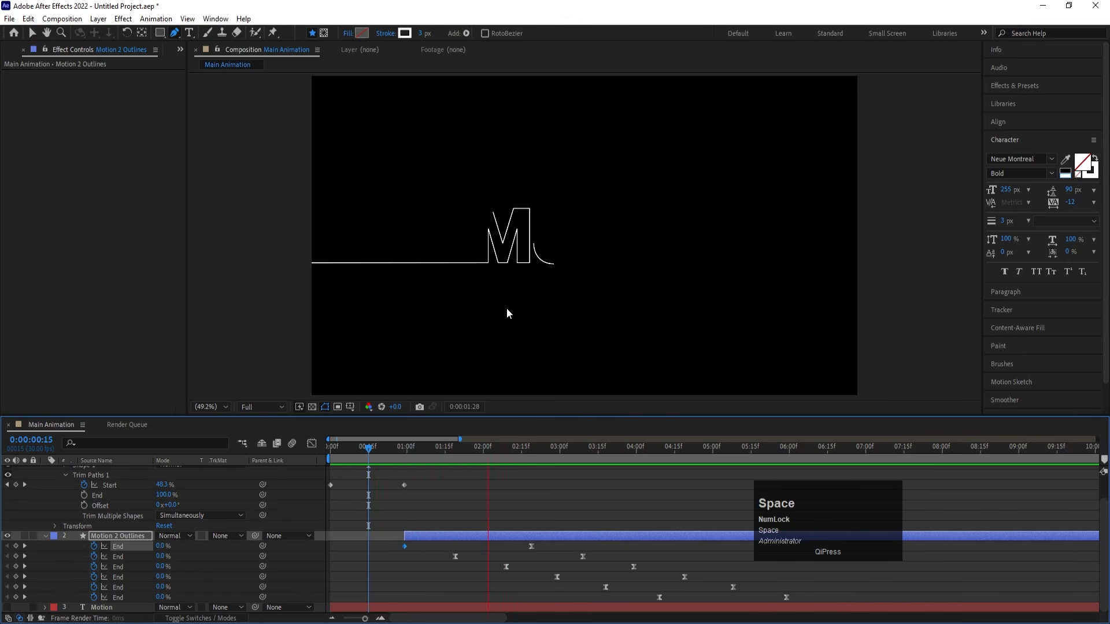
left_click(372, 448)
key("space")
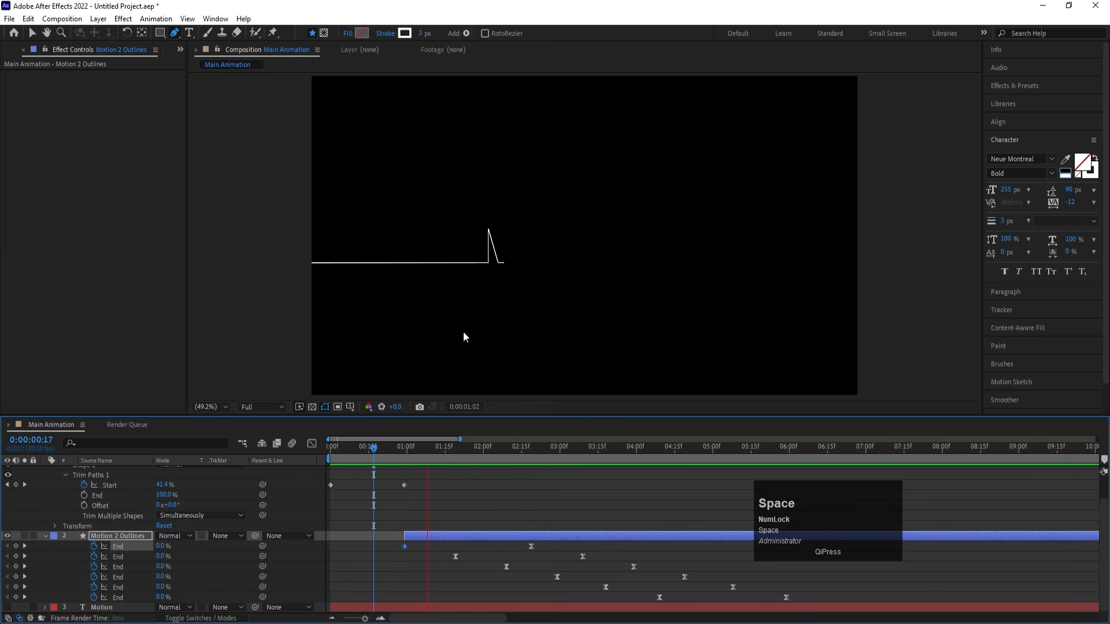
key("space")
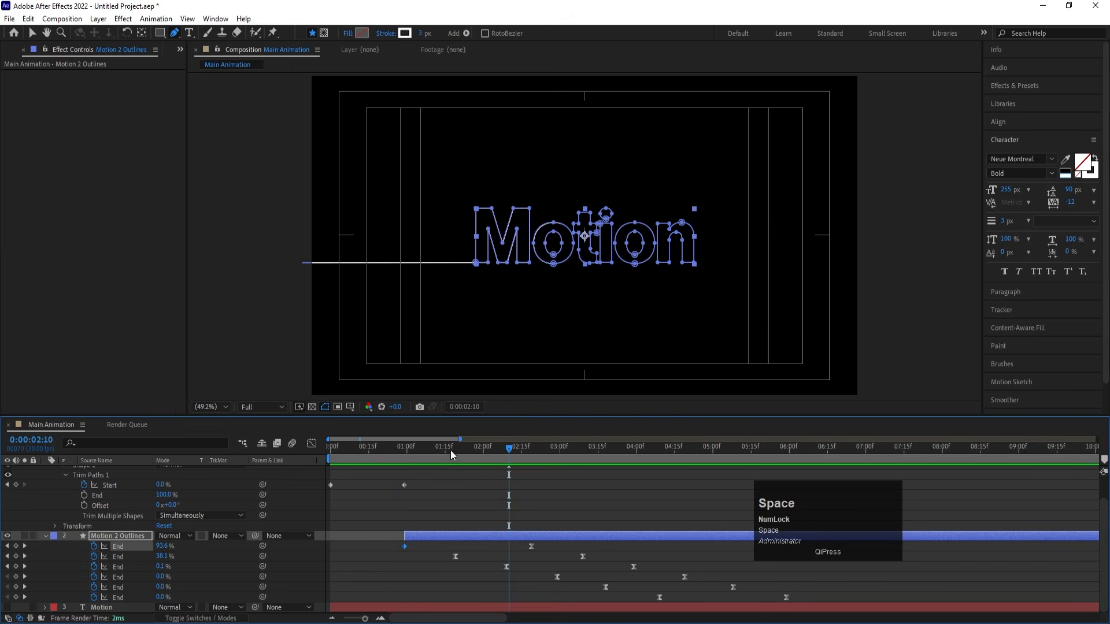
- Try Easy Ease on both the line's second Start keyframe and the M's first End keyframe, previewing the motion
left_click(400, 457)
left_click_drag(390, 479, 414, 574)
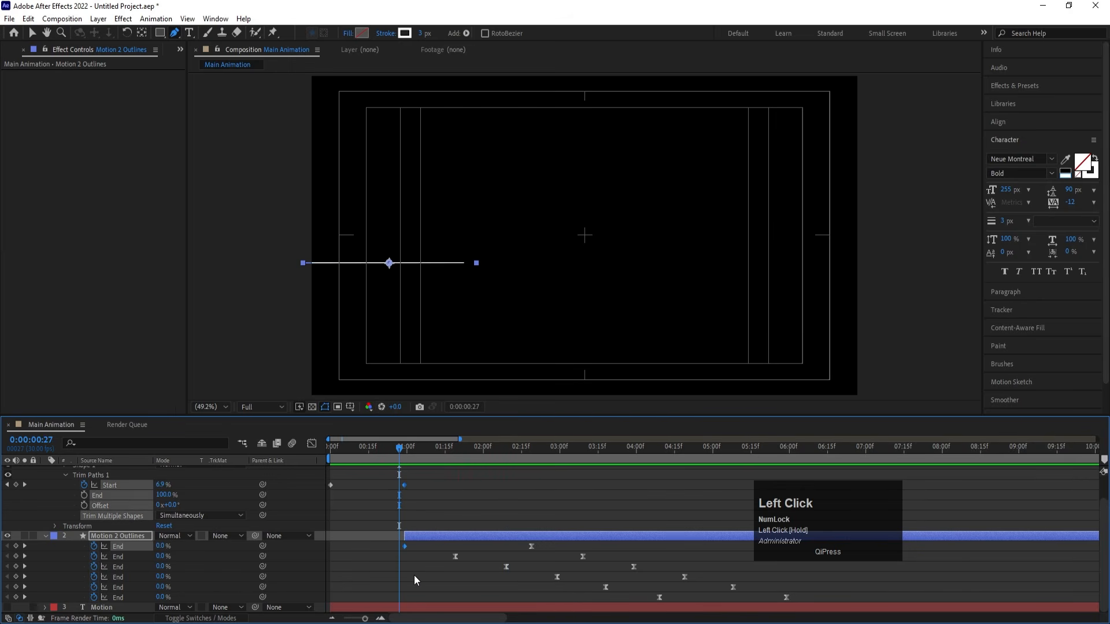
key("F9")
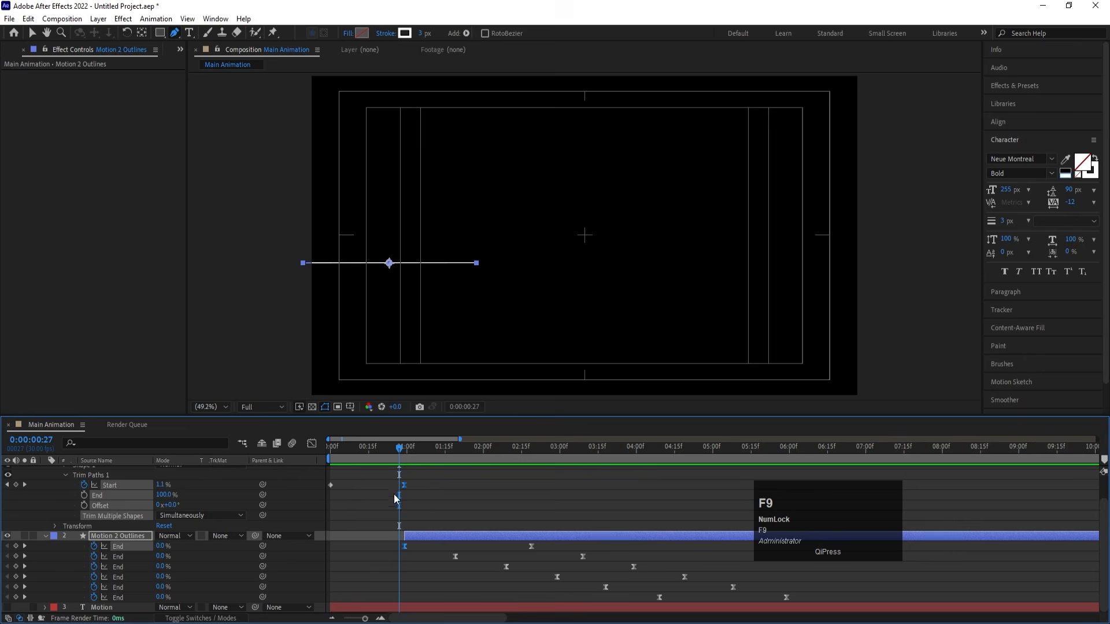
left_click(366, 451)
key("space")
key("space")
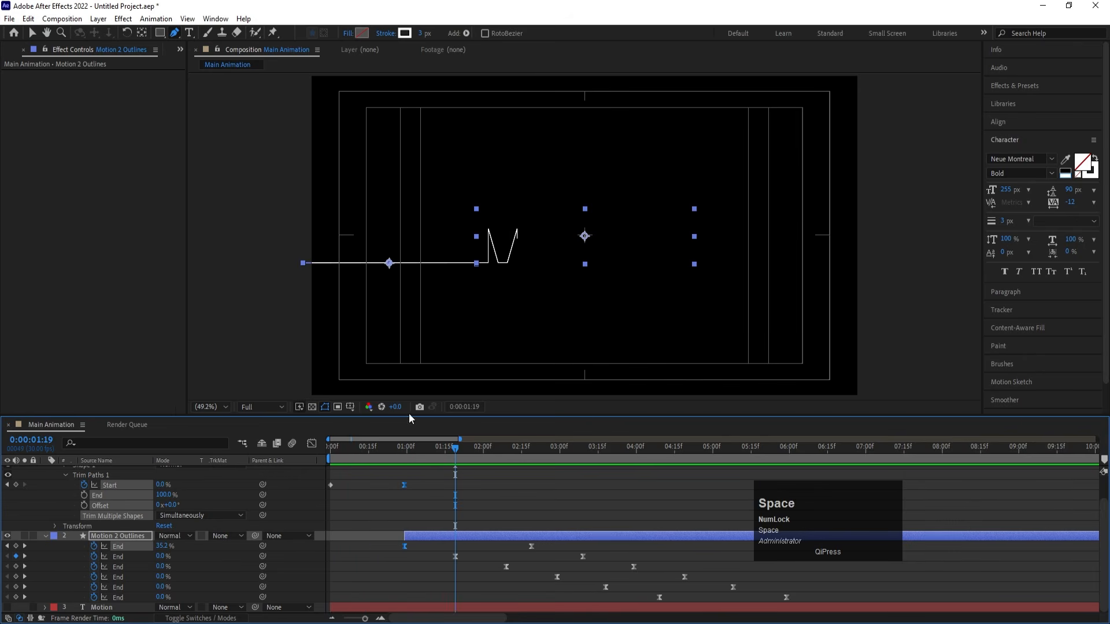
left_click(330, 446)
key("space")
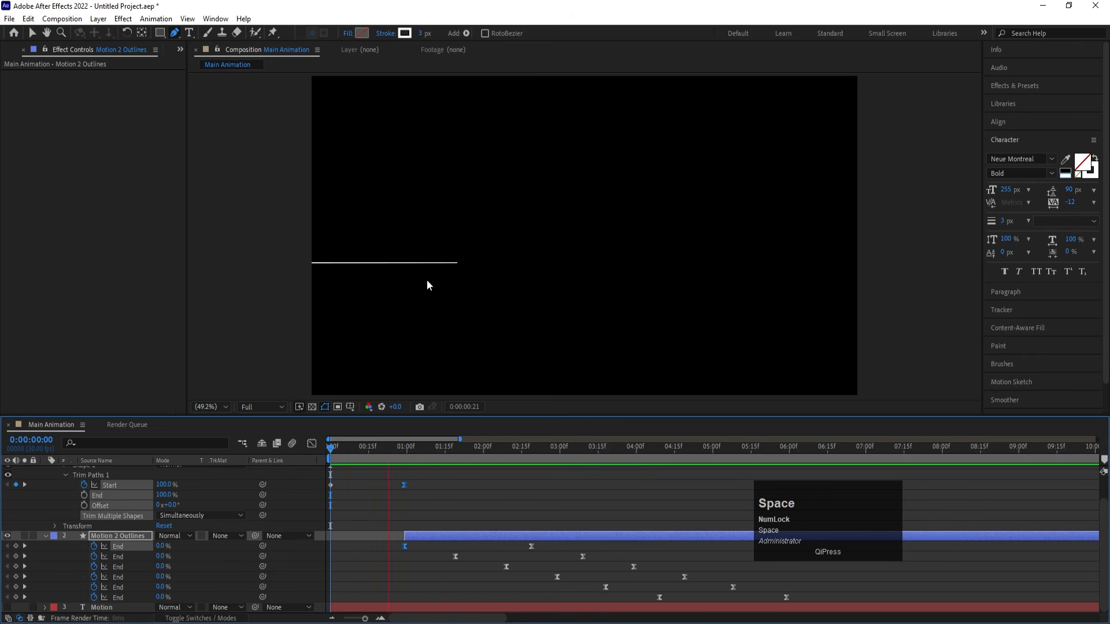
- Undo the easing on the two transition keyframes and preview the animation from the start
key("space")
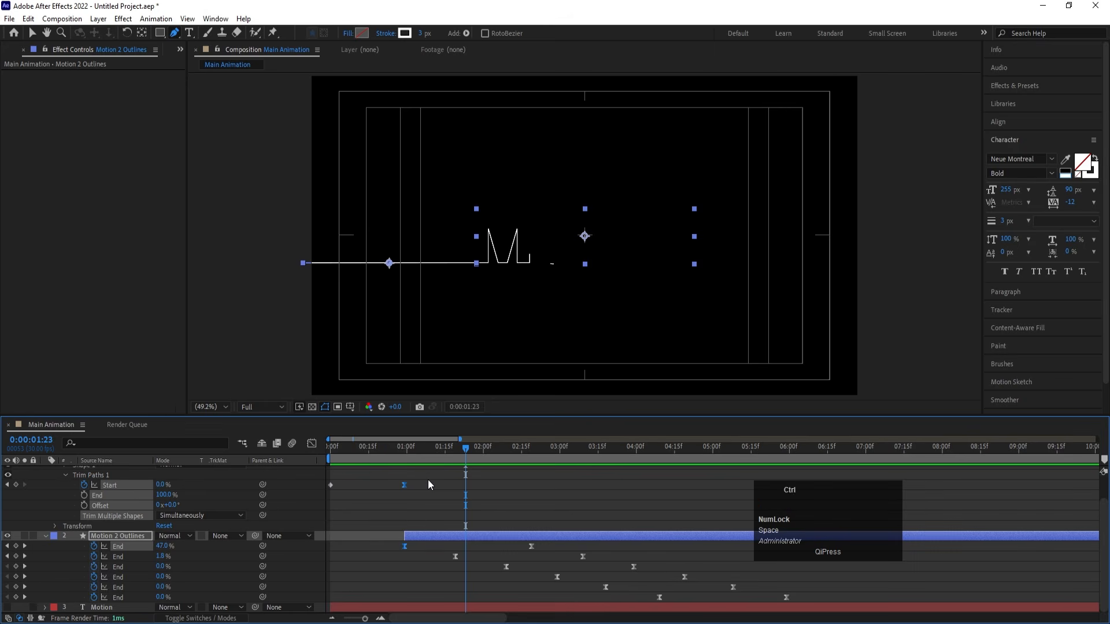
key("ctrl+z")
left_click(331, 446)
key("space")
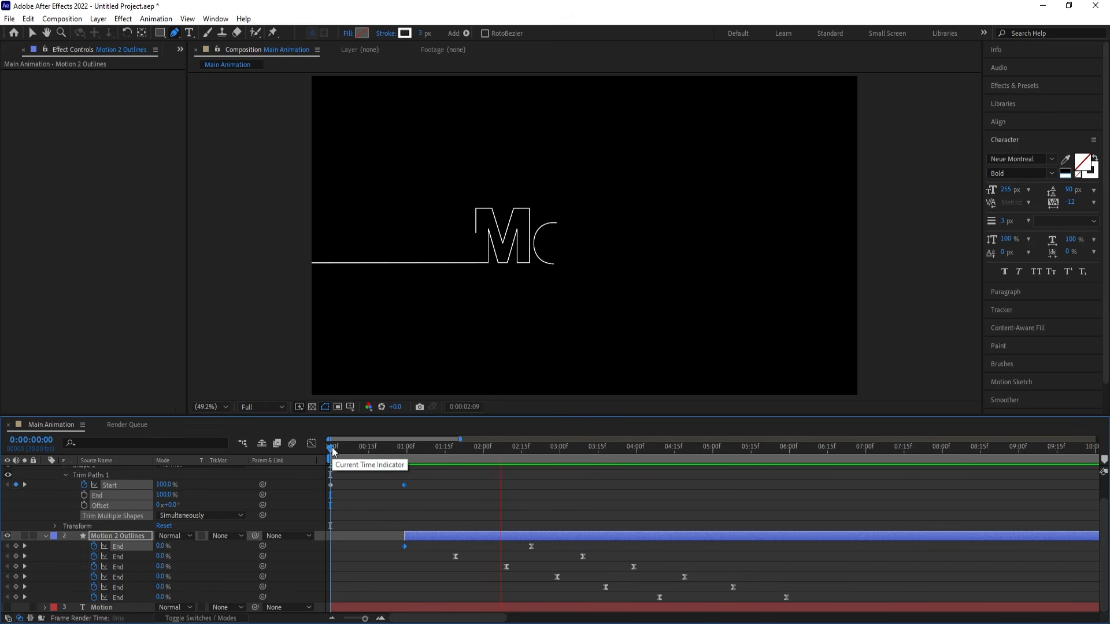
- Stop the preview and keyframe the line's Trim Paths End at 100% at 0:00:04:19, where the second o finishes drawing
key("space")
left_click(439, 489)
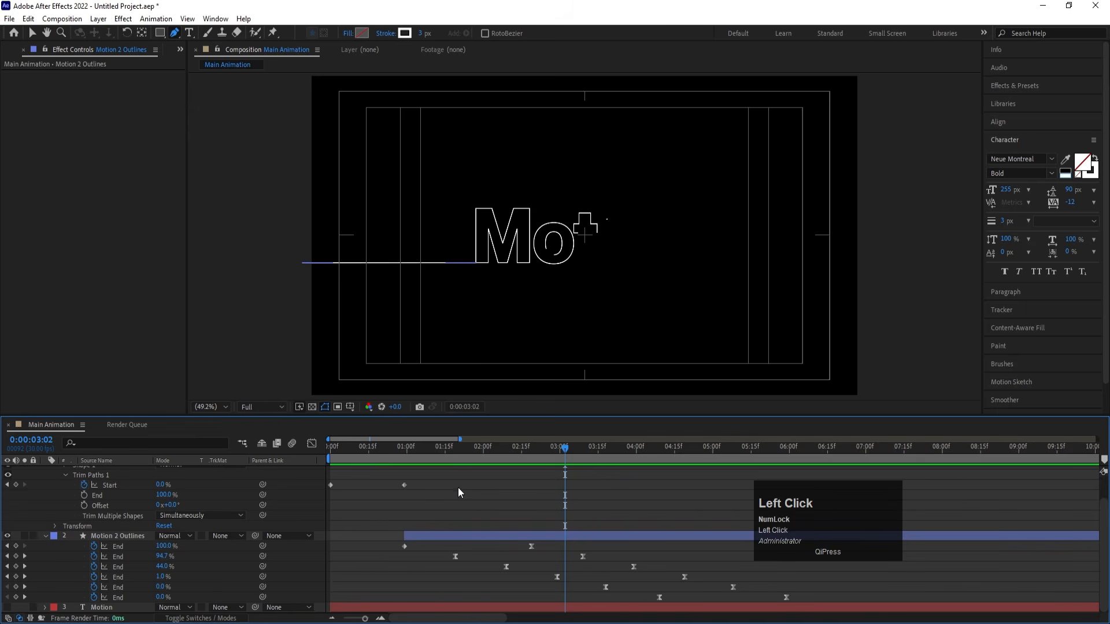
key("minus")
mouse_move(518, 452)
left_mouse_down()
mouse_move(558, 465)
mouse_move(539, 461)
left_mouse_up()
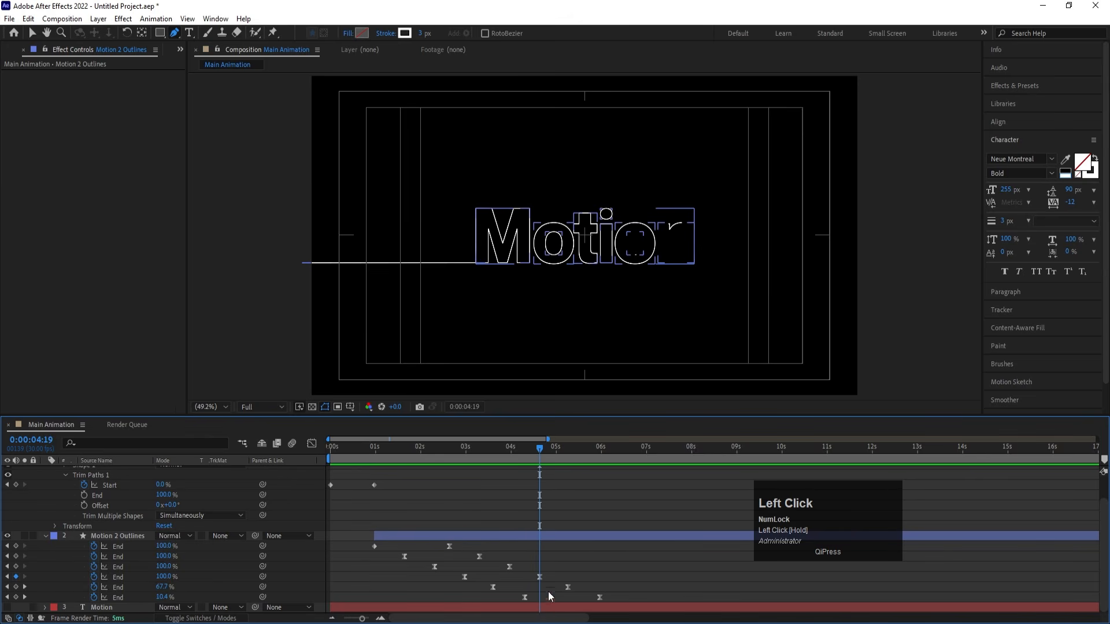
left_click(548, 584)
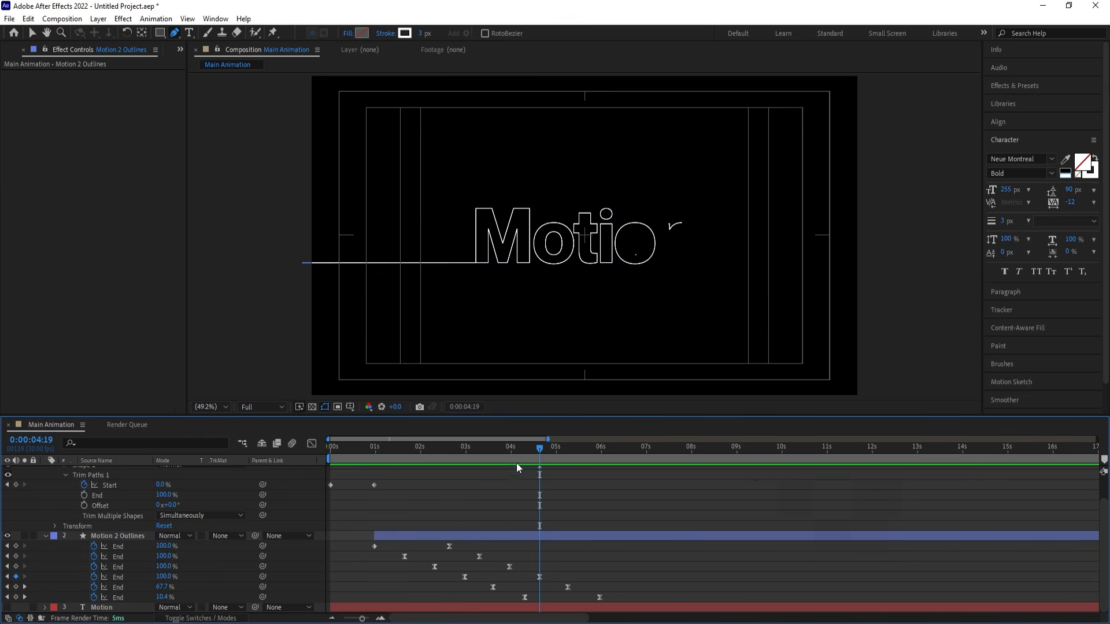
scroll(576, 518, "up", 2)
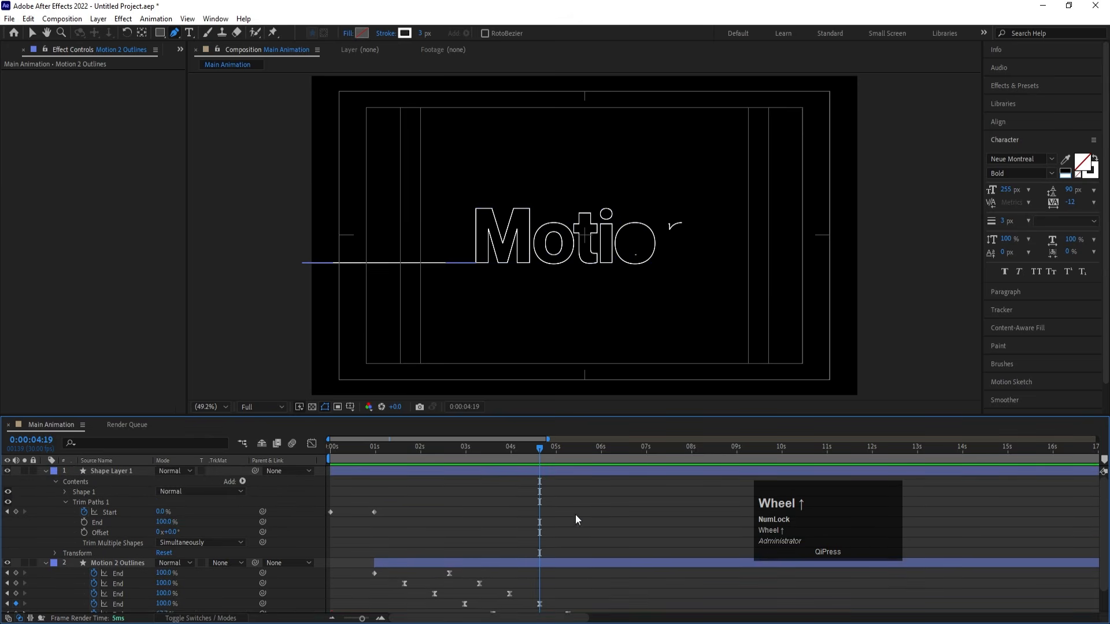
left_click(83, 522)
- Set the line's Trim Paths End to 0% at 0:00:05:29 and preview the line retracting
scroll(585, 550, "down", 1)
left_click(590, 448)
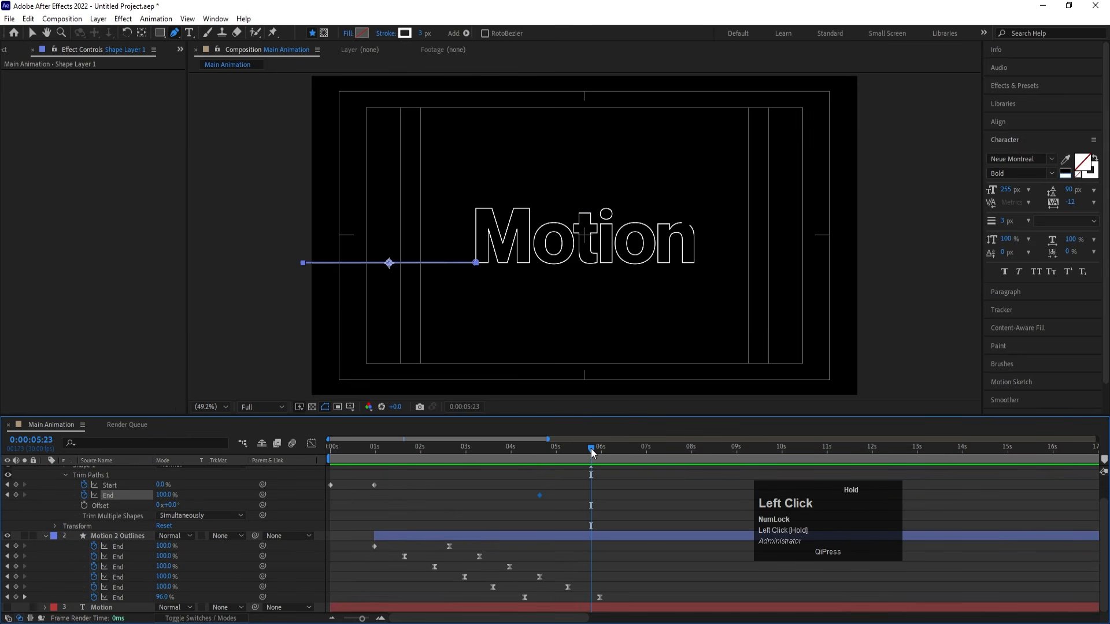
key("k")
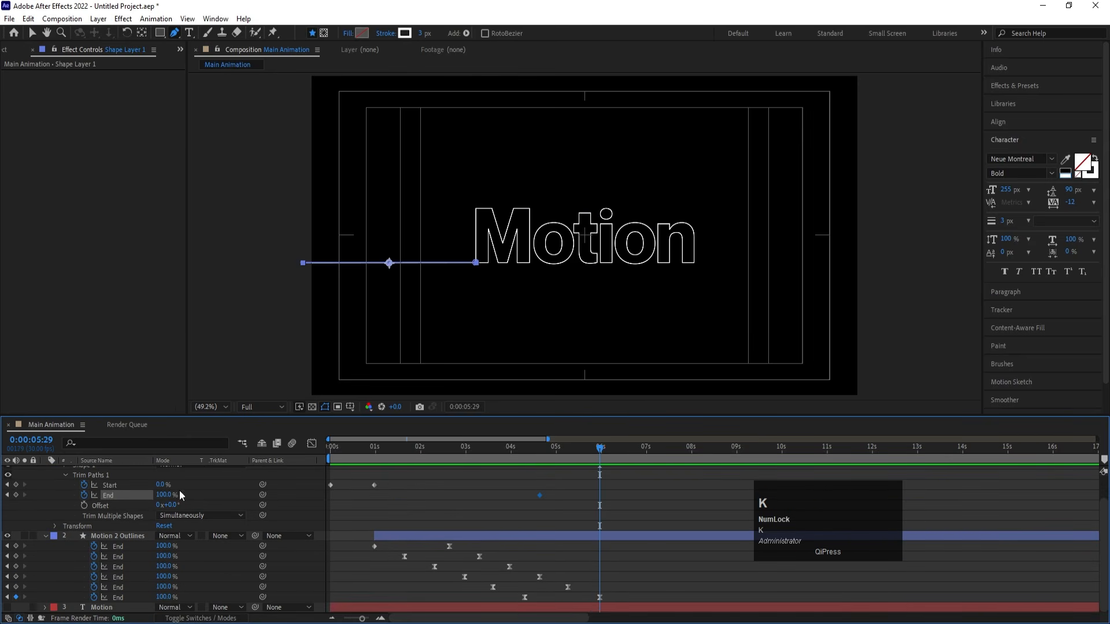
left_click_drag(165, 496, 69, 498)
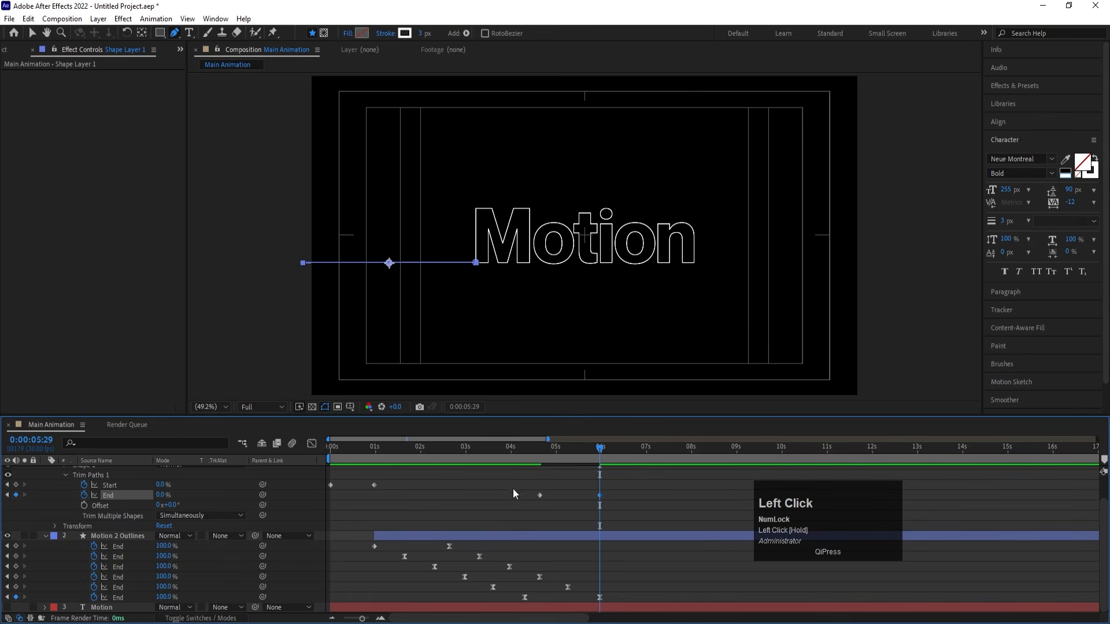
left_click(535, 451)
key("space")
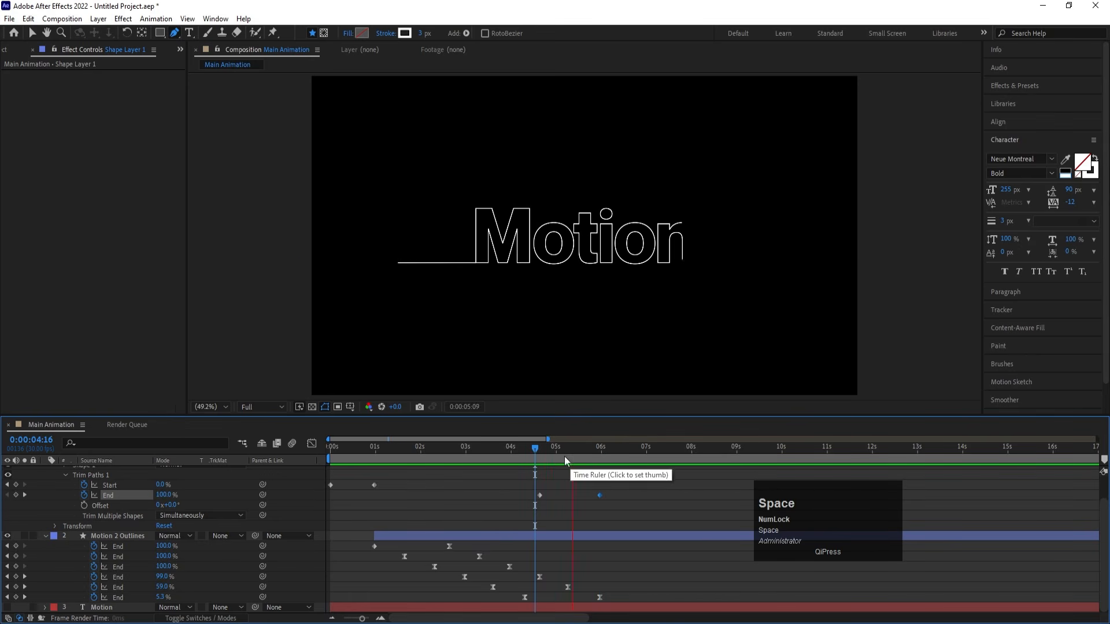
key("space")
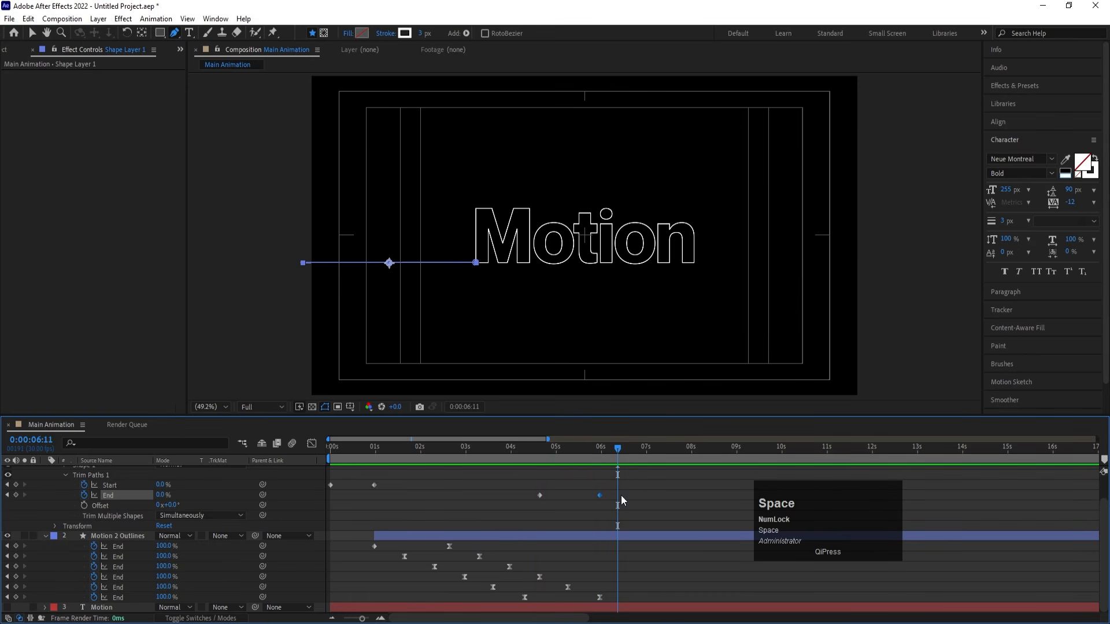
- Apply Easy Ease to the line's last End keyframe and preview the line's exit
left_click_drag(625, 509, 596, 489)
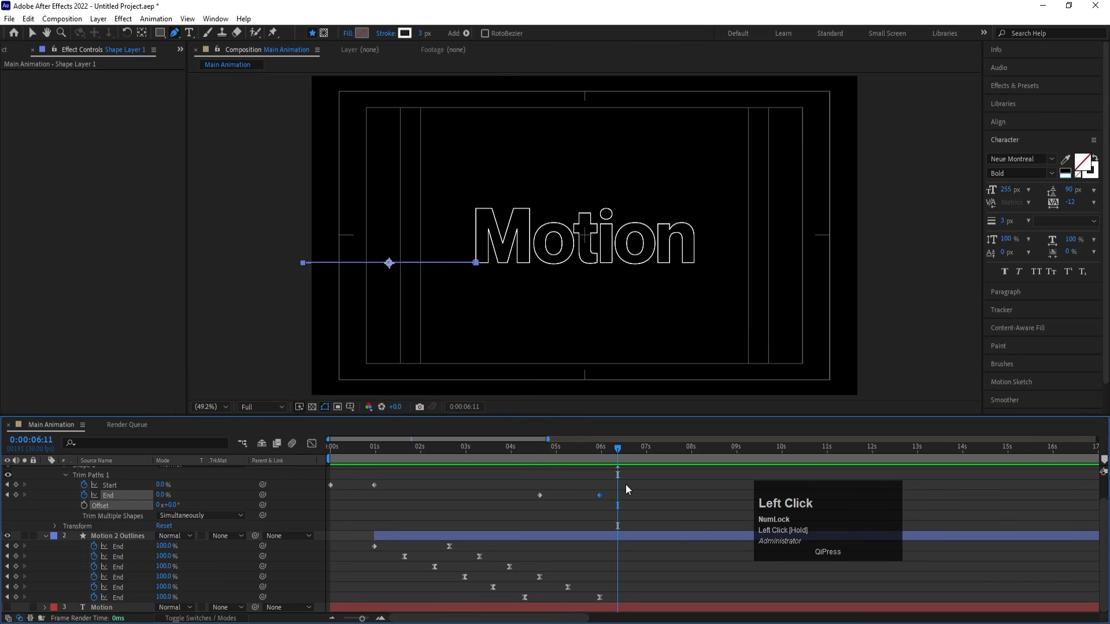
key("F9")
left_click(498, 446)
key("space")
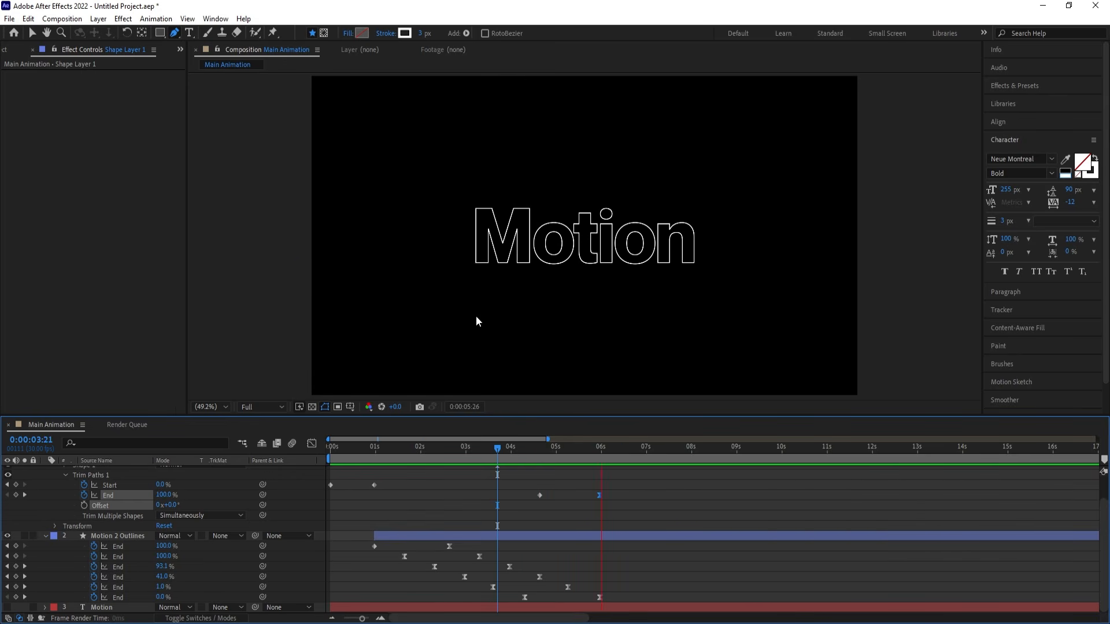
key("space")
- Collapse the properties of all layers and preview the complete animation from the start
left_click(486, 489)
key("u")
key("u")
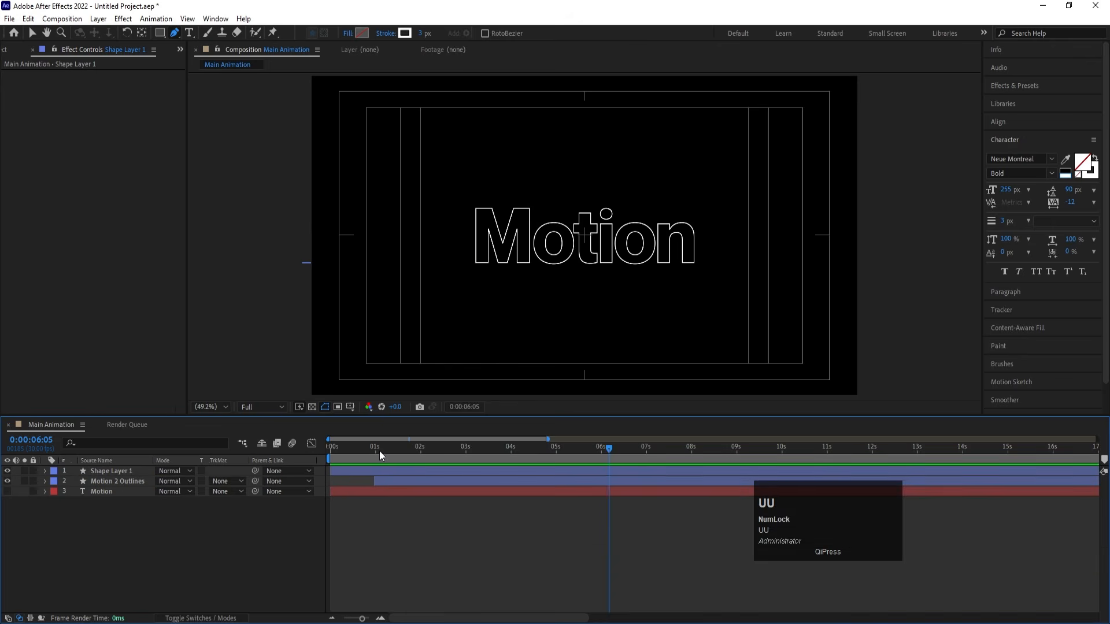
left_click(332, 446)
key("space")
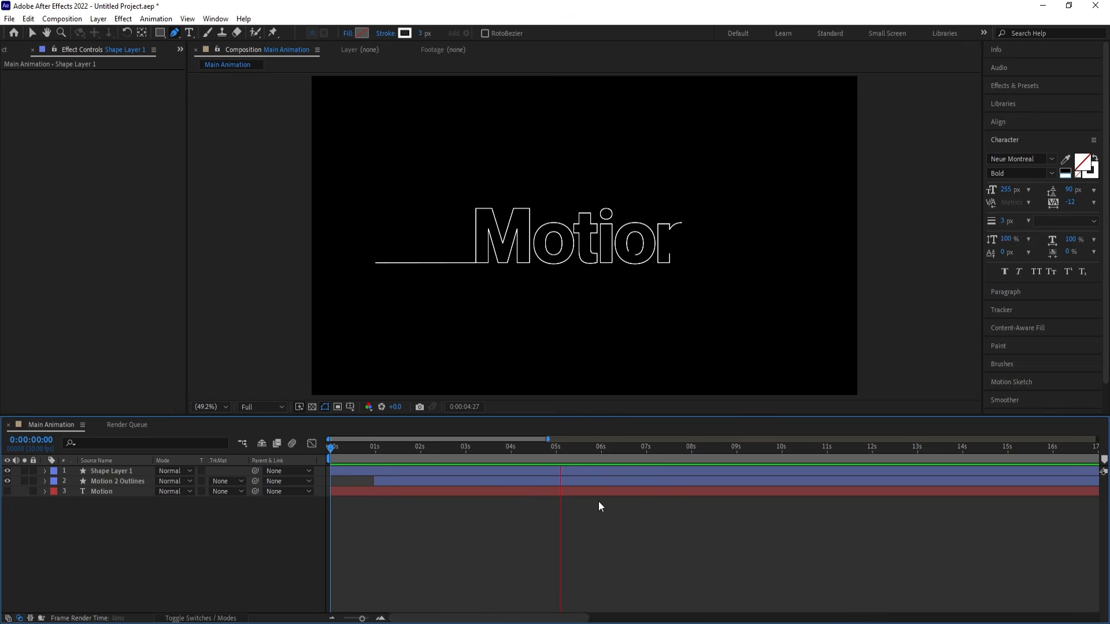
key("space")
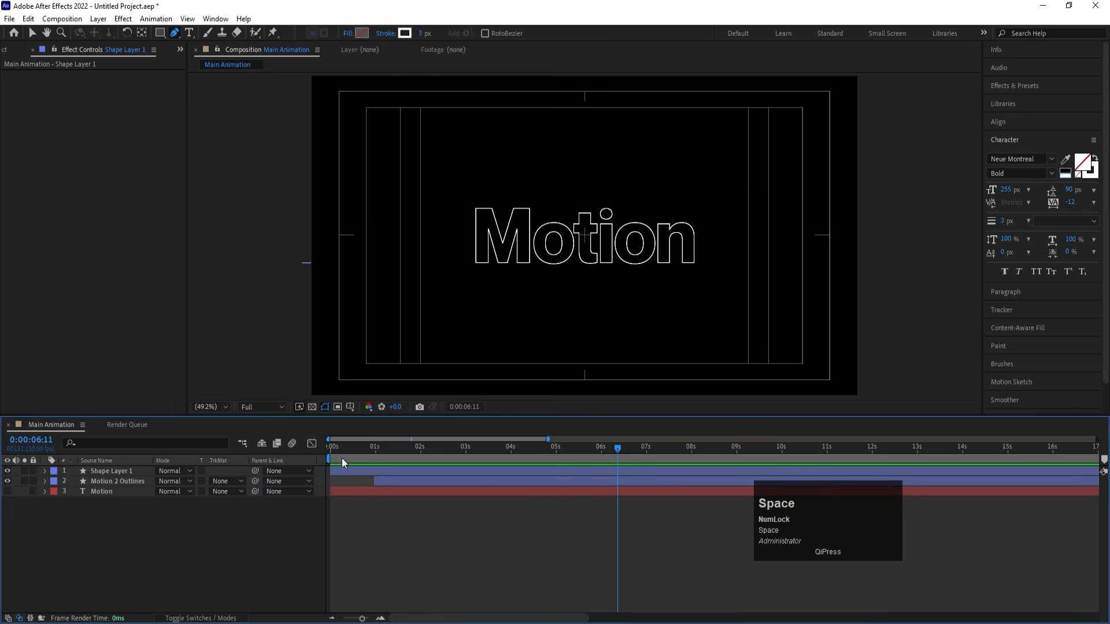
left_click_drag(342, 457, 281, 456)
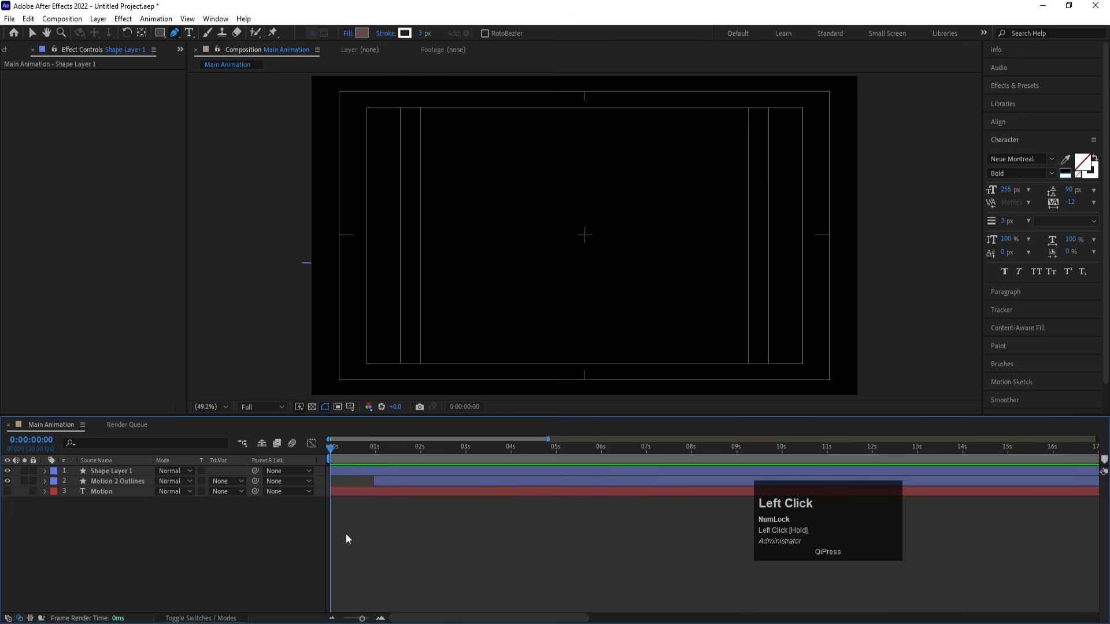
key("space")
key("space")
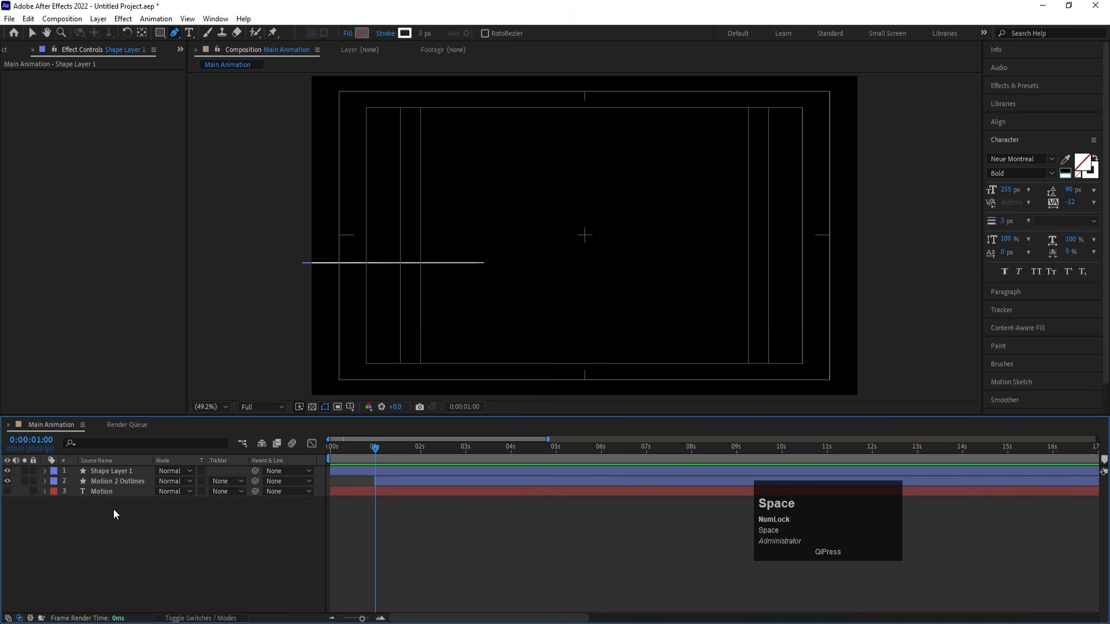
- Make the Motion text layer visible, duplicate it, and place the duplicate at the top of the layer stack
left_click(7, 492)
left_click(101, 491)
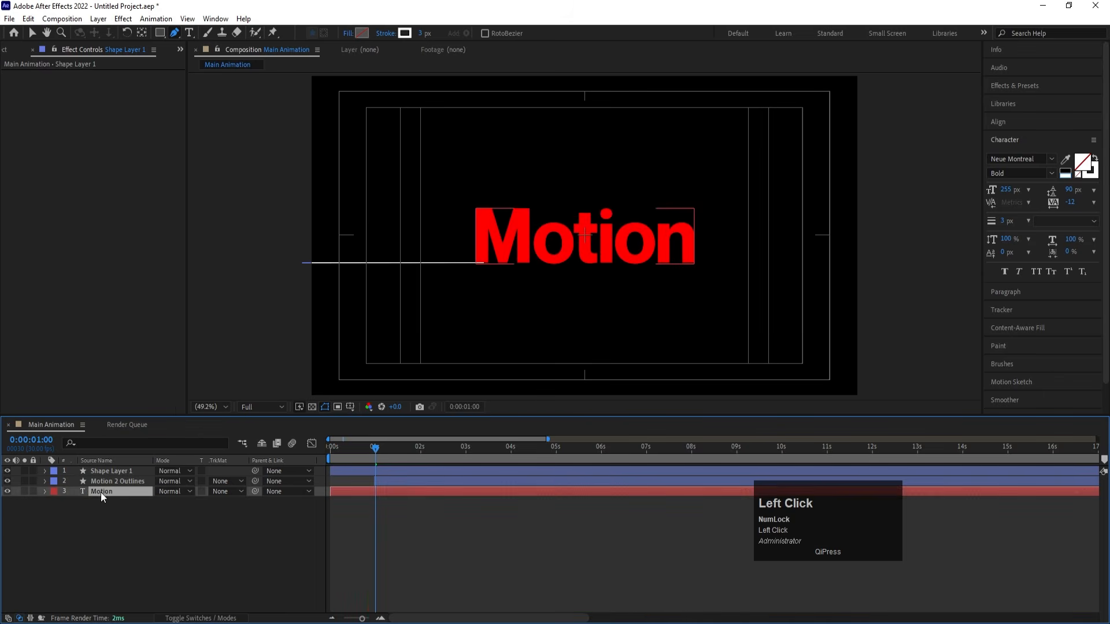
key("ctrl")
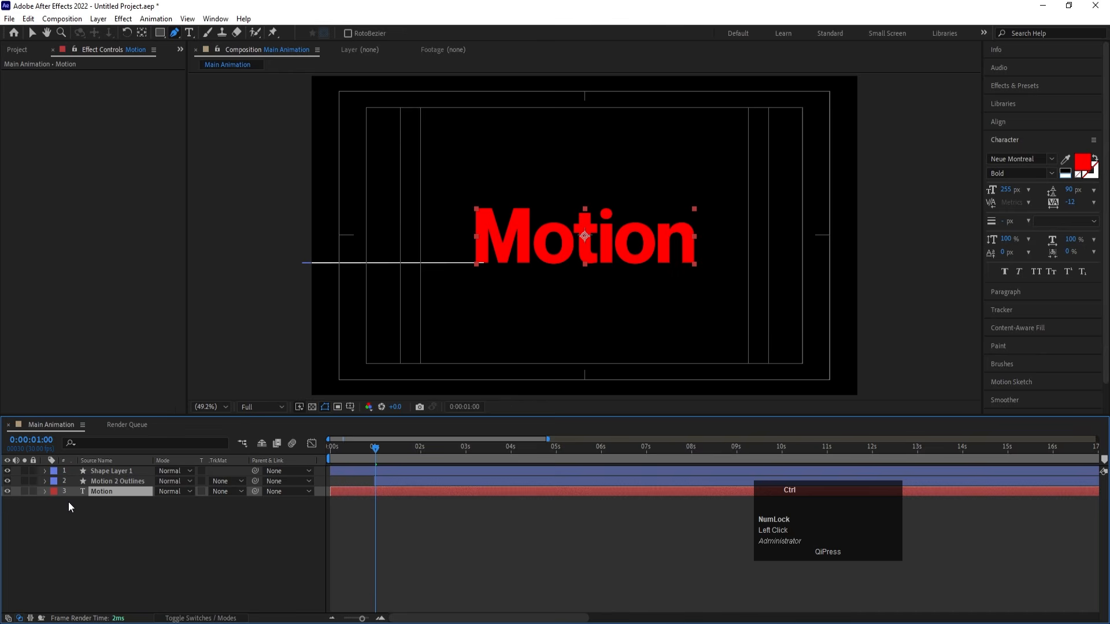
key("ctrl+d")
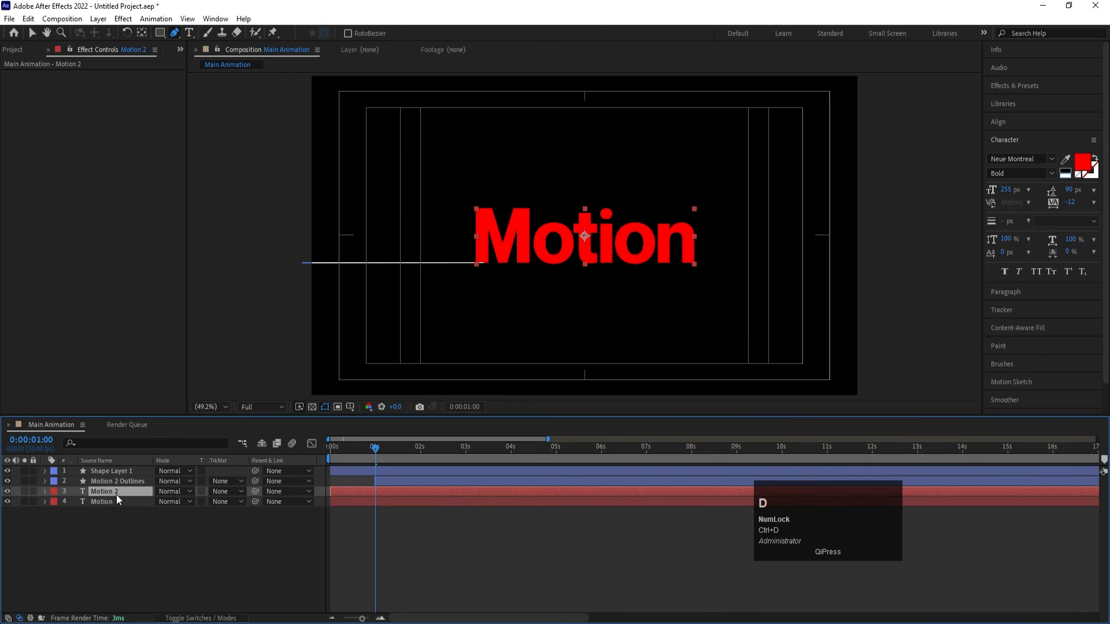
left_click_drag(116, 495, 117, 470)
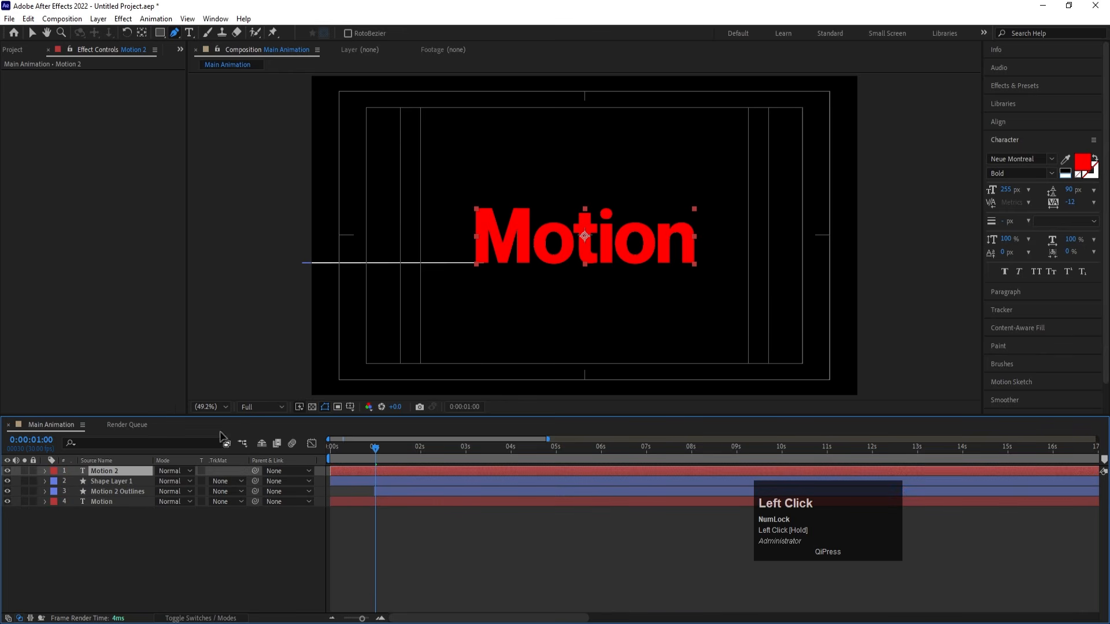
- Change the duplicate text's fill to white and delete "otion" so it contains only the letter M
left_click(189, 32)
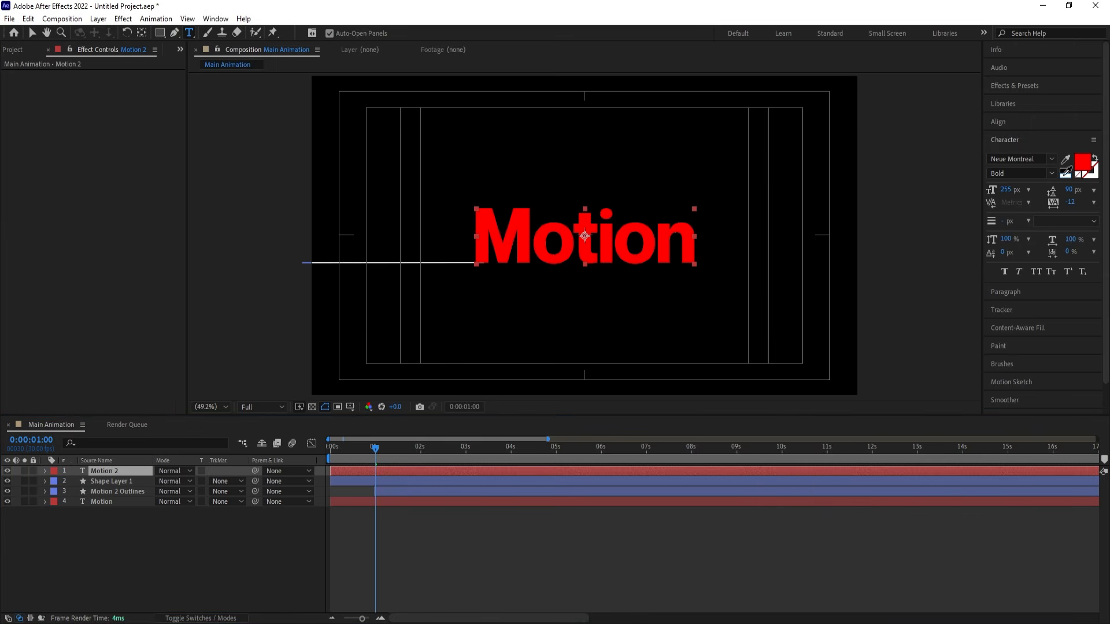
left_click(1065, 171)
left_click_drag(533, 237, 702, 243)
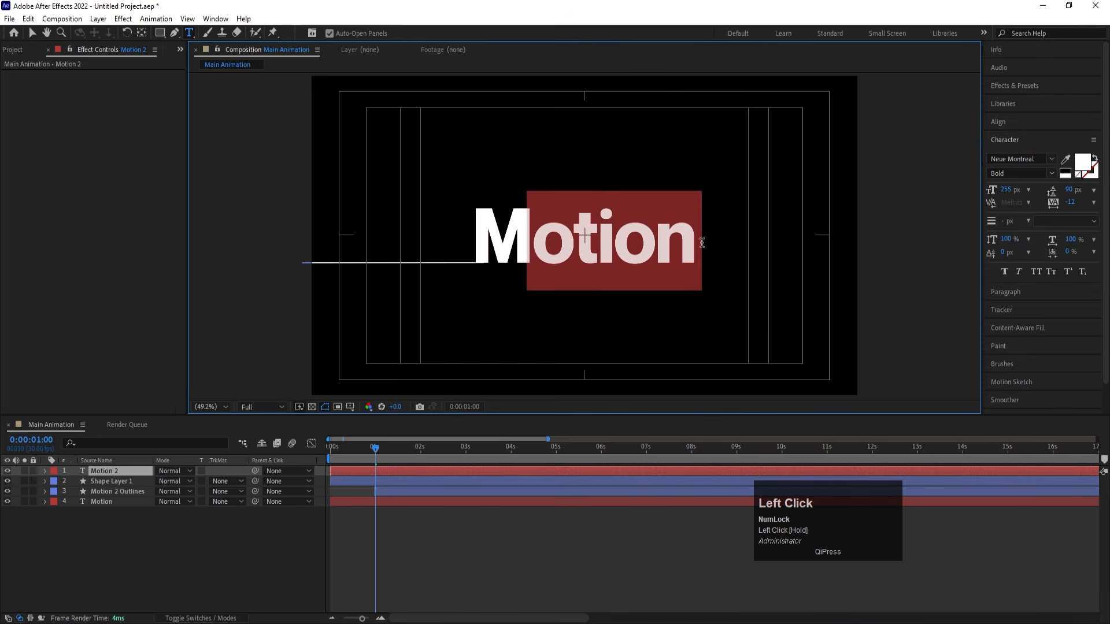
key("BackSpace")
left_click(123, 540)
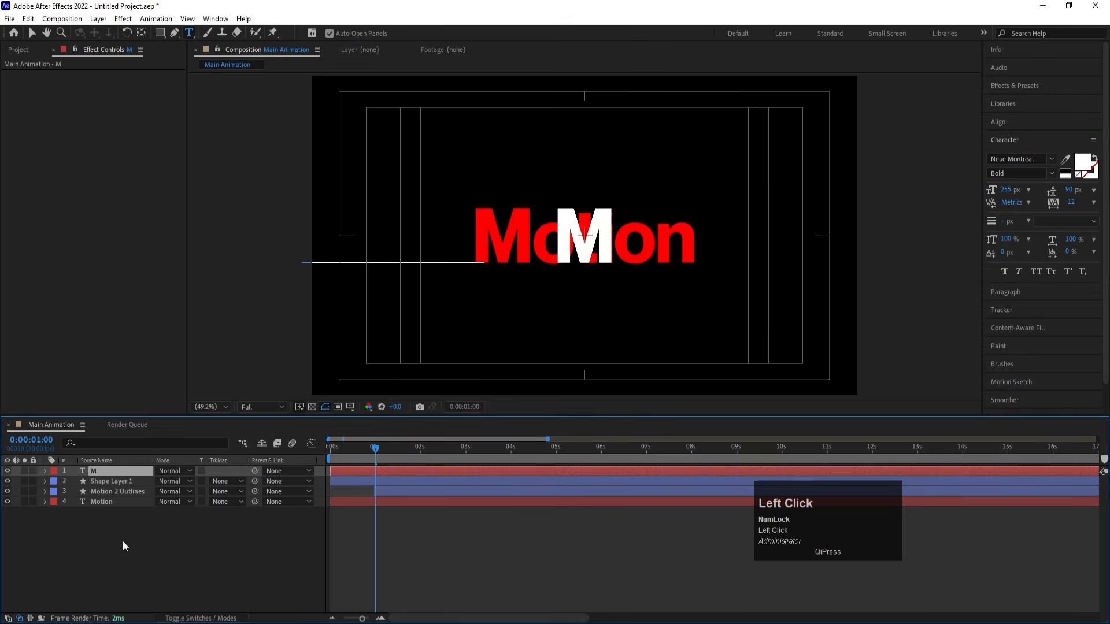
- Centre the M layer's anchor point and align the white M exactly over the red M of Motion
left_click(97, 472)
key("ctrl")
key("ctrl+alt+Home")
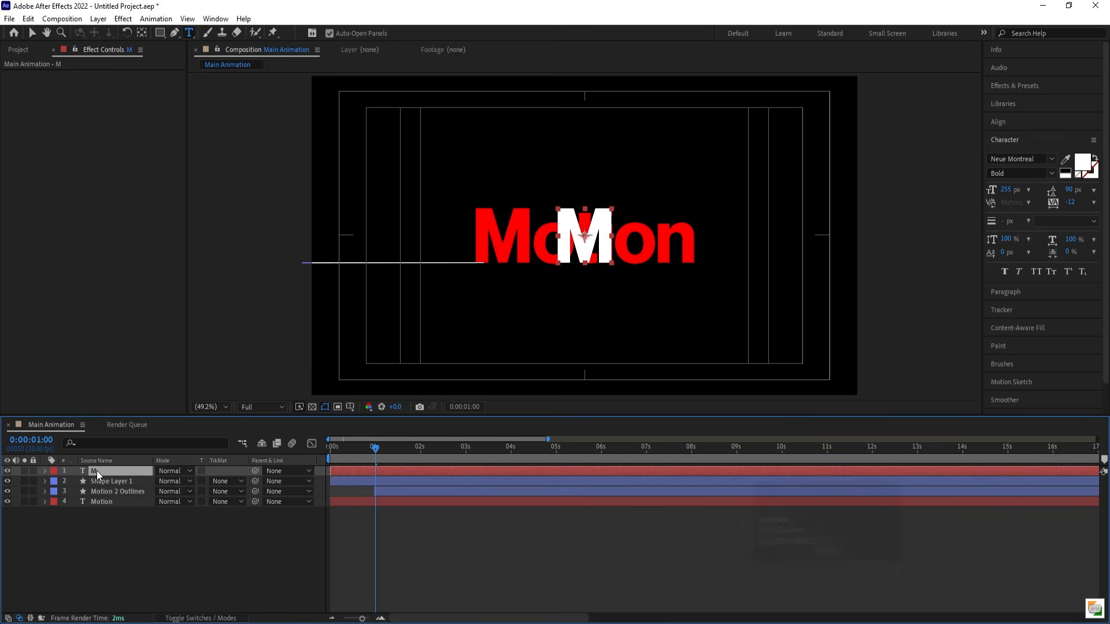
key("v")
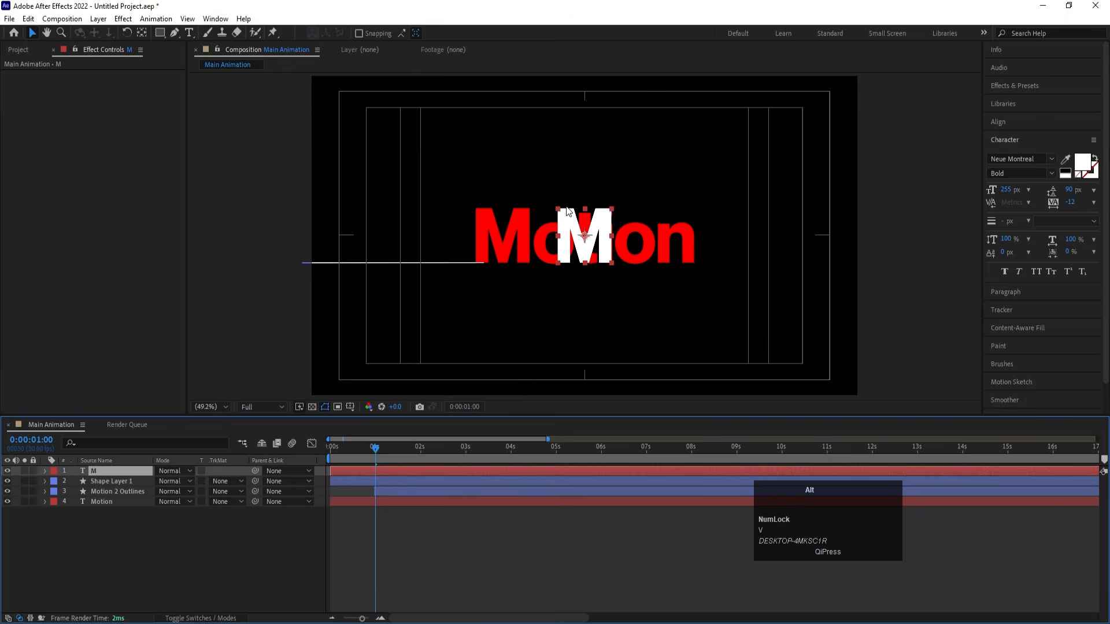
scroll(566, 211, "up", 2, "alt")
scroll(570, 253, "up", 1, "alt")
scroll(570, 253, "down", 1, "alt")
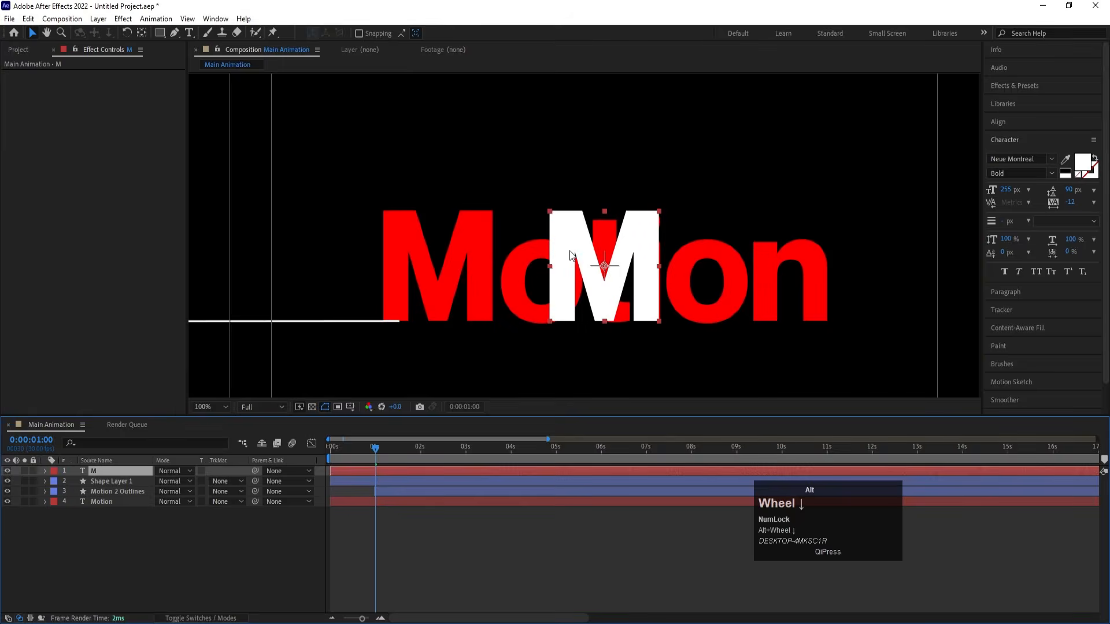
scroll(570, 253, "up", 1, "alt")
scroll(570, 253, "down", 1, "alt")
left_click_drag(576, 253, 409, 245)
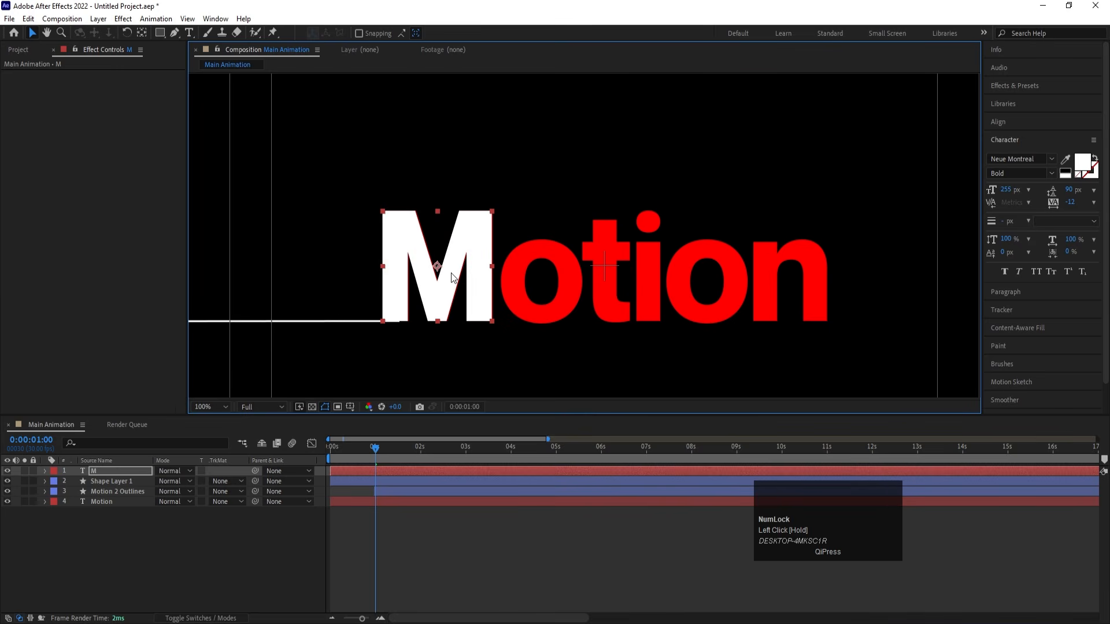
key("Right")
- Set the M layer's label colour to Yellow
left_click(156, 539)
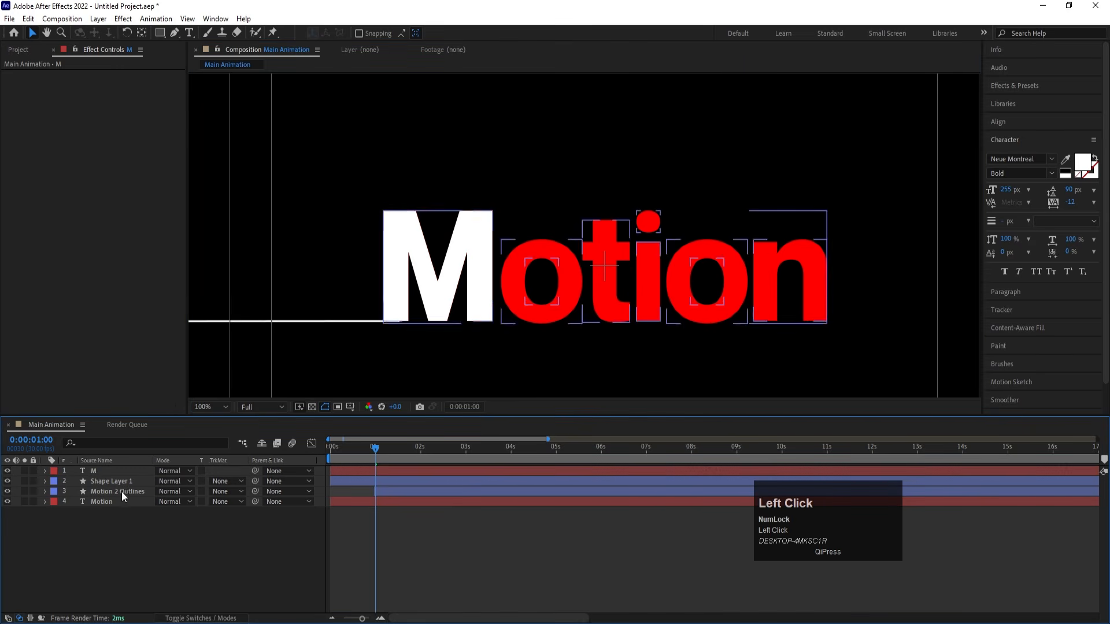
left_click(96, 471)
left_click(53, 471)
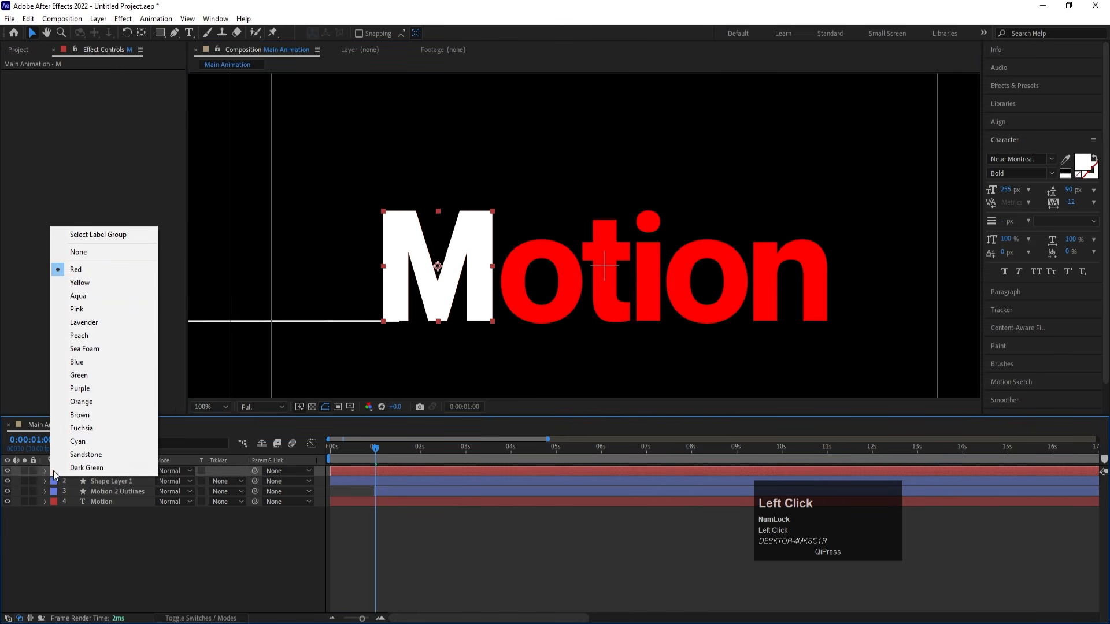
left_click(68, 281)
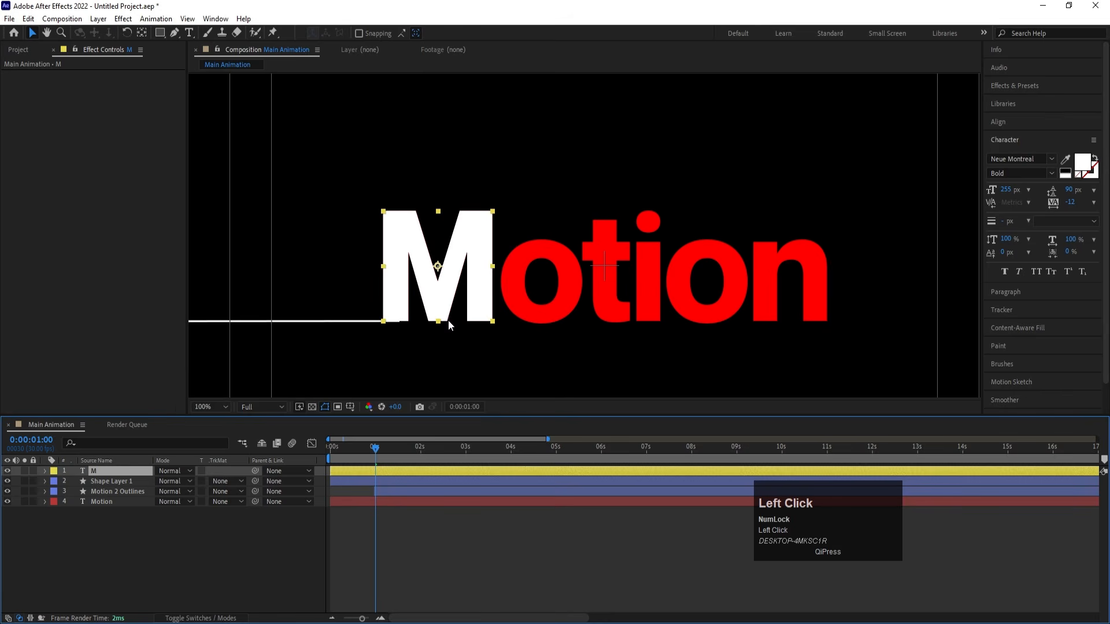
- Duplicate the M layer, move the copy horizontally over the first red o, and replace its text with "o"
left_click(123, 474)
key("ctrl+d")
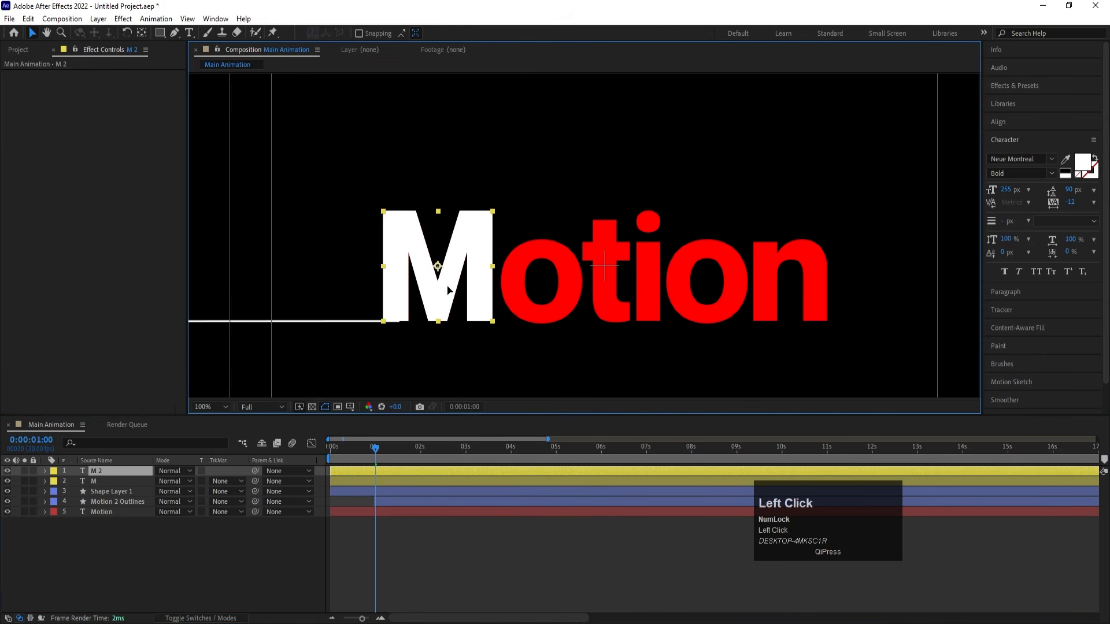
left_click_drag(448, 289, 558, 290)
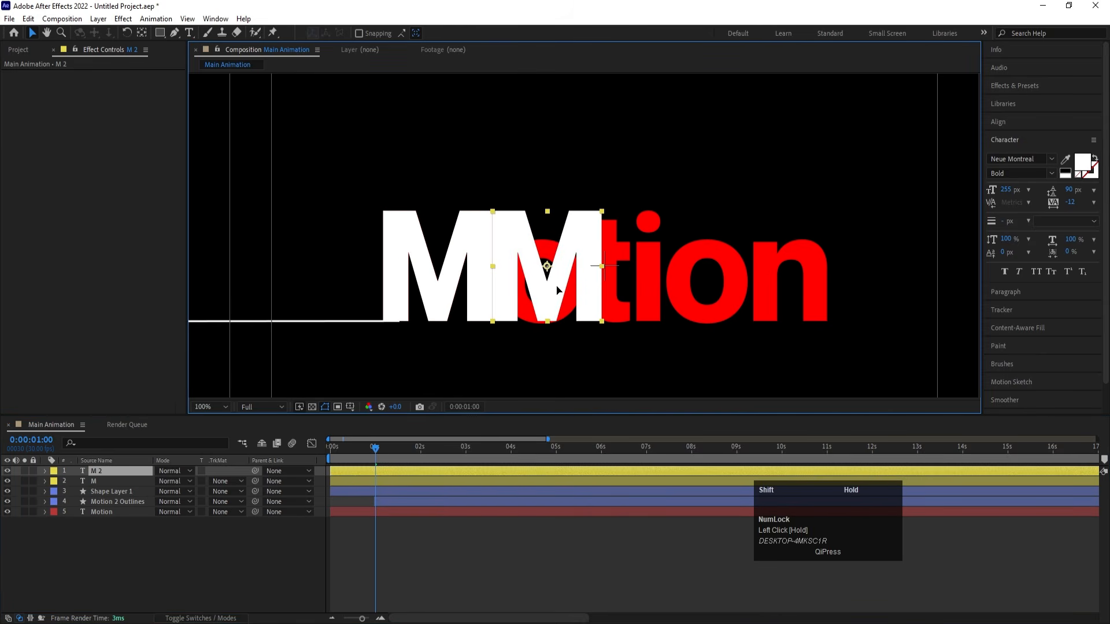
key("Return")
left_click(189, 33)
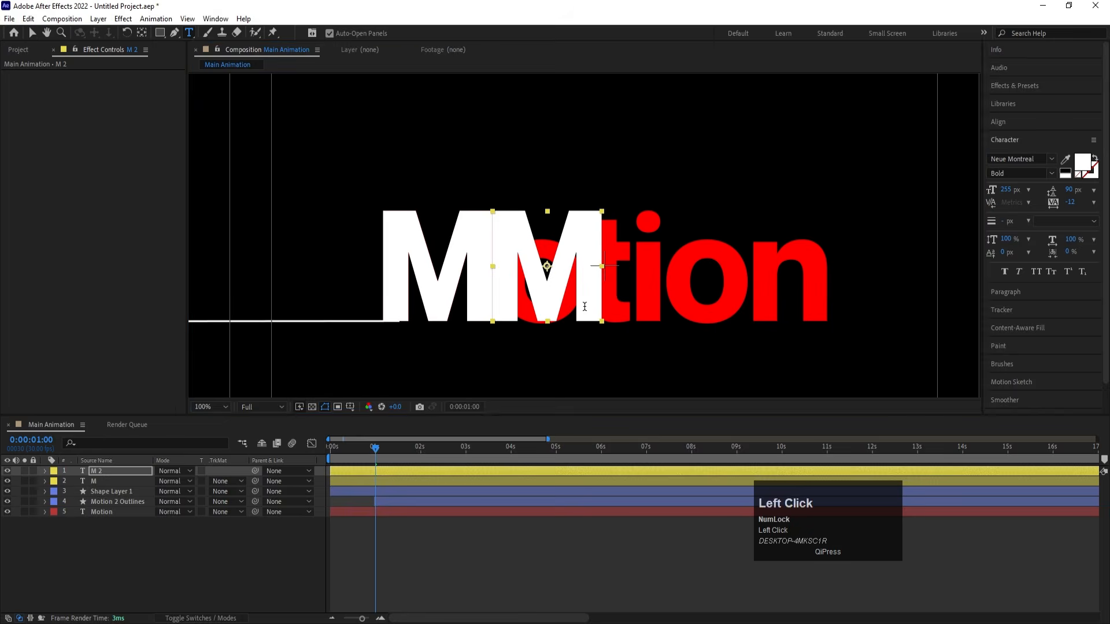
left_click(546, 280)
key("ctrl+a")
type("o")
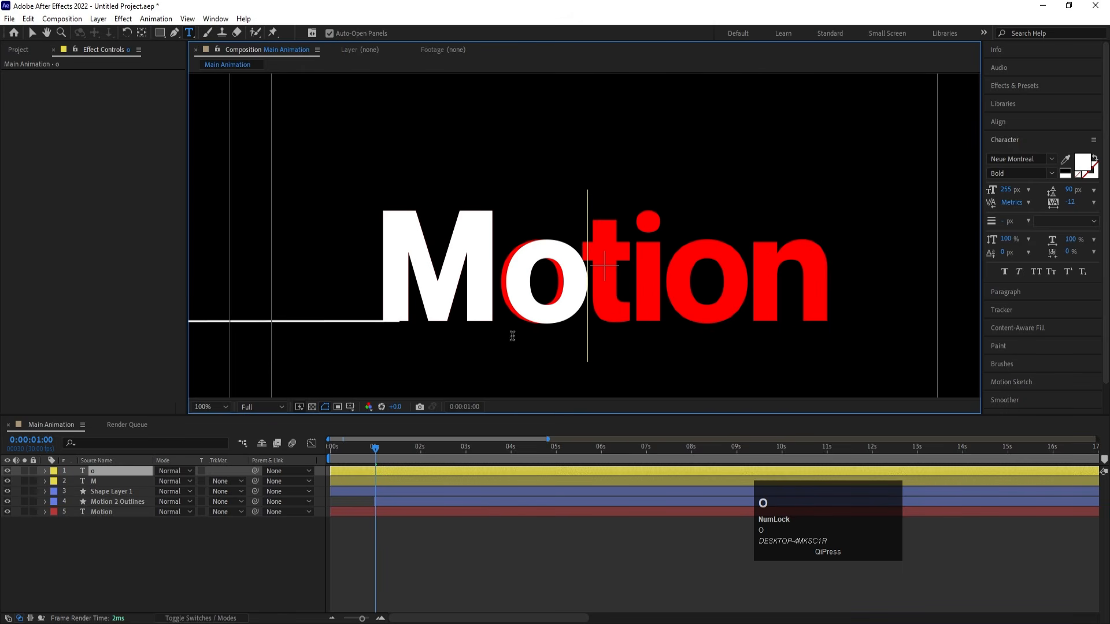
left_click(109, 470)
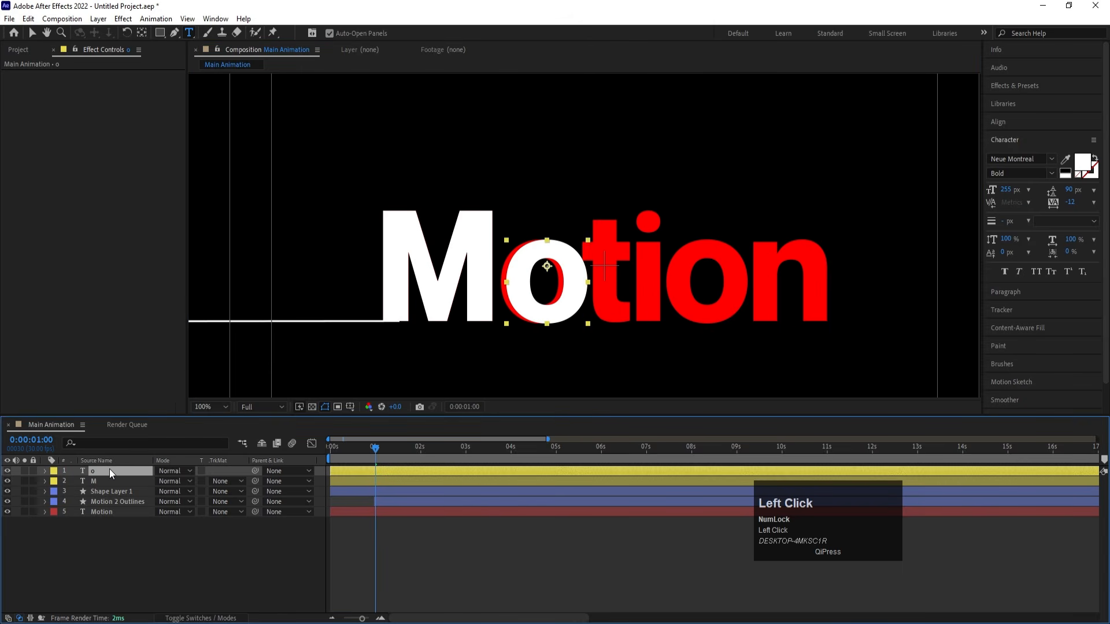
- Nudge the white o layer left until it exactly covers the first red o of Motion
key("Left")
key("Left")
key("Left")
key("Left")
key("Left")
key("Left")
key("Left")
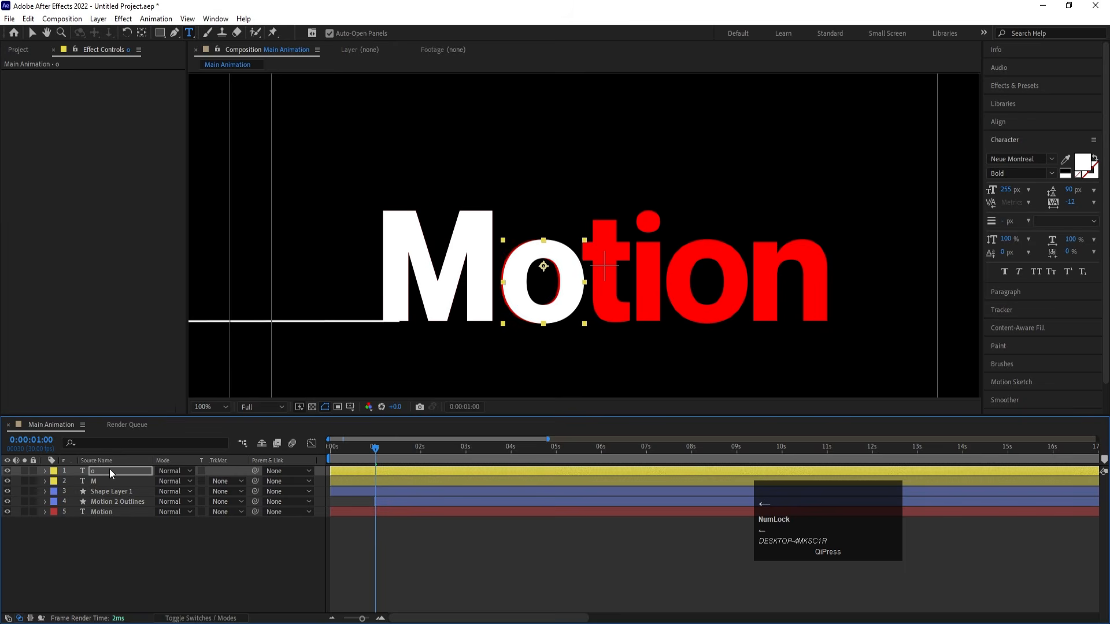
key("Left")
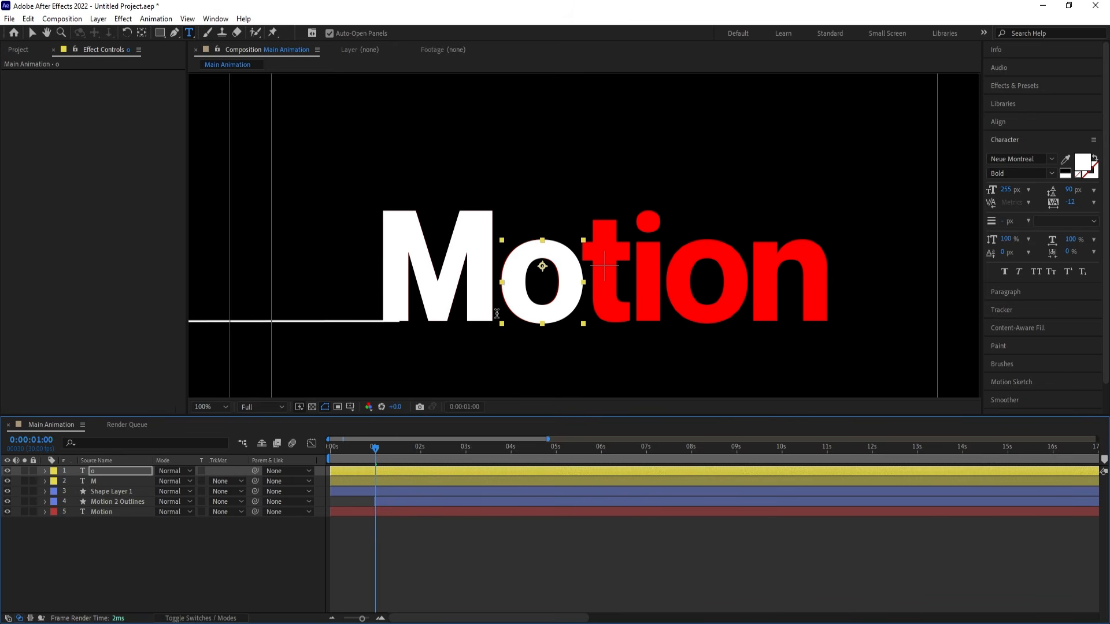
key("Left")
left_click(112, 542)
- Duplicate the o layer, move the copy over the red t, and replace its text with "t"
left_click(95, 470)
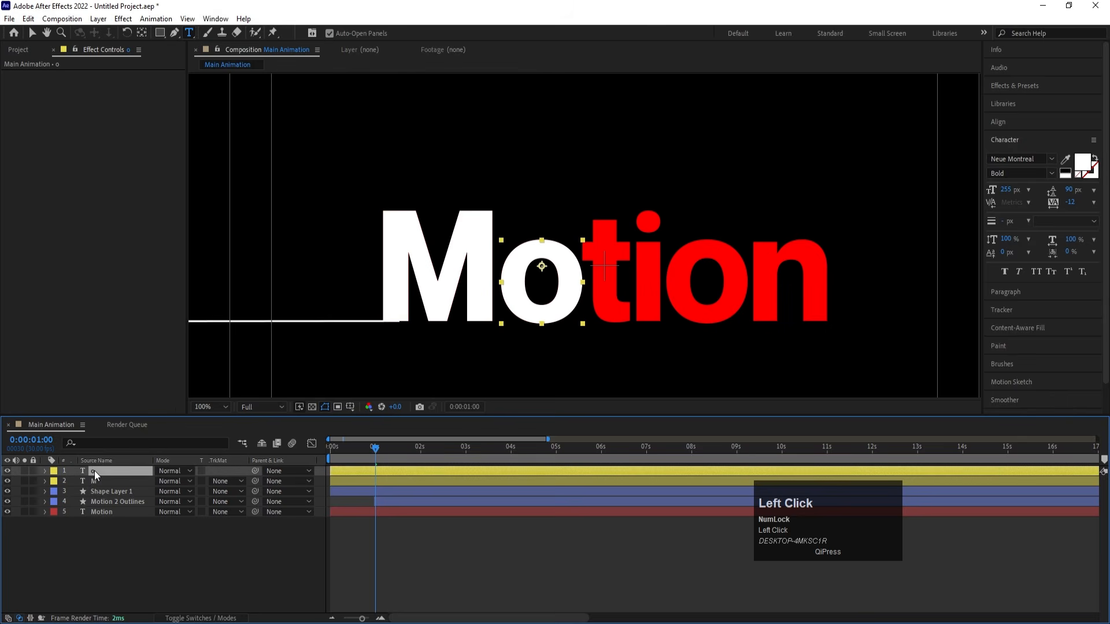
key("ctrl+d")
key("v")
left_click_drag(566, 305, 630, 300)
double_click(627, 295)
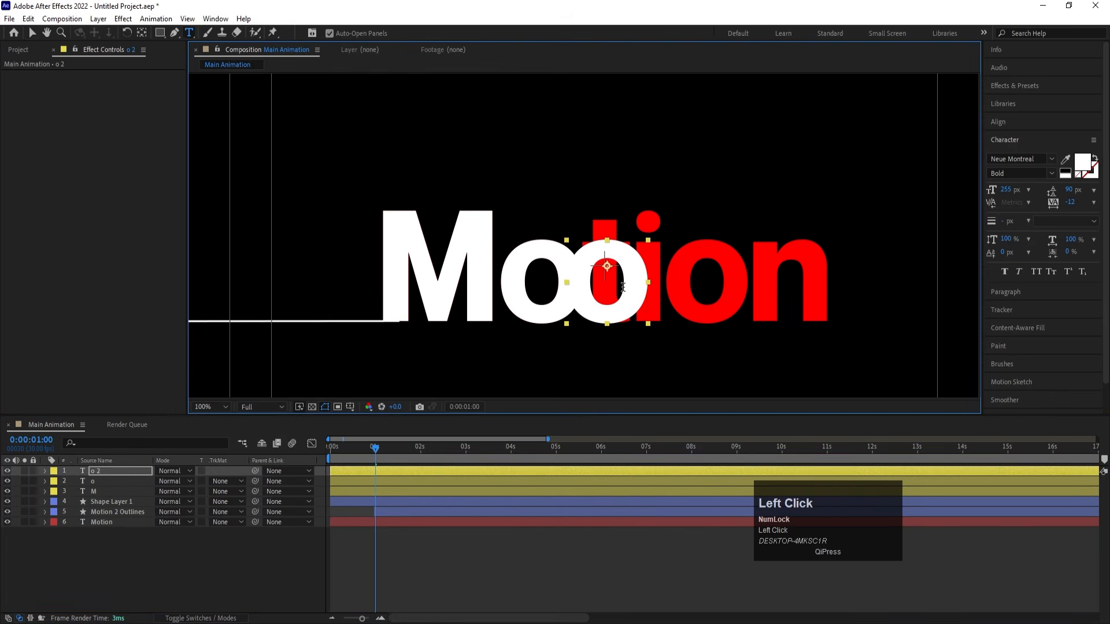
key("ctrl+a")
type("t")
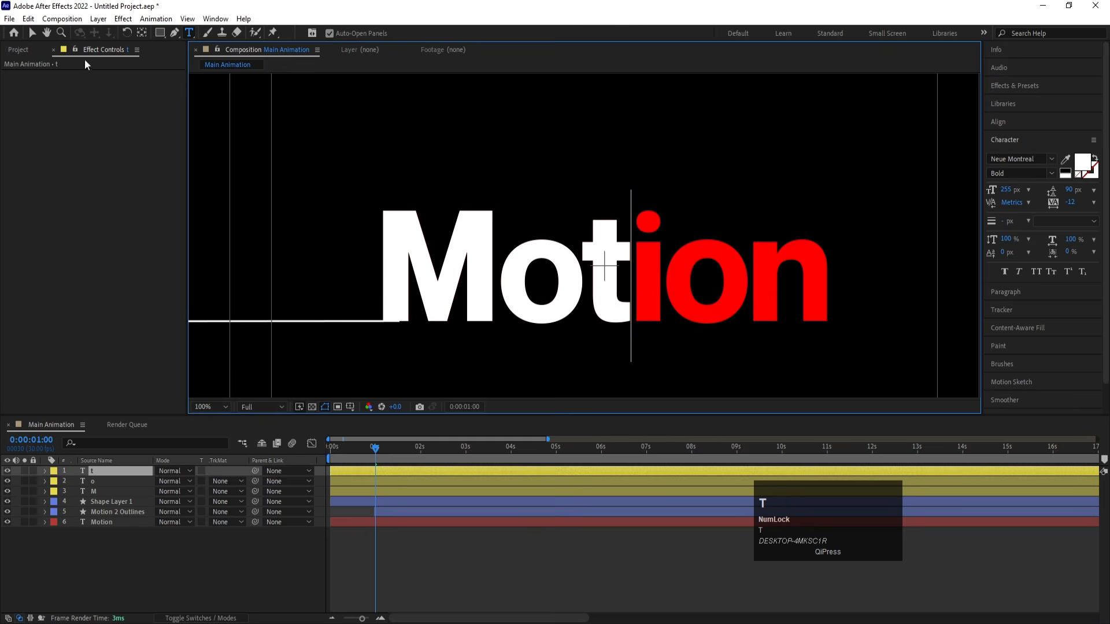
- Duplicate the t layer, move the copy horizontally over the red i, and replace its text with "i"
left_click(32, 33)
left_click(124, 467)
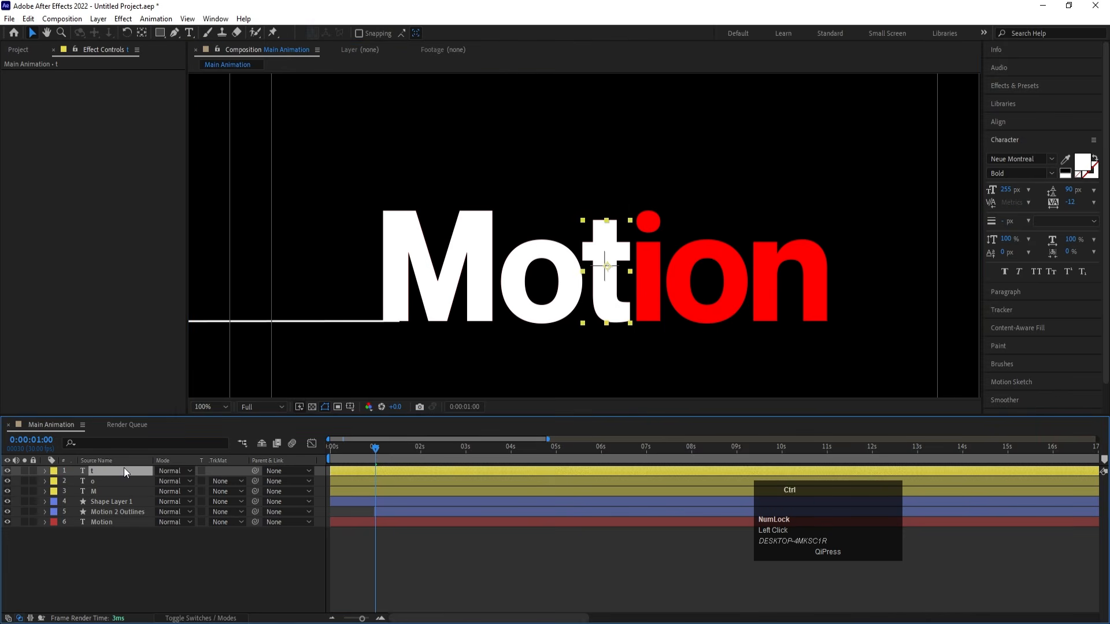
key("ctrl+d")
left_click_drag(590, 303, 637, 303)
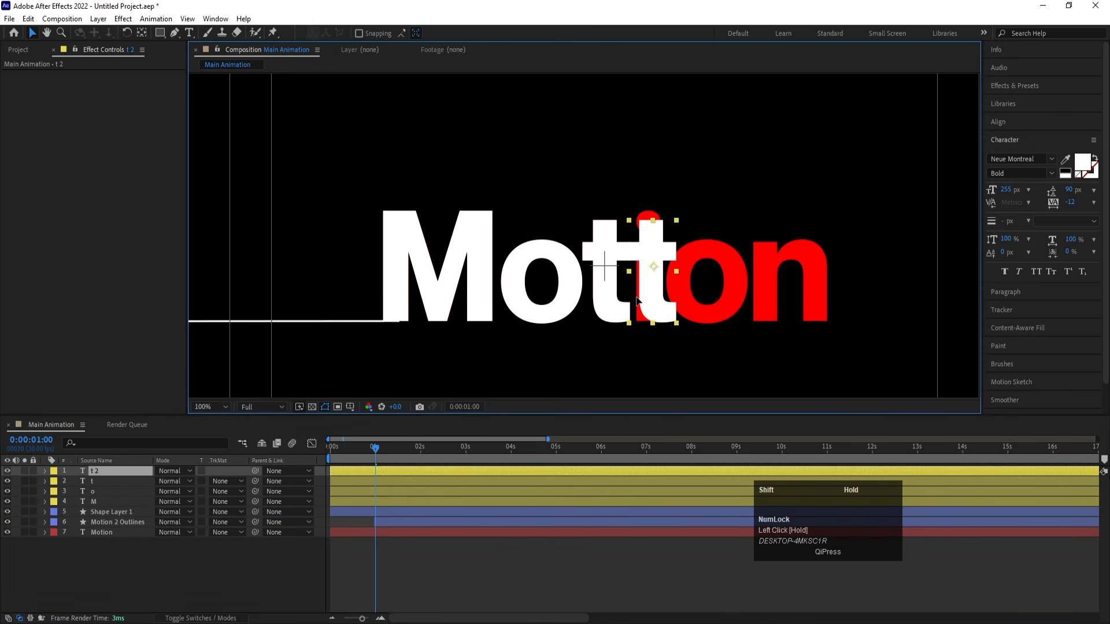
key("ctrl+t")
left_click(650, 270)
key("ctrl+a")
type("t")
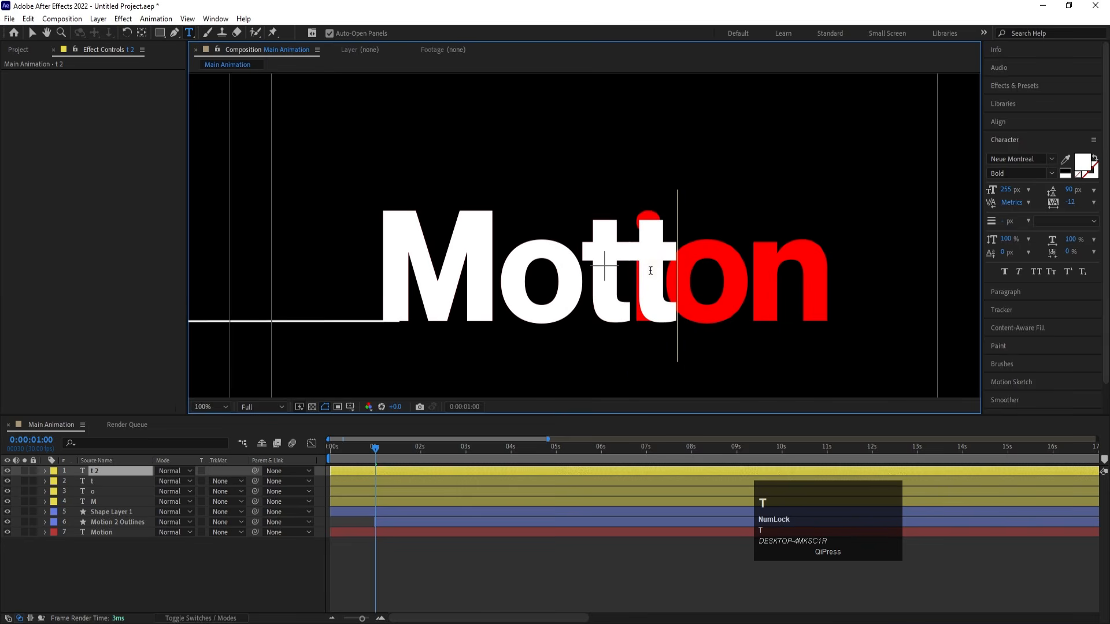
key("ctrl+a")
type("i")
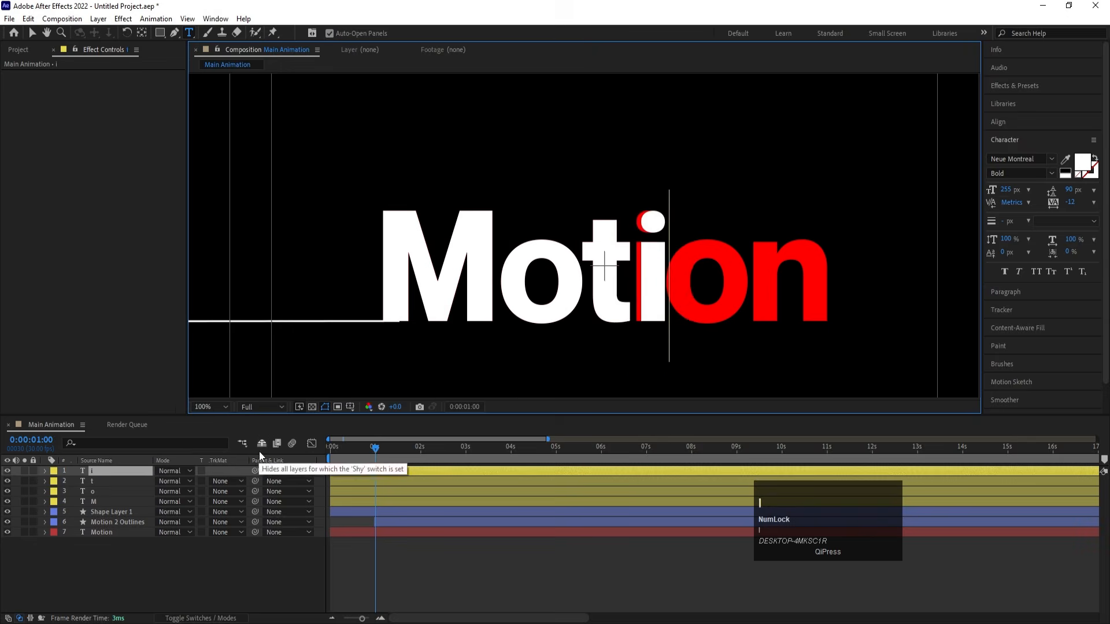
- Nudge the white i layer left until it exactly covers the red i
left_click(106, 470)
key("Left")
key("Left")
key("Left")
key("Left")
key("Left")
key("Left")
key("Left")
key("Left")
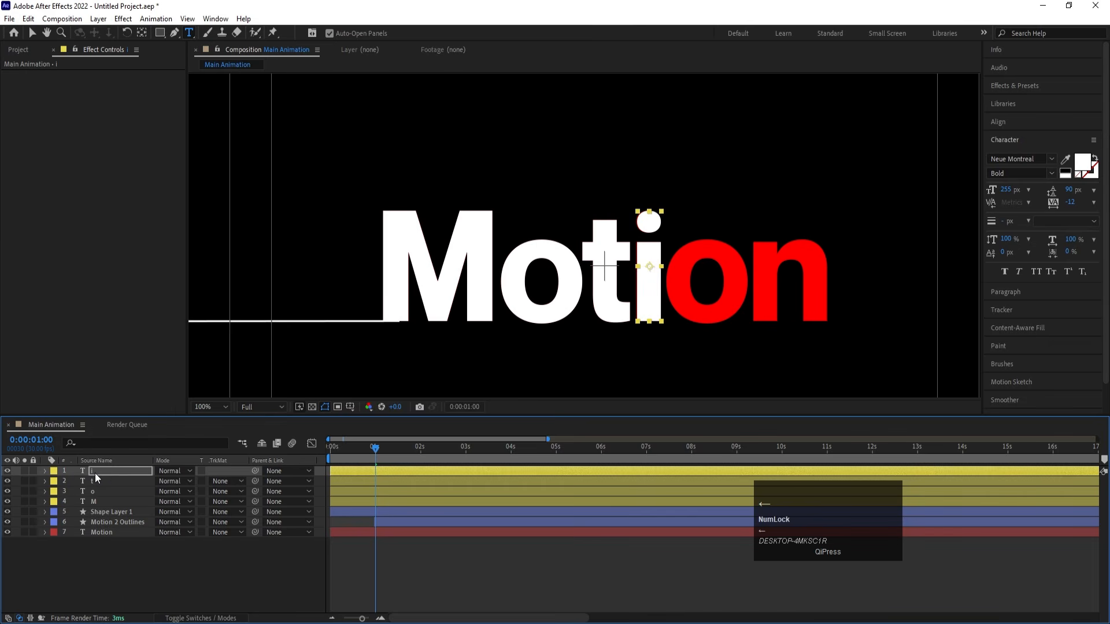
- Duplicate the i layer, move the copy over the second red o, and replace its text with "o"
key("ctrl+d")
key("v")
left_click_drag(649, 302, 710, 306)
double_click(711, 307)
key("ctrl+a")
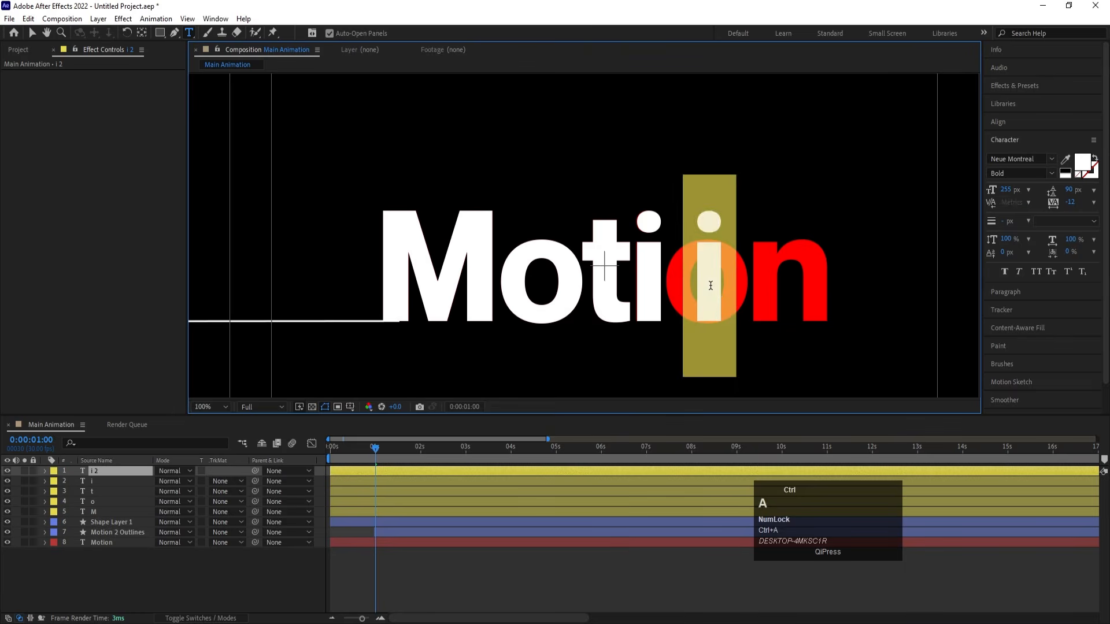
type("o")
- Nudge the second white o layer left until it covers the second red o
left_click(122, 473)
key("Left")
key("Left")
key("Left")
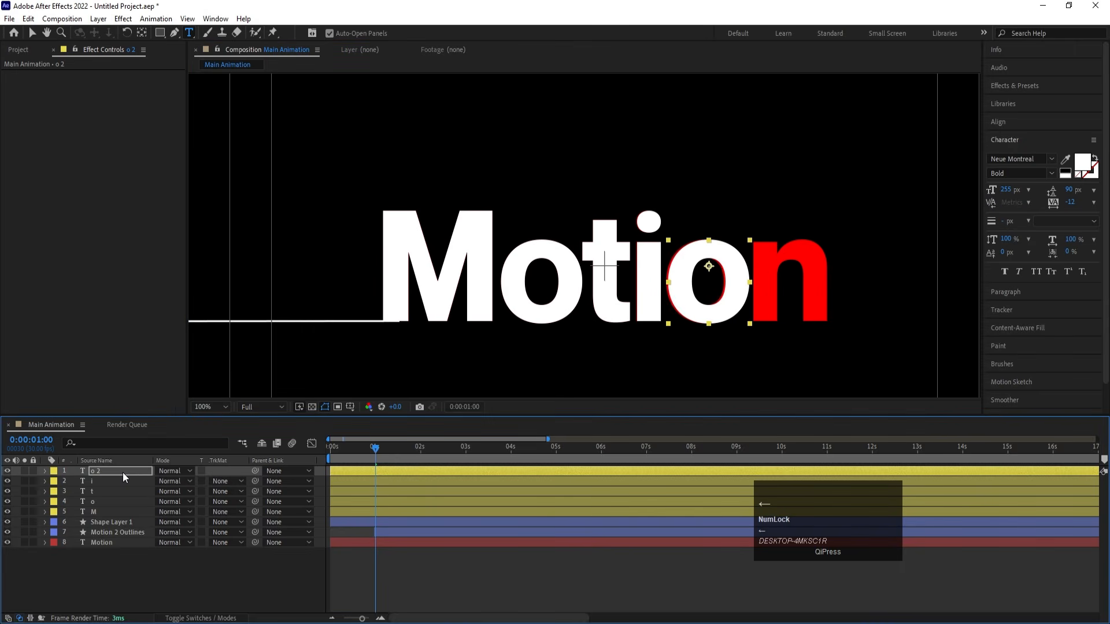
- Duplicate the second o layer and replace the copy's text with "n"
left_click(120, 470)
key("ctrl+d")
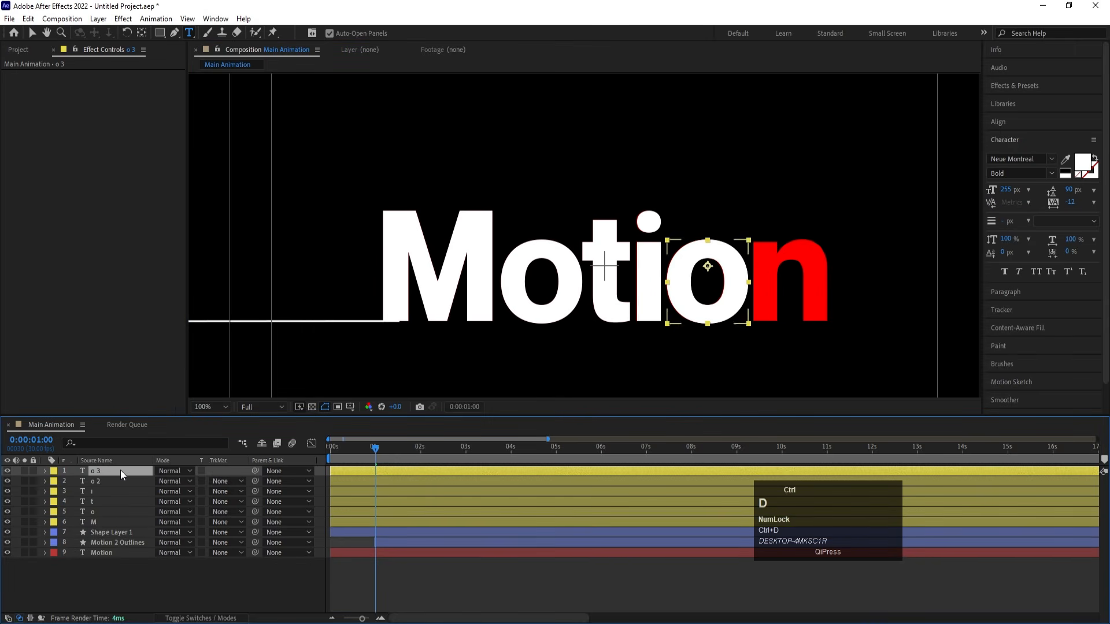
left_click(738, 302)
key("ctrl+a")
type("n")
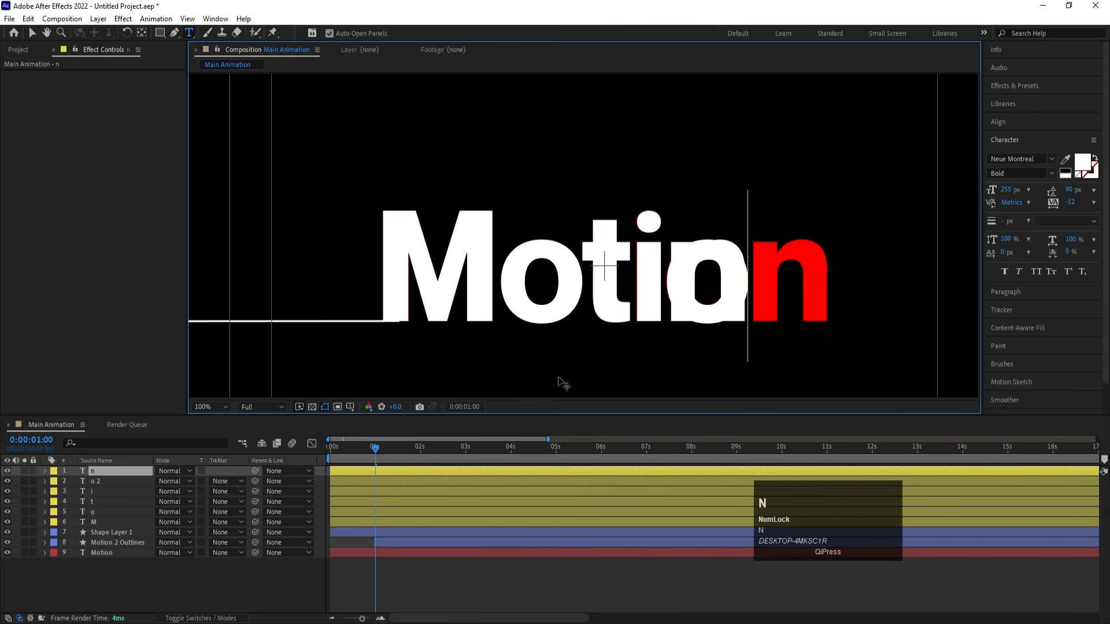
- Move the n layer horizontally over the red n, to an X position of about 1282
left_click(135, 470)
key("p")
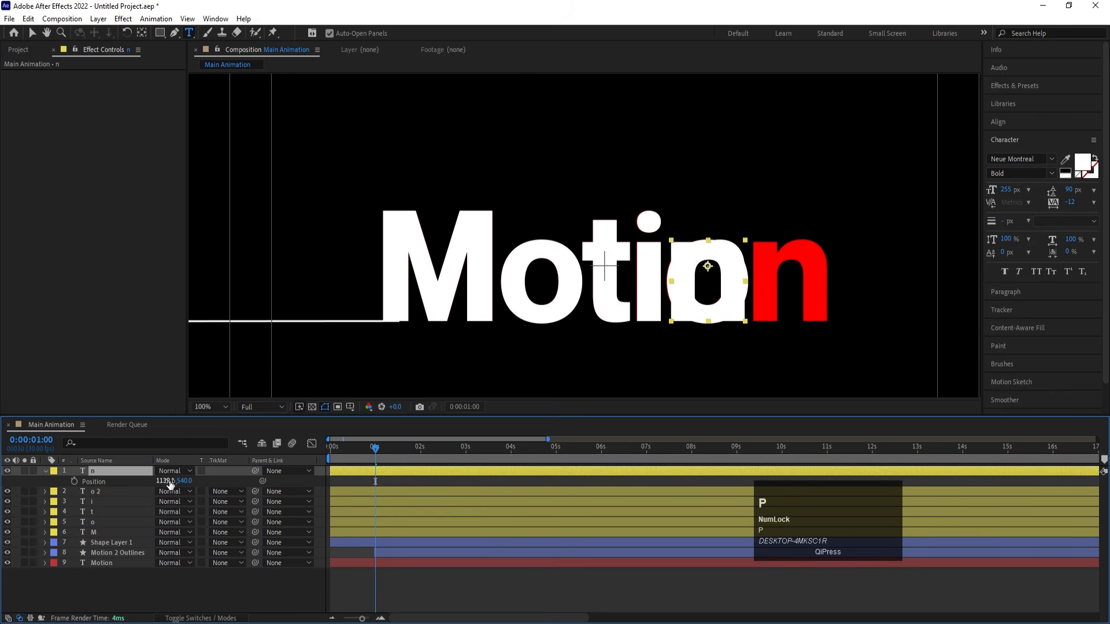
left_click_drag(167, 481, 242, 469)
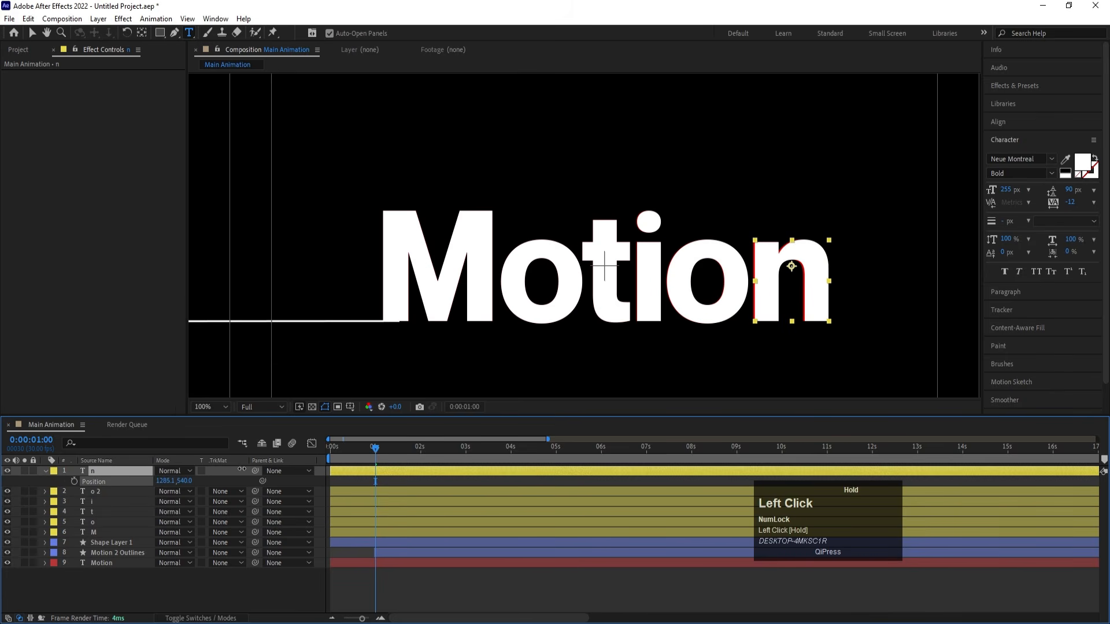
key("Left")
key("Left")
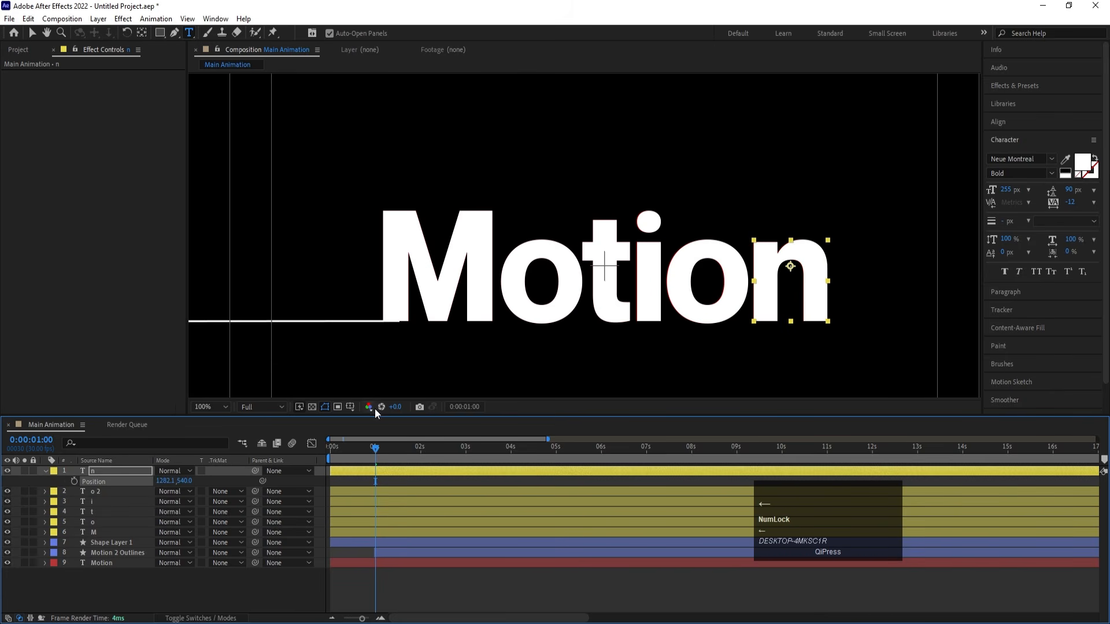
- Centre the anchor points of all six letter layers, from M to n, and collapse their properties
left_click(220, 404)
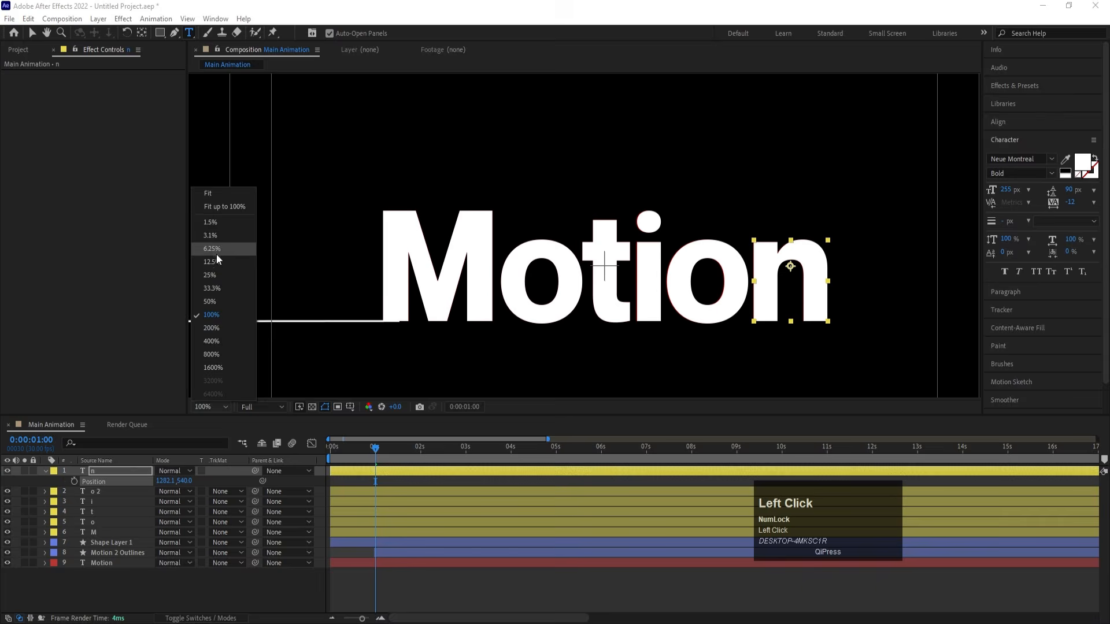
left_click(206, 189)
left_click(98, 532)
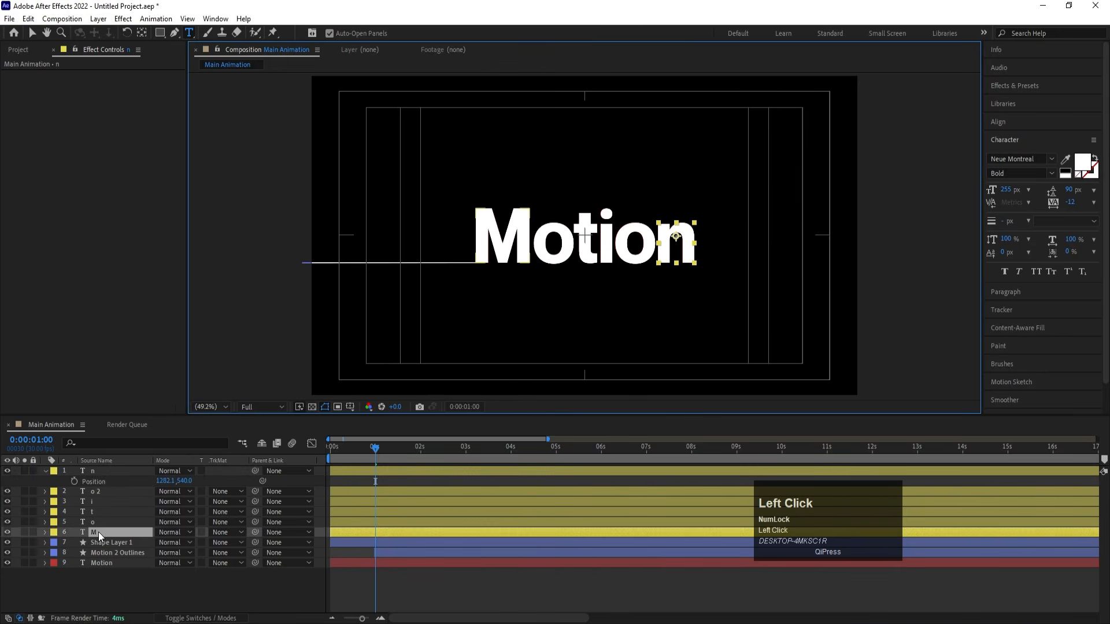
left_click(98, 471, "shift")
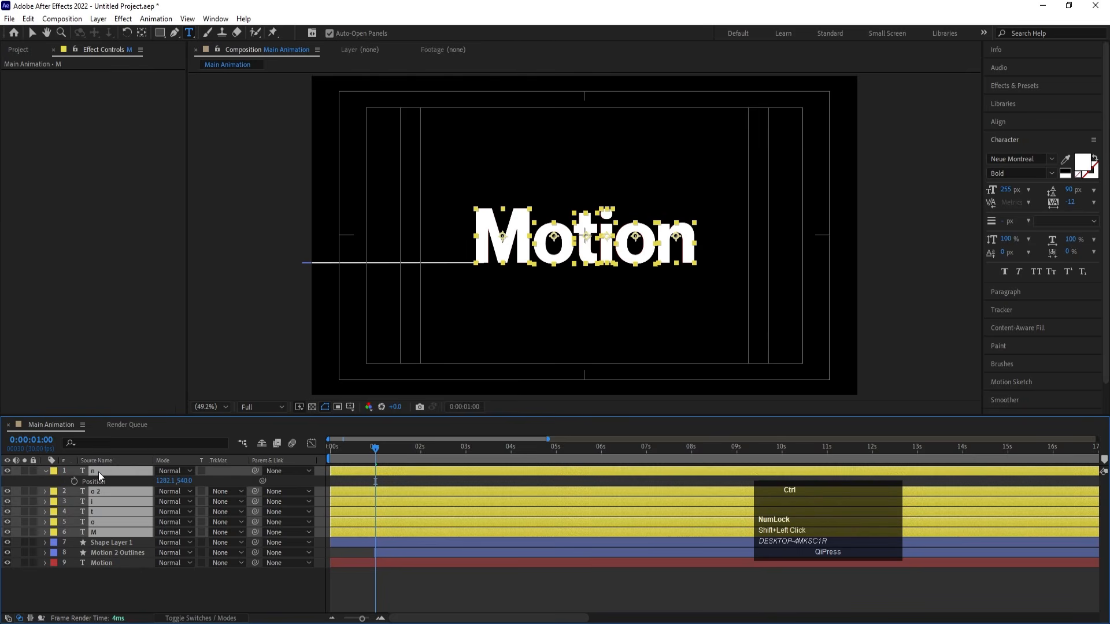
key("ctrl+alt+Home")
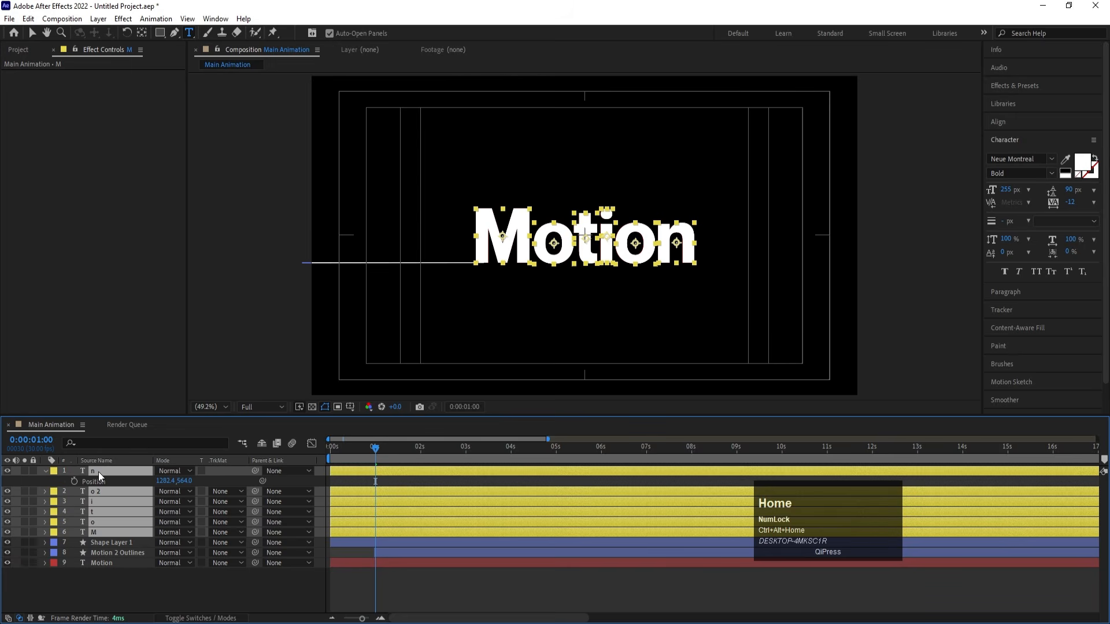
left_click(370, 472)
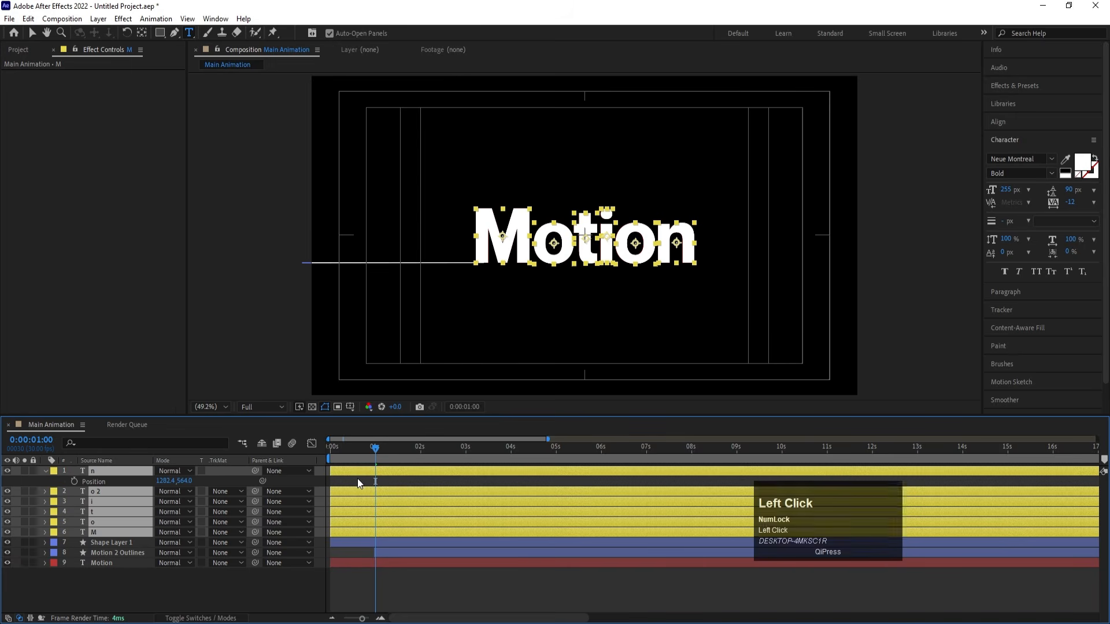
key("u")
key("u")
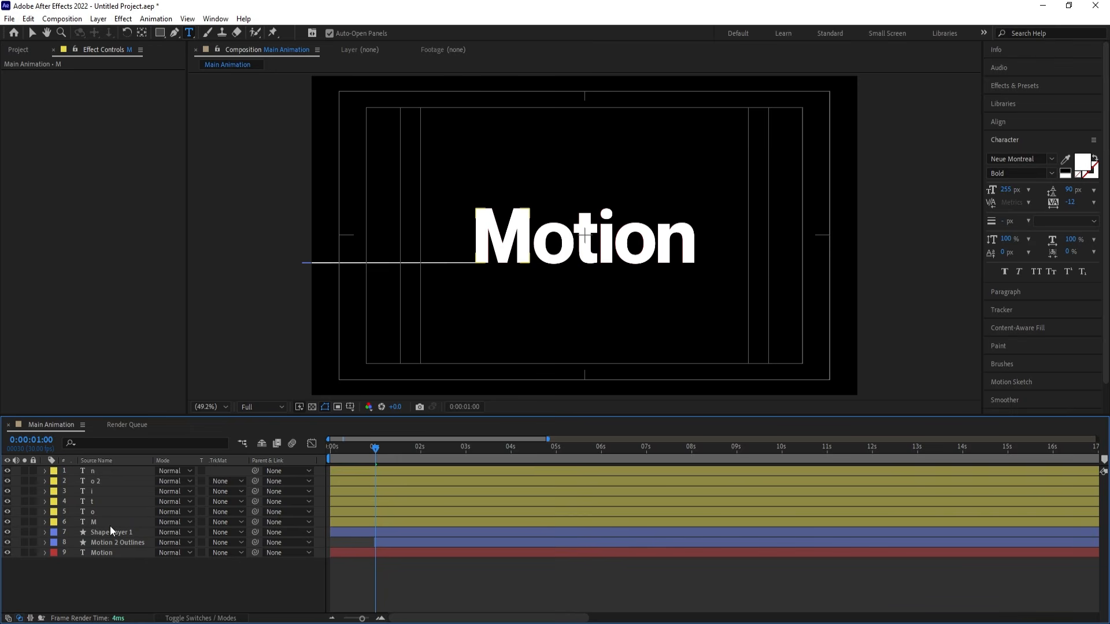
- Move the M layer to the top of the layer stack and give it a lavender label colour
left_click_drag(89, 521, 97, 469)
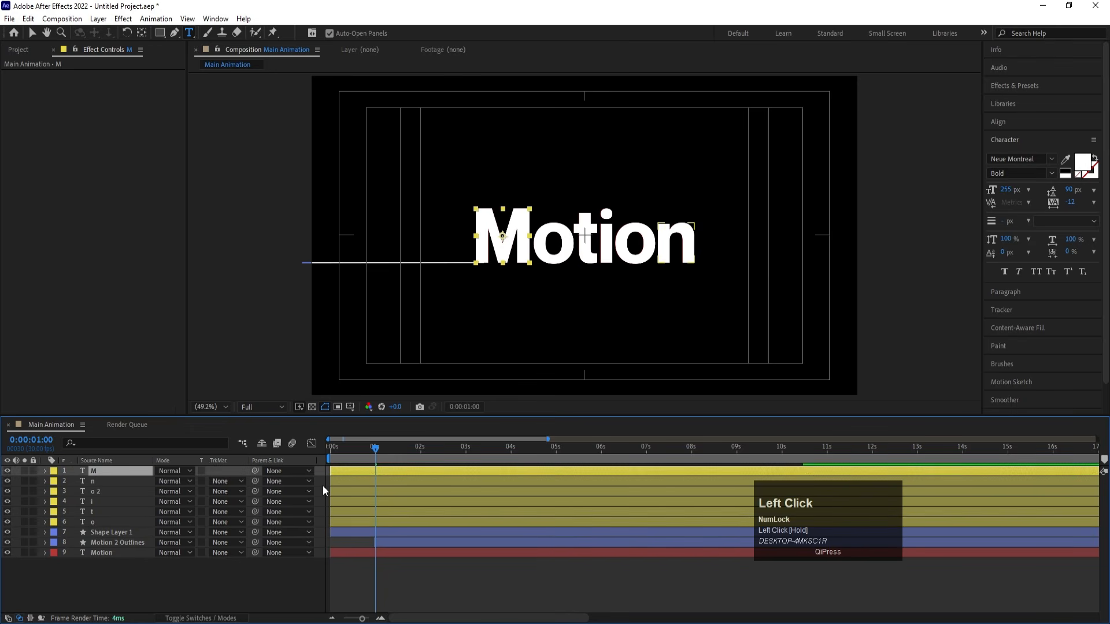
left_click(53, 471)
left_click(79, 322)
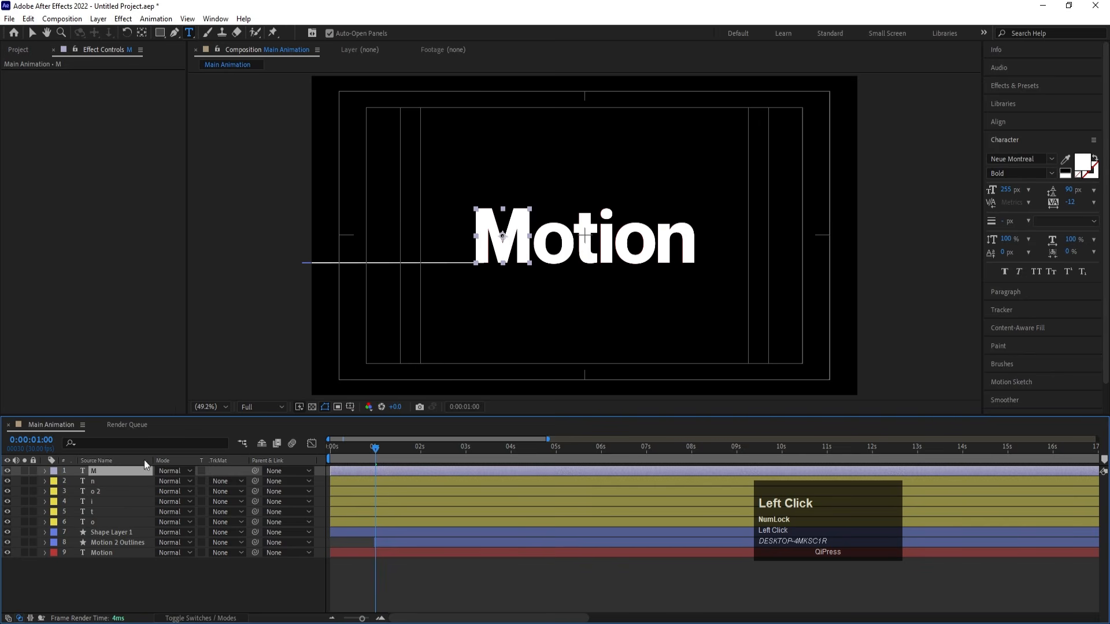
- Return the playhead to 0:00:00:00, check the red Motion text layer in isolation, and delete it
left_click_drag(335, 453, 291, 440)
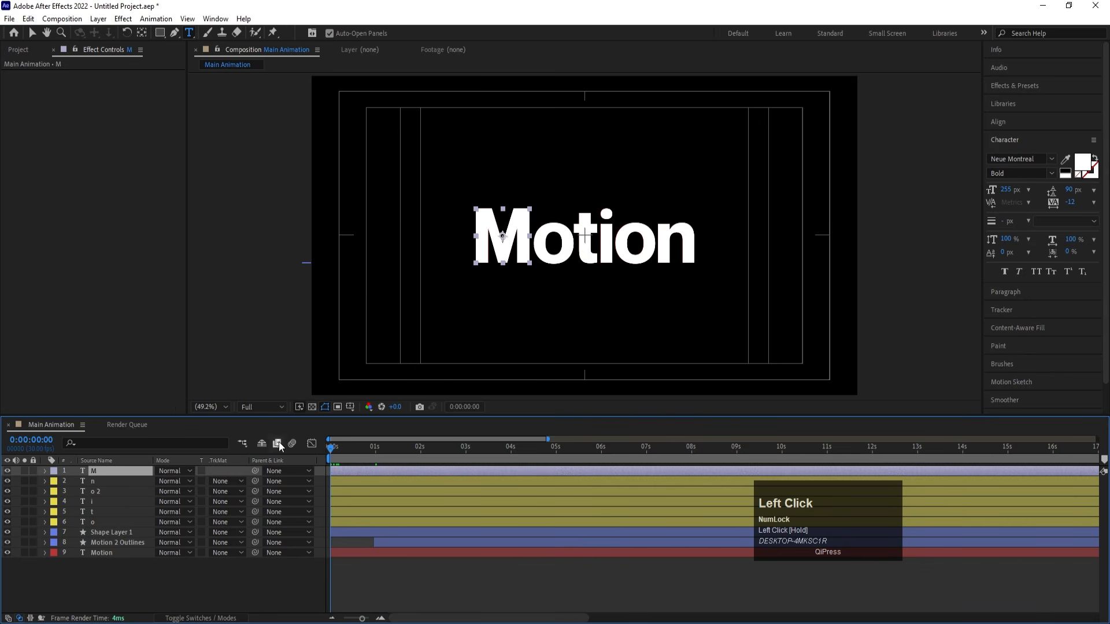
left_click(116, 553)
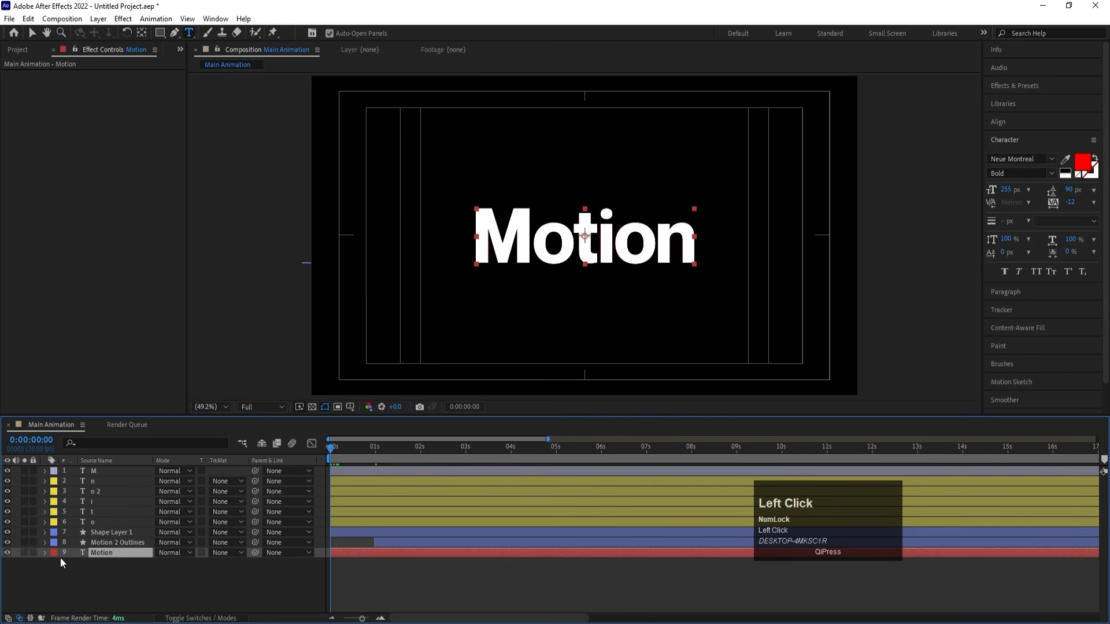
left_click(25, 553)
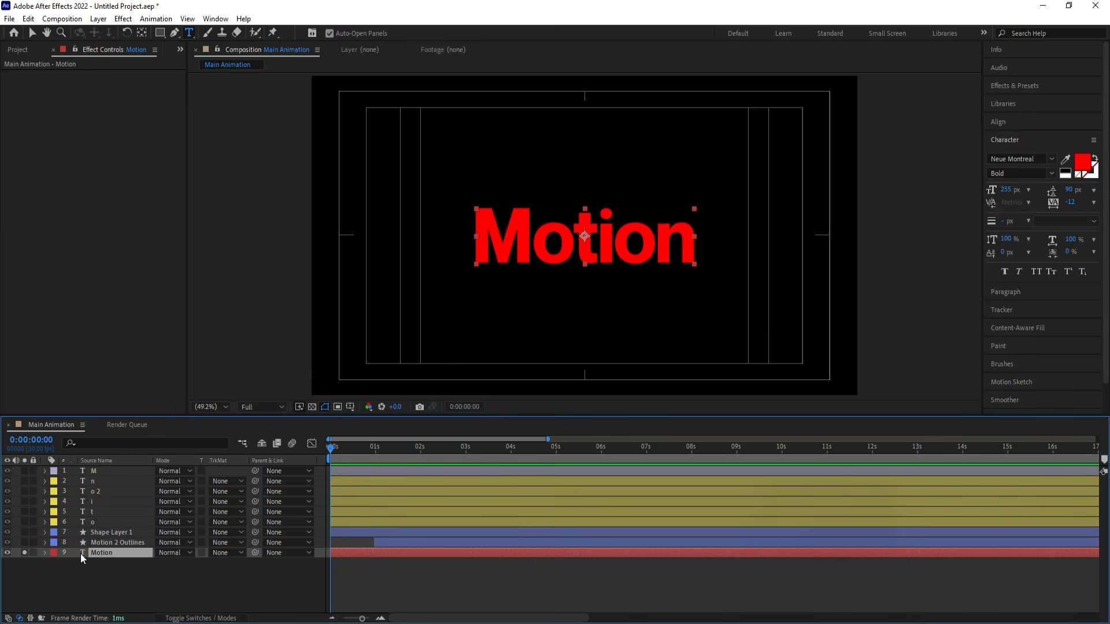
left_click(24, 553)
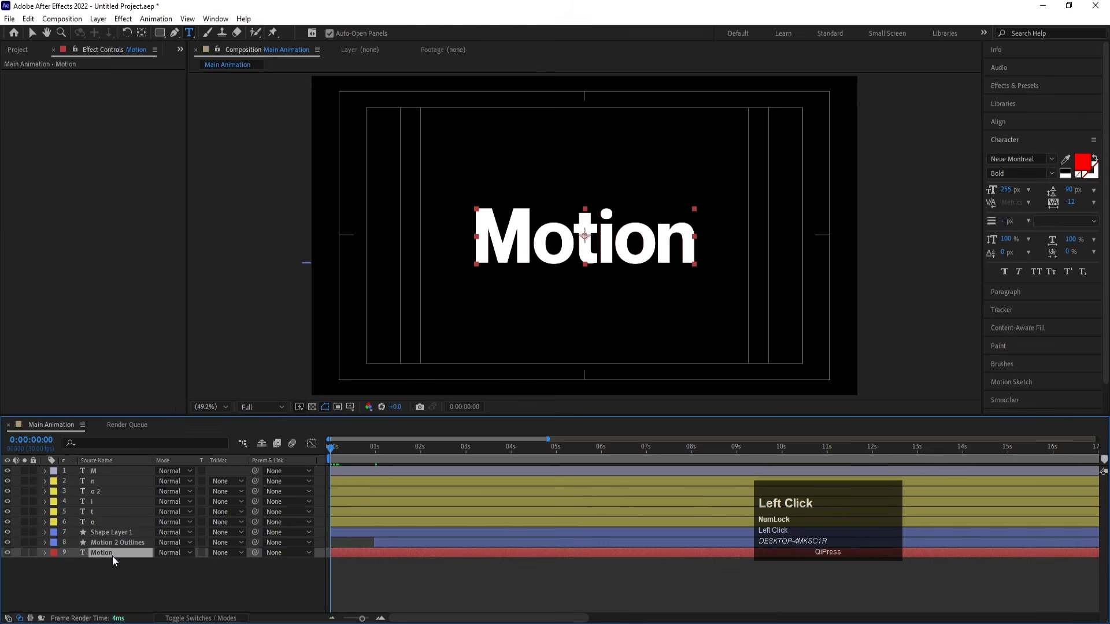
key("Delete")
- Separate the M layer's Position into individual X and Y dimensions
left_click(93, 472)
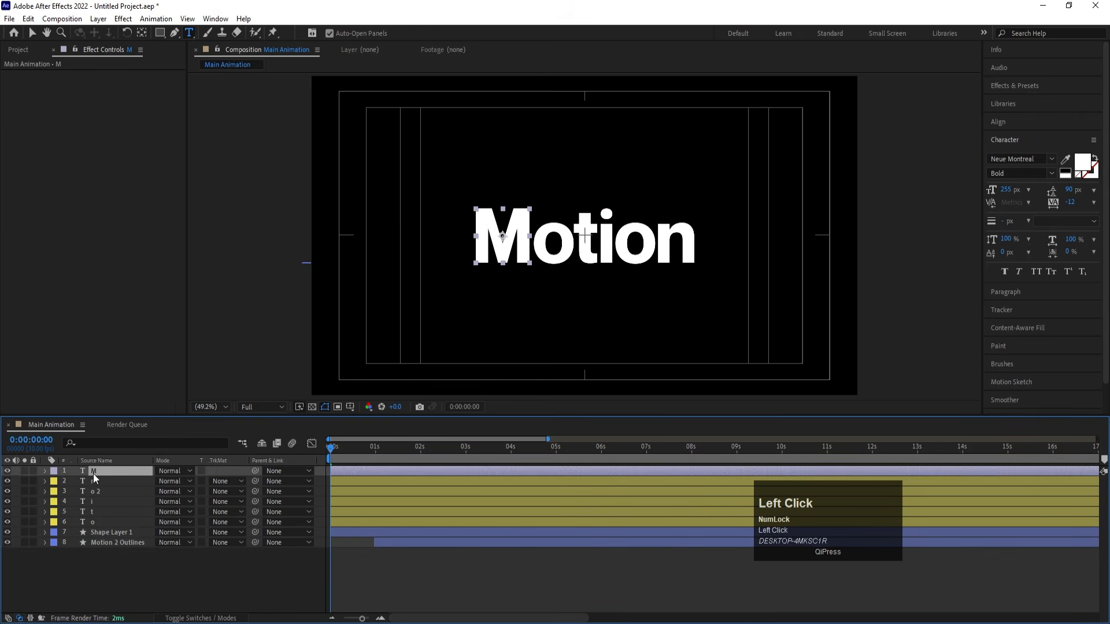
key("v")
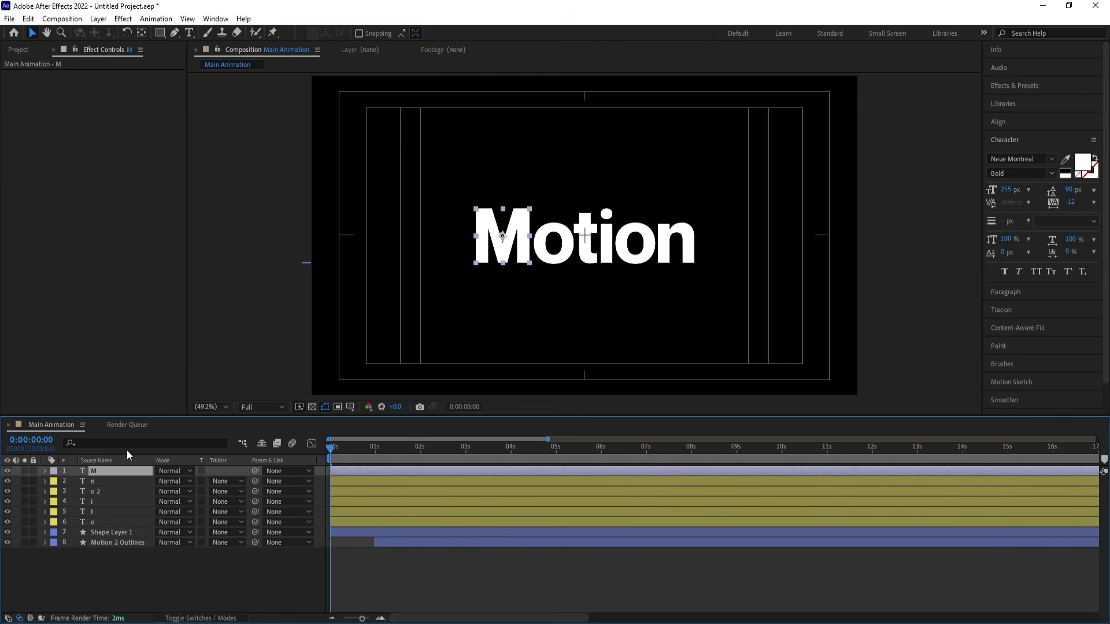
key("p")
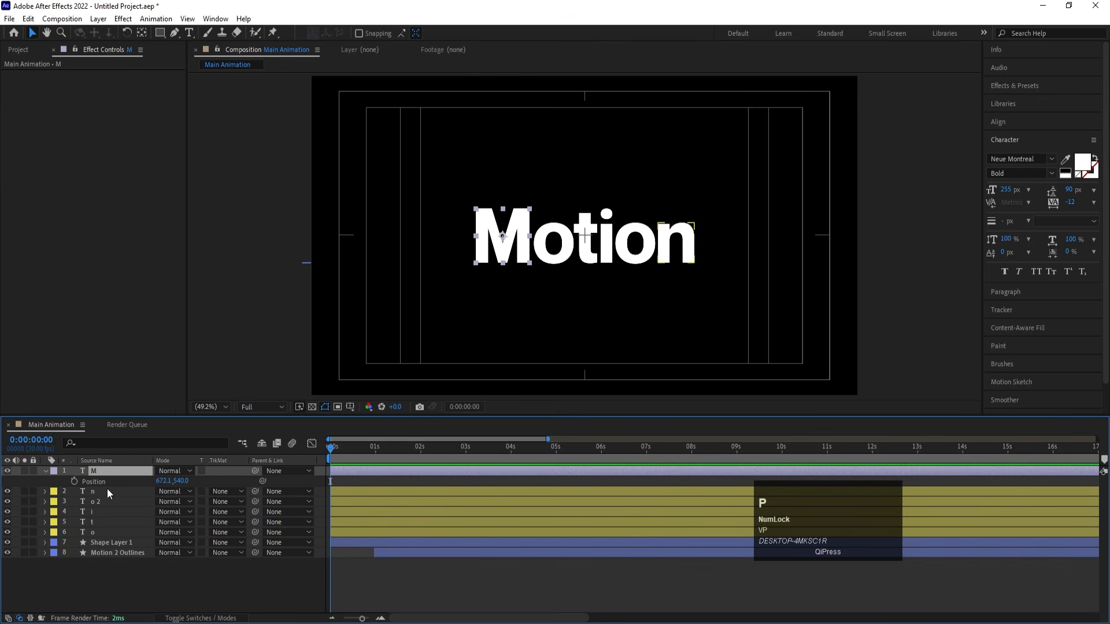
left_click(86, 483)
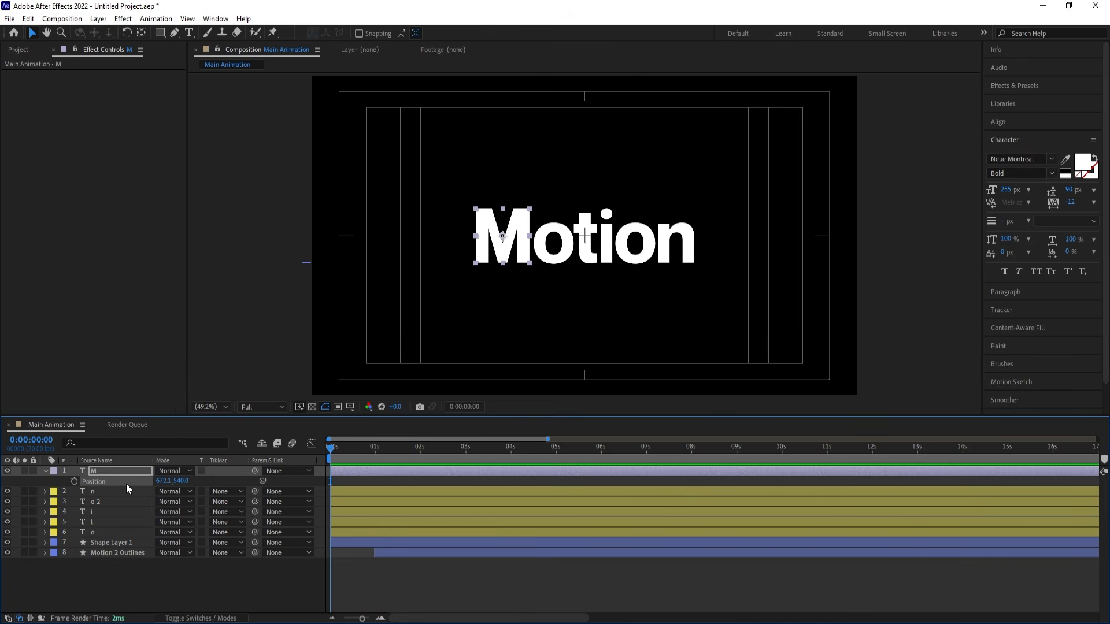
right_click(90, 479)
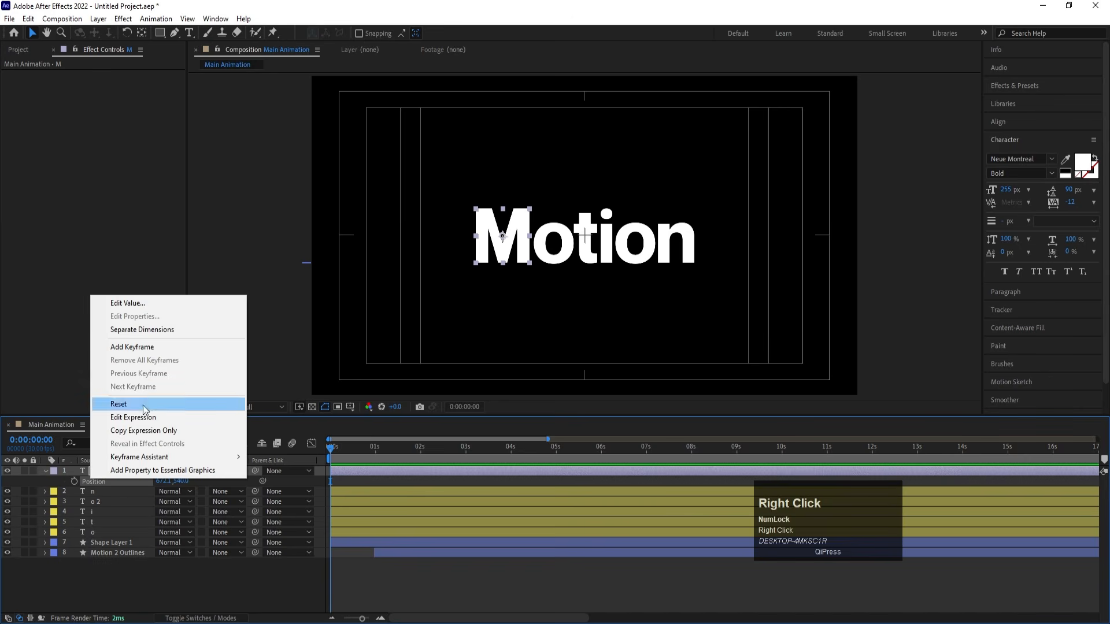
left_click(149, 331)
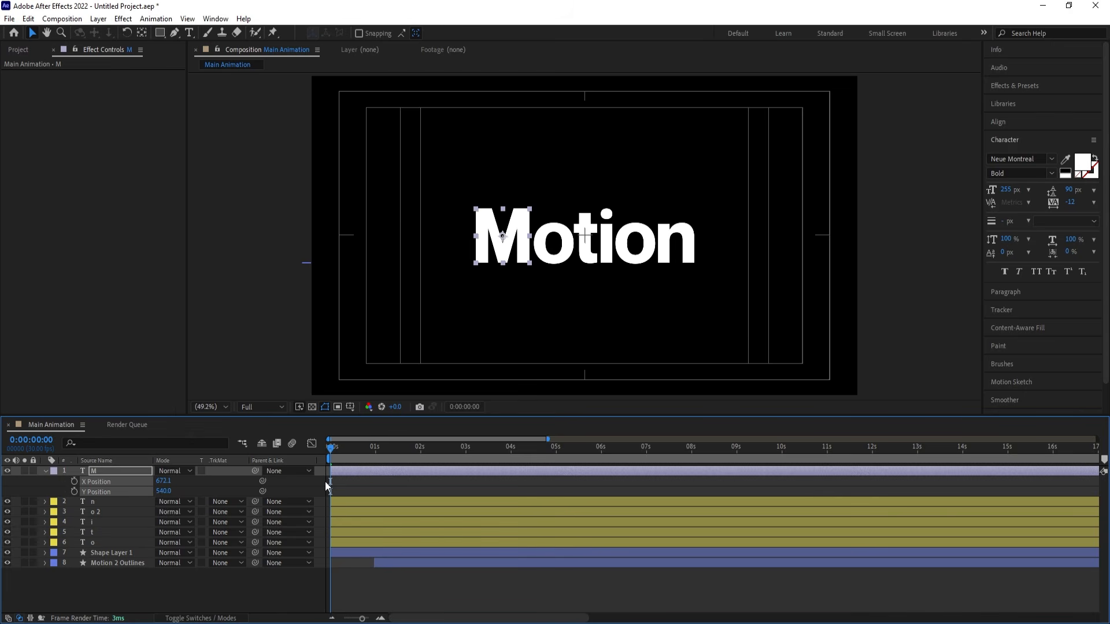
- Scale the M layer down to 40%
left_click(353, 481)
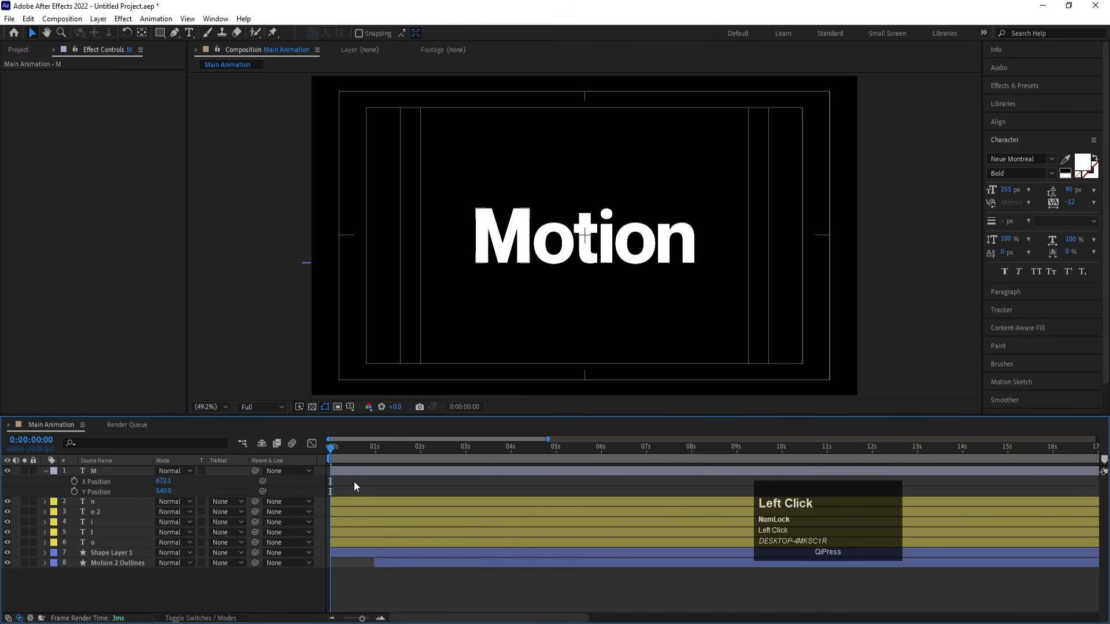
left_click(128, 473)
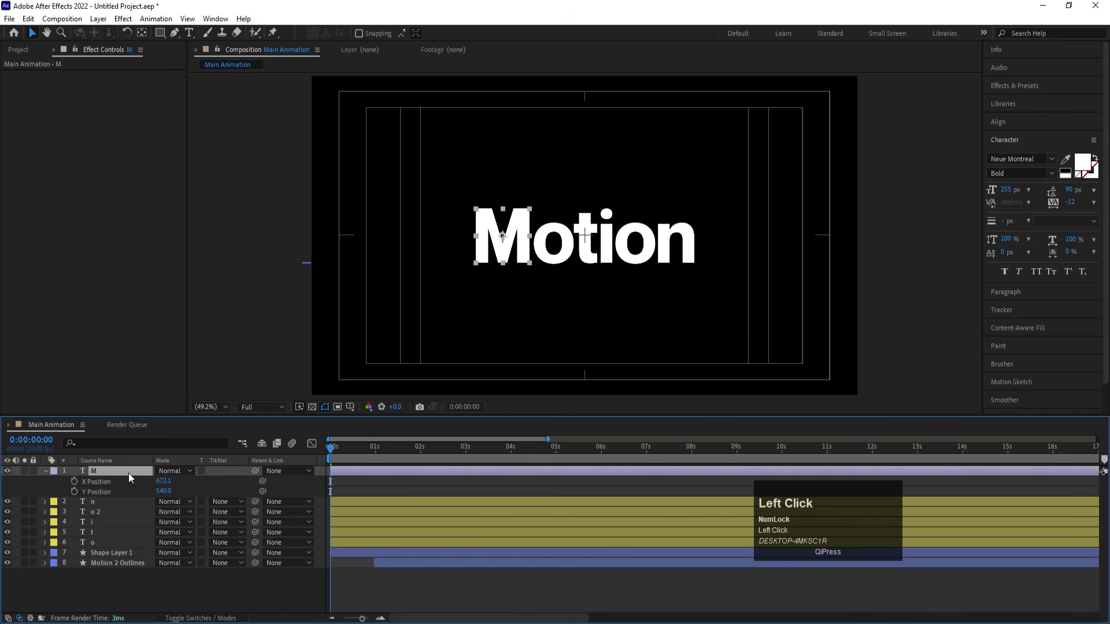
key("s")
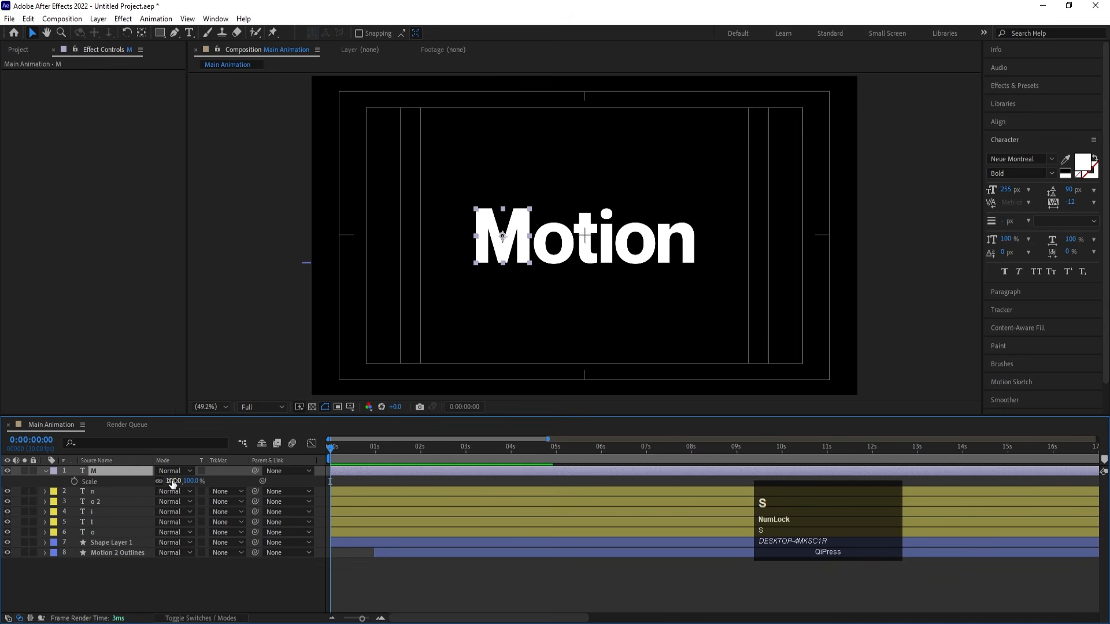
left_click(173, 482)
type("50")
key("Return")
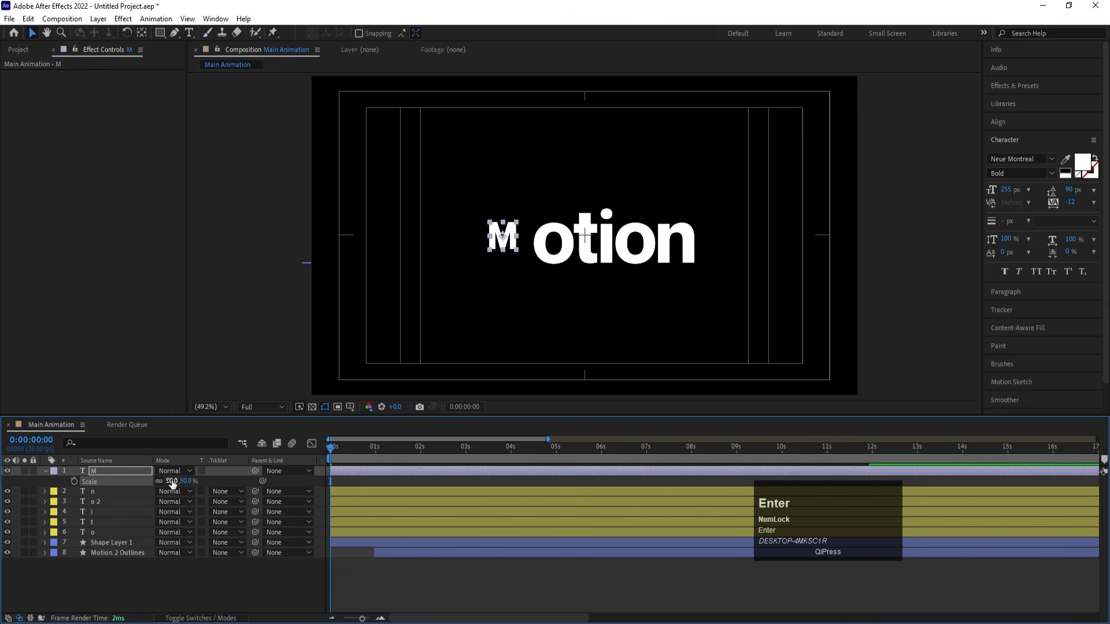
left_click(173, 481)
type("40")
key("Return")
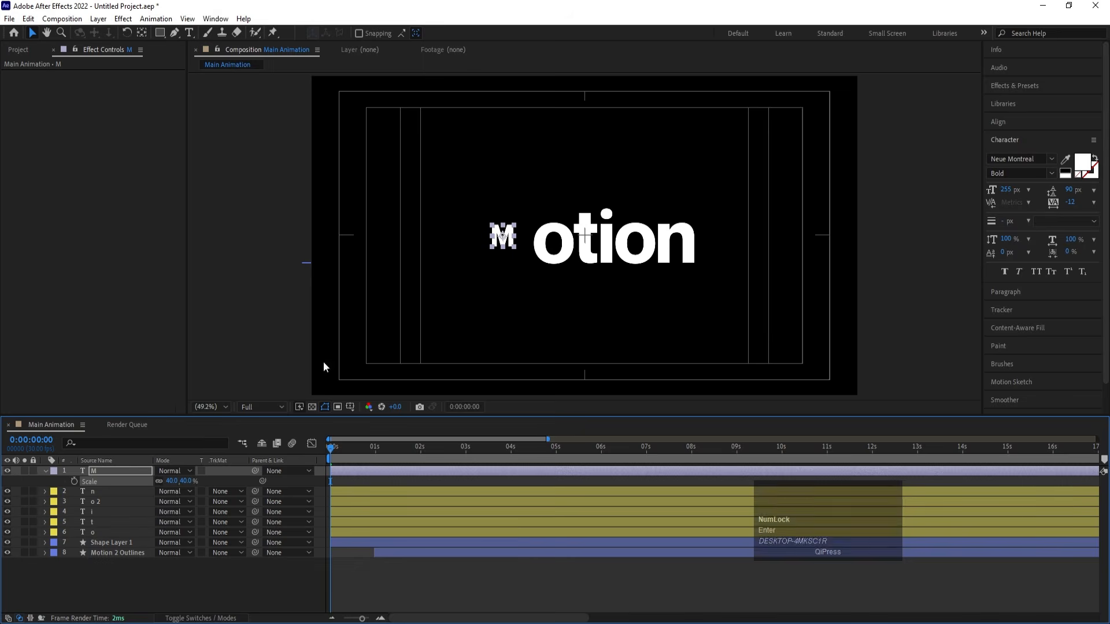
- Place the scaled M on top of the first o, at X 851.1 and Y 458.5
key("v")
scroll(503, 234, "up", 4, "alt")
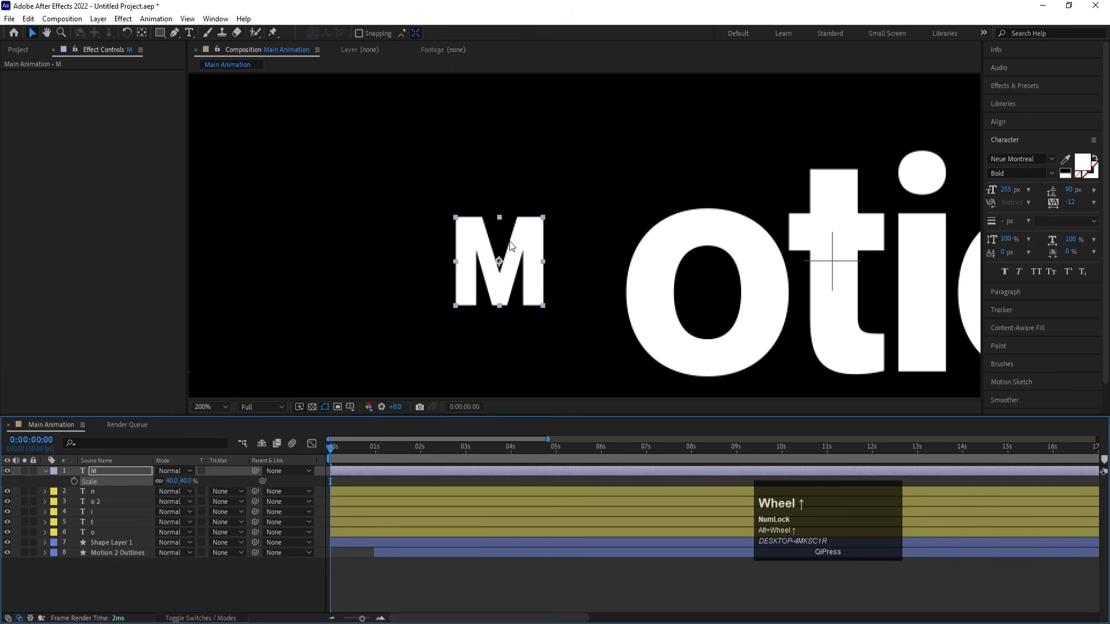
left_click_drag(504, 231, 716, 143)
key("p")
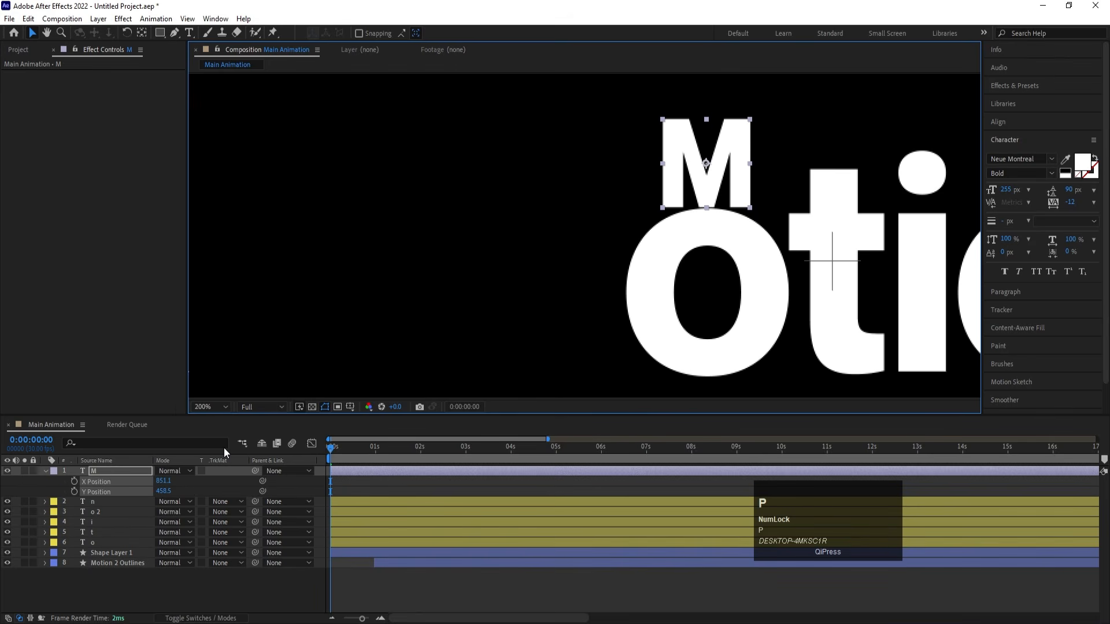
left_click(225, 408)
left_click(221, 207)
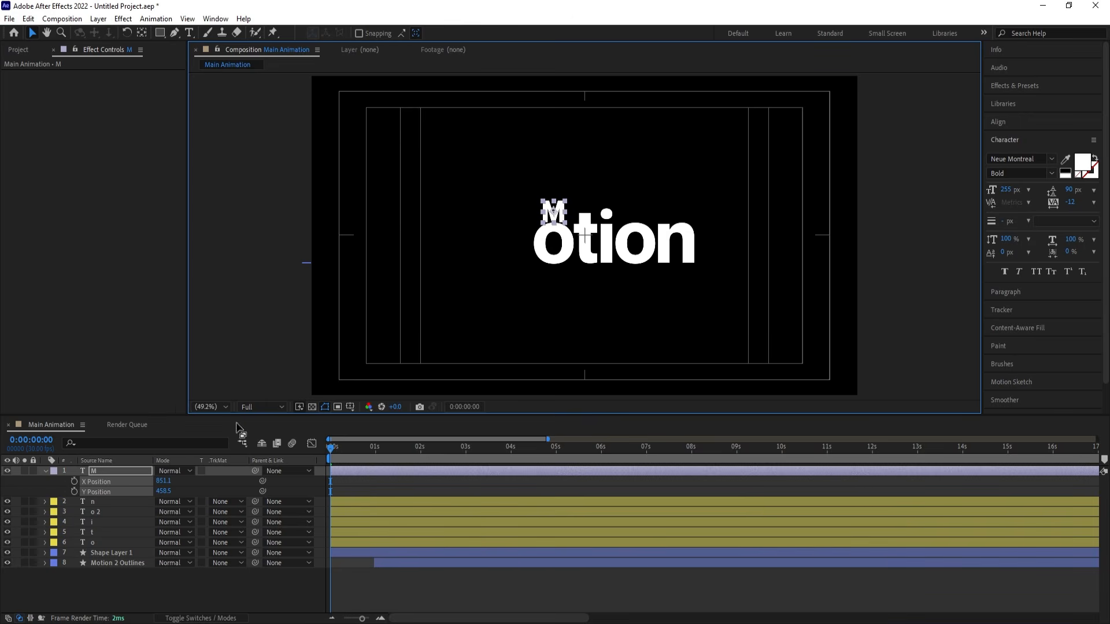
- Keyframe the M's Y Position from -57.5 at 0:00:00:00 to 458.5 at 0:00:01:00 so it drops in from above the frame
left_click(204, 482)
left_click(75, 491)
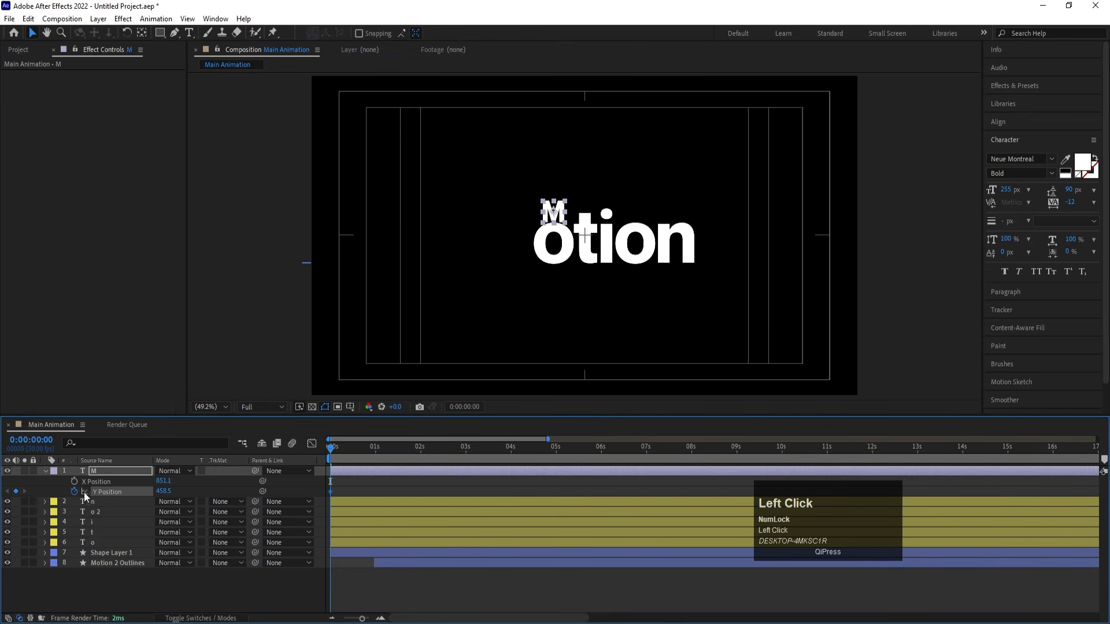
scroll(355, 501, "up", 3)
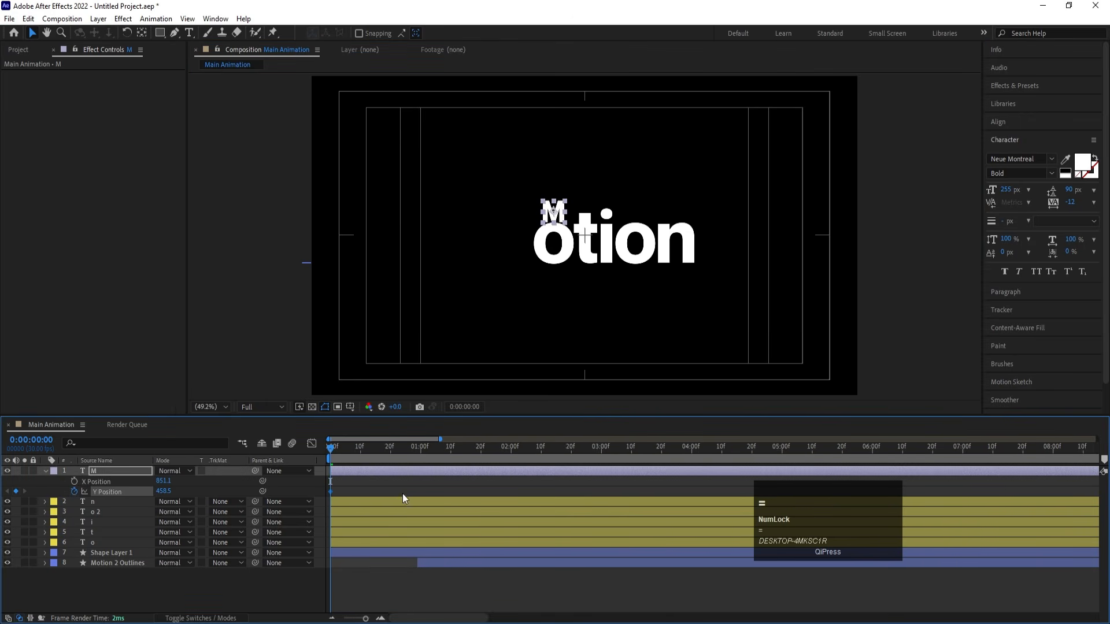
left_click(450, 454)
left_click_drag(450, 454, 512, 460)
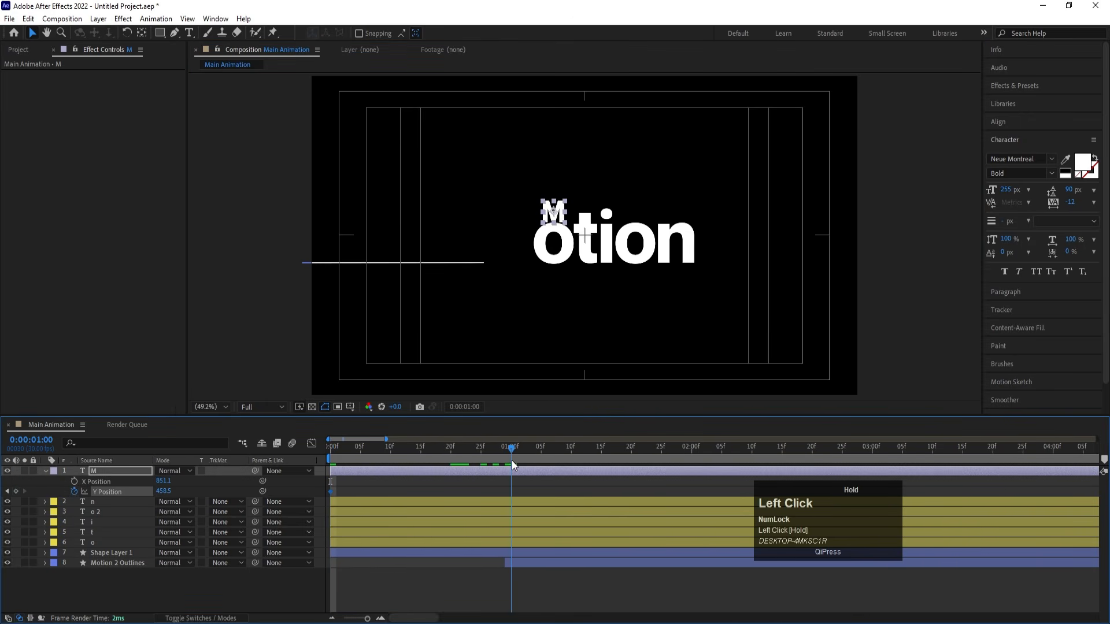
left_click(16, 492)
left_click_drag(347, 455, 214, 456)
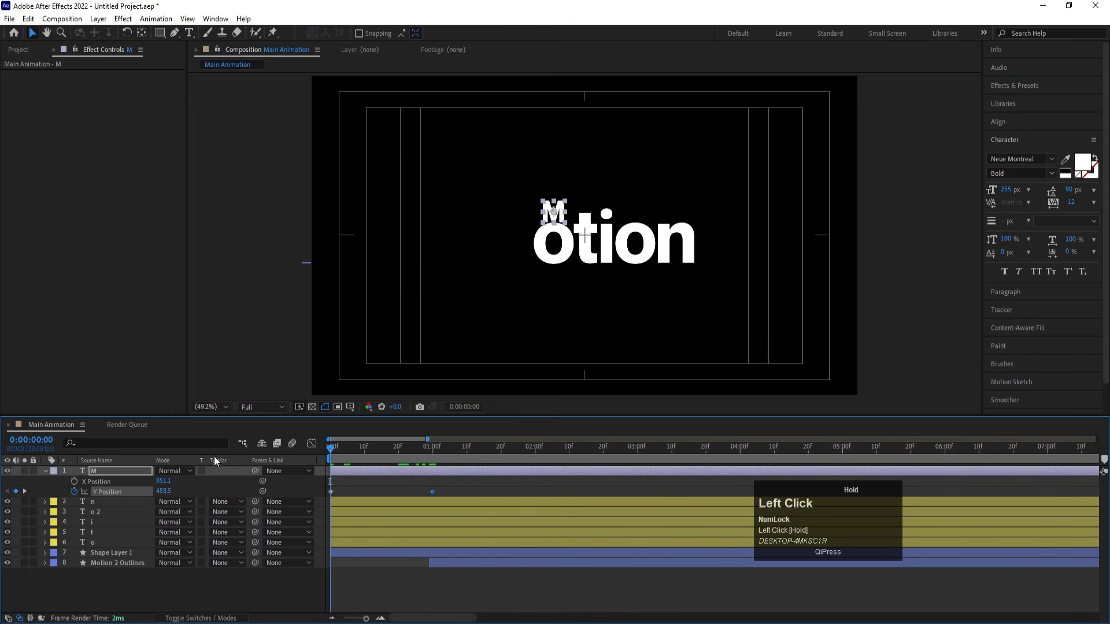
left_click_drag(174, 491, 76, 475)
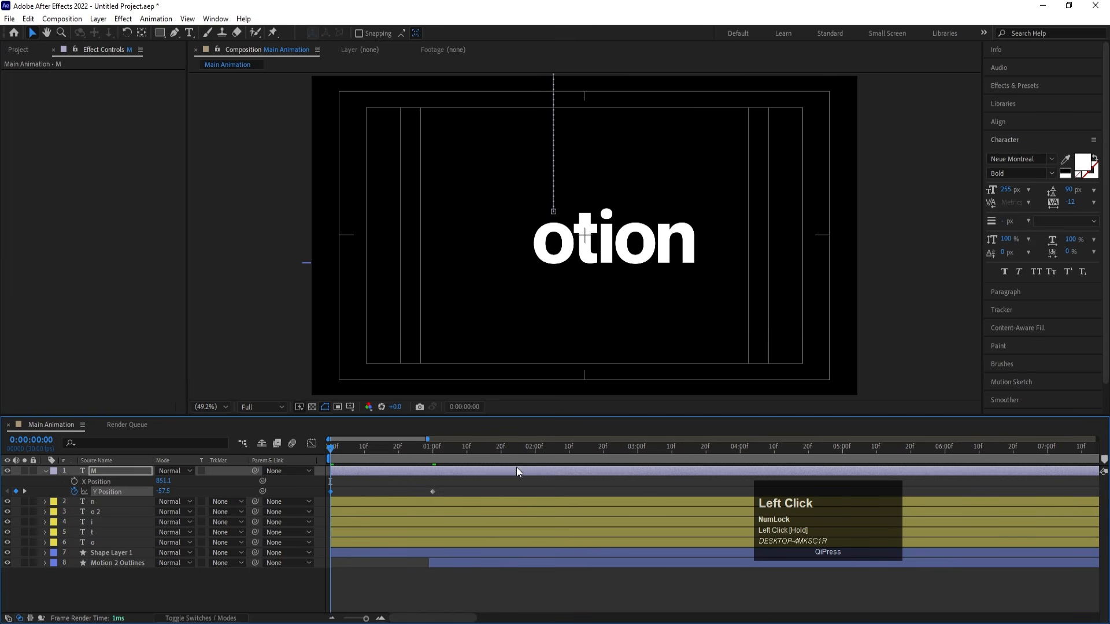
- Start X Position keyframes for the M at 0:00:01:00 and move it onto the t at 0:00:01:20, at X 960.1 and Y 426.5
left_click(432, 446)
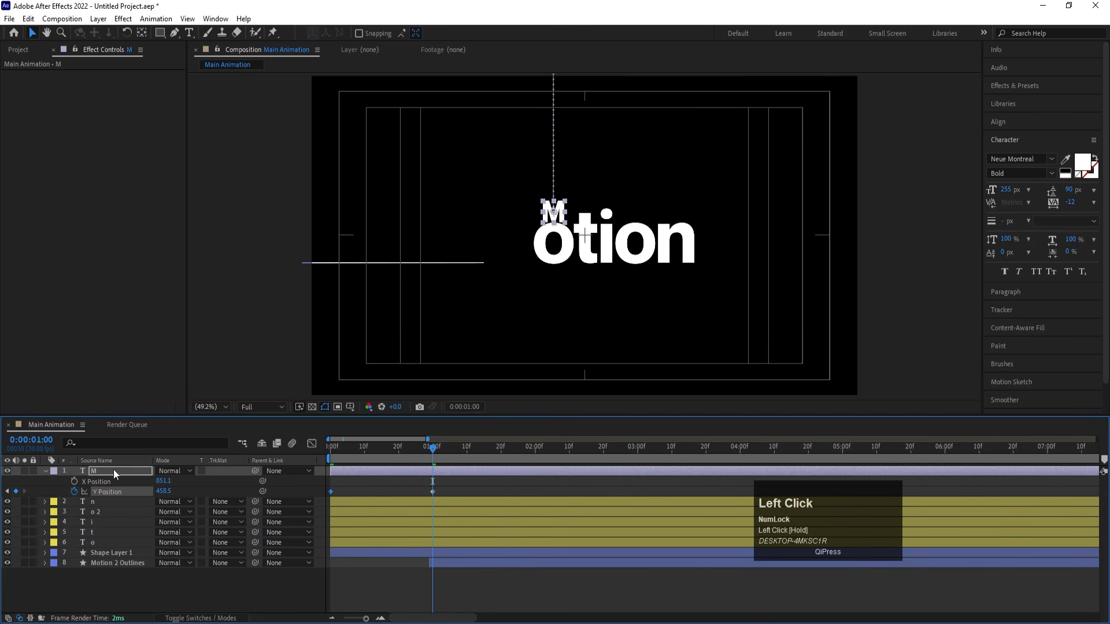
left_click(75, 481)
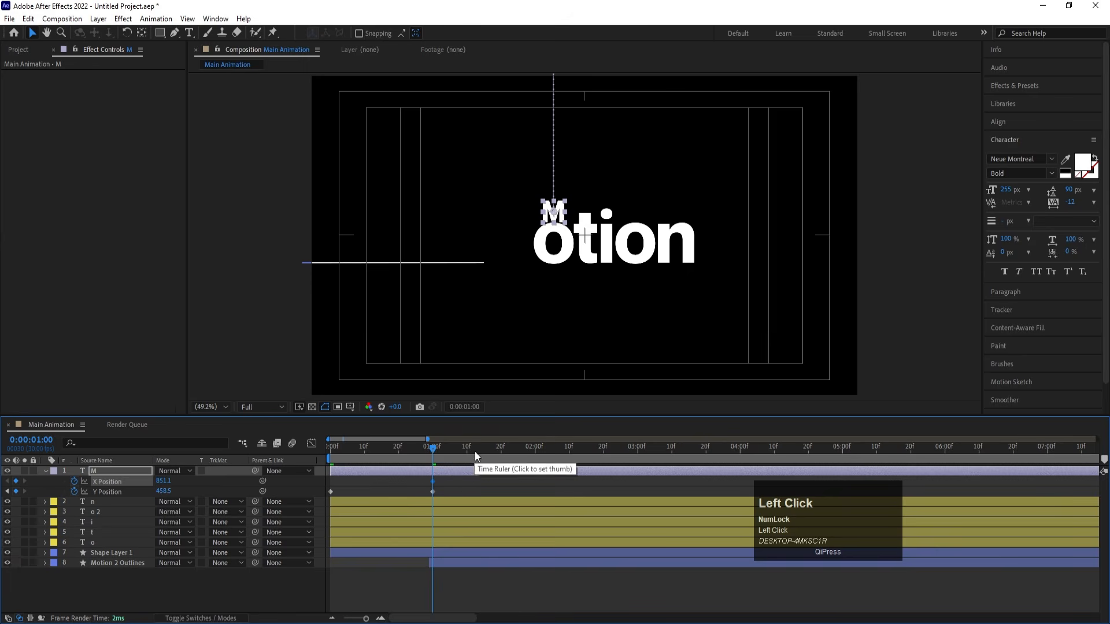
left_click_drag(474, 452, 500, 458)
left_click_drag(157, 482, 215, 477)
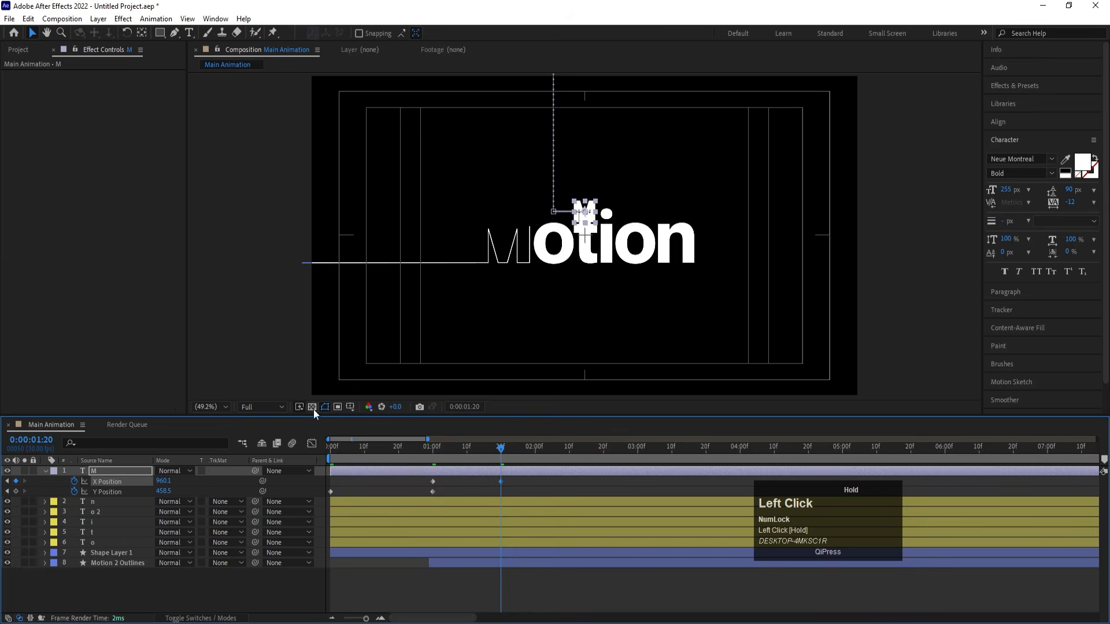
scroll(584, 234, "up", 4)
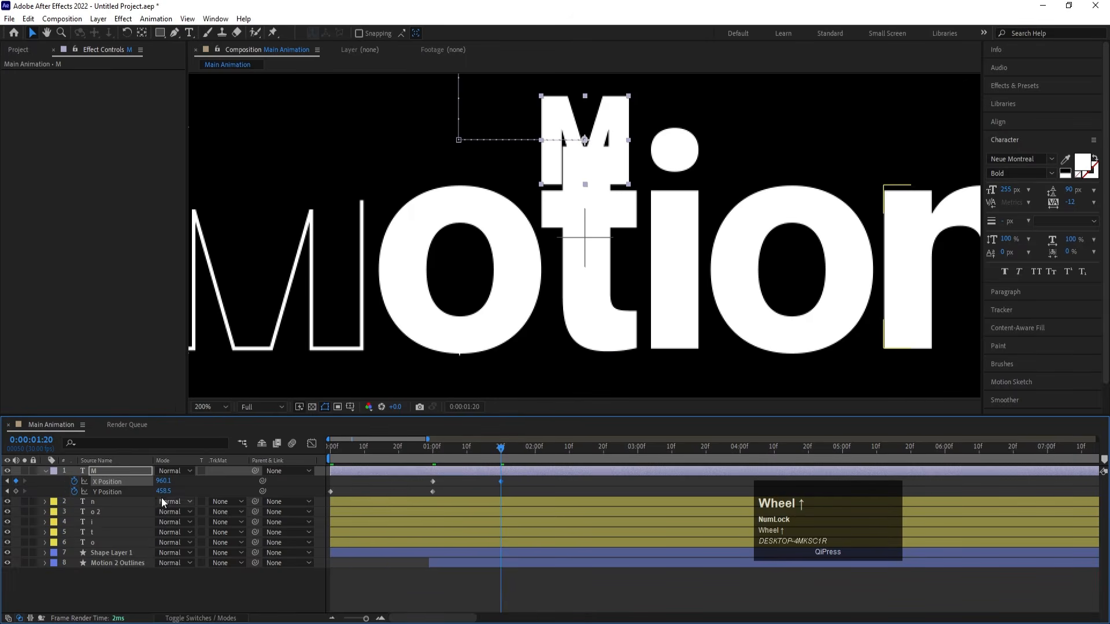
left_click_drag(164, 491, 136, 484)
- Keyframe the M onto the i at 0:00:02:10 (X 1036.1, Y 411.5) and onto the second o at 0:00:03:00 (X 1135.1, Y 459.5)
left_click_drag(529, 452, 570, 455)
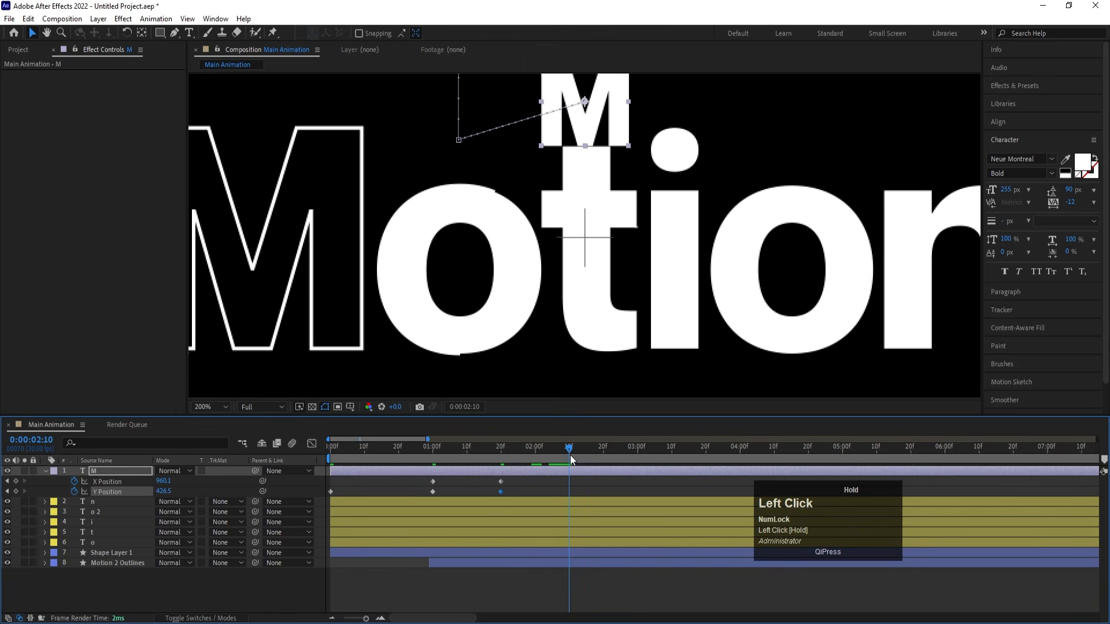
key("space")
left_click_drag(659, 257, 523, 348)
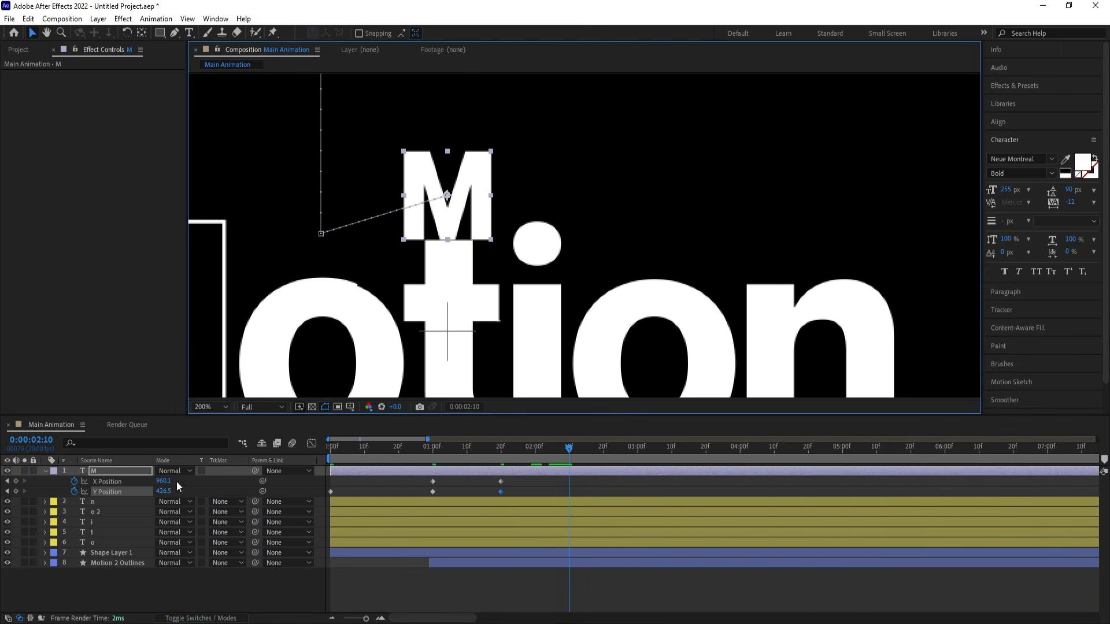
mouse_move(161, 484)
left_mouse_down()
mouse_move(210, 489)
mouse_move(151, 493)
left_mouse_up()
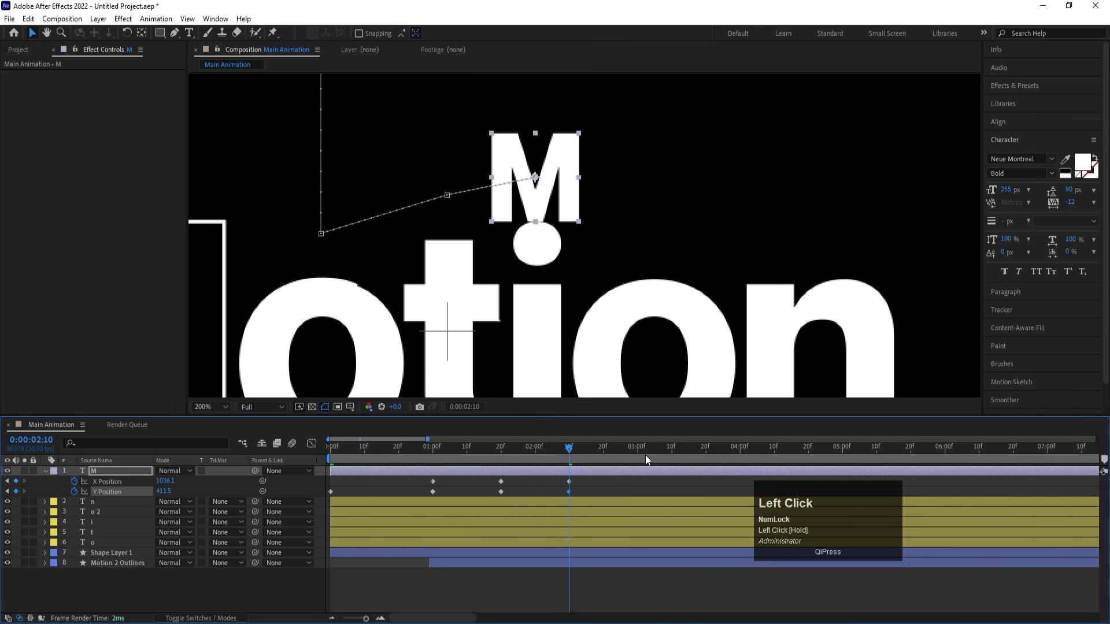
left_click_drag(635, 454, 639, 454)
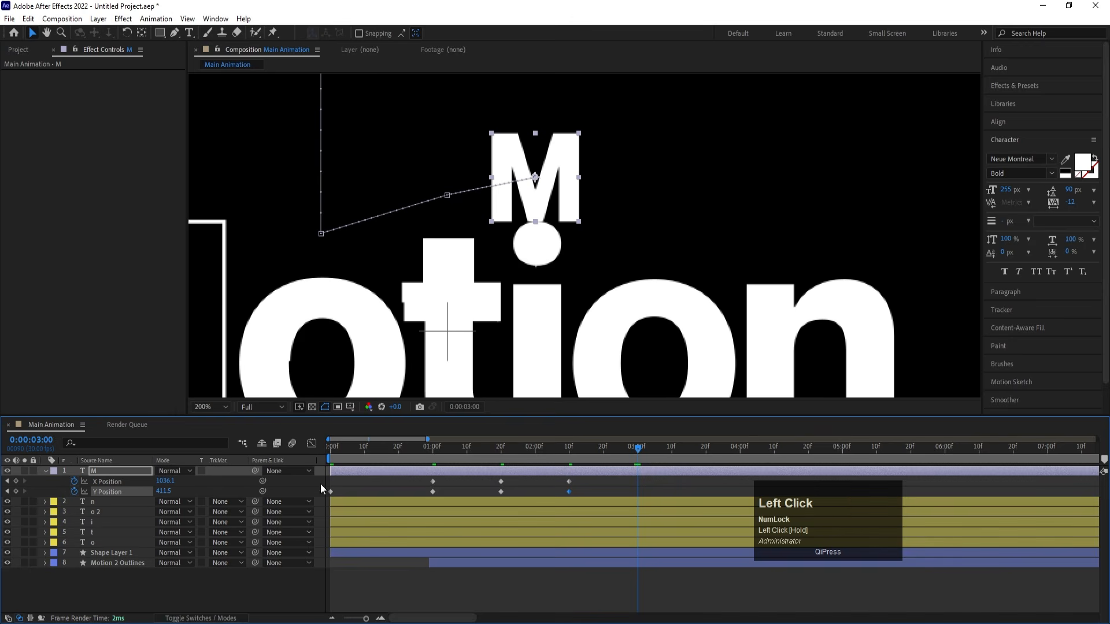
left_click_drag(170, 485, 206, 507)
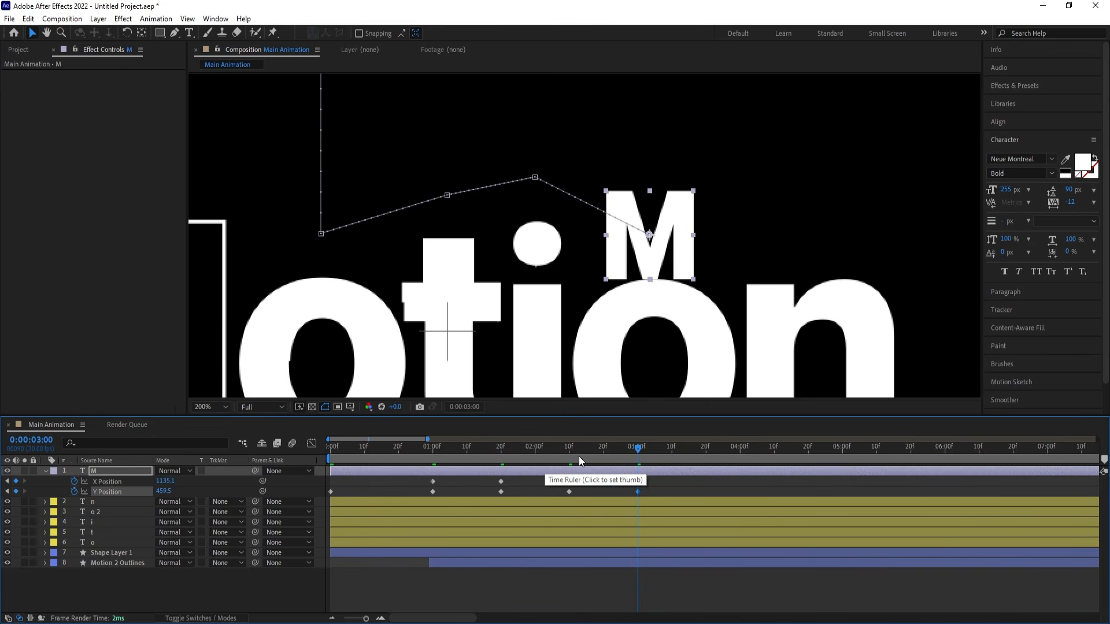
- Keyframe the M onto the n at 0:00:03:20, at X 1278.1 and Y 463.0
left_click_drag(643, 453, 707, 453)
left_click_drag(167, 482, 246, 478)
key("Down")
key("Down")
key("Down")
key("Down")
key("Down")
key("Down")
key("Down")
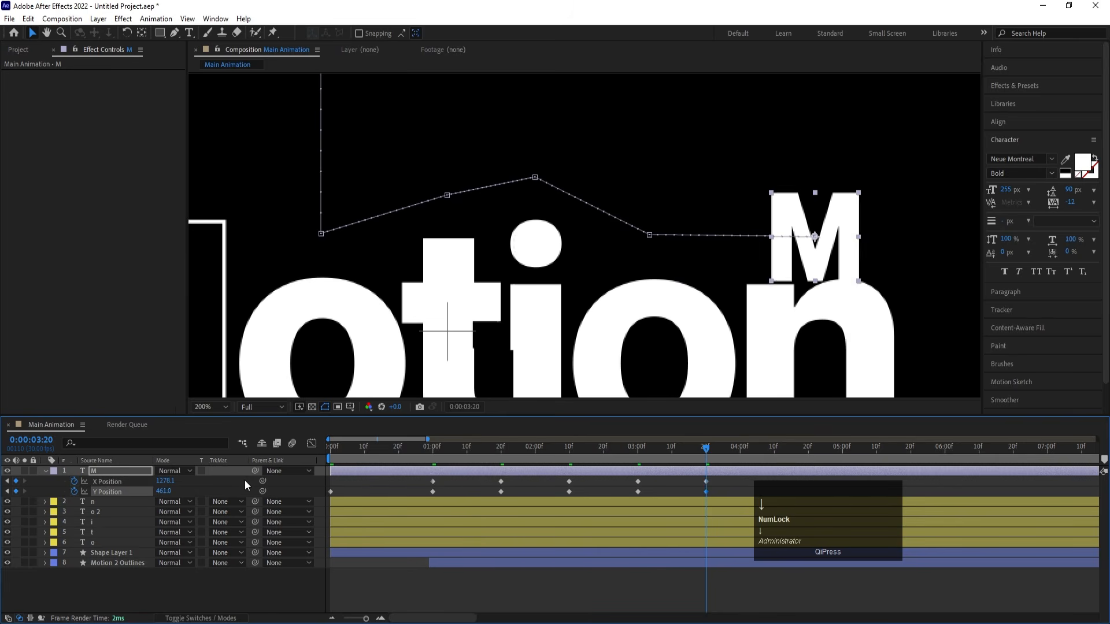
- Keyframe the M inside its own outline at 0:00:05:00, at X 677.1 and Y 534.0, and return the playhead to 0:00:03:20
key("minus")
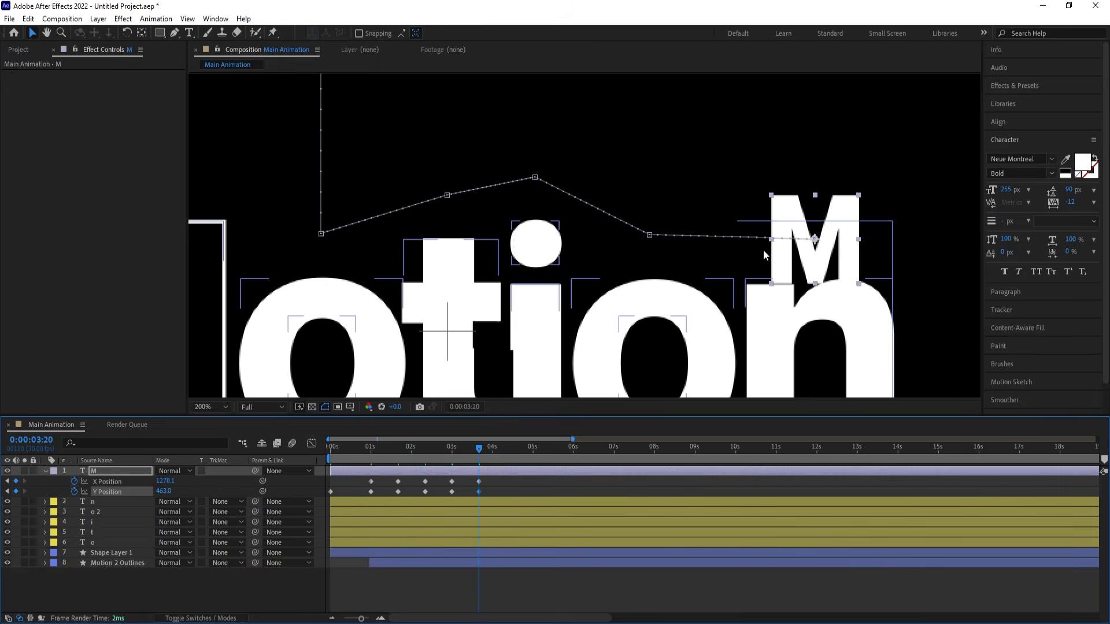
scroll(746, 250, "down", 2)
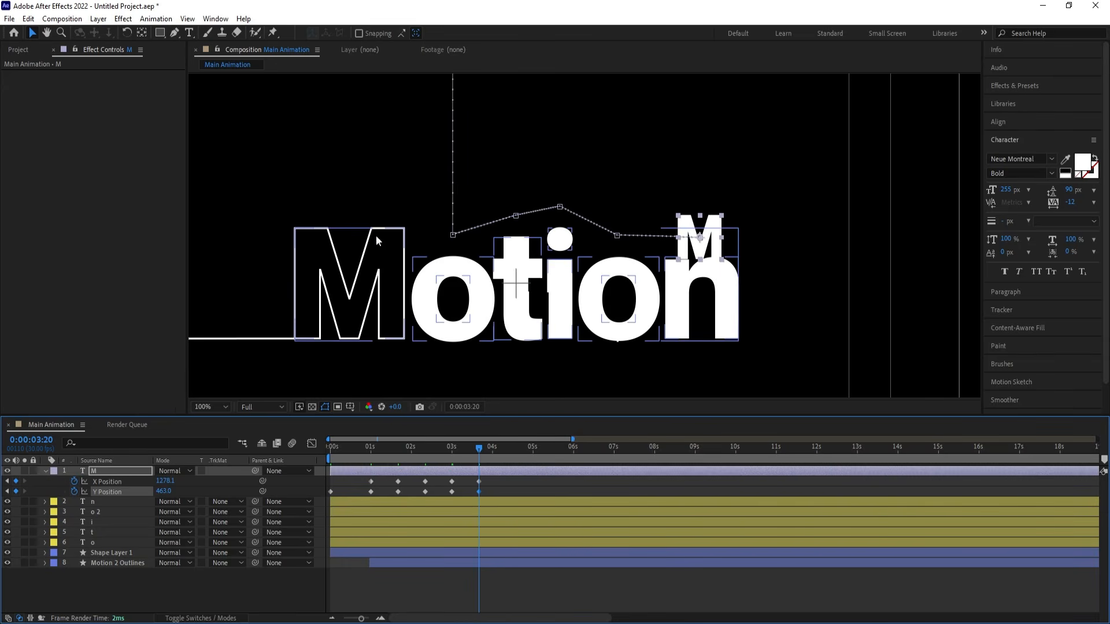
key("equal")
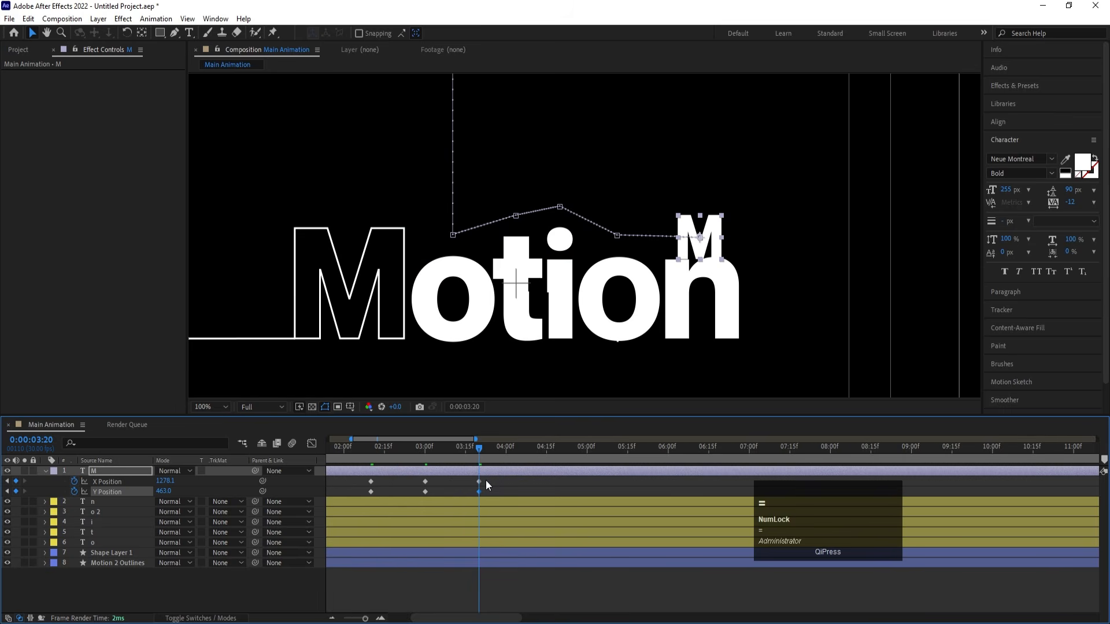
key("equal")
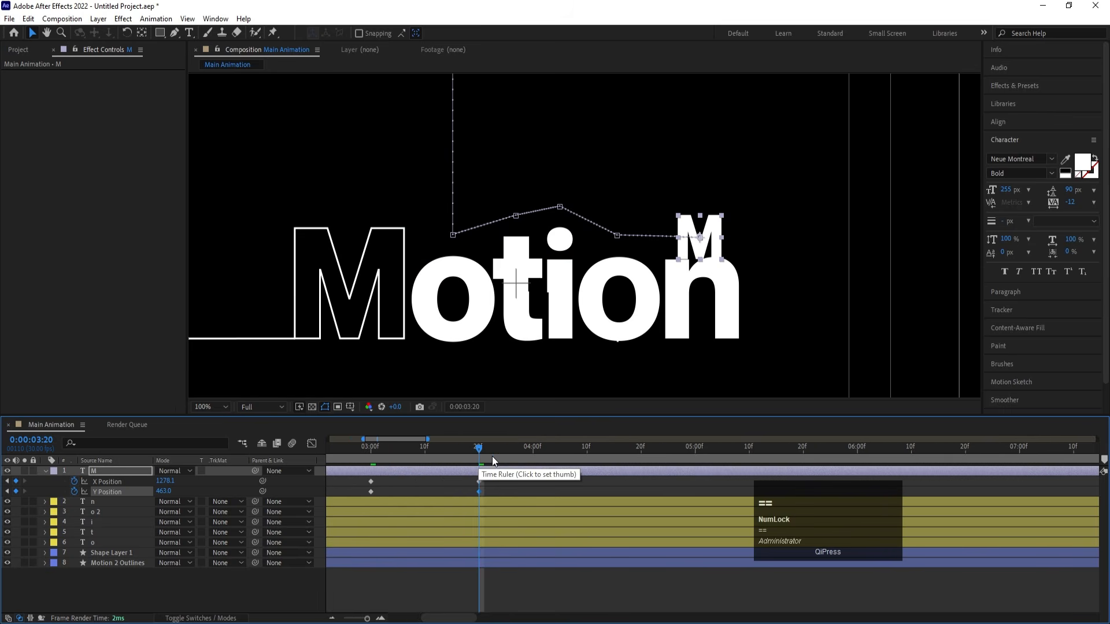
left_click_drag(477, 451, 692, 460)
key("minus")
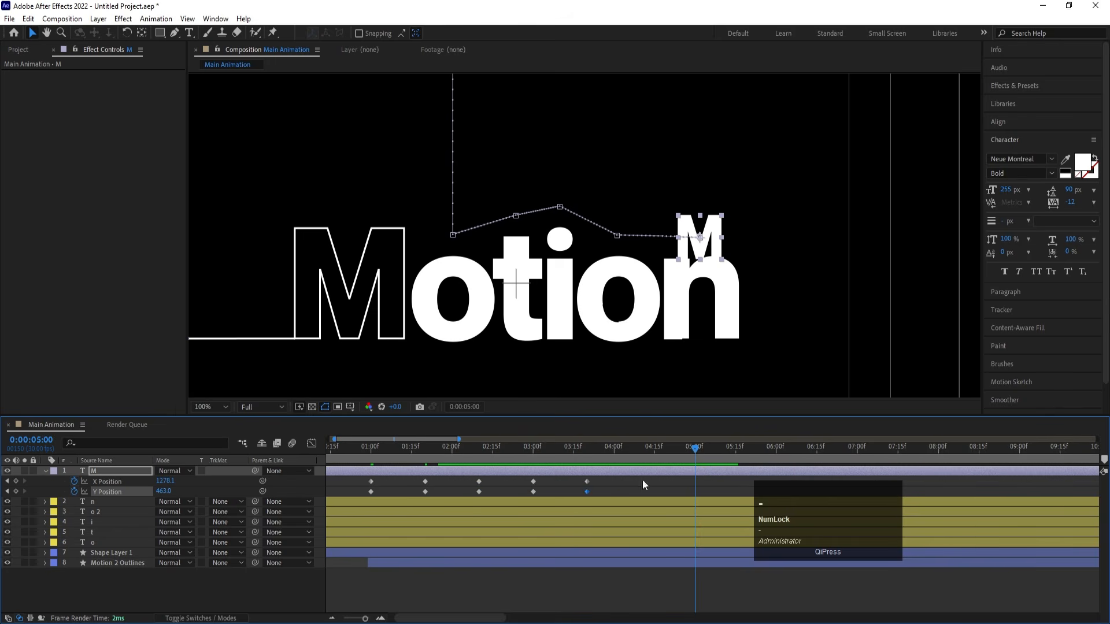
left_click_drag(165, 481, 2, 483)
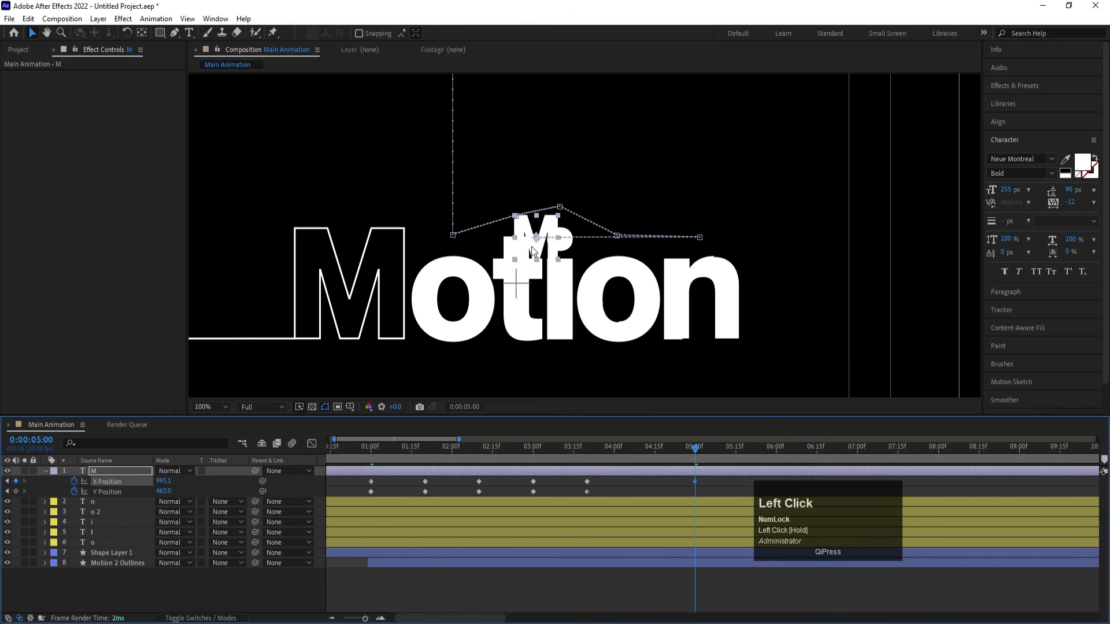
left_click_drag(535, 251, 353, 291)
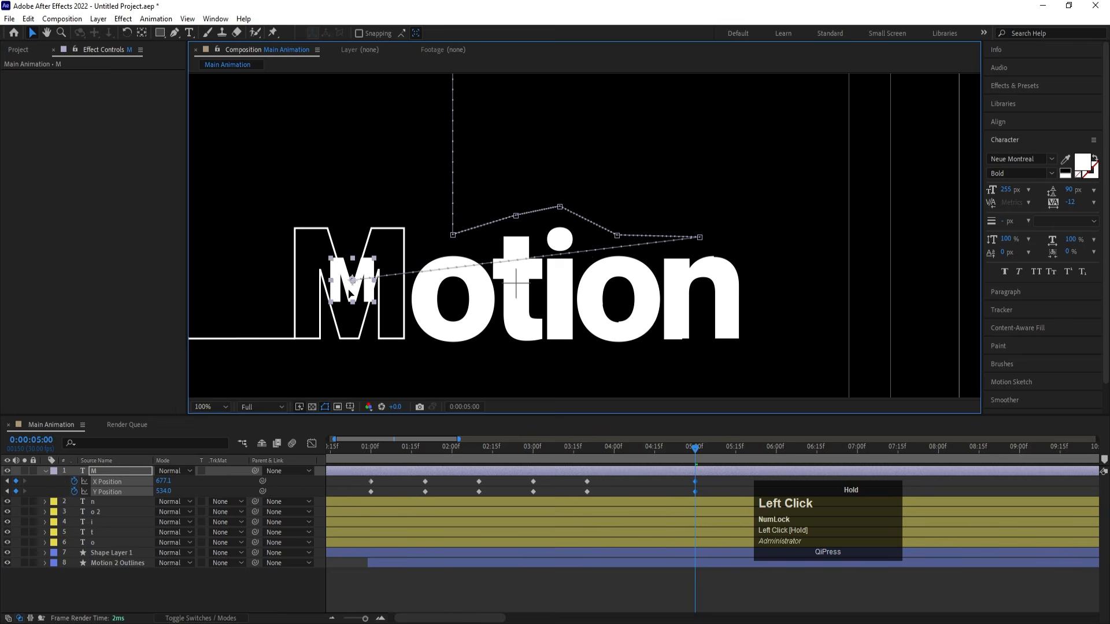
left_click_drag(612, 449, 586, 449)
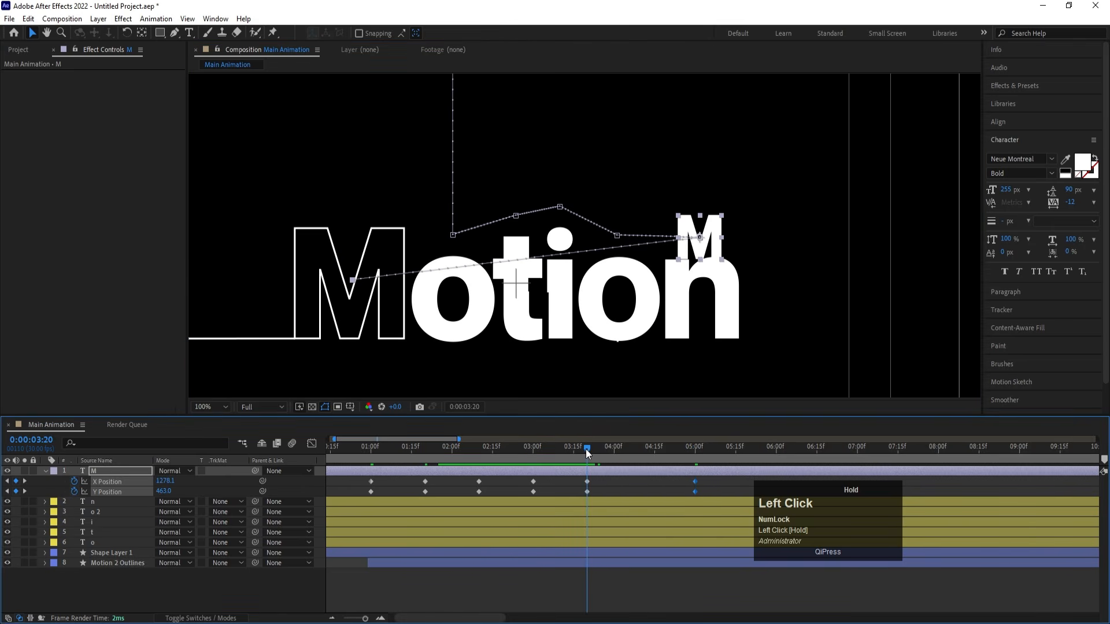
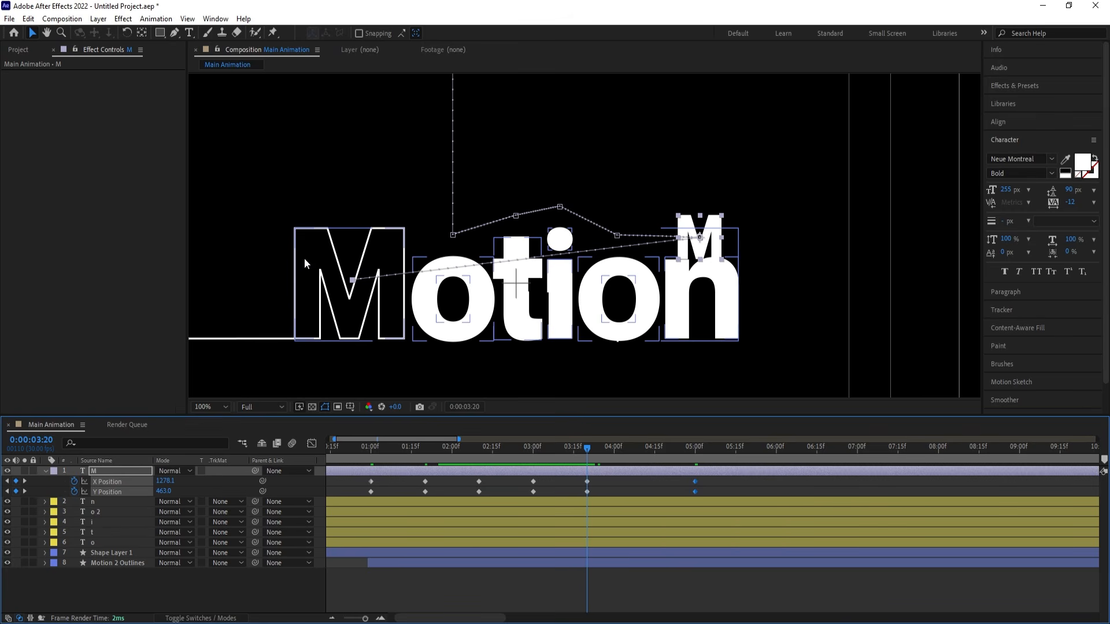
- Start Scale keyframes for the M at 0:00:03:20 and scale it to 100% at 0:00:05:00
key("s")
left_click(76, 480)
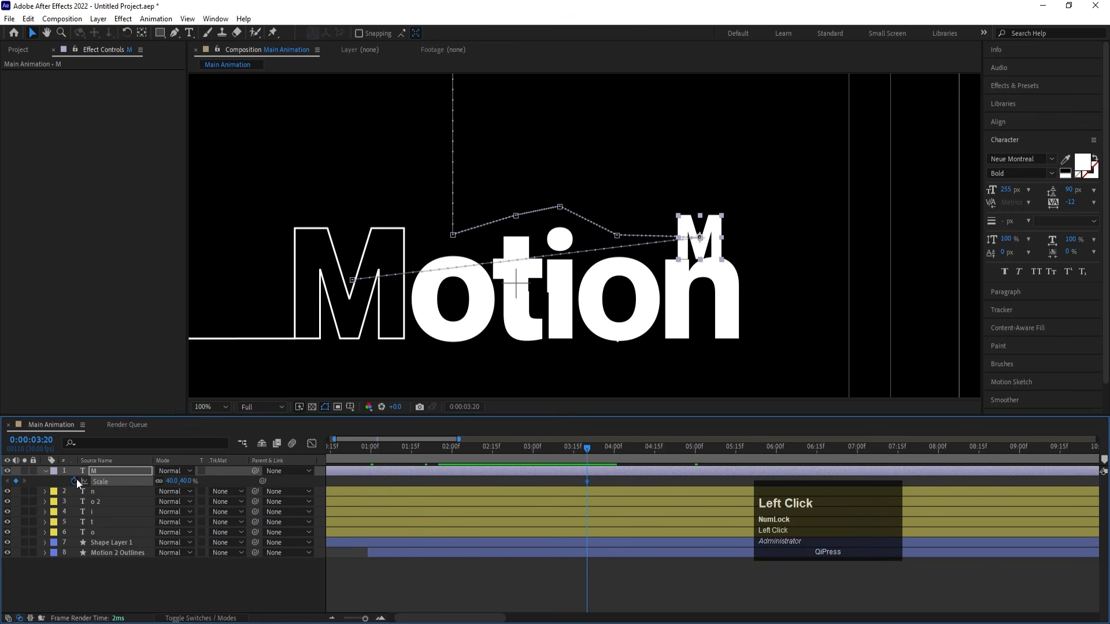
key("u")
key("k")
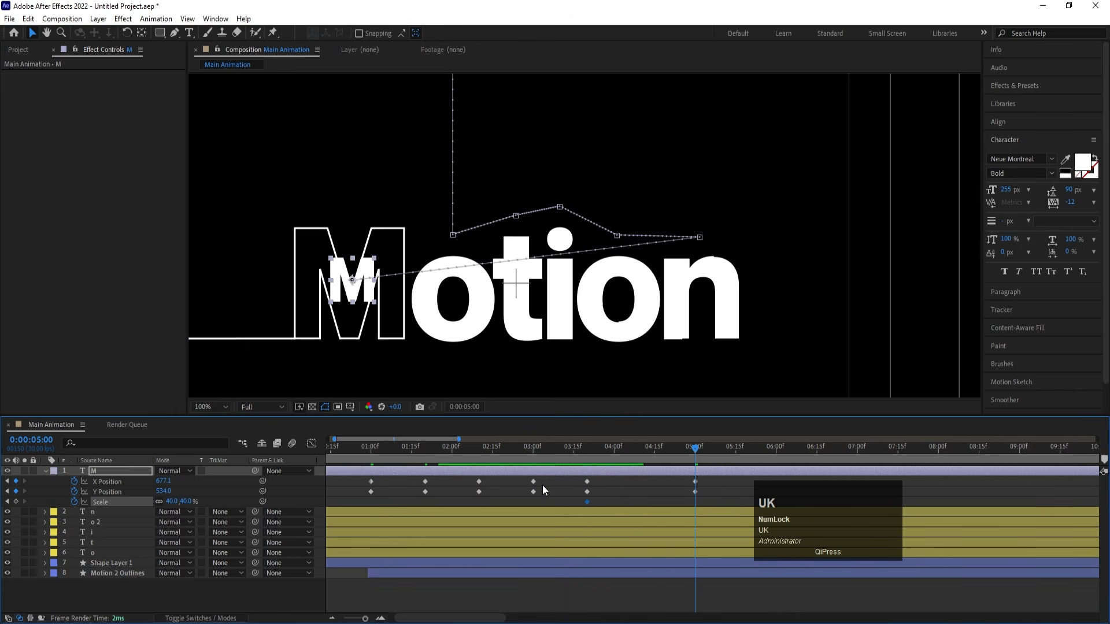
left_click(172, 501)
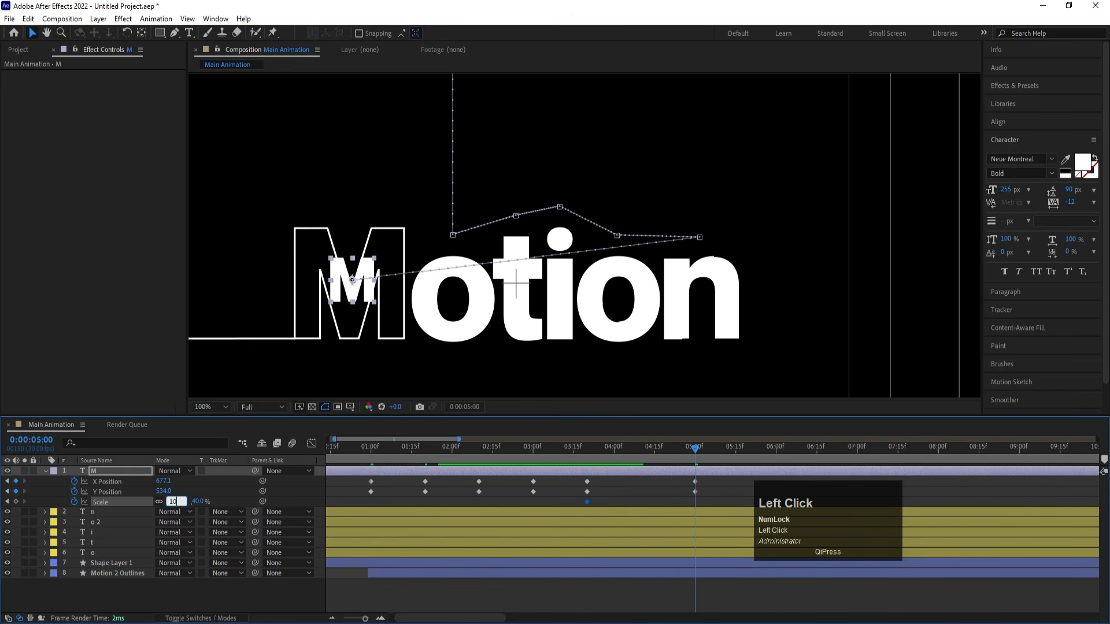
type("100")
key("Return")
- Step back and forth through the M's keyframes to check its position on each letter
left_click_drag(605, 452, 538, 456)
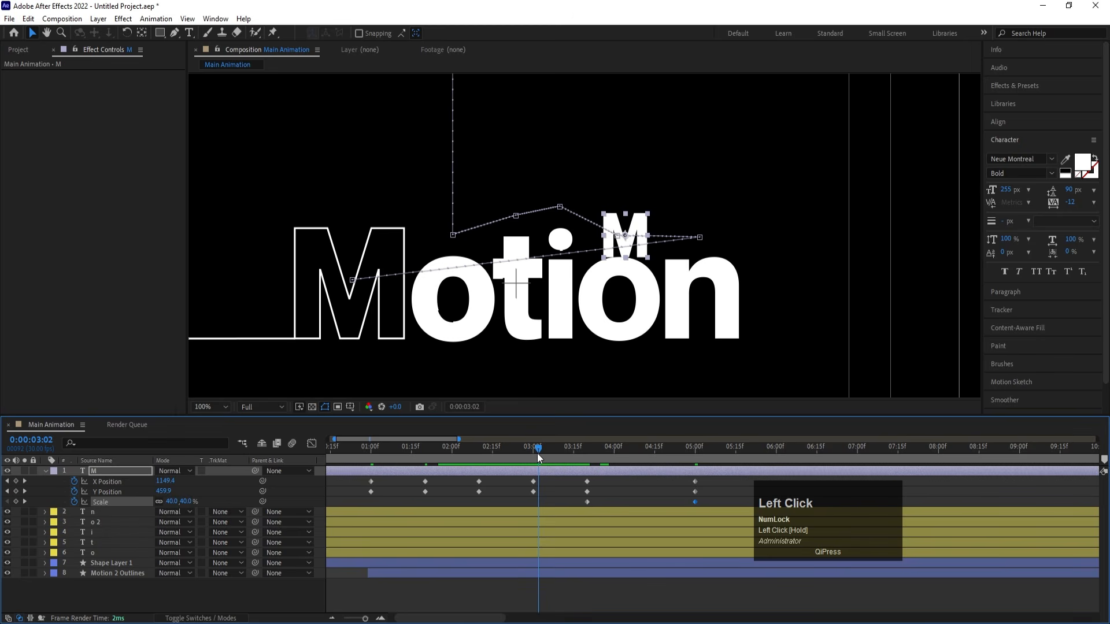
key("j")
key("k")
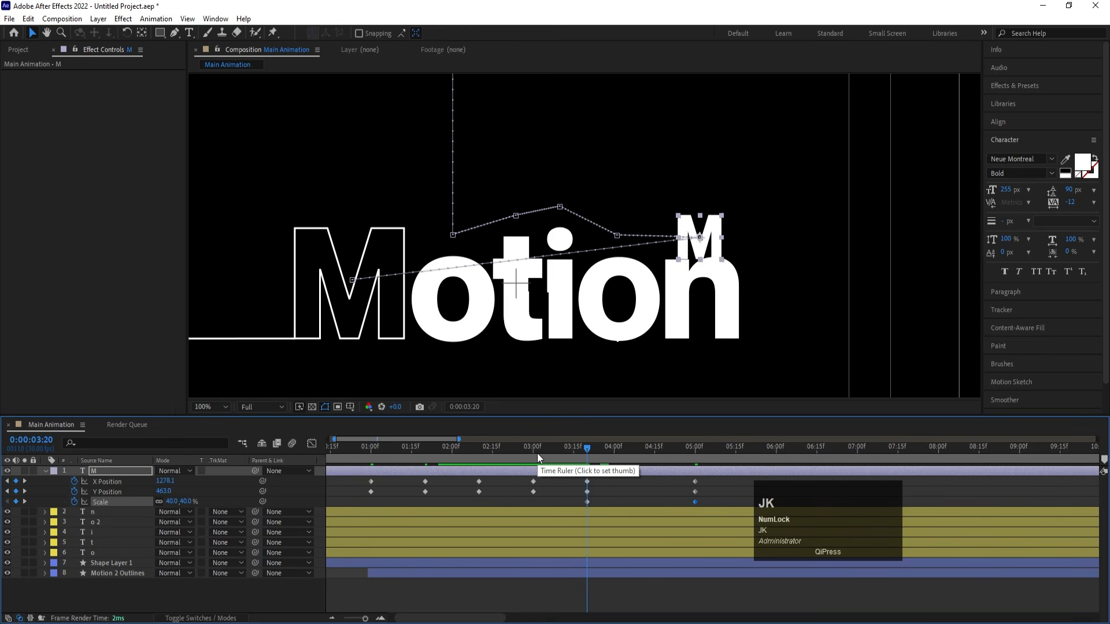
key("j")
key("j")
key("j")
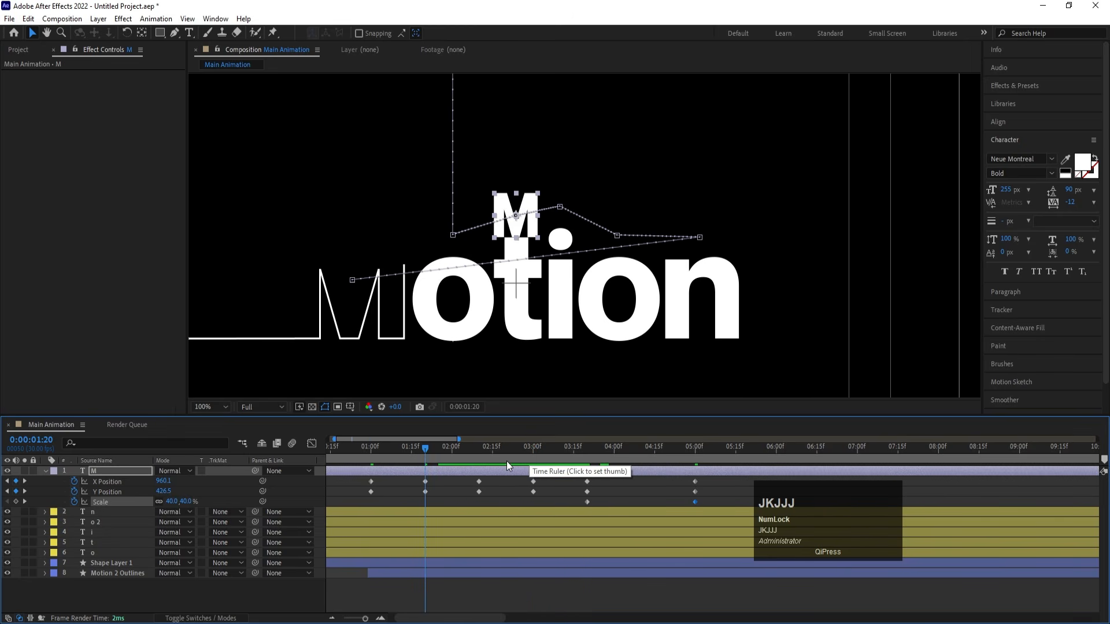
key("k")
key("k")
key("k")
key("k")
key("k")
key("k")
key("j")
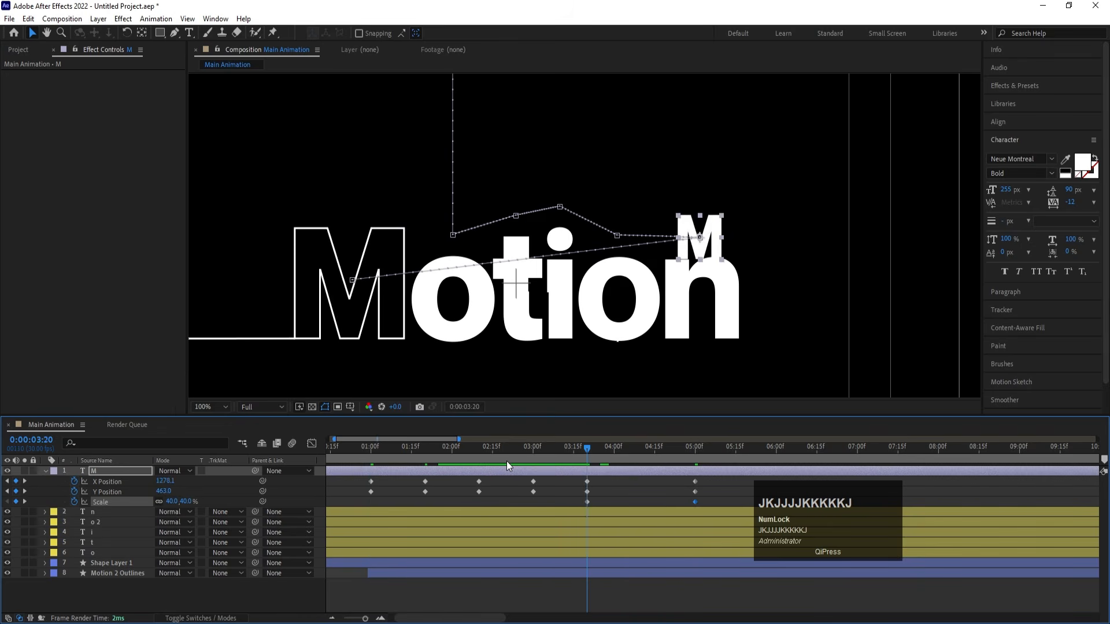
key("j")
key("j")
key("j")
key("k")
key("k")
key("k")
key("k")
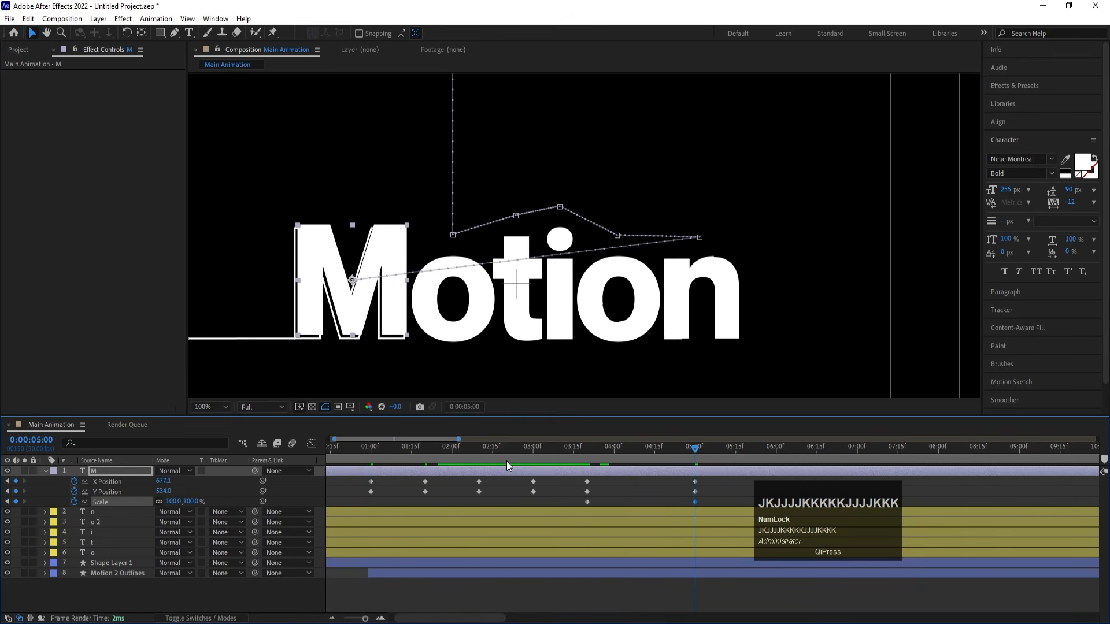
- Nudge the M left to X Position 672.1 at 0:00:05:00, aligning it with its outline
left_click(625, 490)
left_click(619, 473)
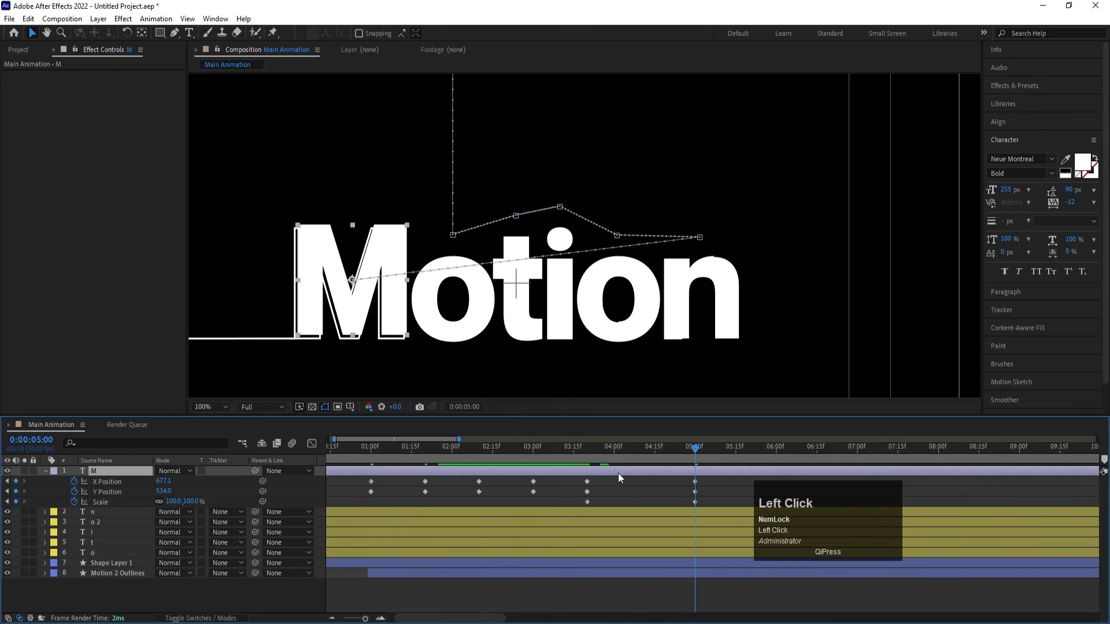
key("Left")
key("Left")
key("Left")
key("Left")
key("Left")
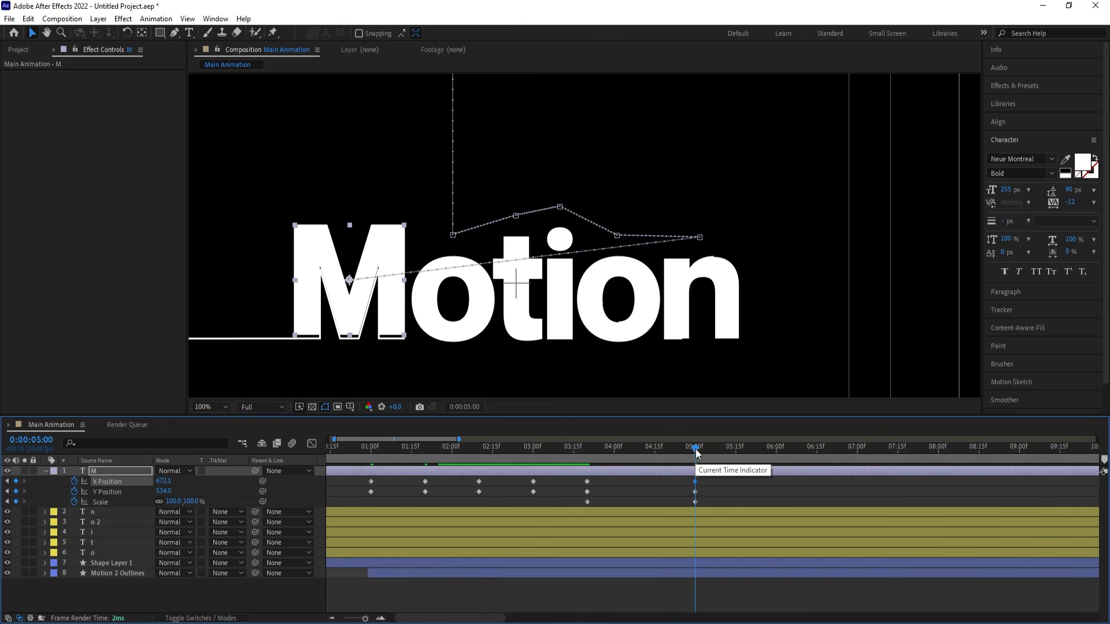
left_click_drag(694, 447, 683, 449)
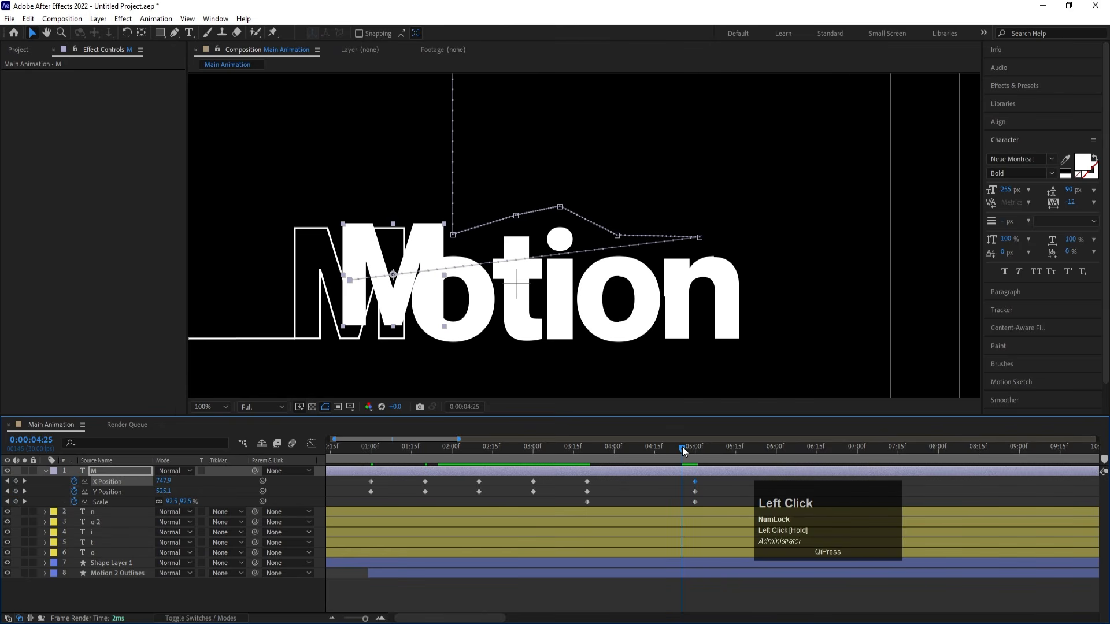
key("Down")
key("Down")
key("Down")
key("Down")
key("Down")
key("Down")
key("Down")
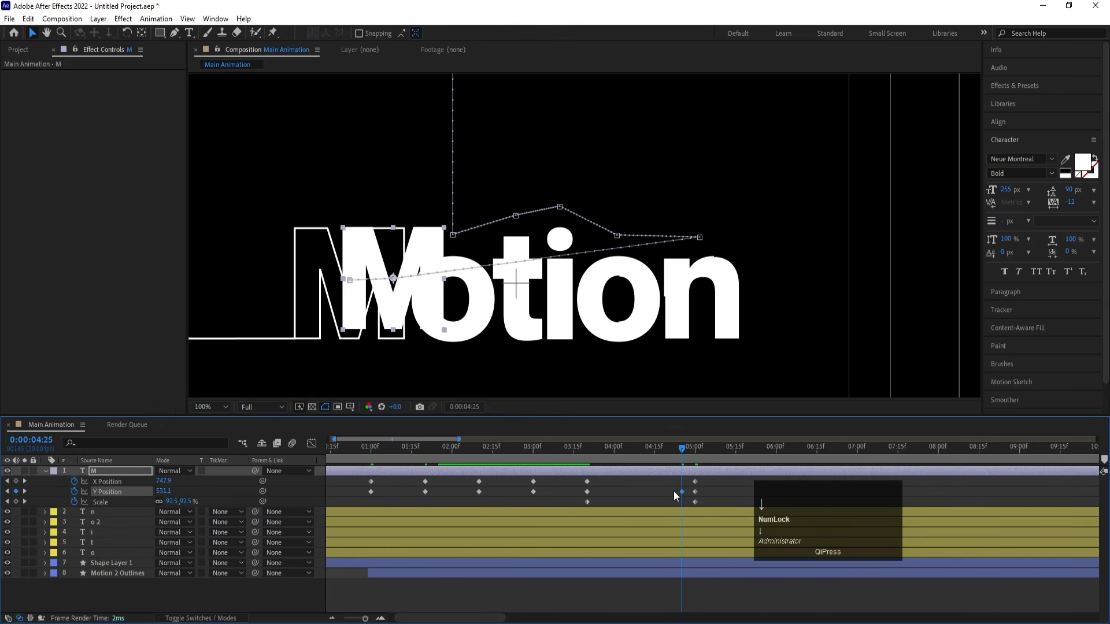
mouse_move(675, 489)
left_mouse_down()
mouse_move(700, 515)
mouse_move(687, 498)
left_mouse_up()
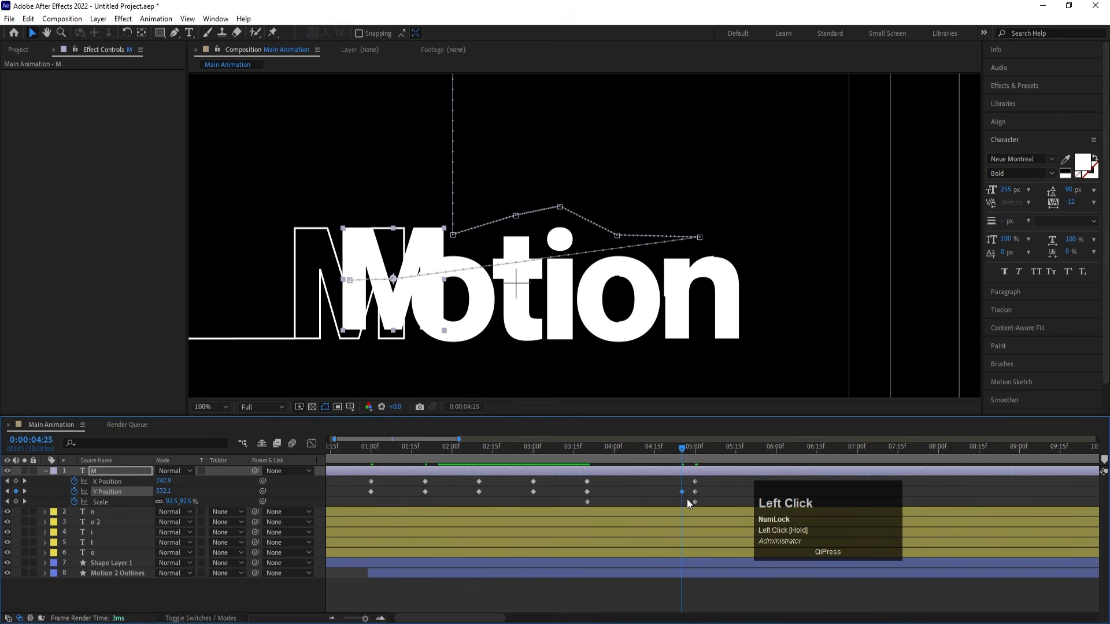
key("Delete")
- Nudge the M down to Y Position 540.0 at 0:00:05:00 so it fills its outline
key("k")
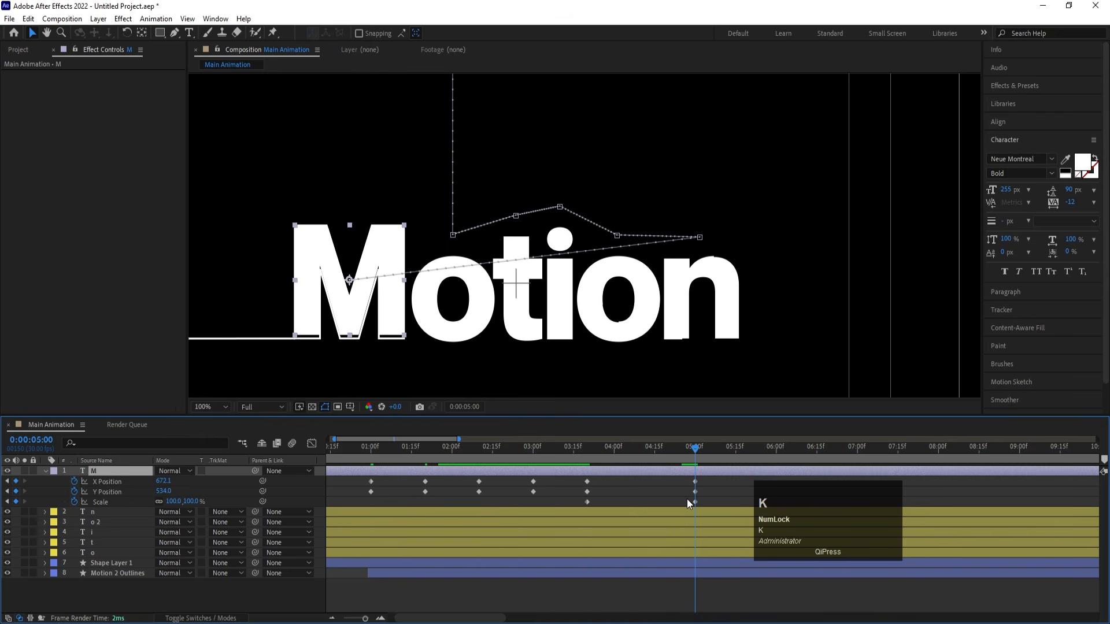
key("Down")
key("Down")
key("Down")
key("Down")
key("Down")
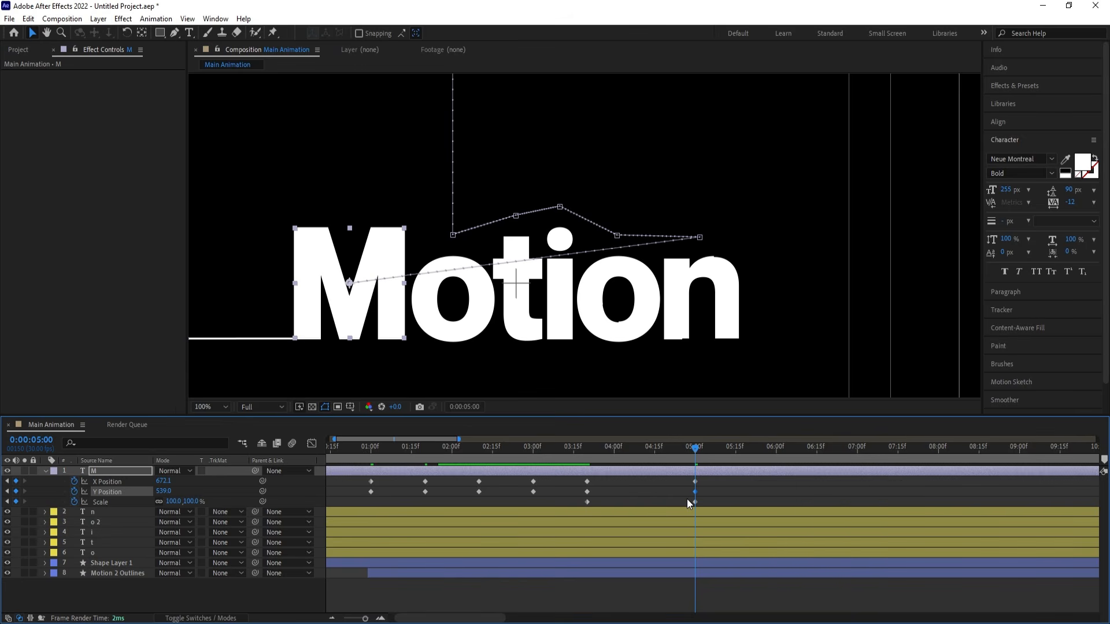
key("Down")
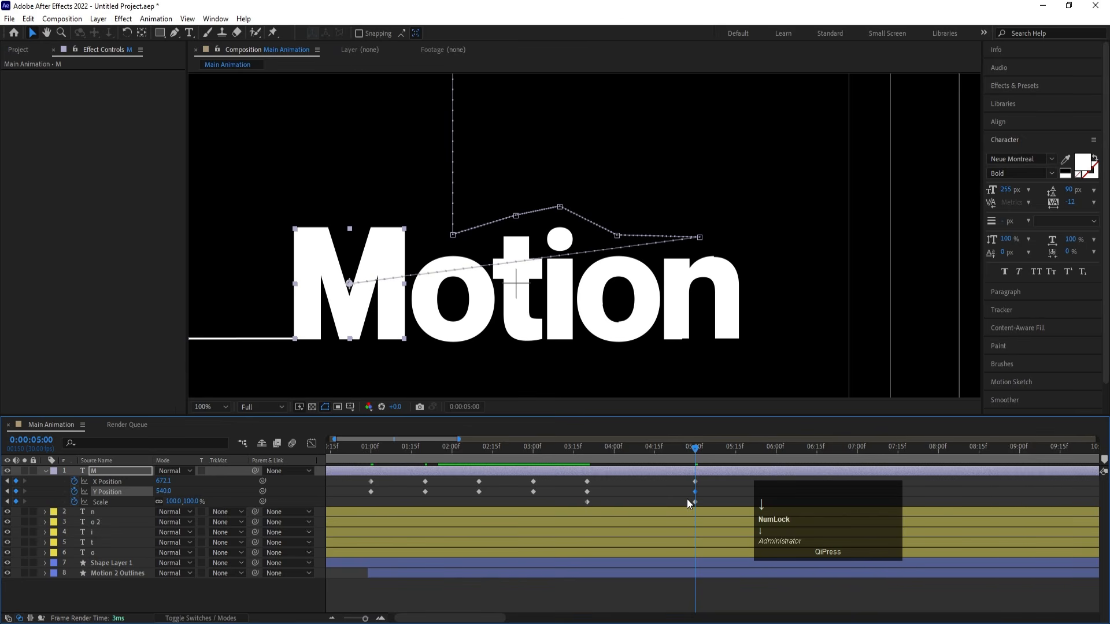
- Fit the whole composition in the viewer and preview the M's animation from the first frame
key("j")
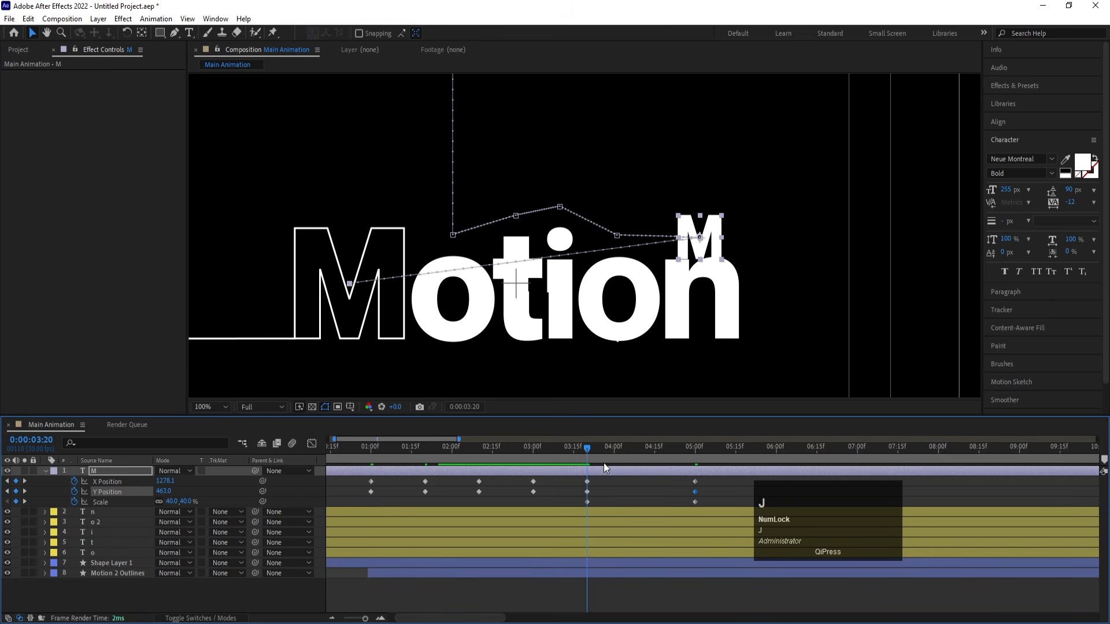
key("minus")
key("minus")
left_click_drag(467, 461, 252, 429)
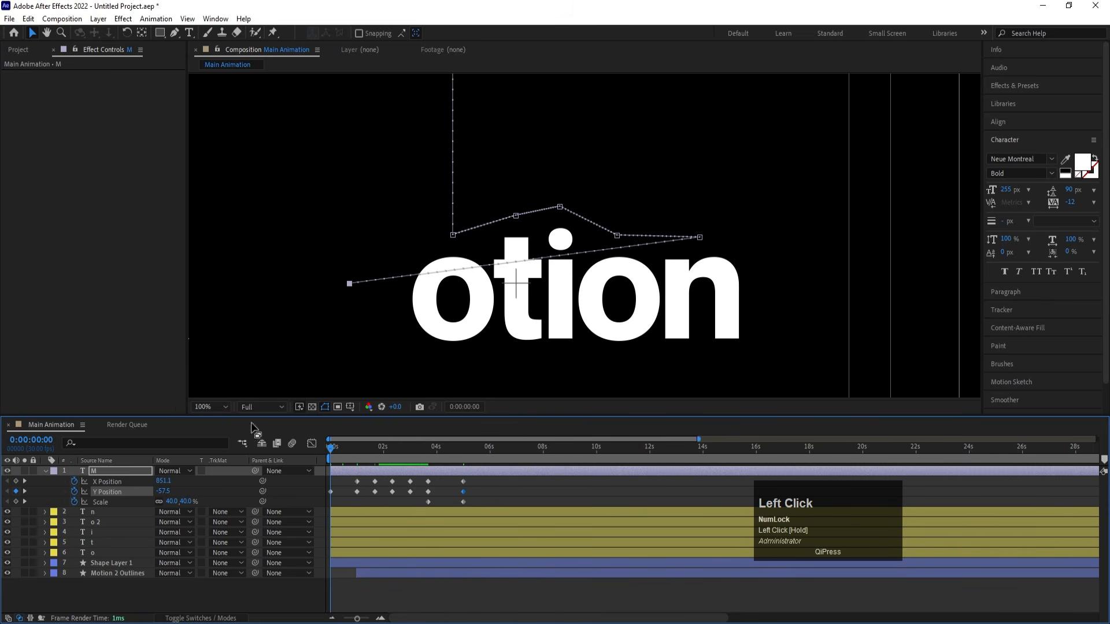
left_click(196, 407)
left_click(227, 195)
key("space")
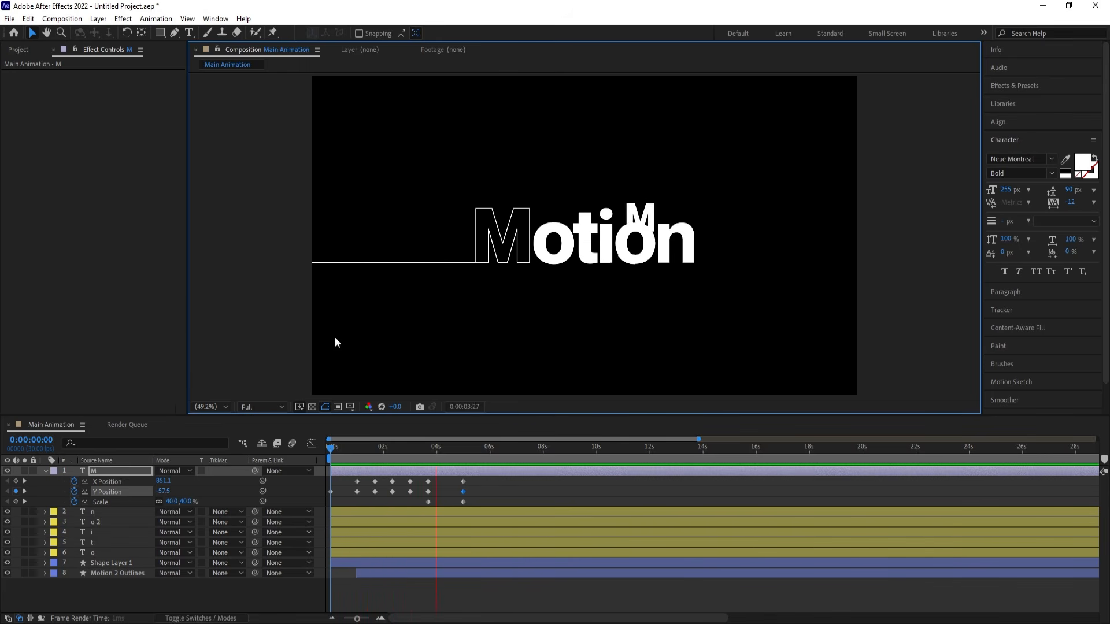
key("space")
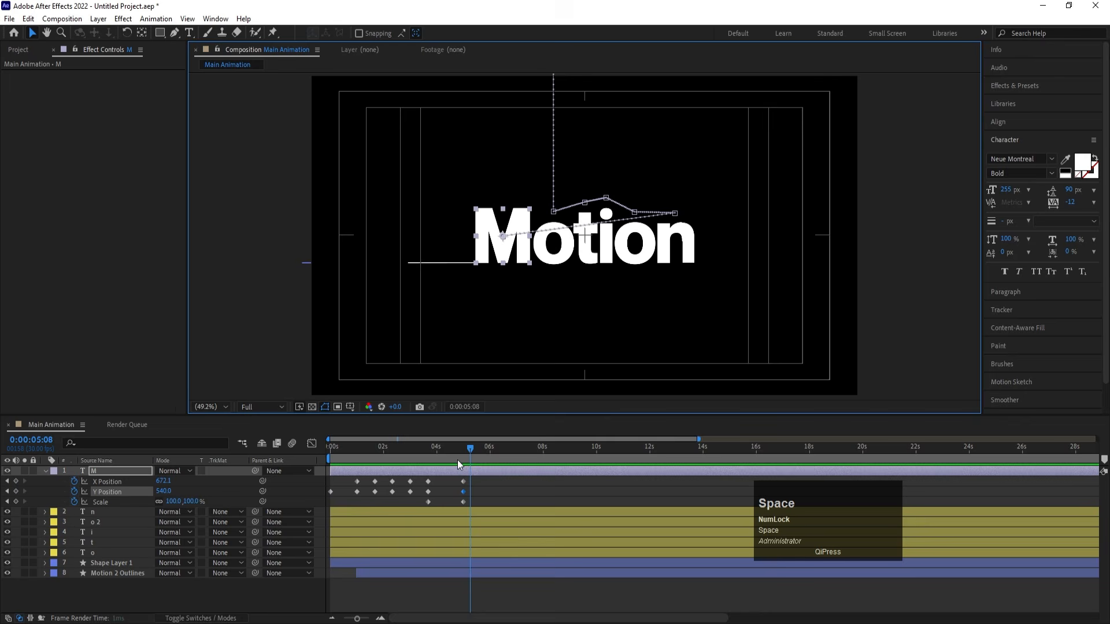
- Keyframe the M's hop between the o and t at 0:00:01:10 by setting Y Position to 187.5
left_click(344, 450)
key("equal")
key("equal")
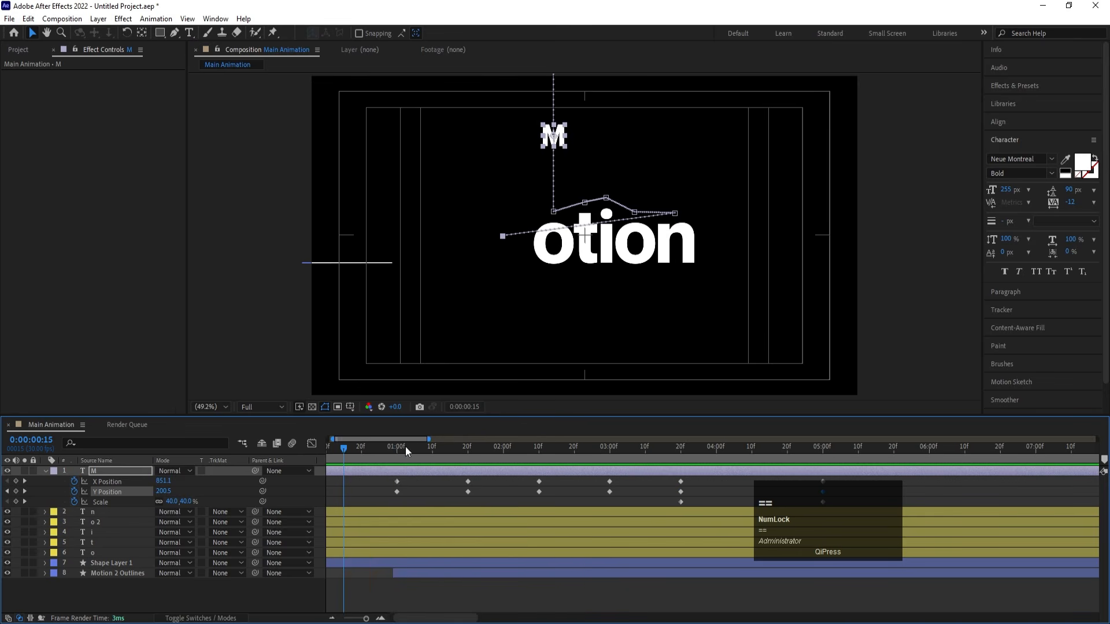
left_click_drag(406, 450, 433, 457)
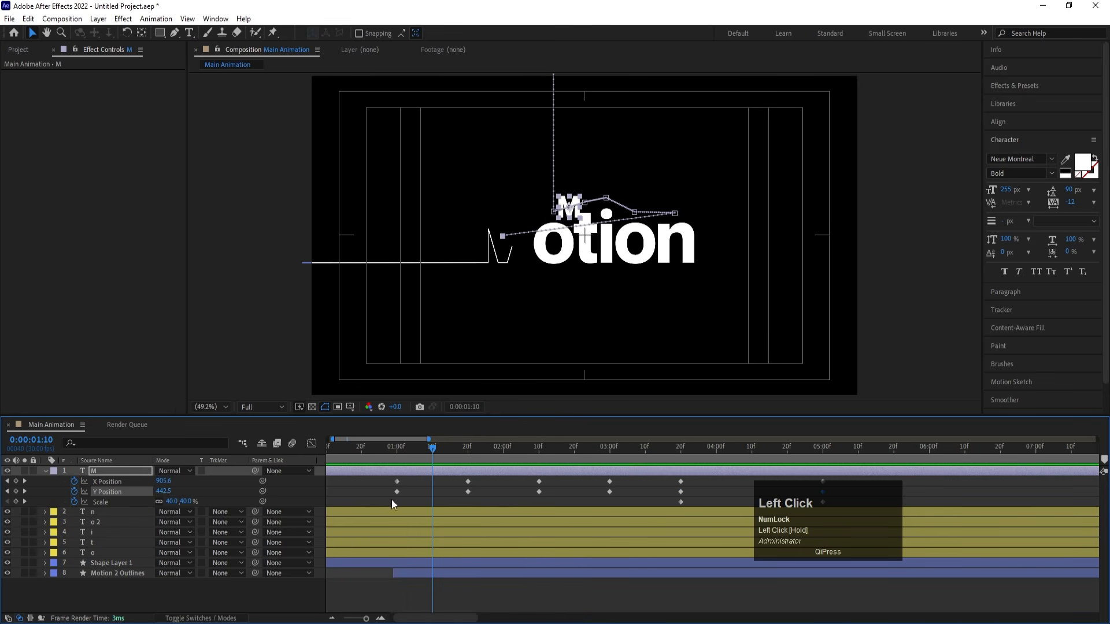
mouse_move(163, 490)
left_mouse_down()
mouse_move(166, 503)
mouse_move(152, 475)
left_mouse_up()
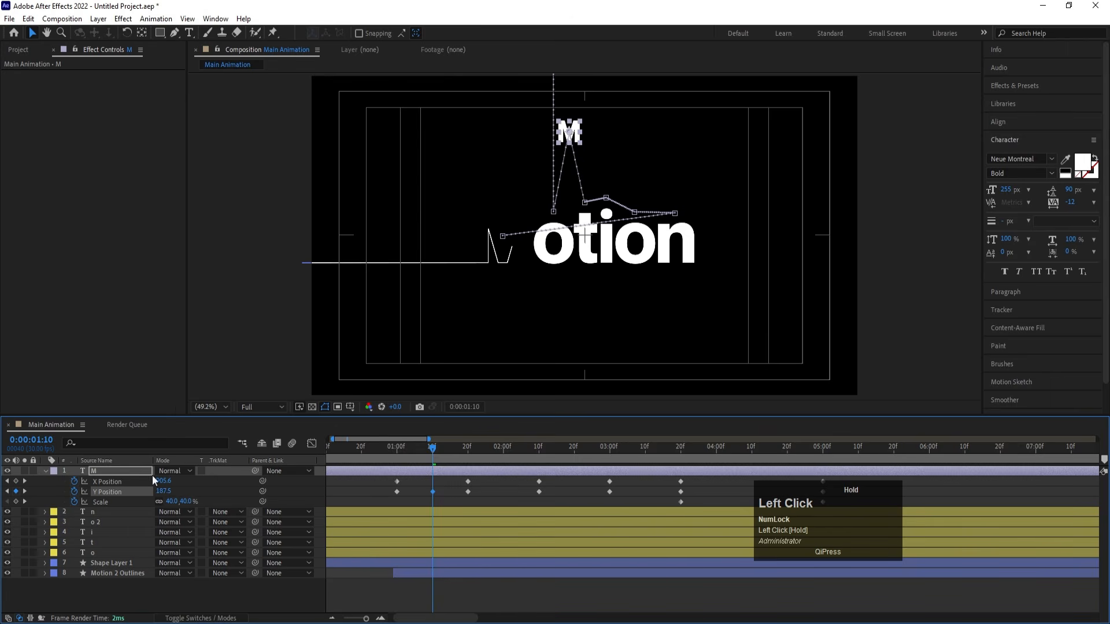
- Copy the hop's Y Position keyframe to 0:00:02:00 and raise the M there to Y 119.5
left_click(433, 492)
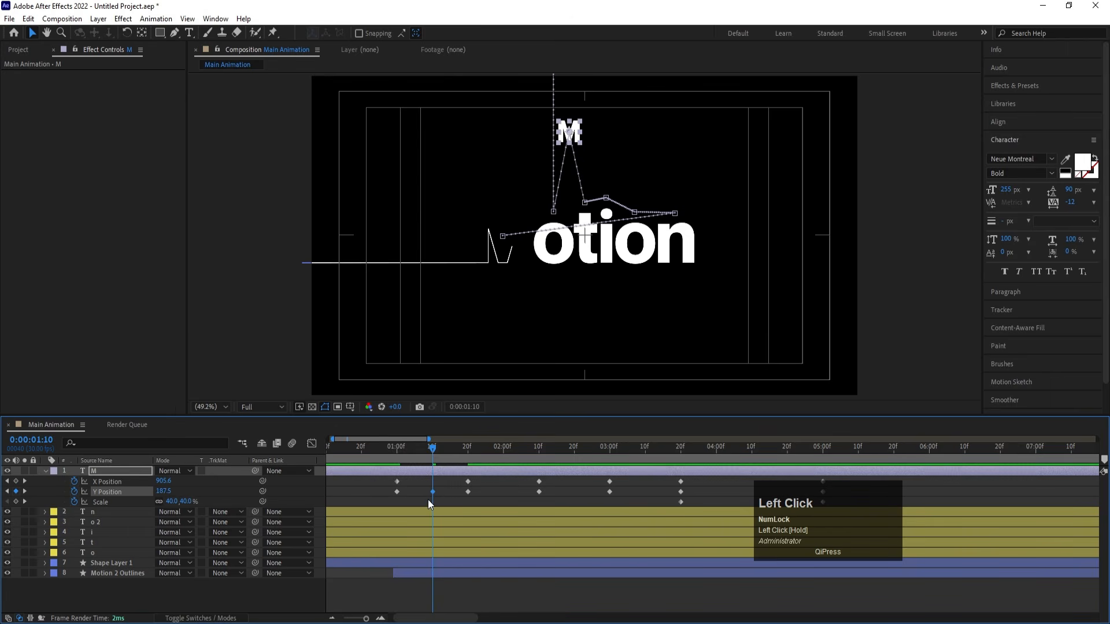
key("ctrl+c")
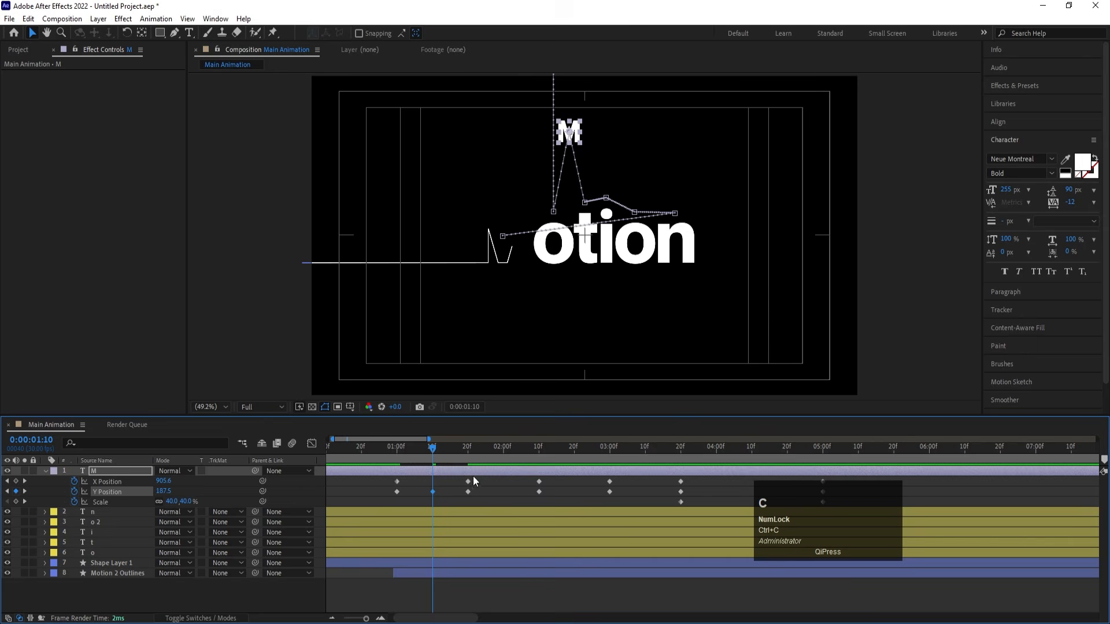
left_click(504, 449)
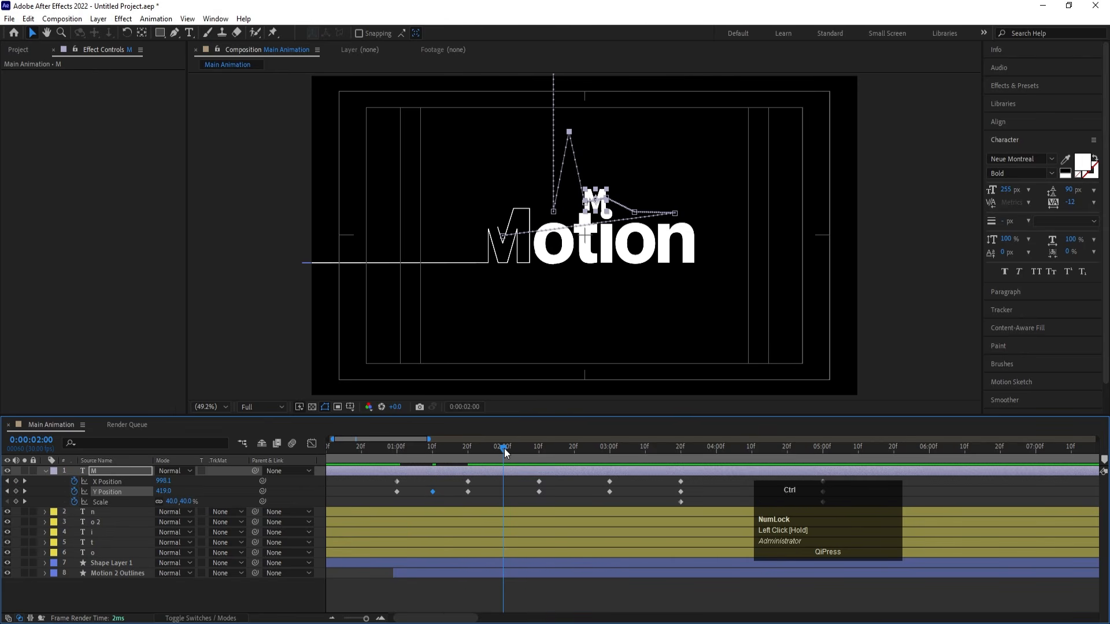
key("ctrl+v")
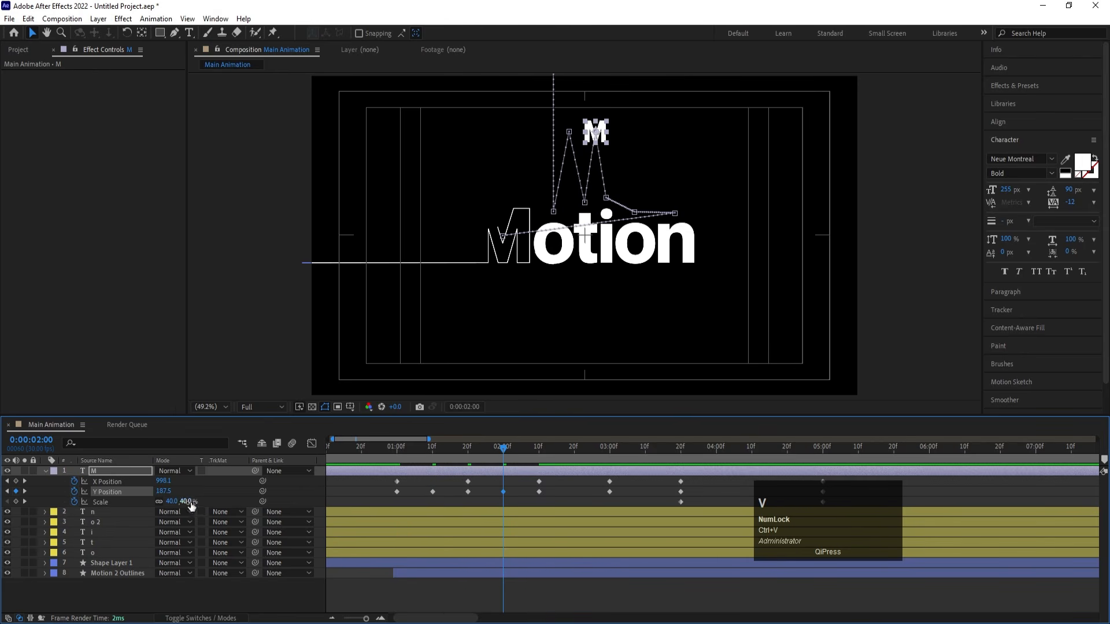
left_click_drag(169, 493, 131, 492)
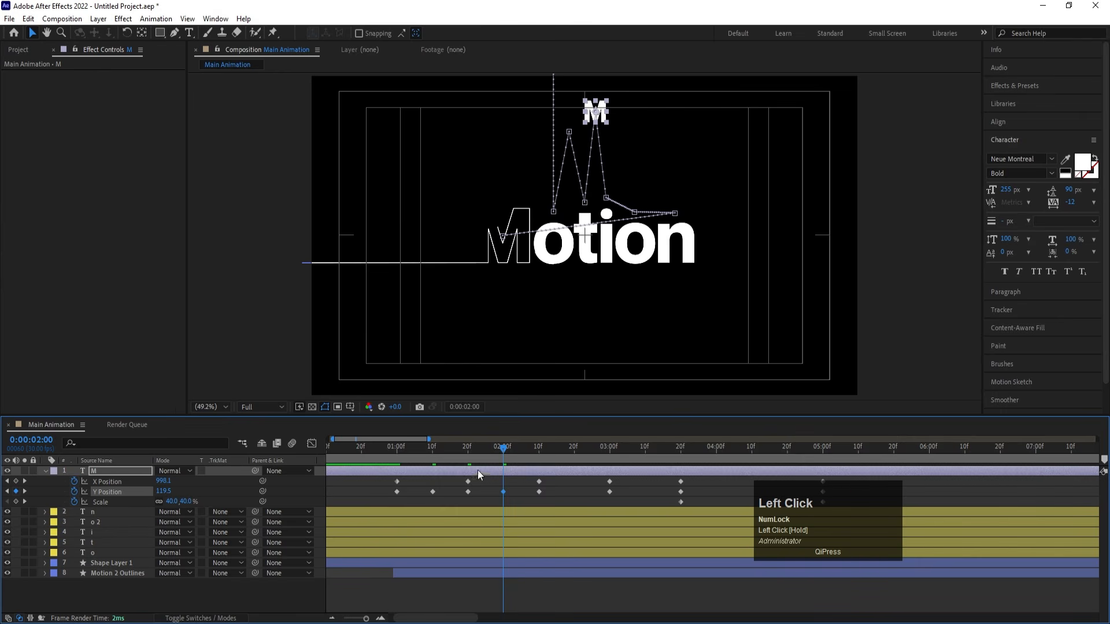
- Paste the copied Y Position keyframe at 0:00:02:20 and 0:00:03:10, setting the hop peaks to Y 159.5 and 72.5
left_click(574, 449)
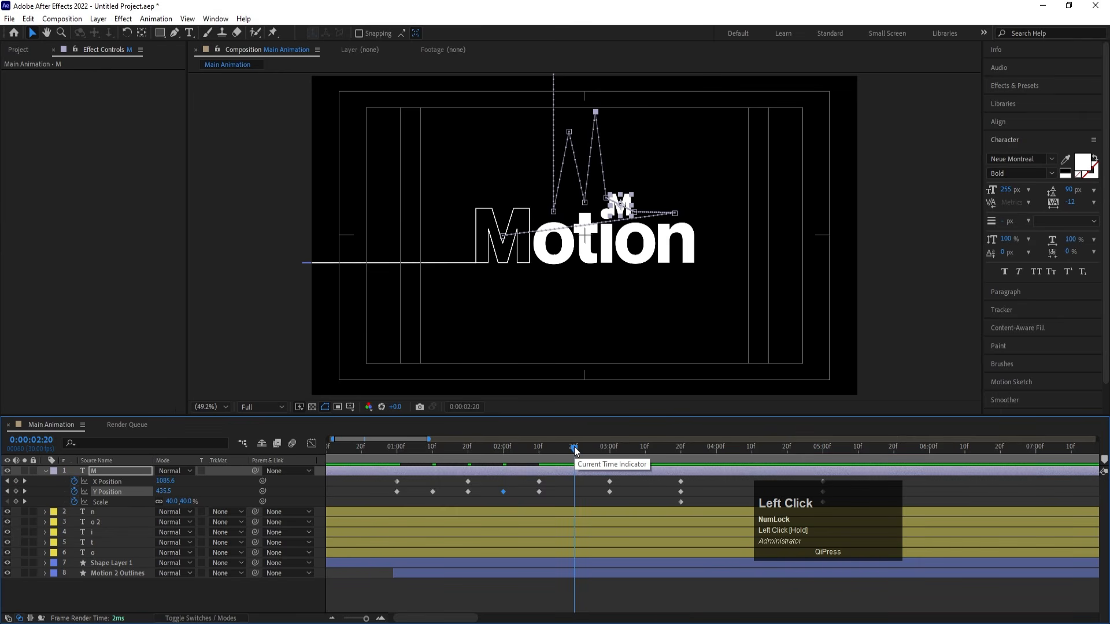
key("ctrl+v")
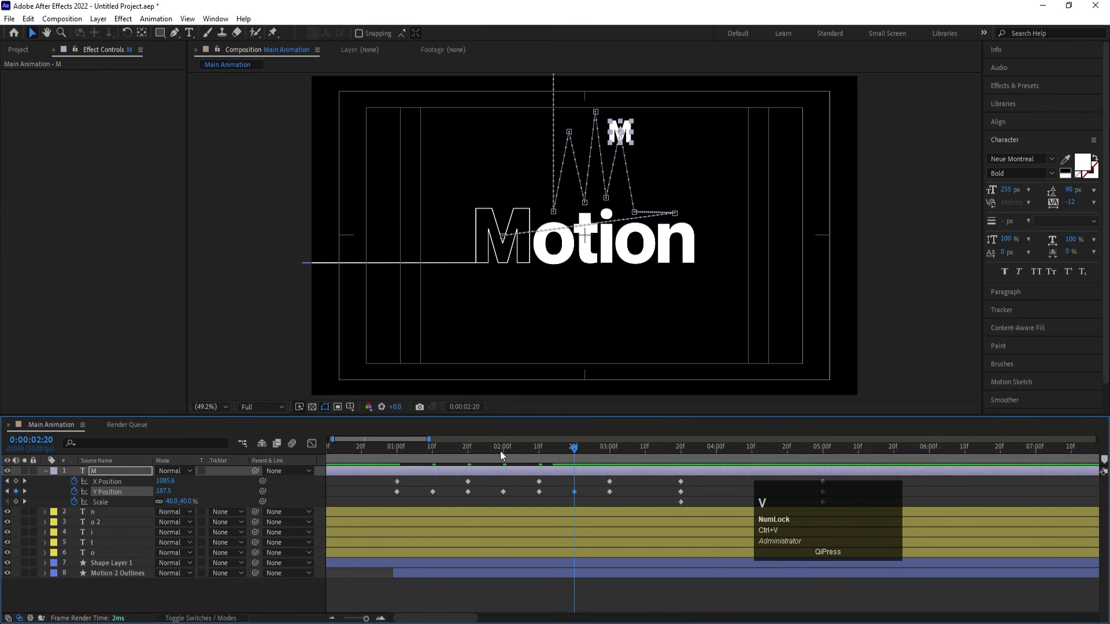
left_click_drag(168, 492, 136, 495)
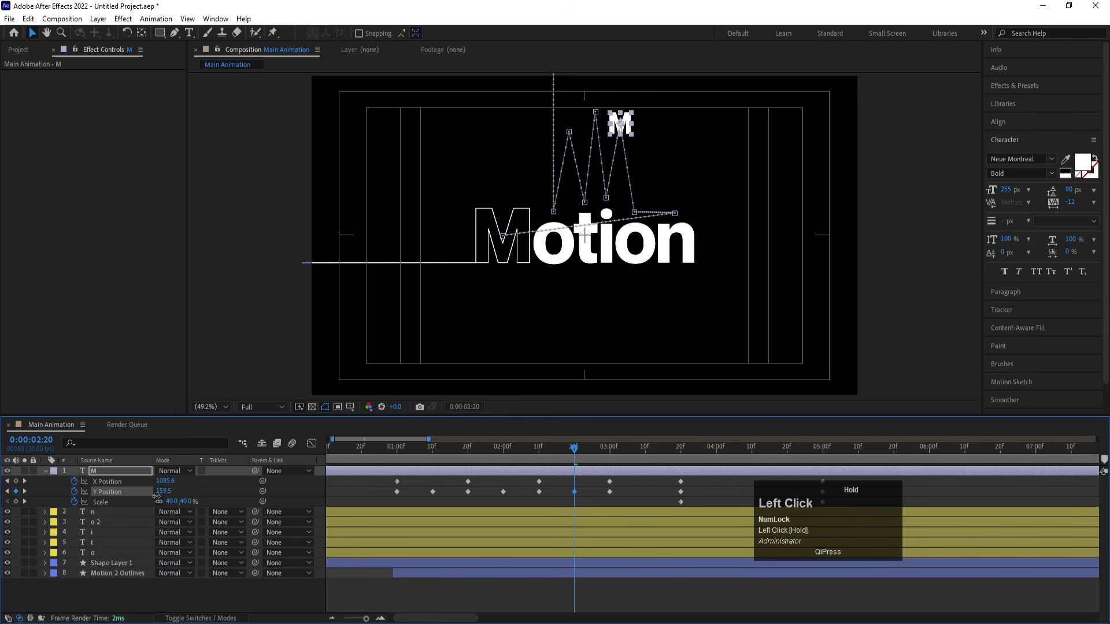
left_click(645, 447)
key("ctrl+v")
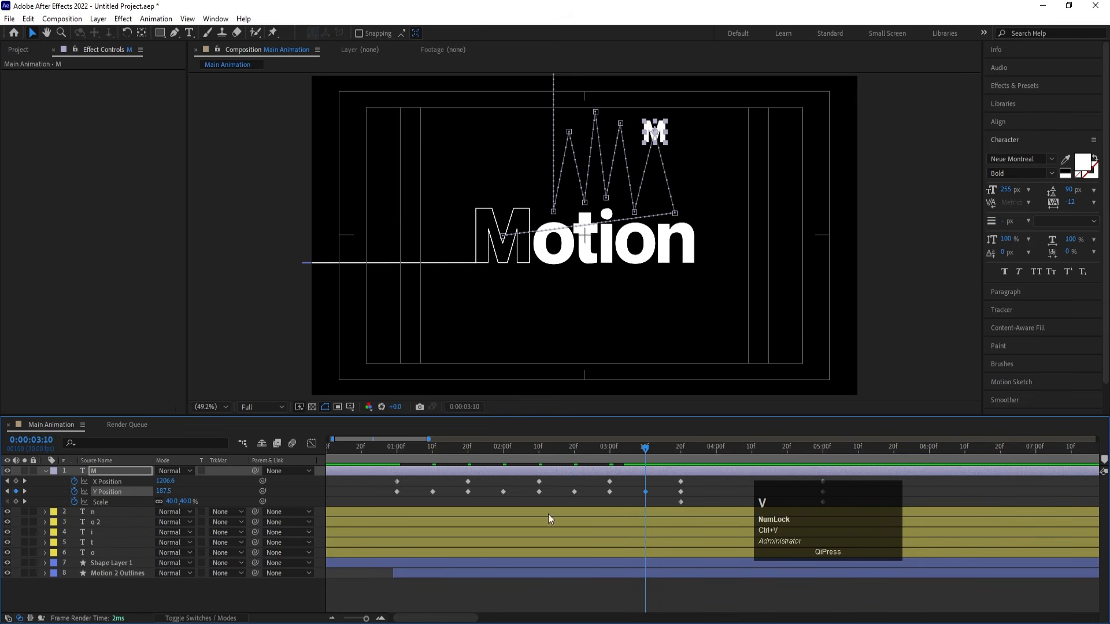
left_click_drag(164, 491, 71, 470)
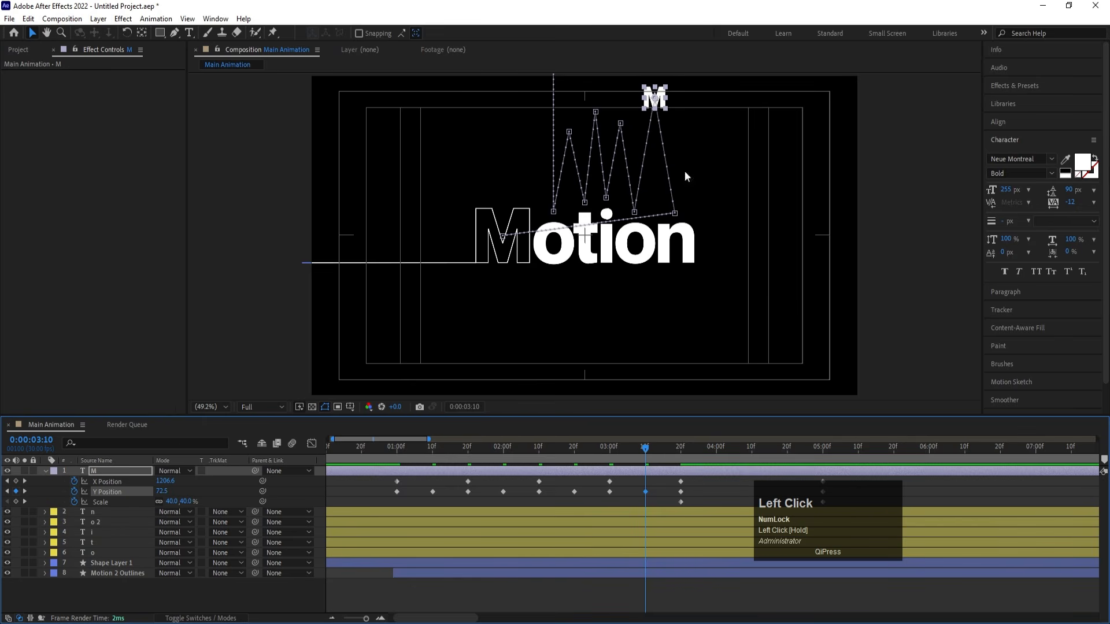
- Paste the Y Position keyframe at 0:00:04:10 and set it to 141.5 for the M's return jump
left_click(750, 447)
key("ctrl+v")
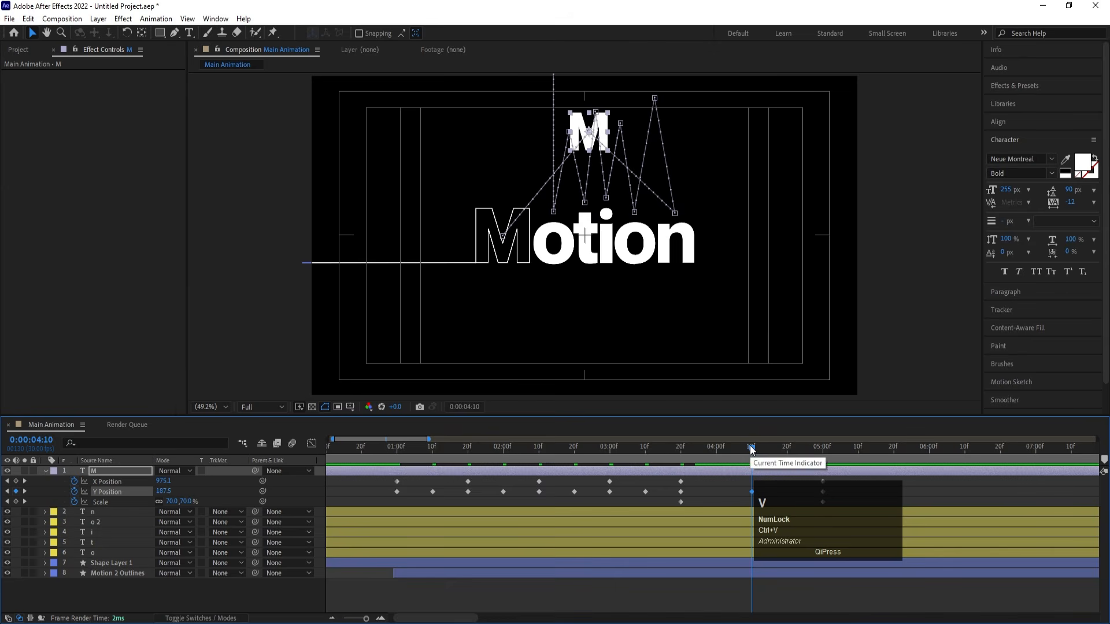
left_click_drag(164, 491, 130, 485)
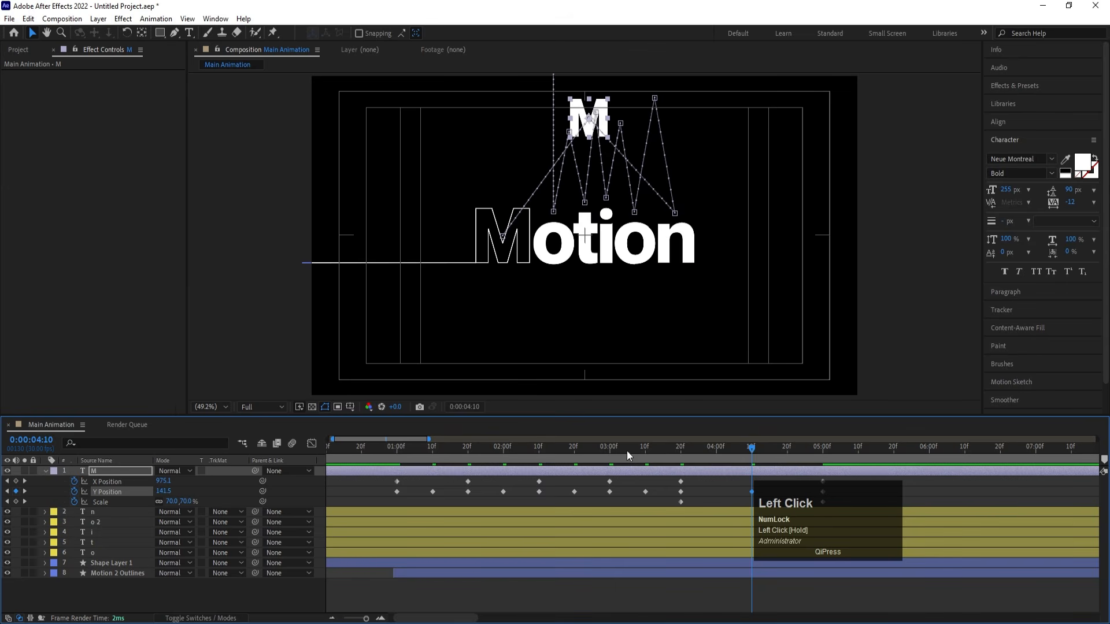
- Start Rotation keyframes for the small M at 0:00:01:00, set Rotation to 0x+180° at 0:00:01:20 and preview the flip
left_click_drag(627, 451, 395, 473)
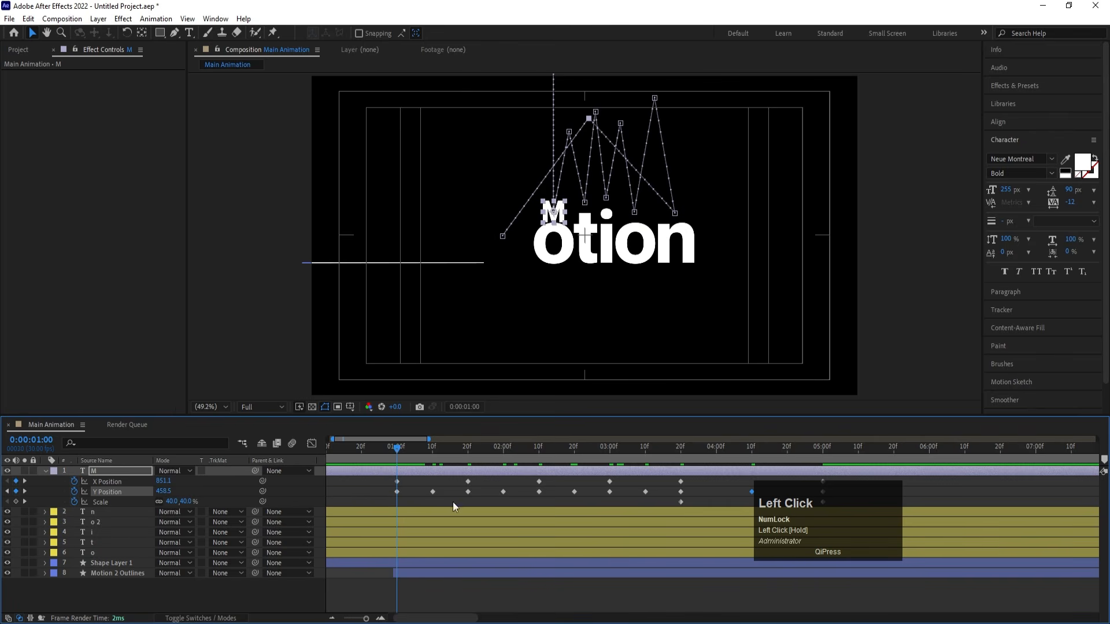
key("r")
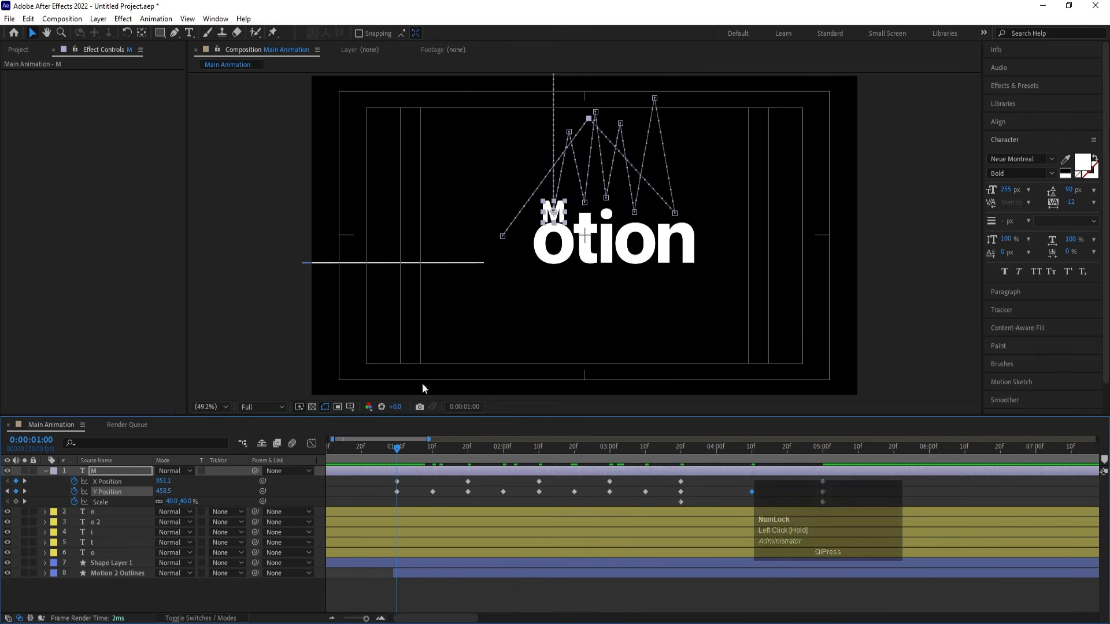
left_click(74, 482)
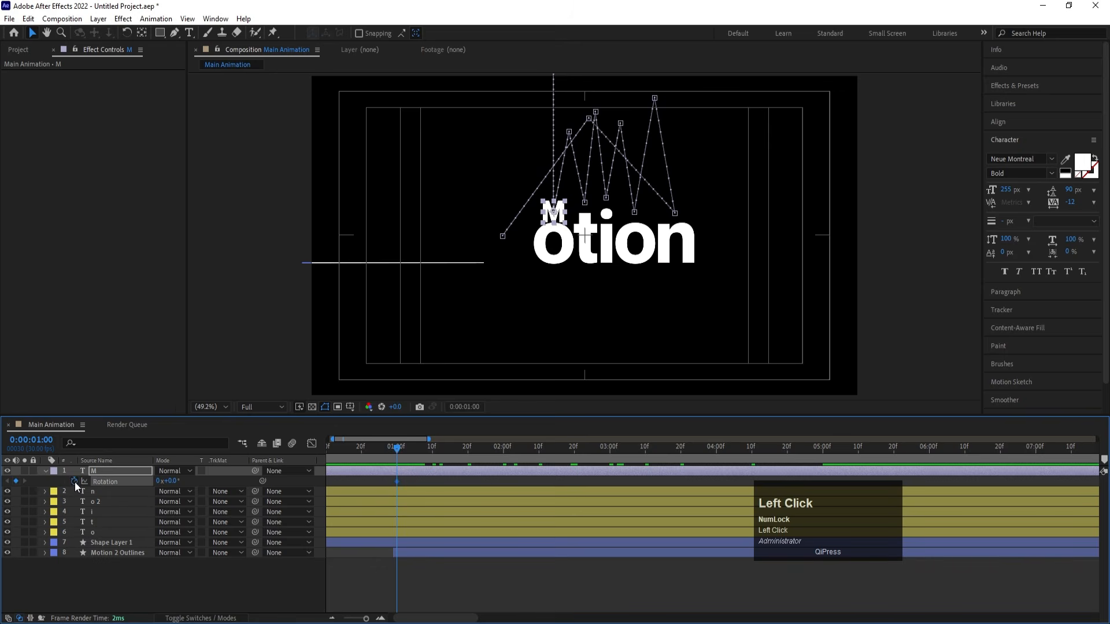
key("u")
left_click_drag(468, 448, 468, 452)
left_click(174, 512)
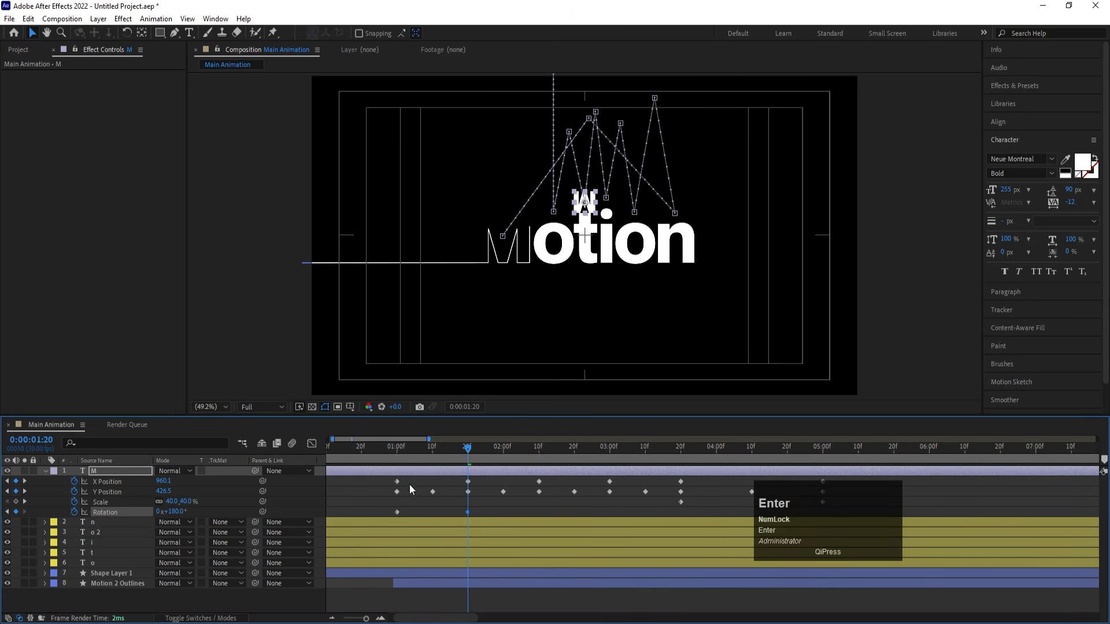
left_click(398, 452)
key("space")
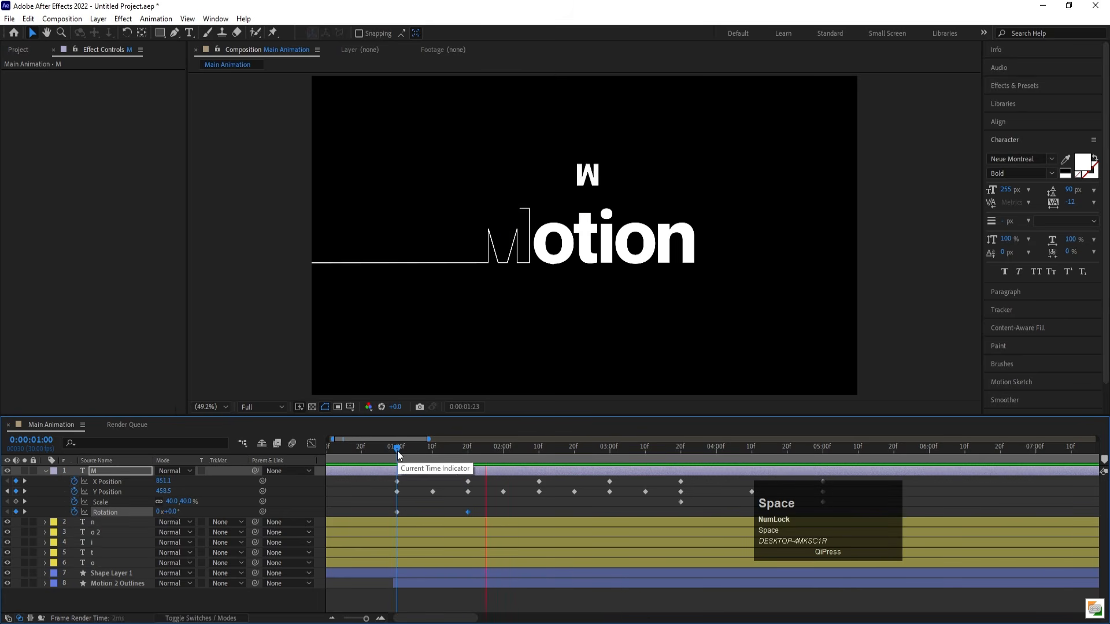
key("space")
- Set the M's Rotation keyframe at 0:00:01:20 to one full turn (1x+0.0°) and preview the first hop
mouse_move(460, 453)
left_mouse_down()
mouse_move(403, 451)
mouse_move(457, 453)
left_mouse_up()
key("k")
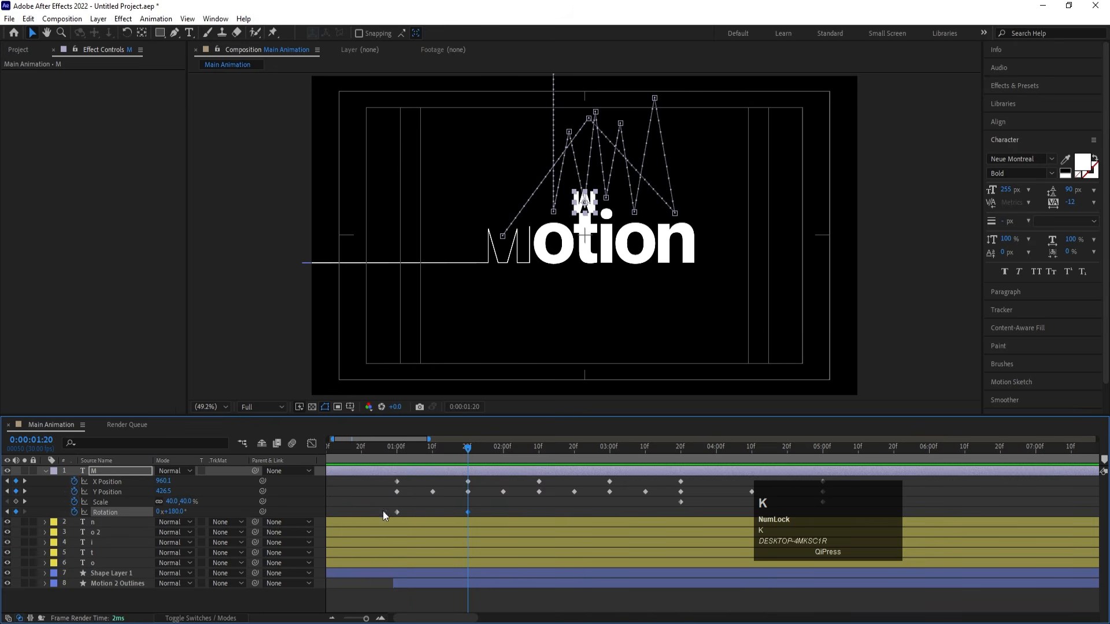
left_click(175, 511)
type("0")
key("Return")
left_click(158, 512)
type("1")
key("Return")
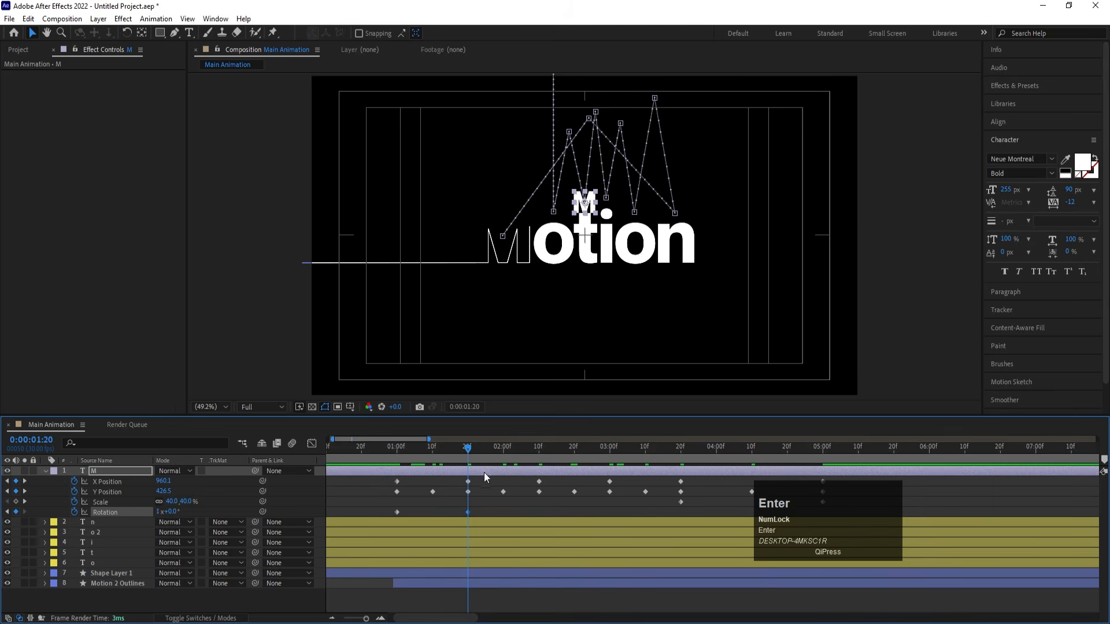
left_click_drag(429, 454, 387, 452)
key("space")
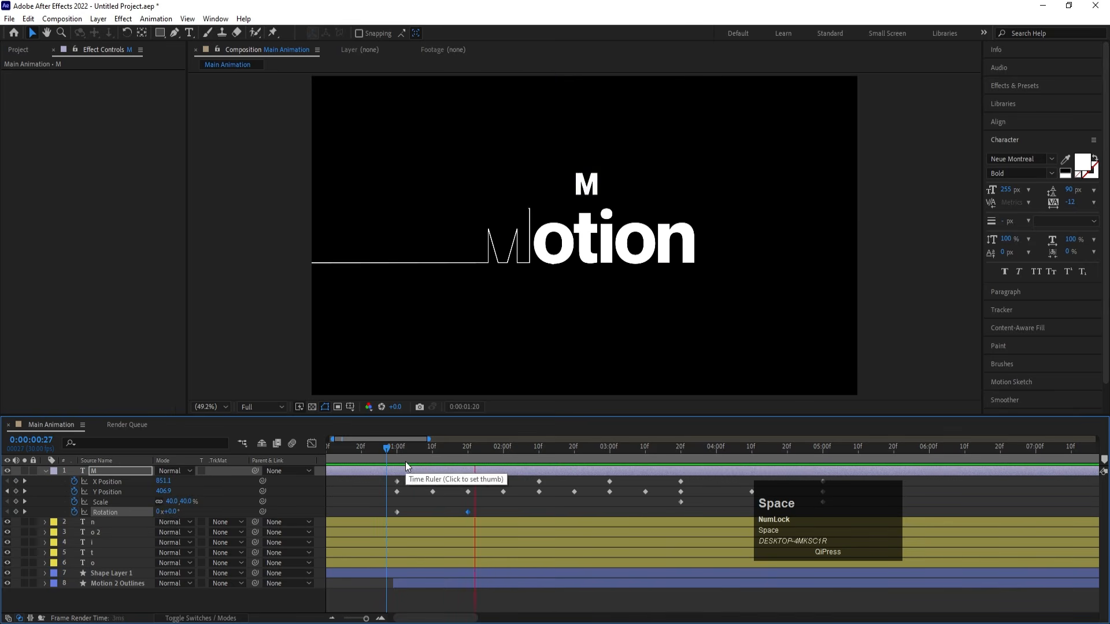
- Keyframe the M's Rotation to 2x+0.0° at 0:00:02:10, where it lands on the i
left_click(500, 458)
left_click_drag(512, 459, 527, 462)
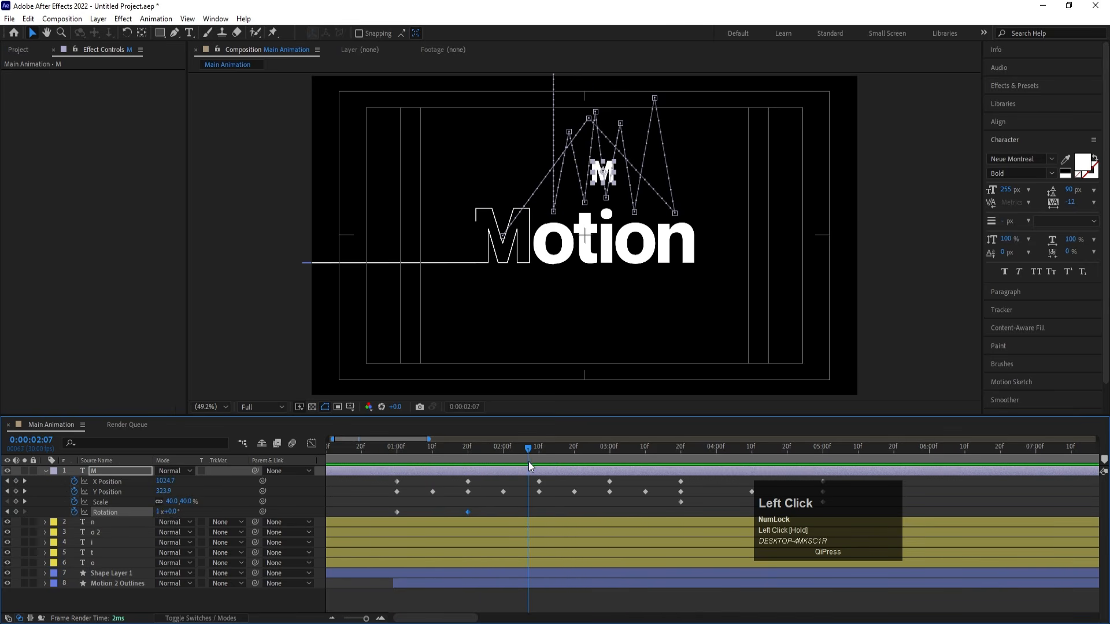
key("k")
left_click(158, 513)
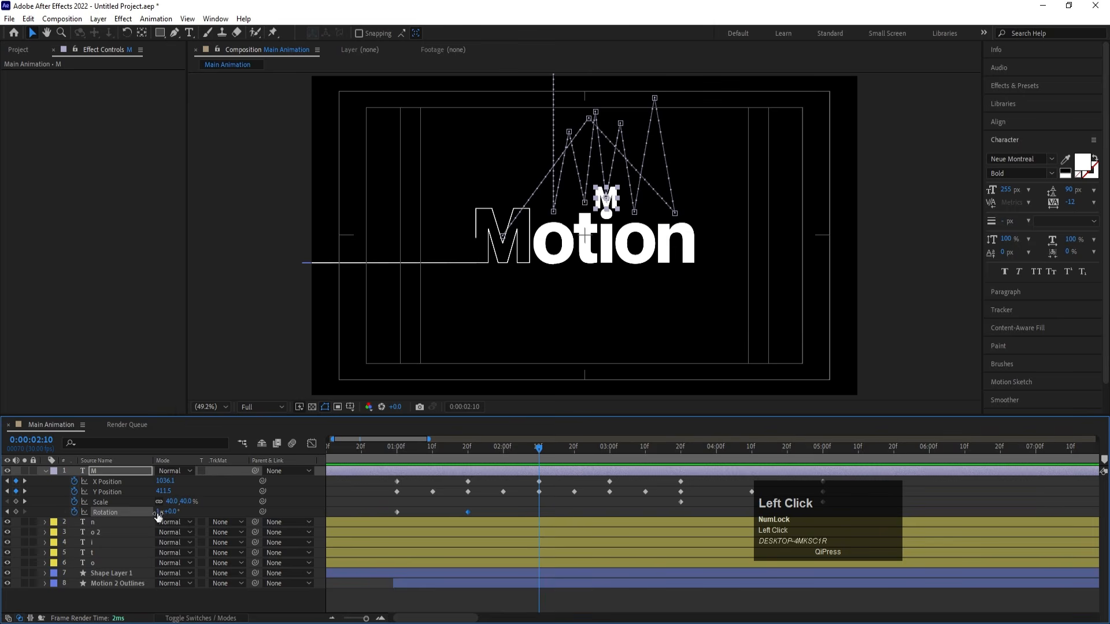
key("Return")
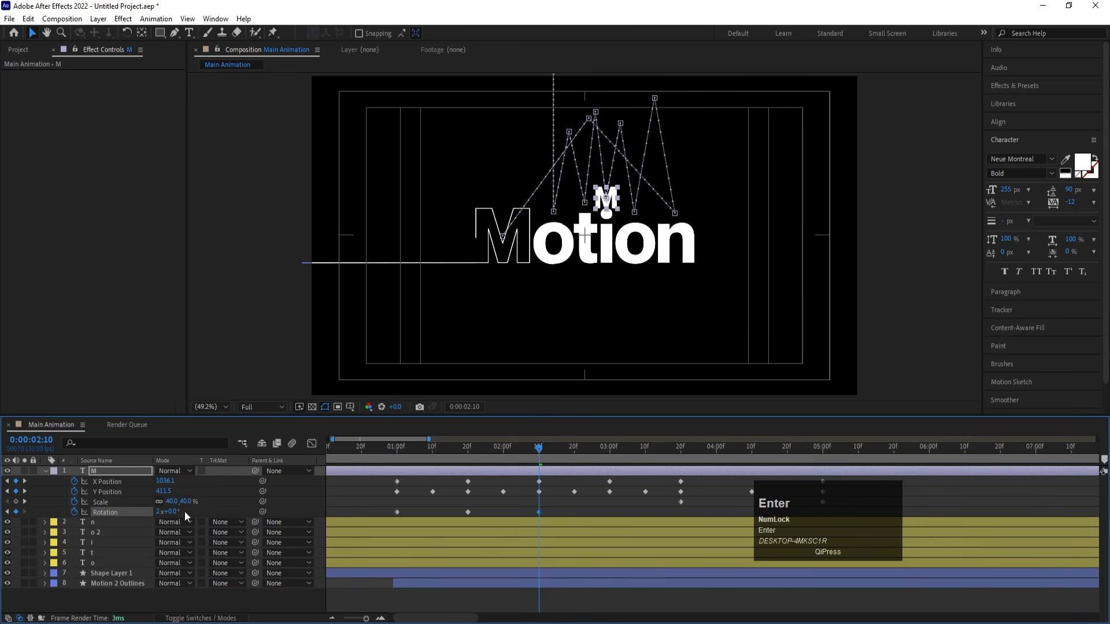
- Keyframe the M's Rotation at 3x+0.0° on the 0:00:03:00 landing and 4x+0.0° on the 0:00:03:20 landing
left_click(582, 452)
key("k")
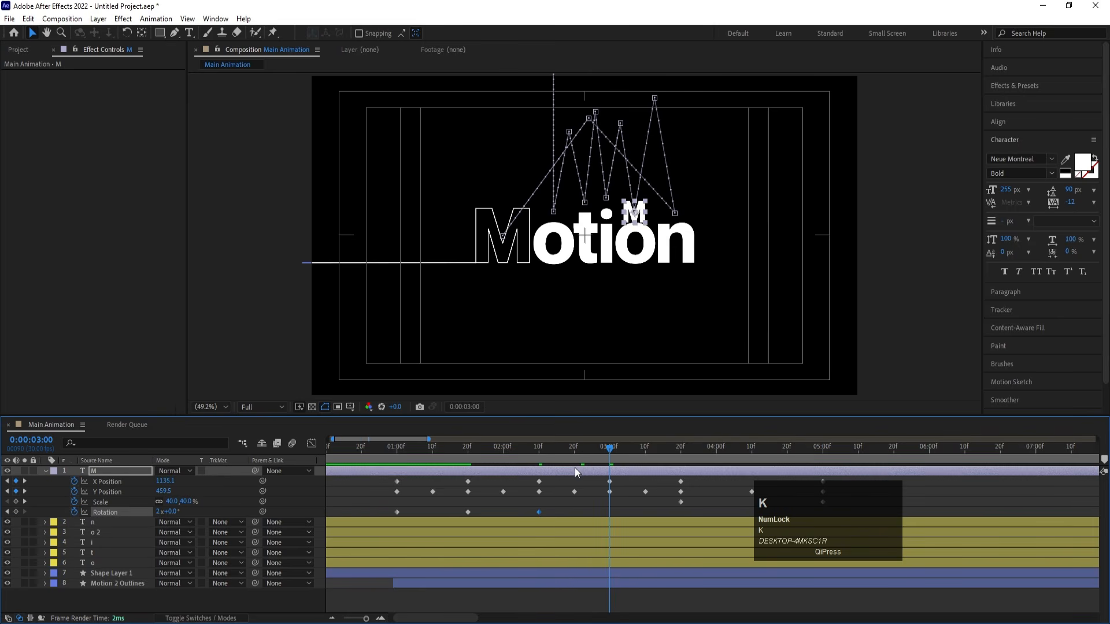
left_click(158, 513)
key("Return")
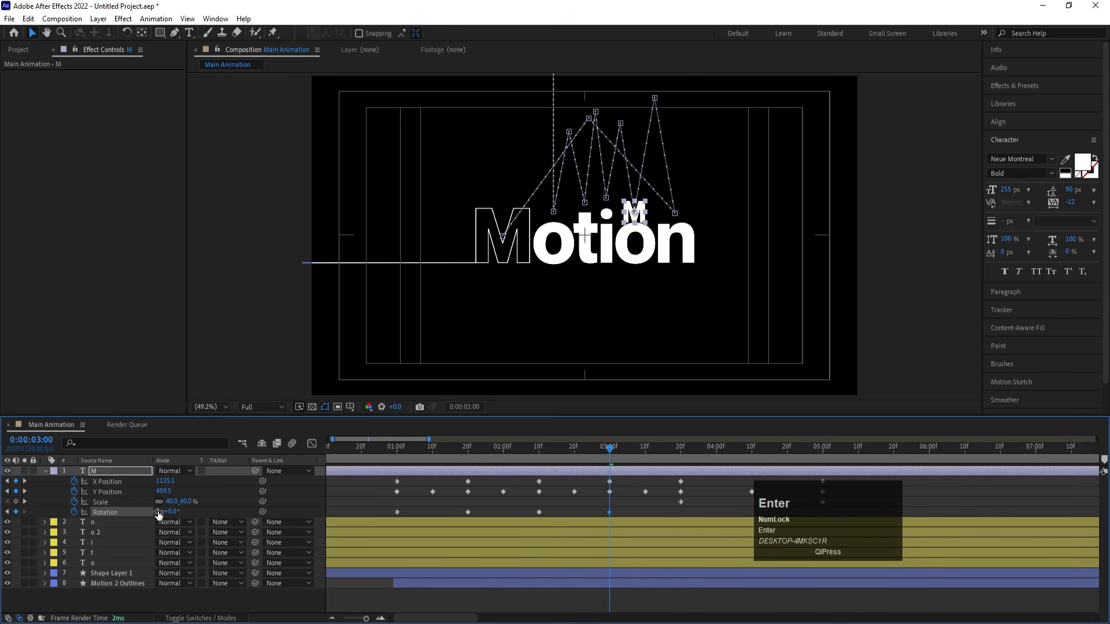
key("k")
left_click(157, 514)
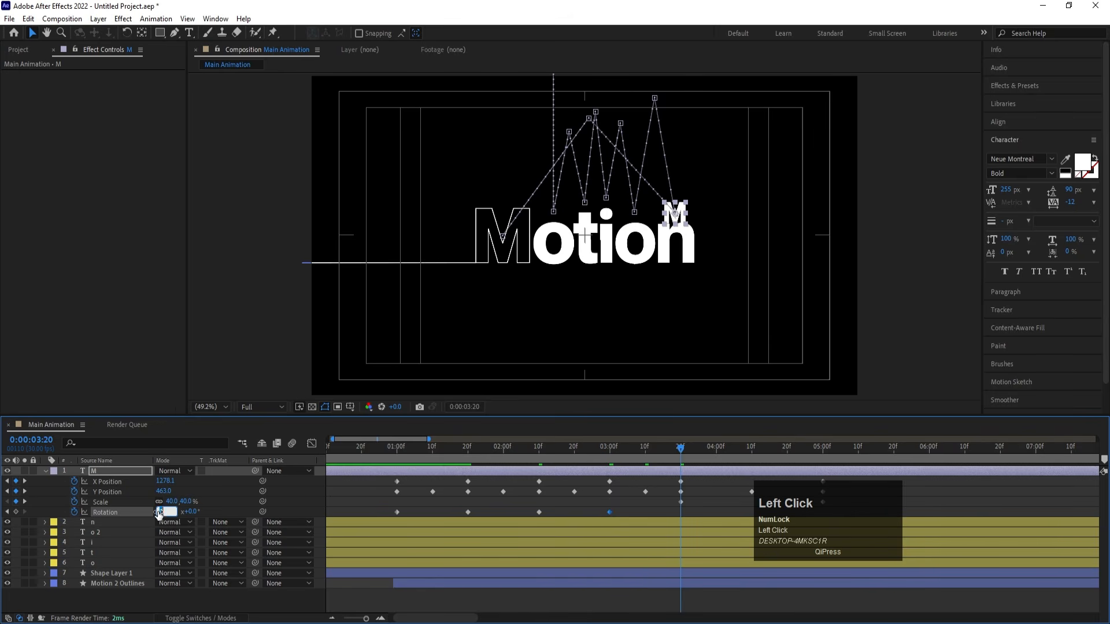
key("Return")
- Keyframe the M's Rotation back to 2x+0.0° at 0:00:05:00 for the return jump and preview the animation from the start
key("k")
key("k")
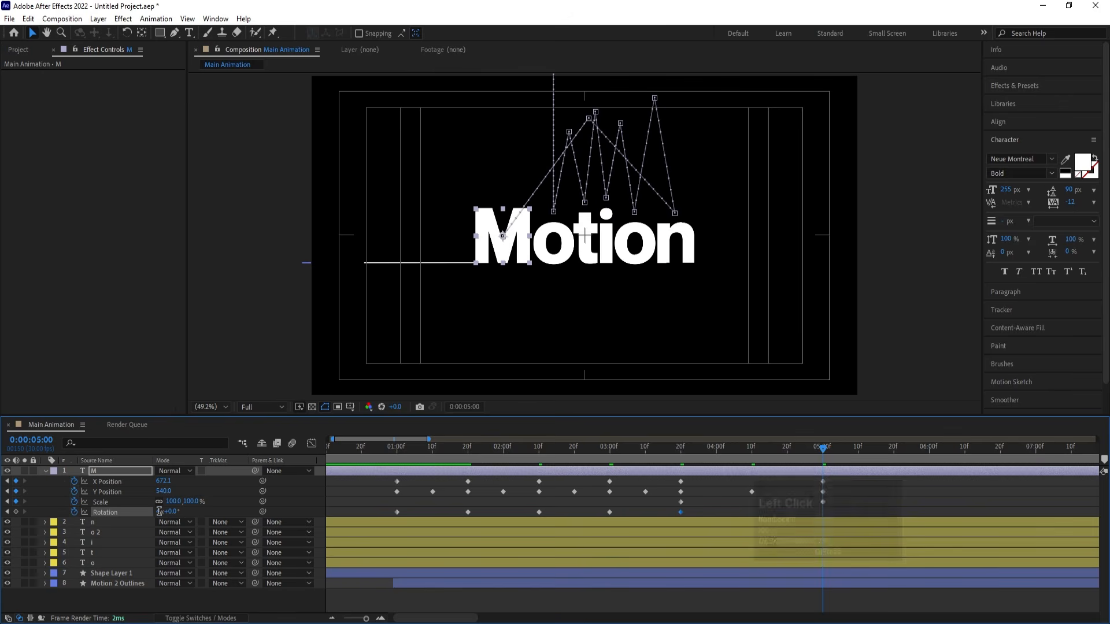
left_click(163, 513)
key("Return")
left_click_drag(716, 455, 225, 476)
key("space")
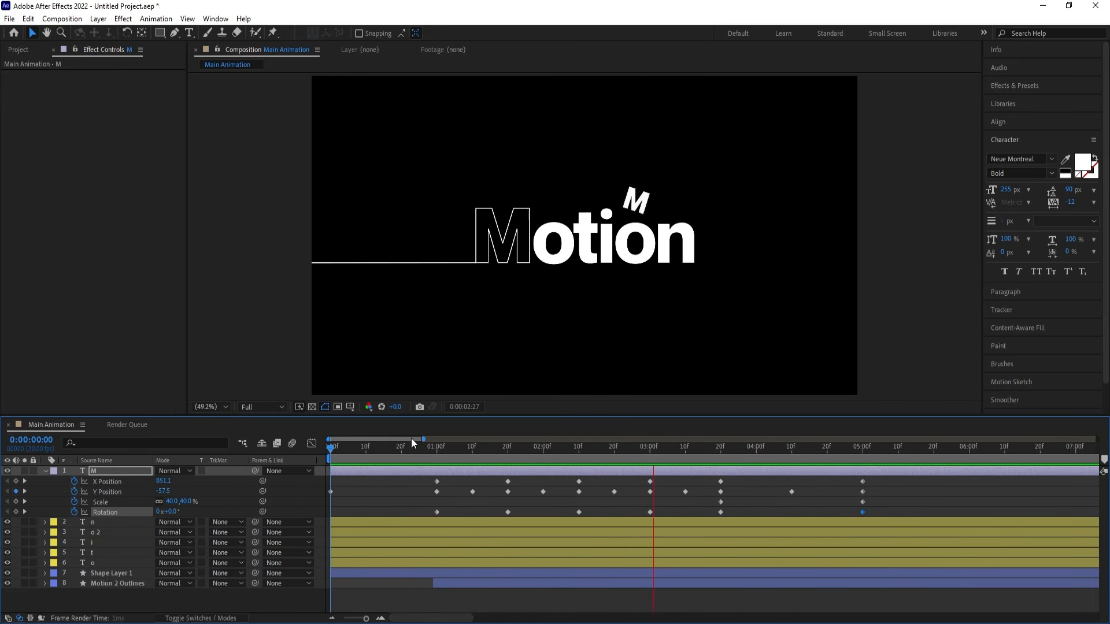
key("space")
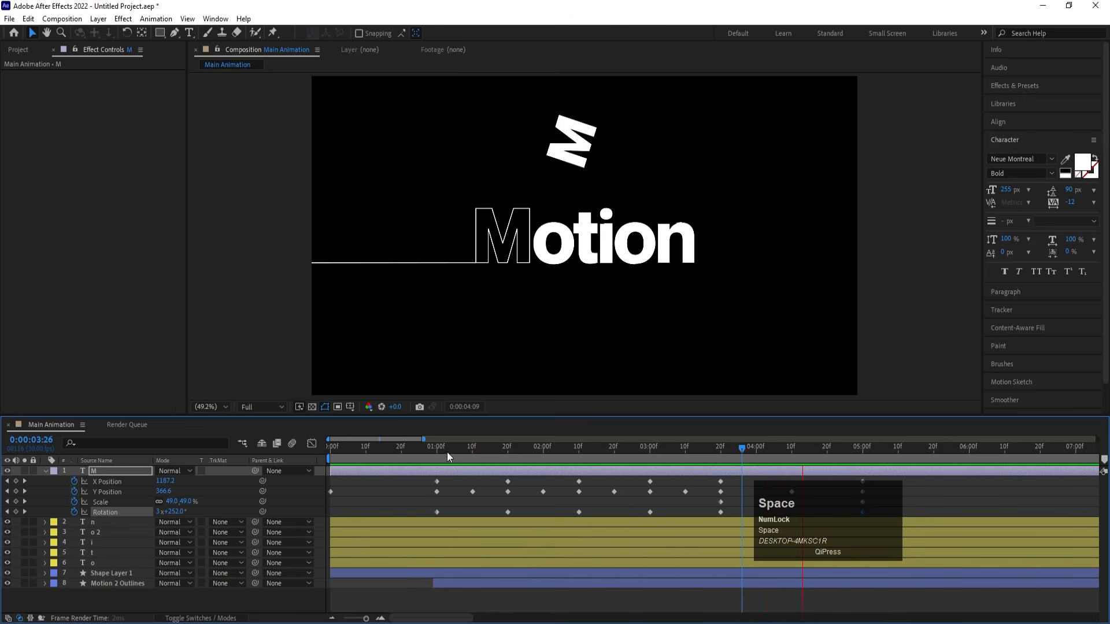
- Apply Easy Ease to all of the M's Y Position keyframes
key("minus")
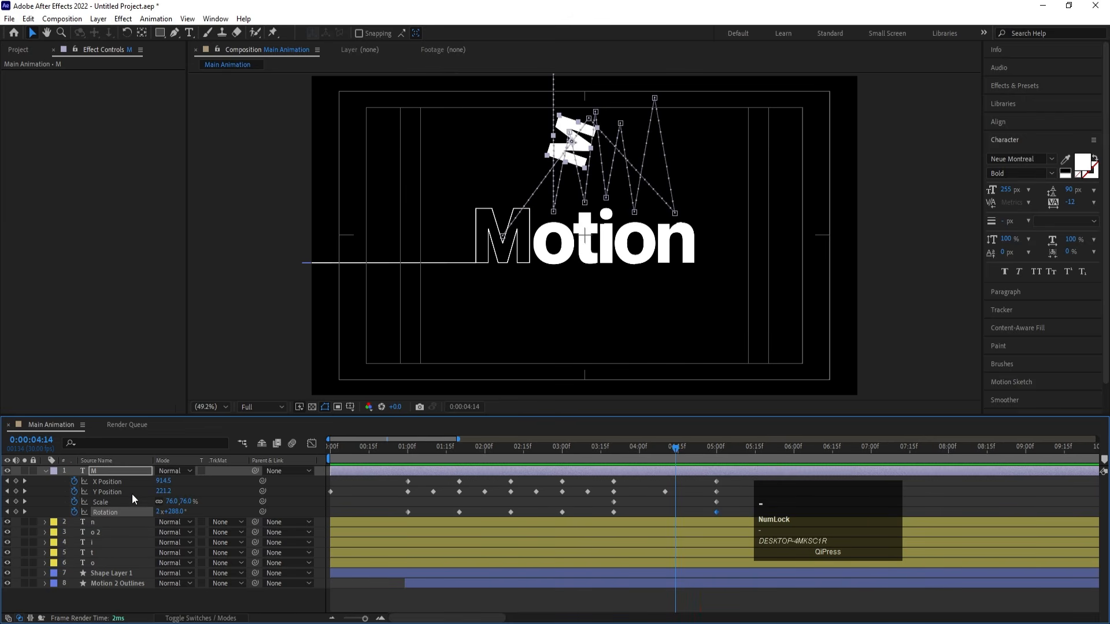
left_click(129, 493)
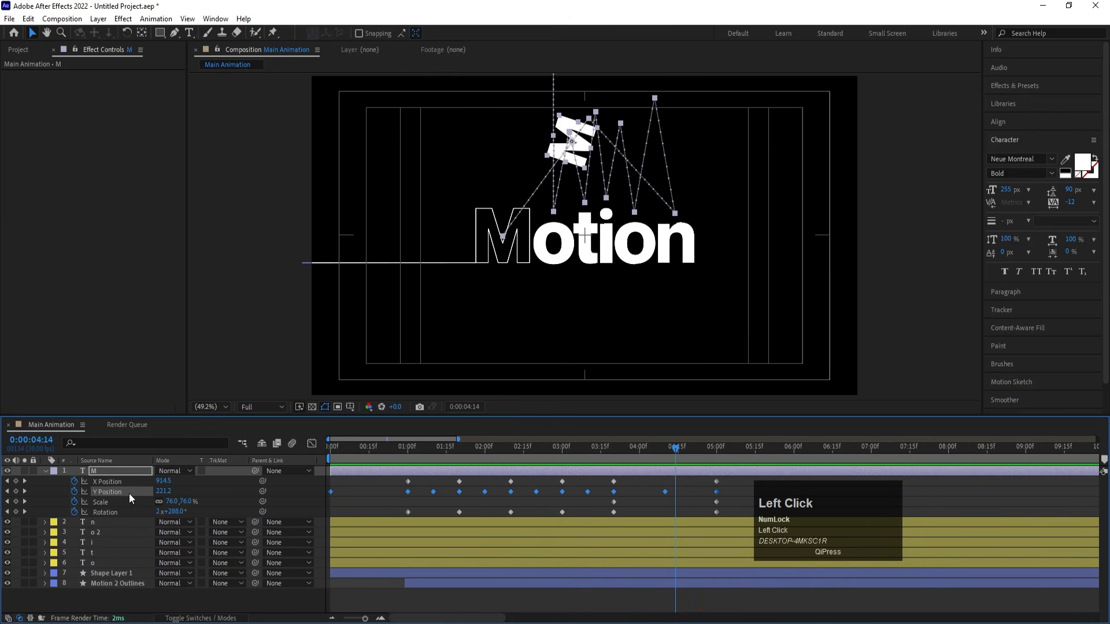
key("F9")
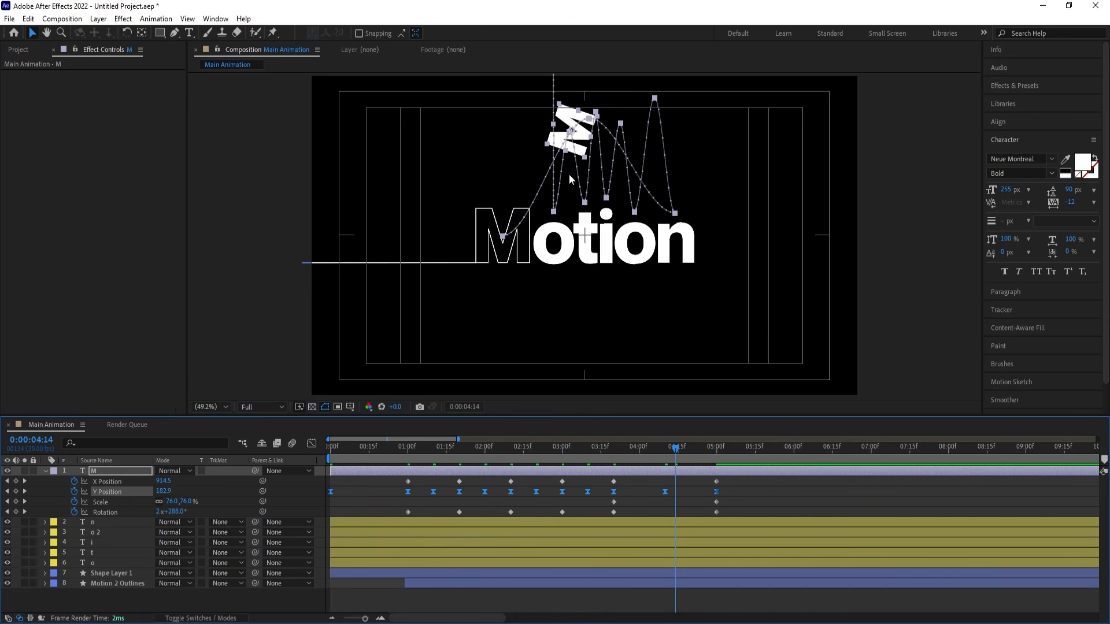
key("ctrl+z")
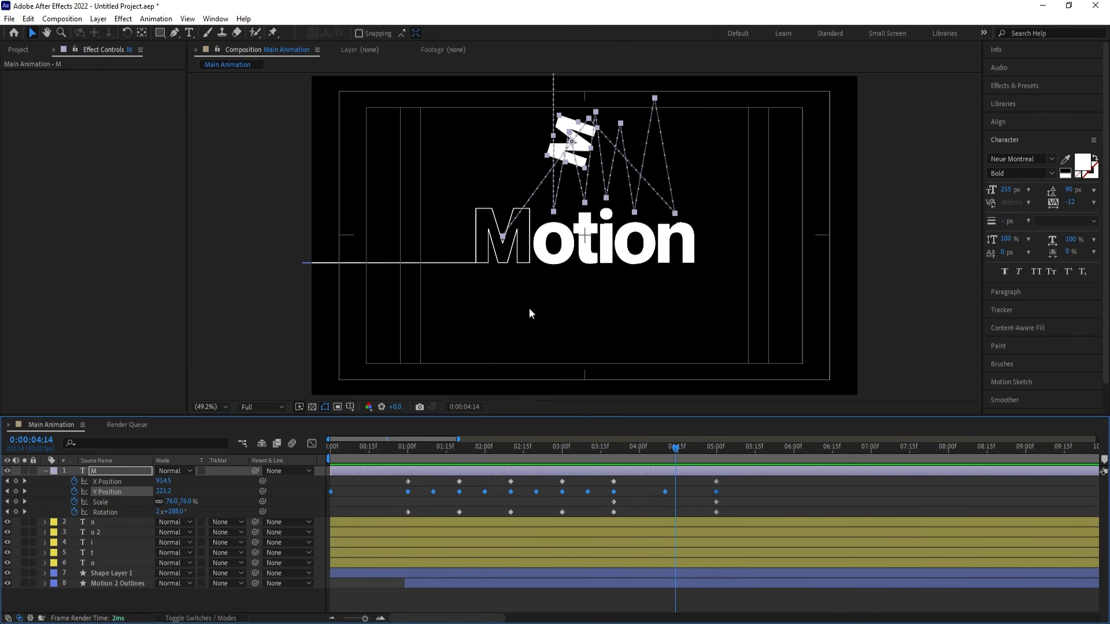
key("F9")
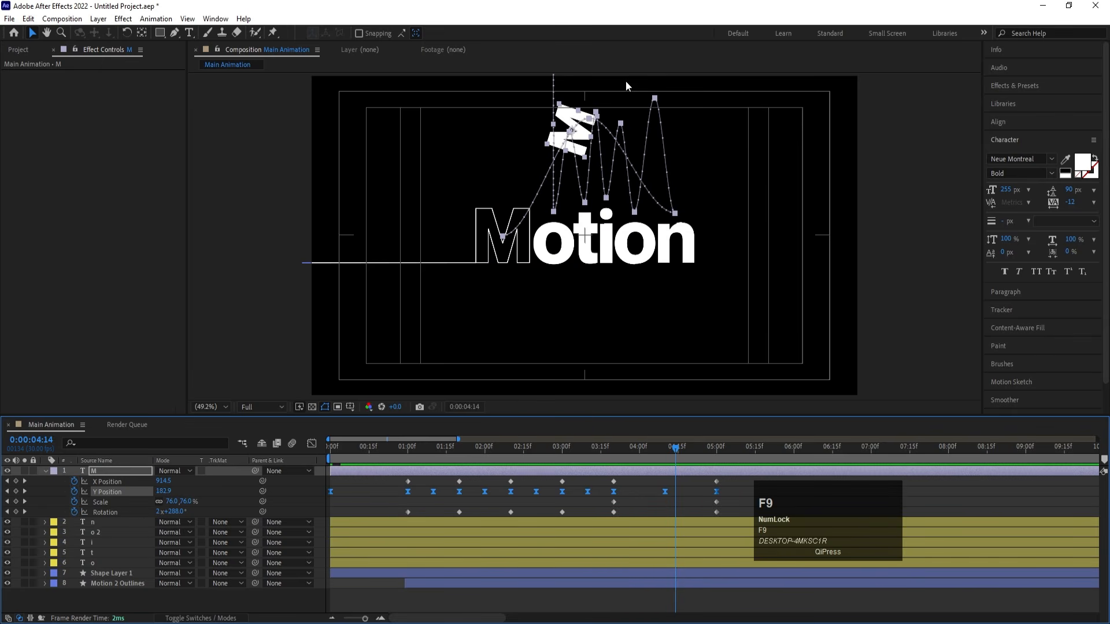
- Show the M's Y Position curve in the Graph Editor, comparing the value graph and ending on the speed graph
left_click(311, 443)
right_click(410, 487)
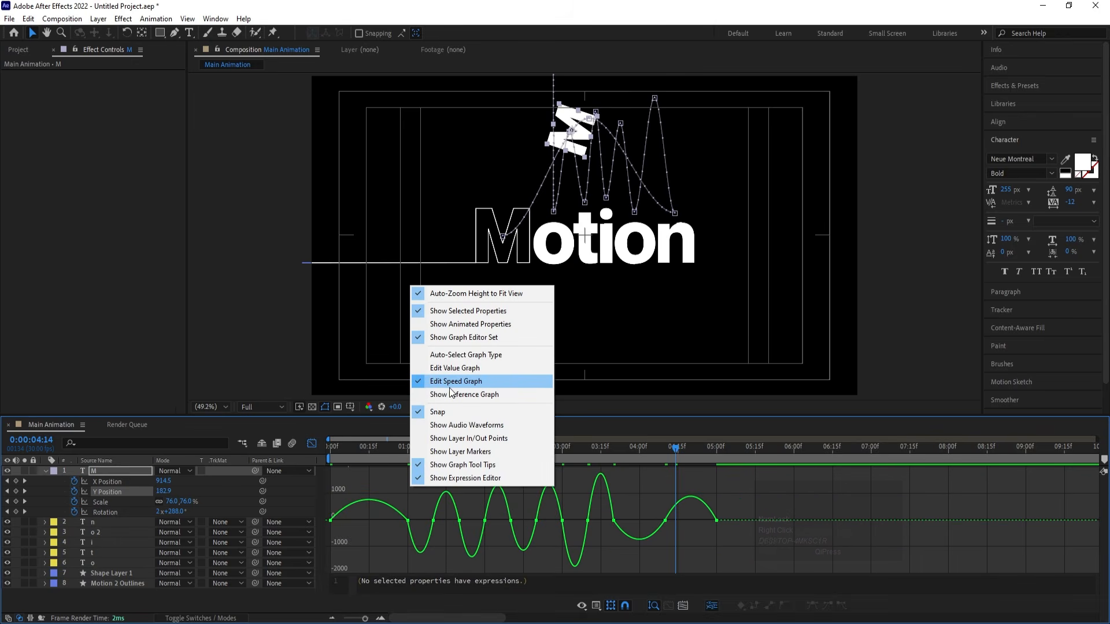
left_click(451, 369)
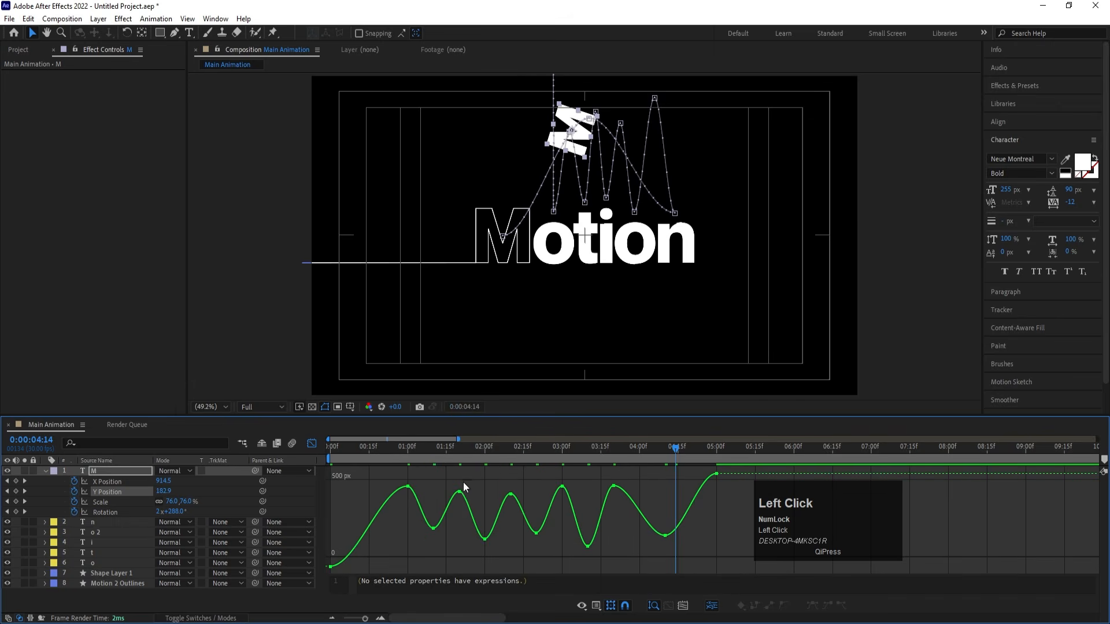
right_click(428, 487)
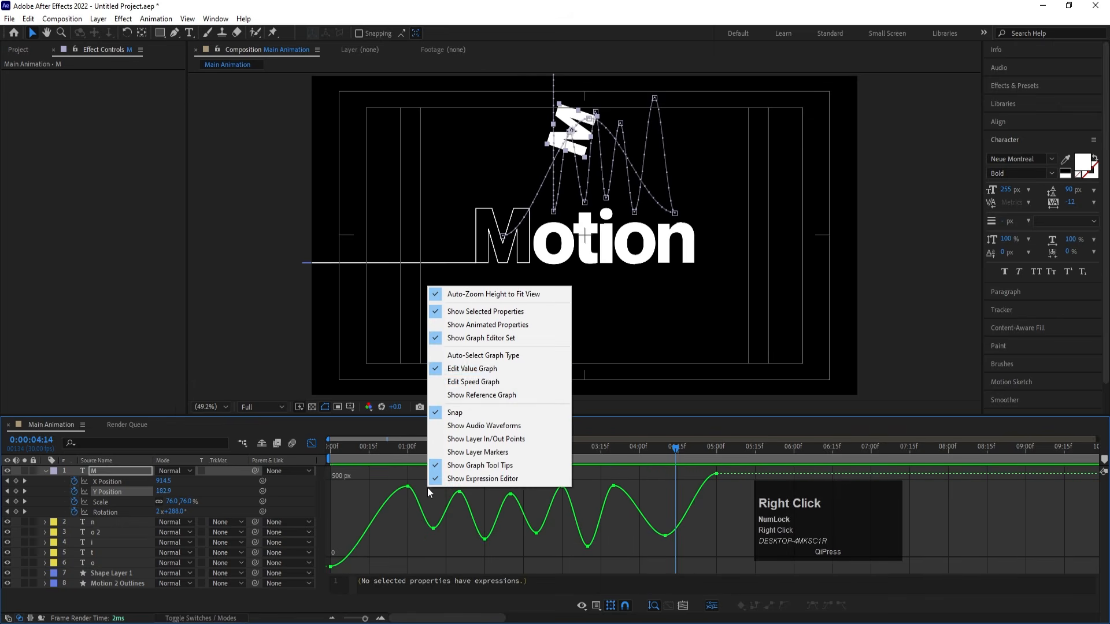
left_click(483, 381)
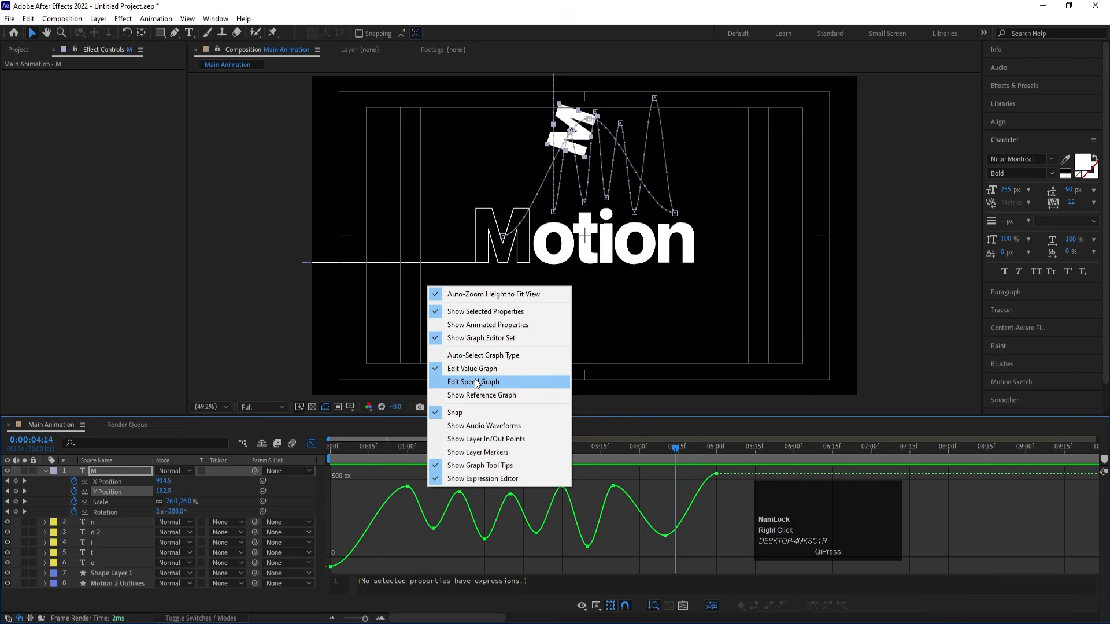
- Shape the Y Position speed curve so the M's drop starts slowly and accelerates sharply into 0:00:01:00, and preview the fall
left_click(332, 449)
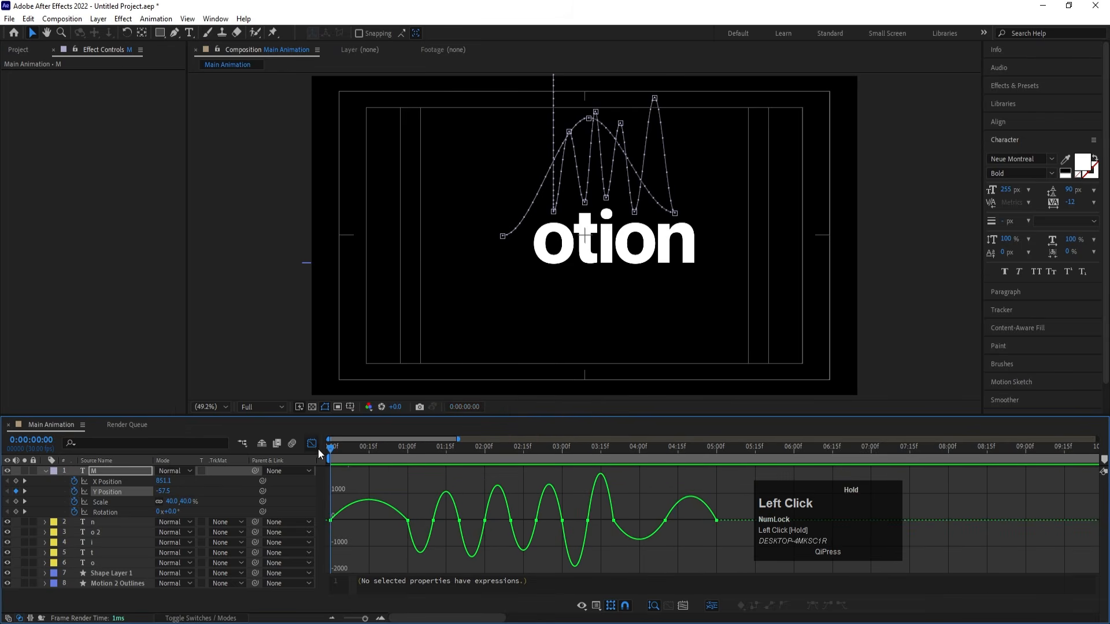
key("equal")
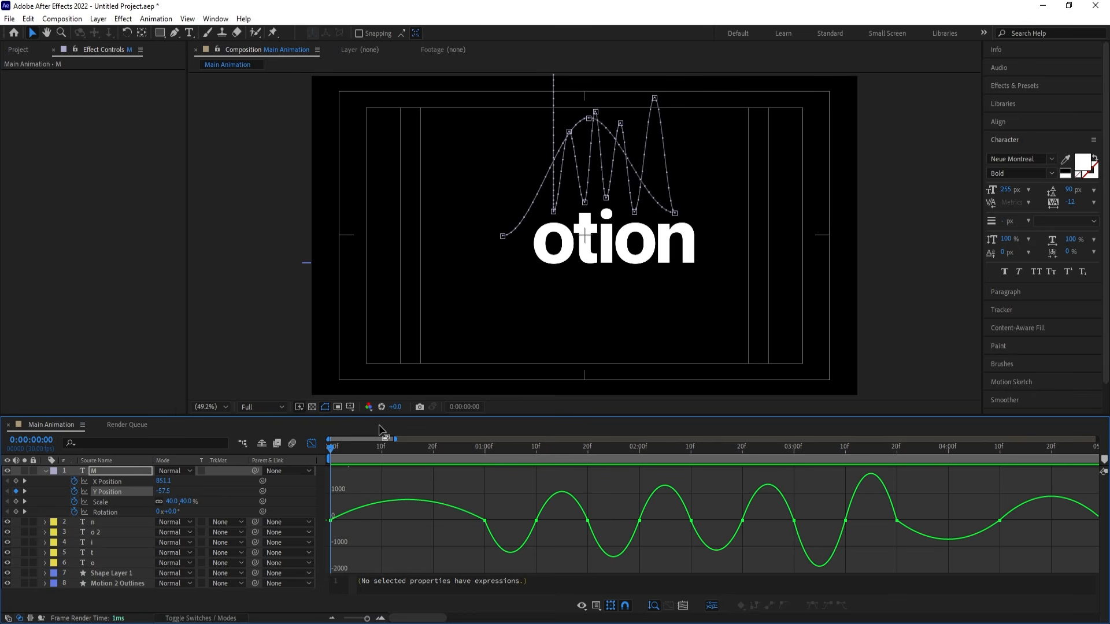
left_click_drag(354, 491, 474, 525)
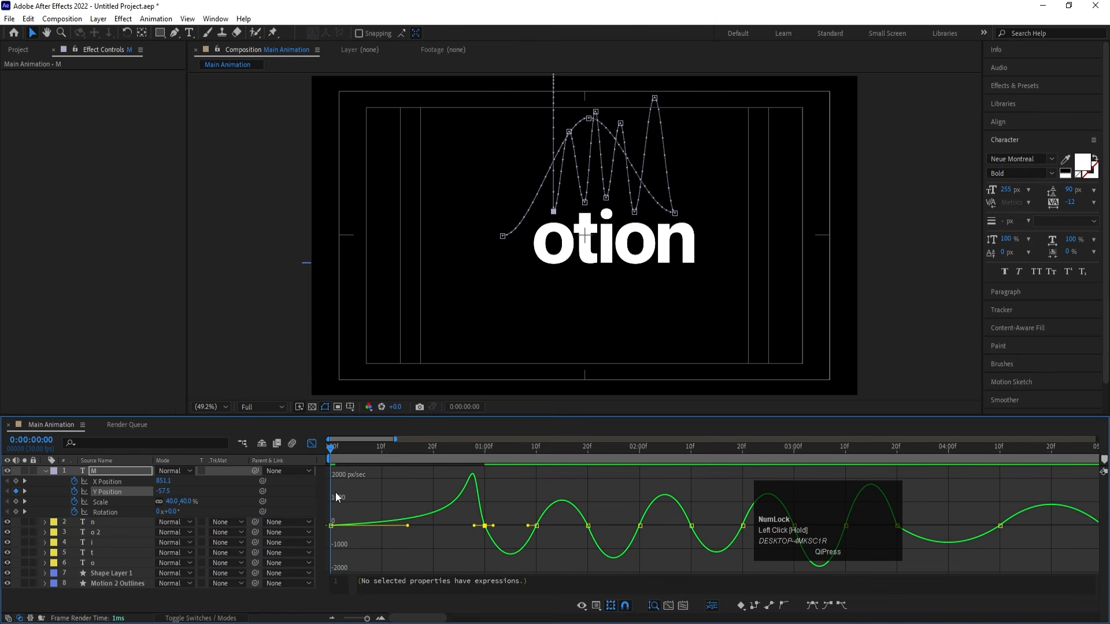
mouse_move(333, 527)
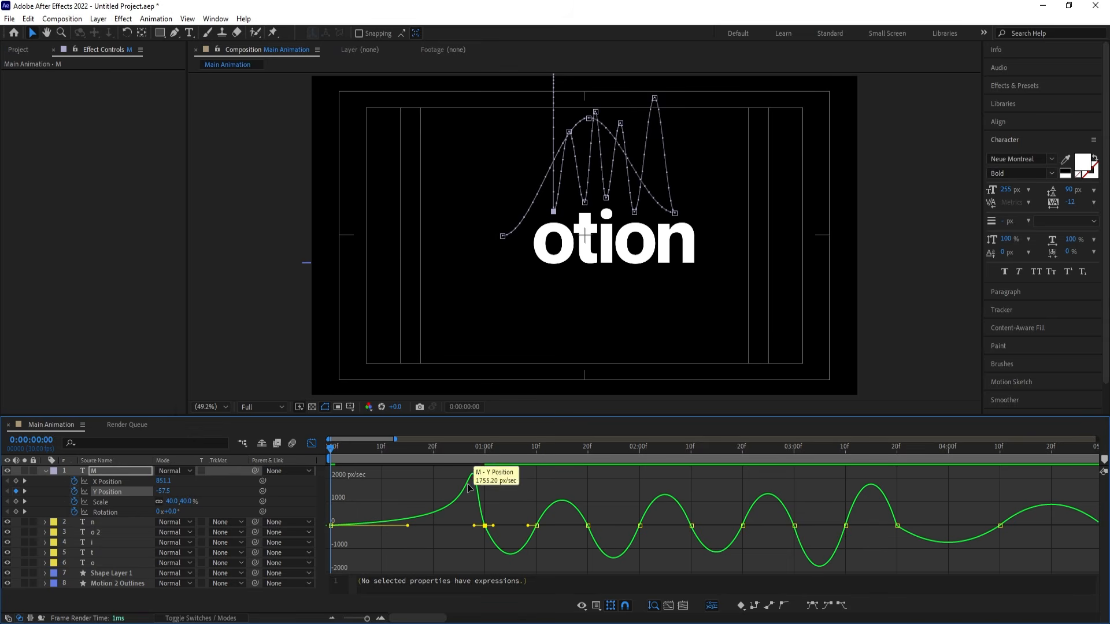
left_click(474, 526)
left_click_drag(477, 527, 480, 528)
key("space")
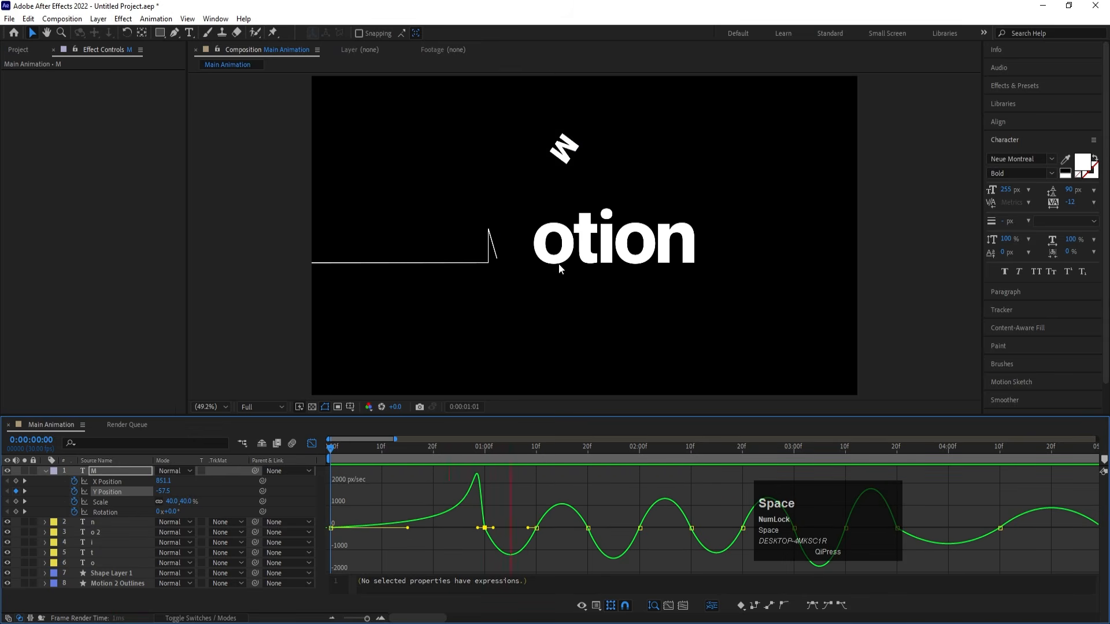
key("space")
left_click(422, 446)
key("space")
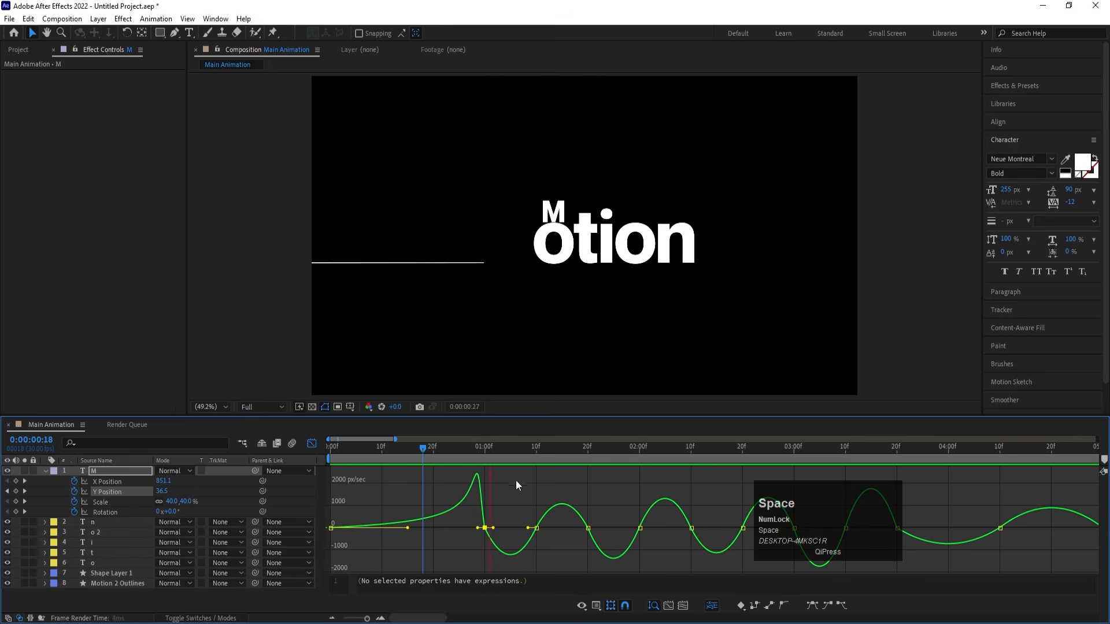
key("space")
key("space")
key("space")
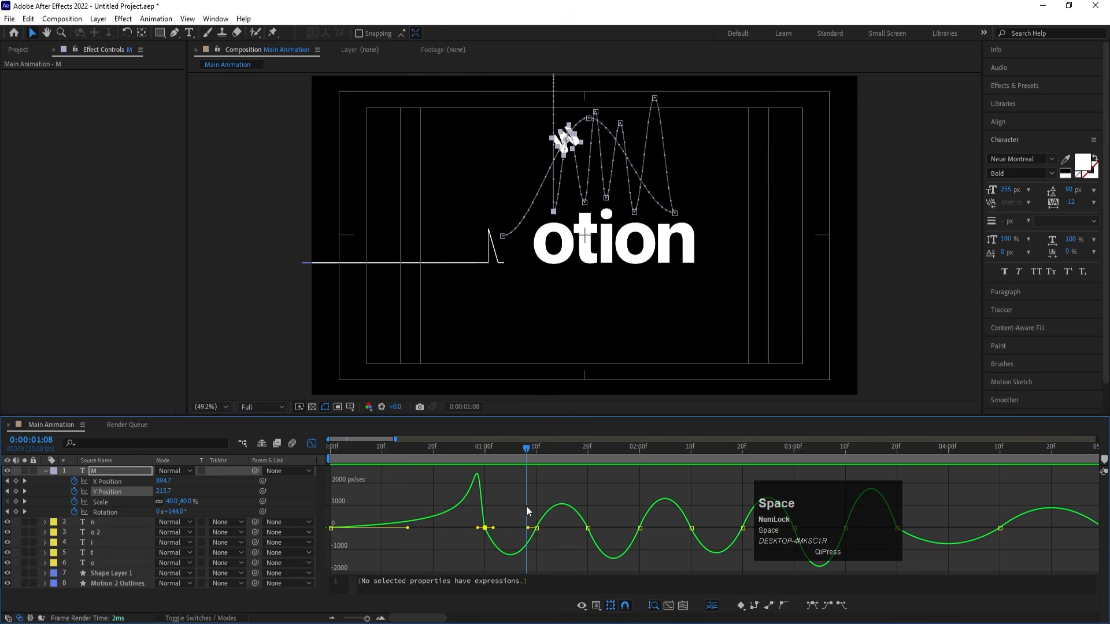
- Shape the first hop's Y Position speed curve to be slow around the 0:00:01:10 peak and fast near 0:00:01:00 and 0:00:01:20
key("equal")
left_click_drag(505, 501, 495, 529)
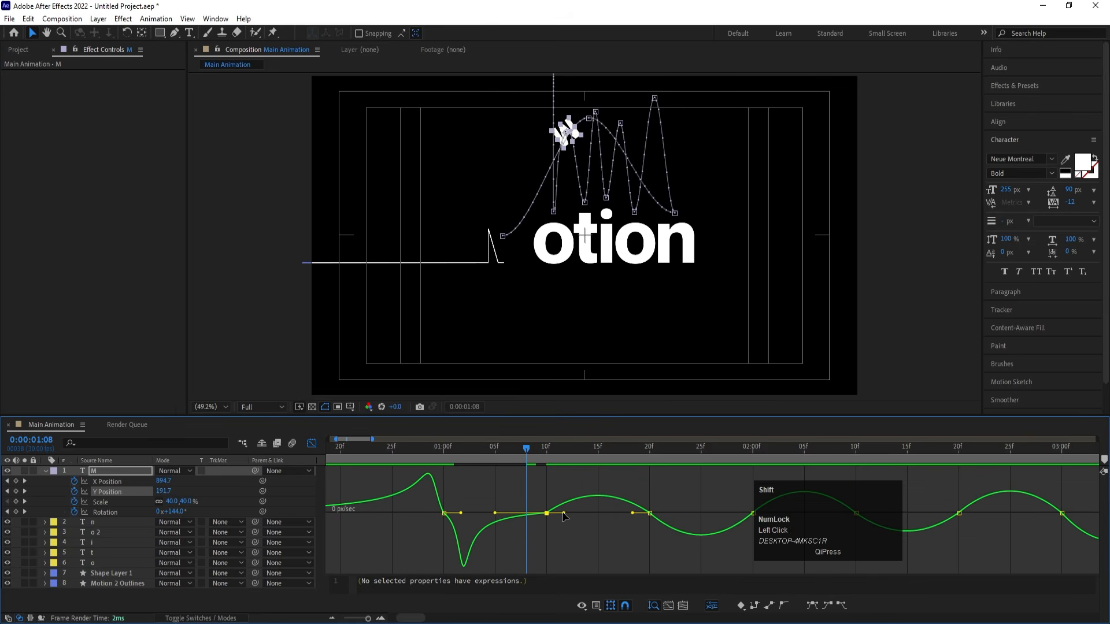
left_click_drag(564, 513, 614, 516)
left_click_drag(461, 517, 435, 518)
left_click_drag(694, 489, 643, 516)
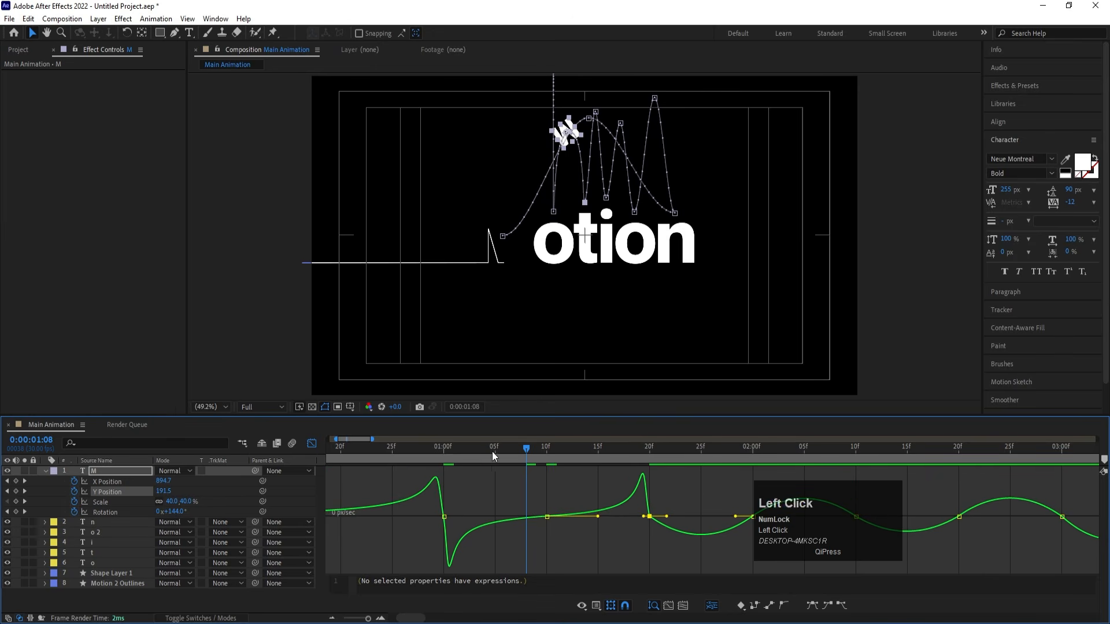
- Shape the second hop's Y Position speed curve to be slow around the 0:00:02:00 peak and fast near 0:00:01:20 and 0:00:02:10
key("space")
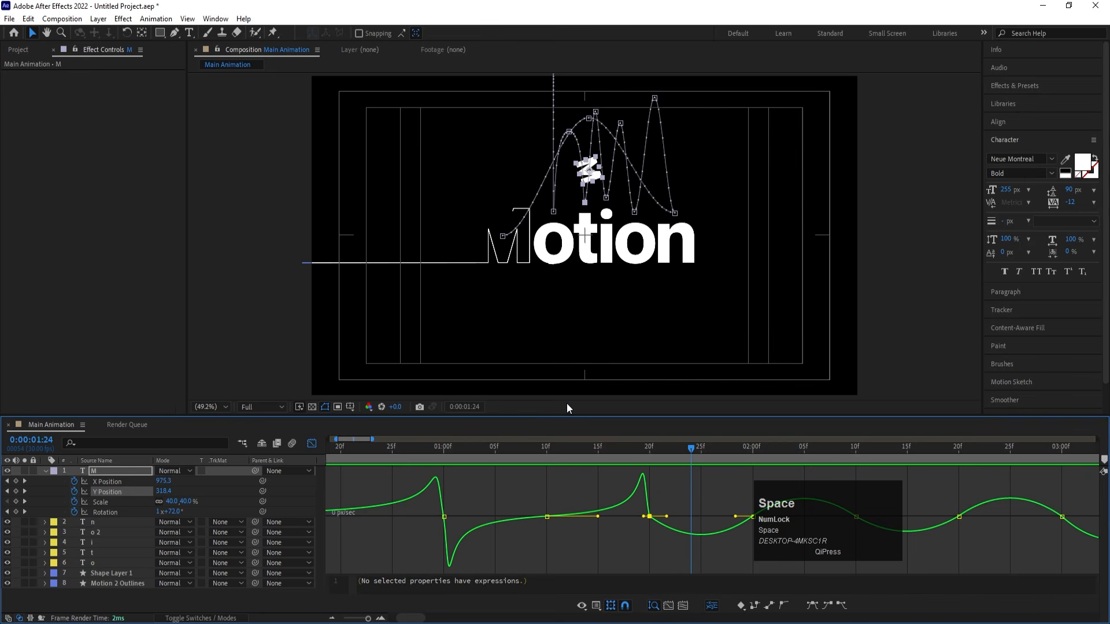
key("minus")
key("minus")
key("minus")
key("equal")
key("equal")
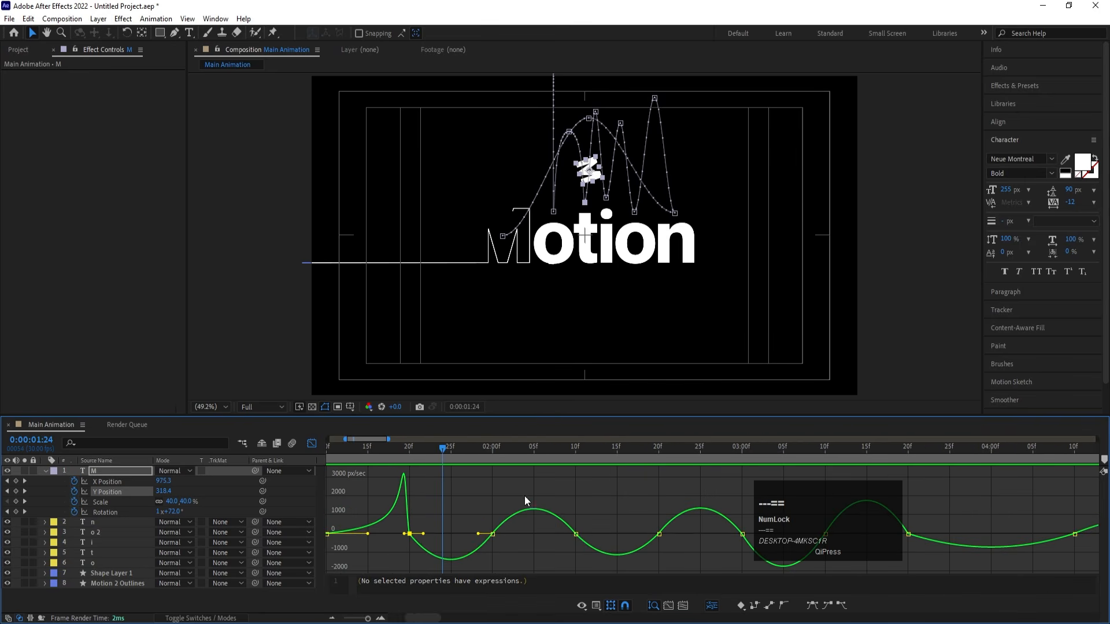
left_click_drag(472, 497, 428, 534)
left_click_drag(506, 518, 577, 518)
left_click_drag(424, 519, 415, 519)
left_click_drag(599, 501, 570, 519)
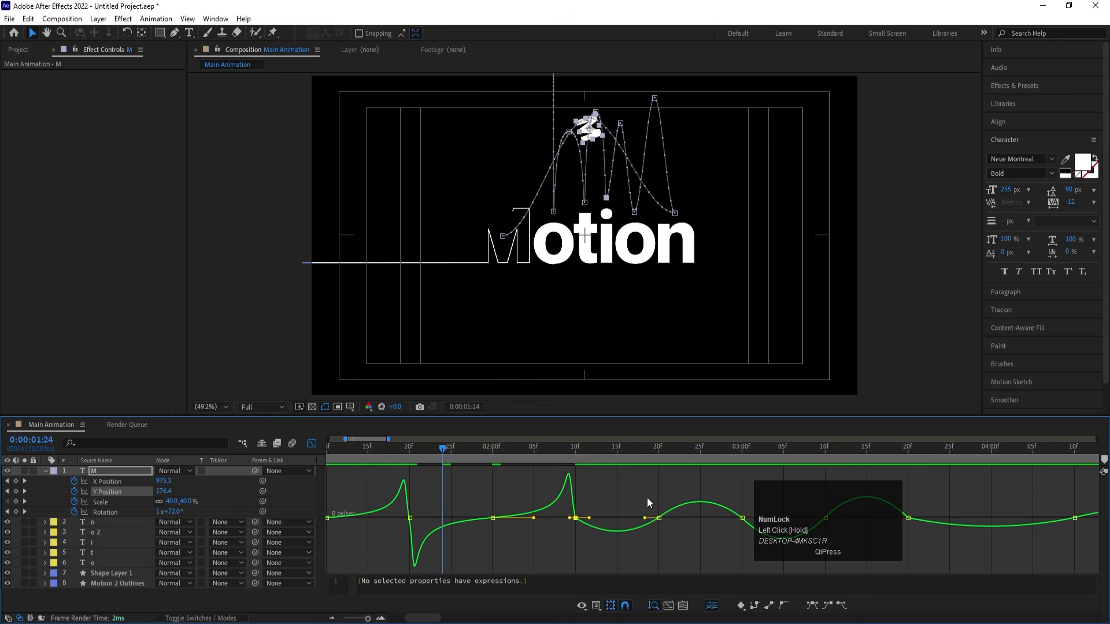
- Shape the third hop's Y Position speed curve to slow at 0:00:02:20 and peak near 0:00:02:10 and 0:00:03:00, and preview it
left_click_drag(644, 486, 680, 557)
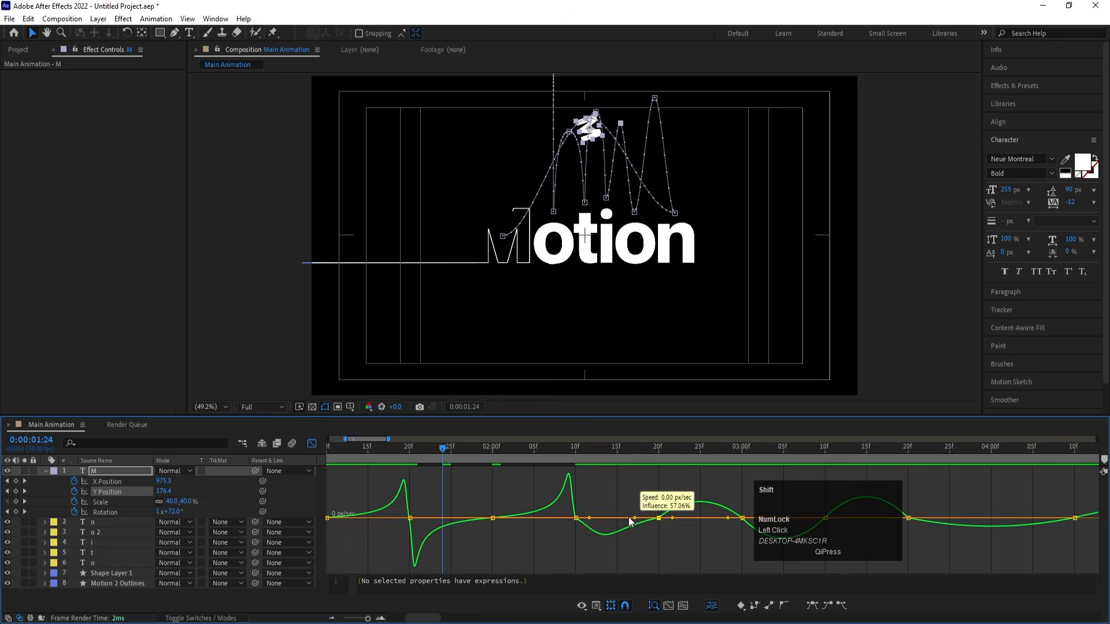
left_click_drag(629, 517, 579, 520)
left_click_drag(670, 518, 700, 519)
left_click_drag(591, 517, 579, 517)
left_click_drag(750, 501, 736, 519)
key("space")
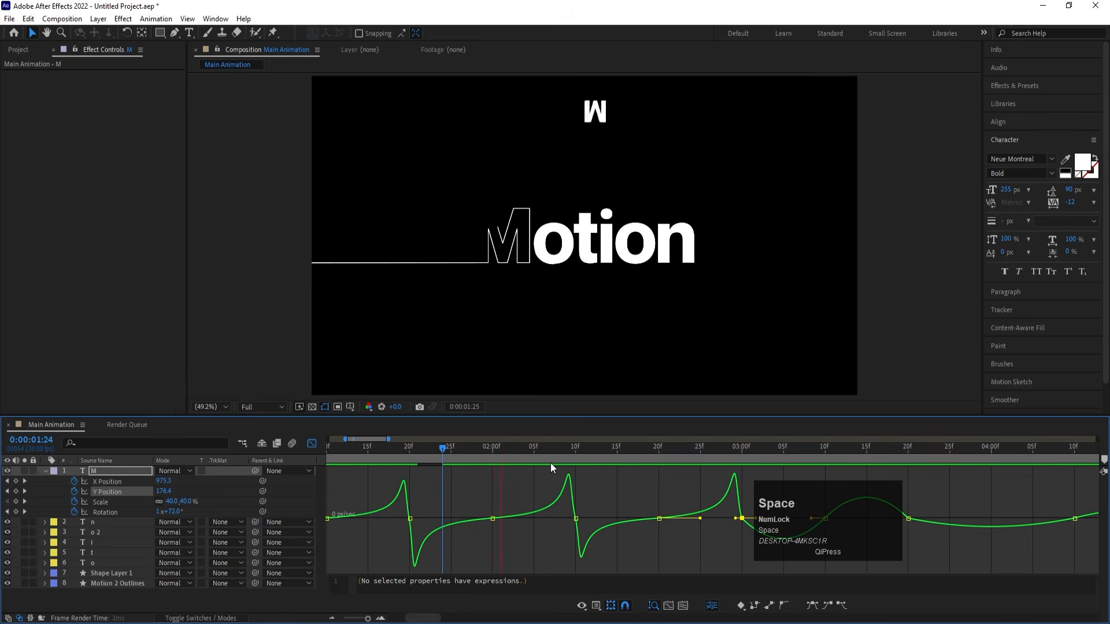
key("space")
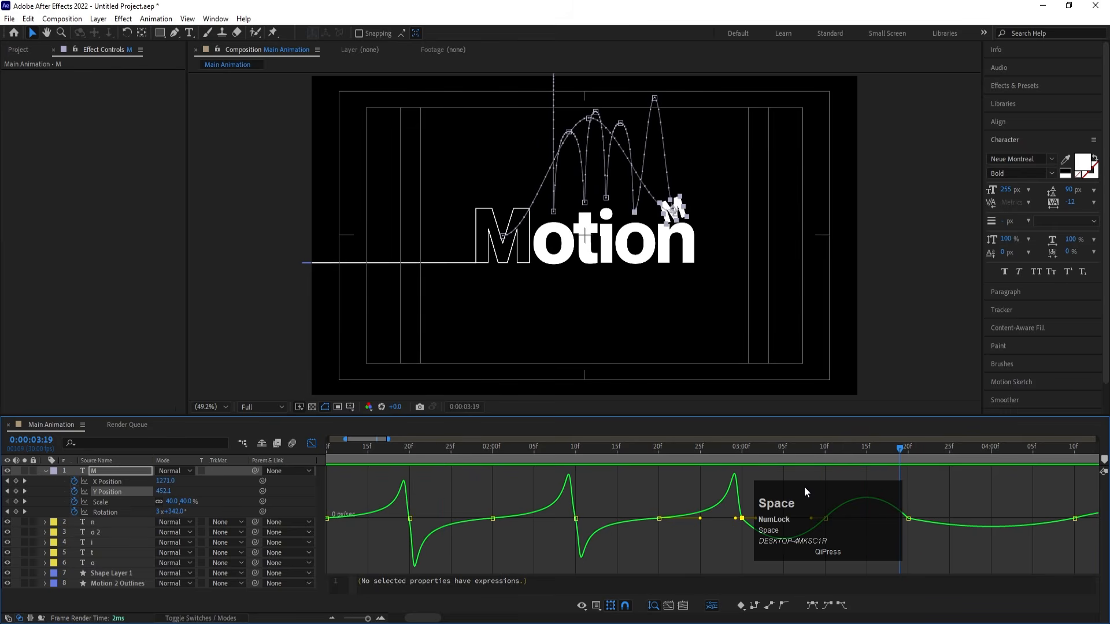
- Shape the fourth hop's Y Position speed curve to slow at 0:00:03:10 and peak near 0:00:03:00 and 0:00:03:20, and preview it
left_click_drag(804, 488, 890, 515)
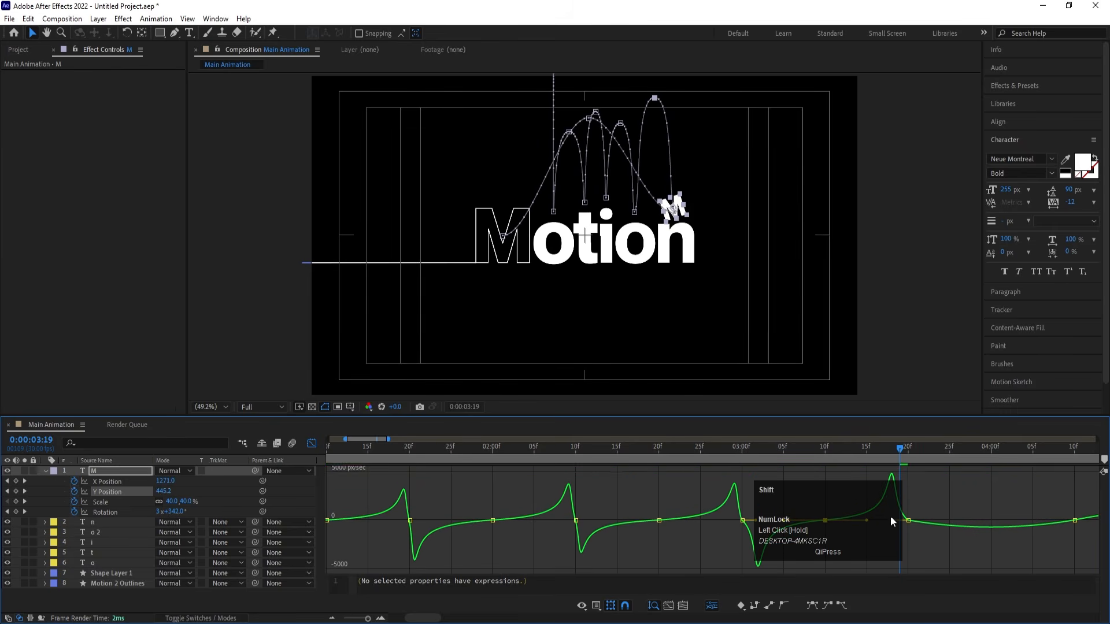
left_click_drag(755, 520, 748, 519)
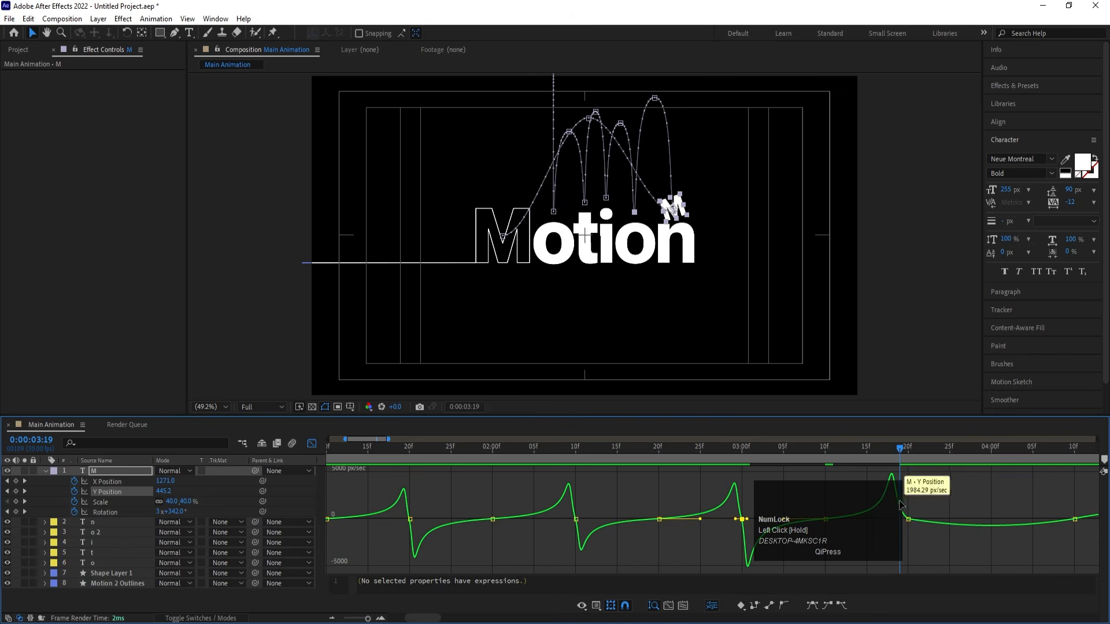
left_click_drag(917, 501, 901, 521)
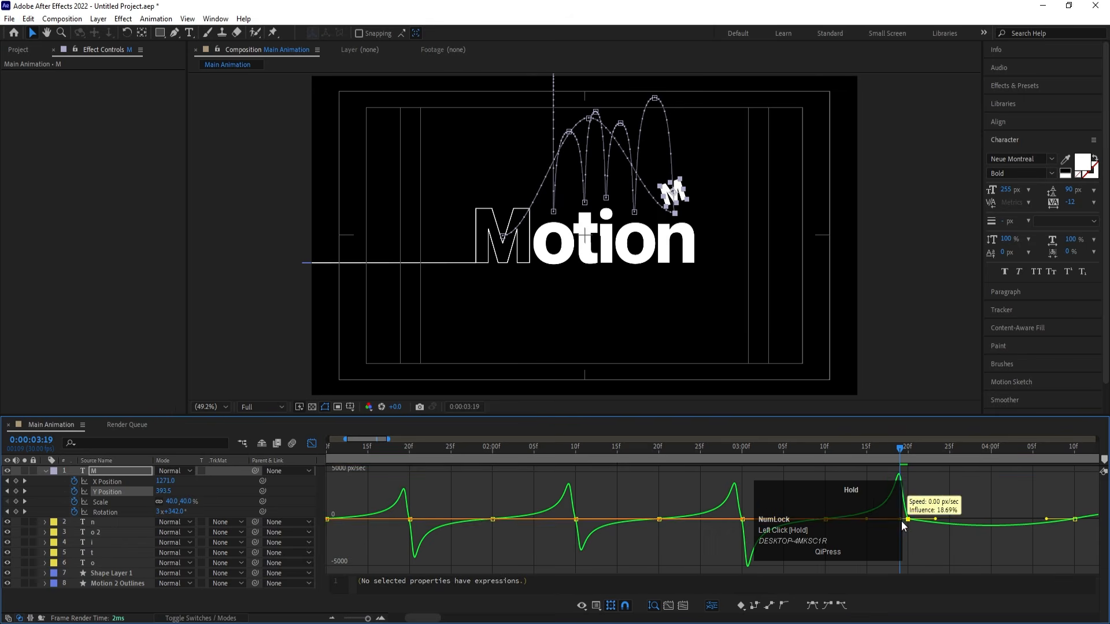
left_click(674, 449)
key("space")
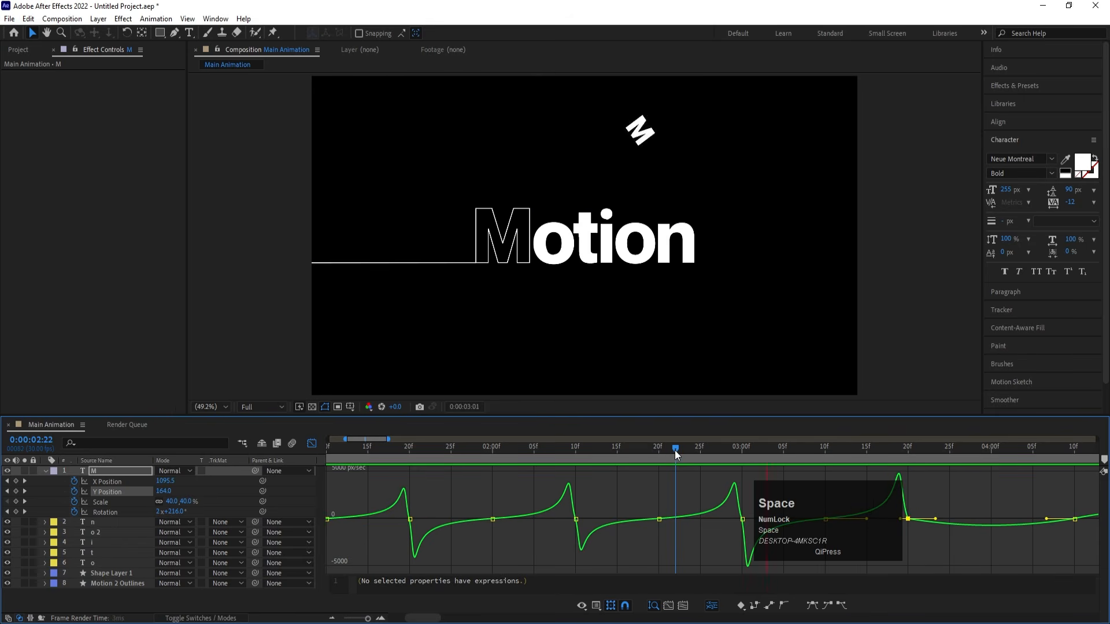
key("space")
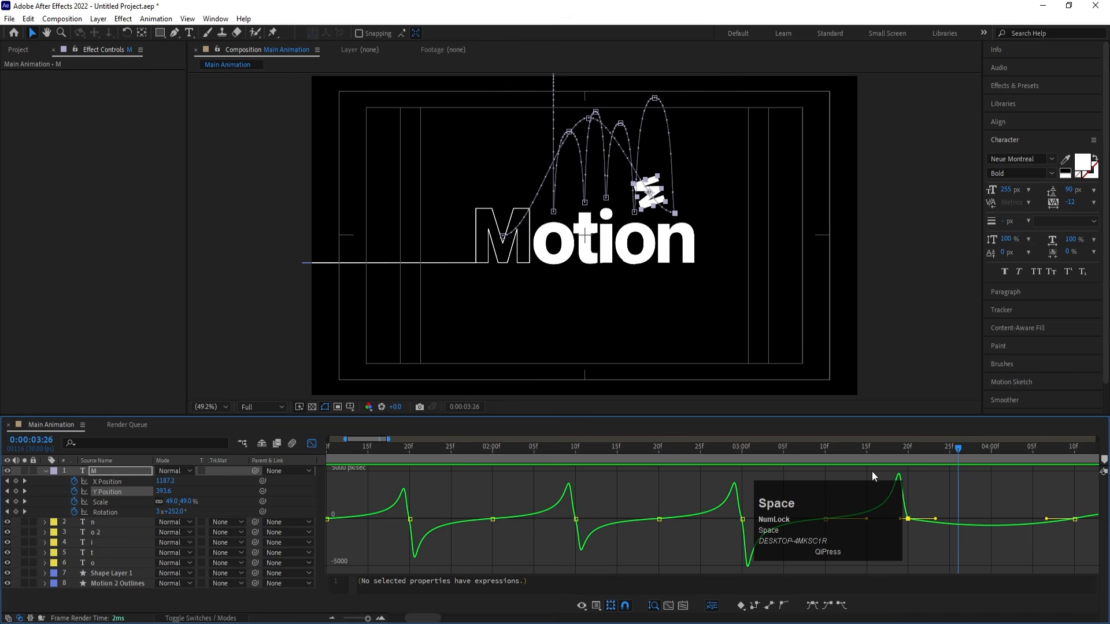
- Shape the final jump's Y Position speed curve to slow at 0:00:04:10 and peak near 0:00:03:20 and 0:00:05:00, and preview it
key("minus")
key("minus")
key("minus")
key("equal")
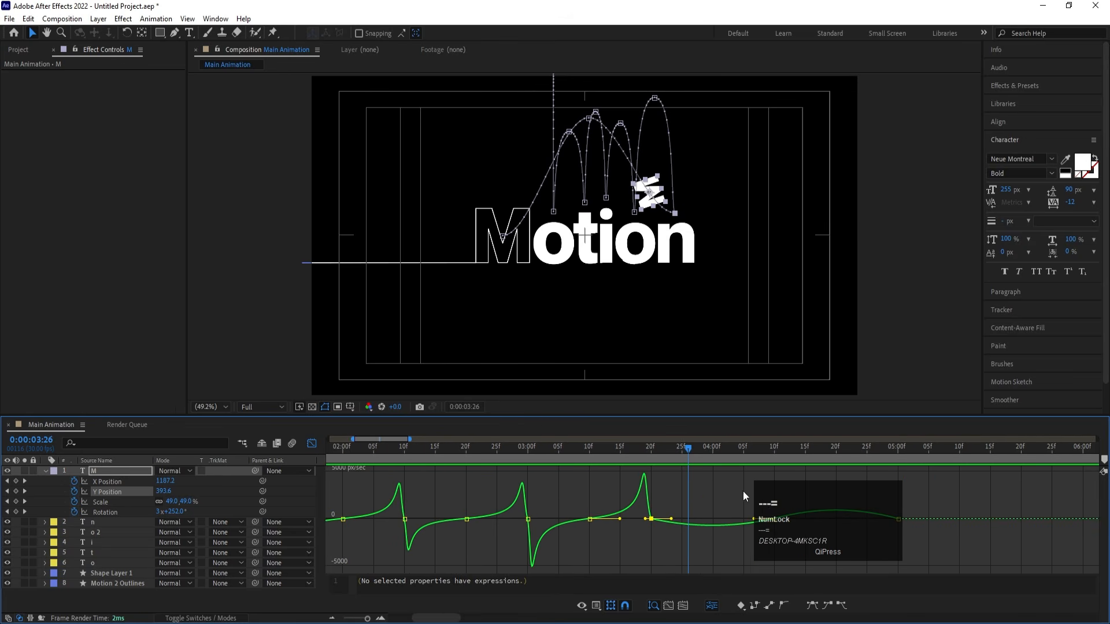
left_click_drag(744, 491, 792, 553)
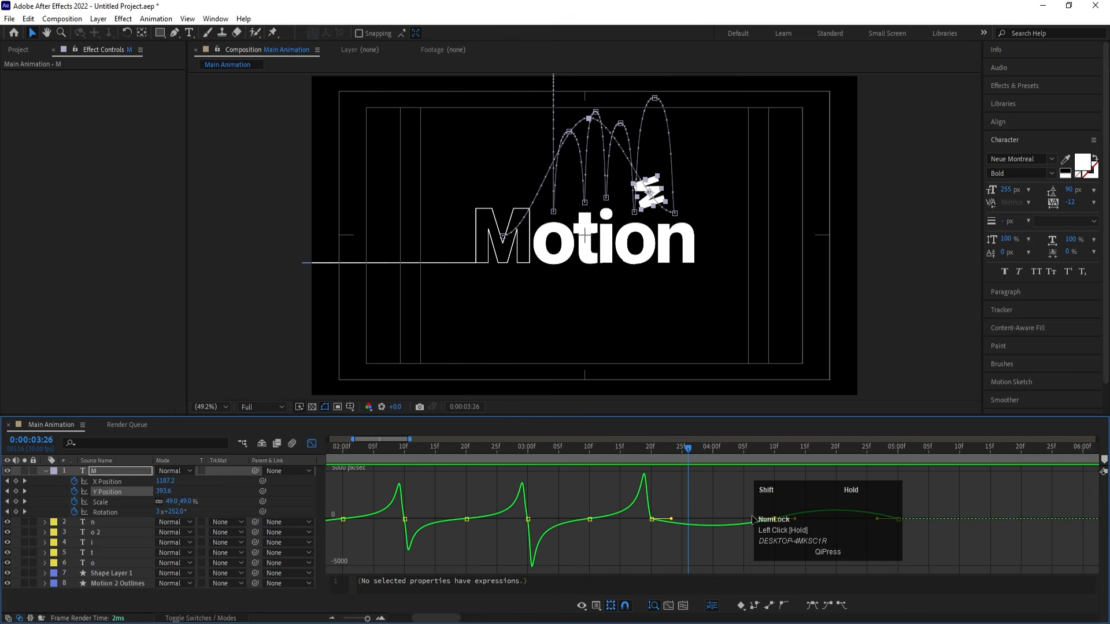
left_click_drag(670, 518, 660, 523)
left_click_drag(762, 544, 795, 564)
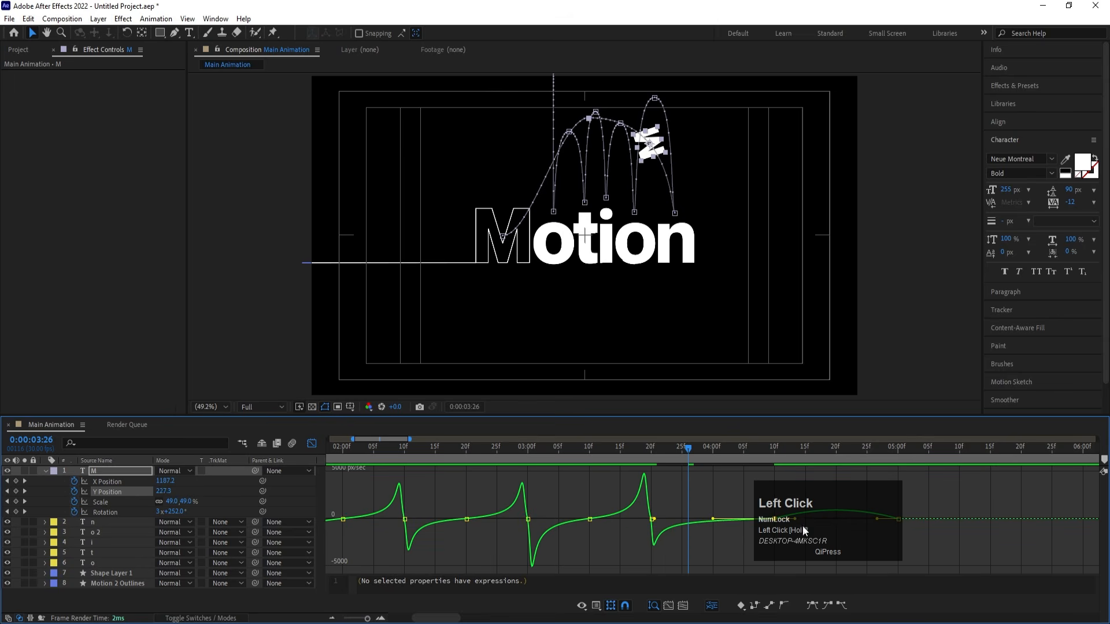
mouse_move(877, 518)
left_mouse_down()
mouse_move(866, 517)
mouse_move(886, 519)
mouse_move(864, 553)
mouse_move(894, 519)
left_mouse_up()
left_click_drag(651, 450, 580, 452)
key("space")
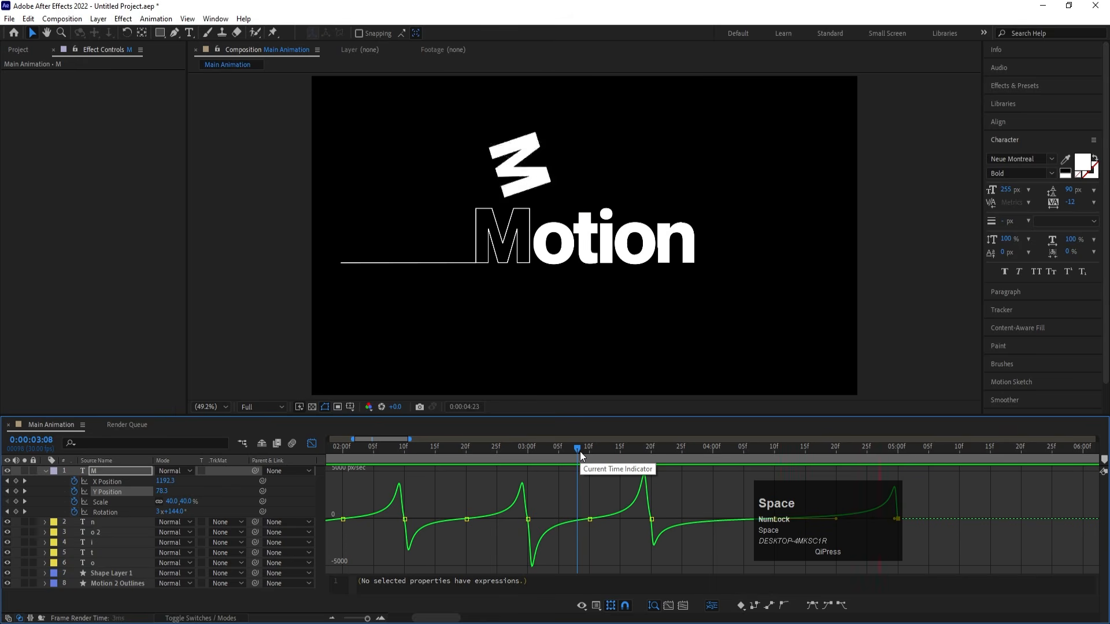
- Close the Graph Editor, then proportionally compress the M's final-jump keyframes to run from 0:00:03:20 to 0:00:04:20 and preview the jump
left_click(312, 444)
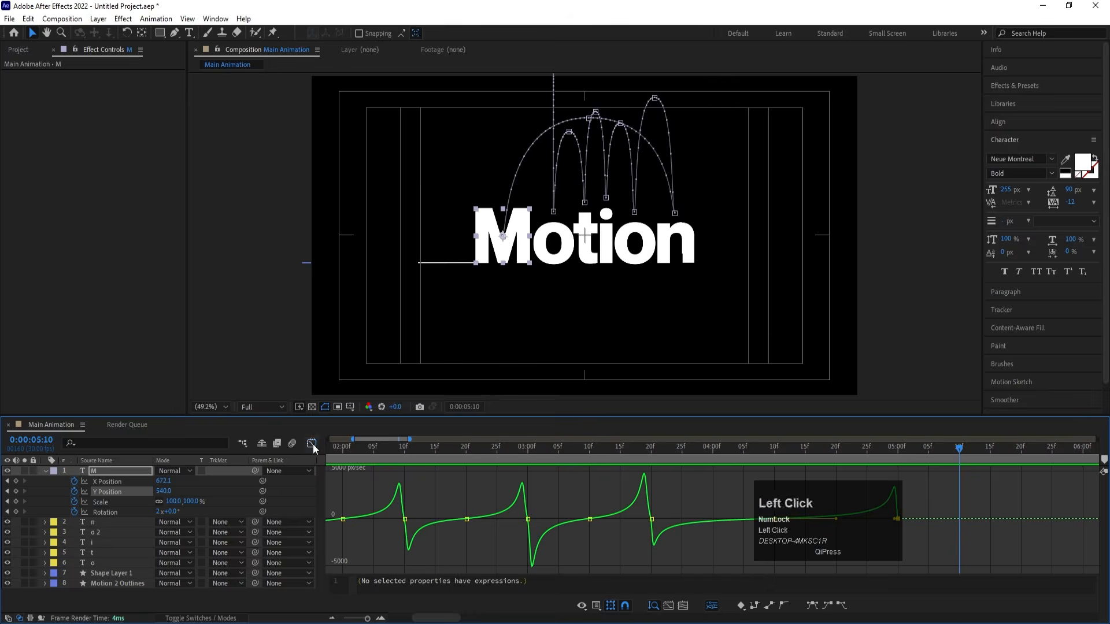
key("minus")
key("minus")
key("minus")
key("minus")
key("minus")
key("equal")
key("equal")
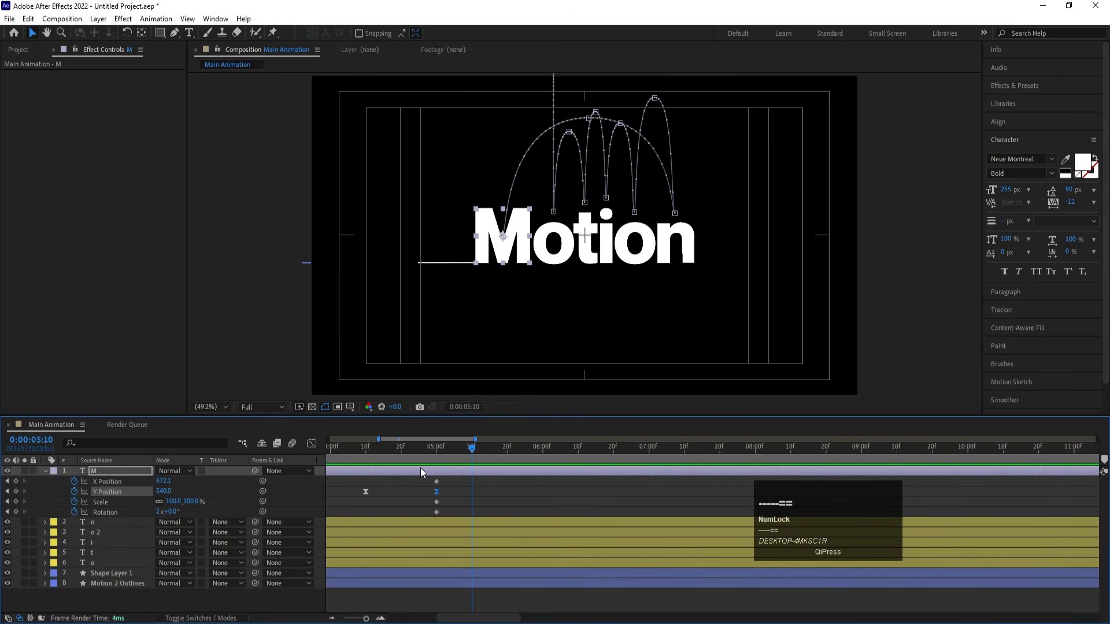
key("j")
key("j")
key("j")
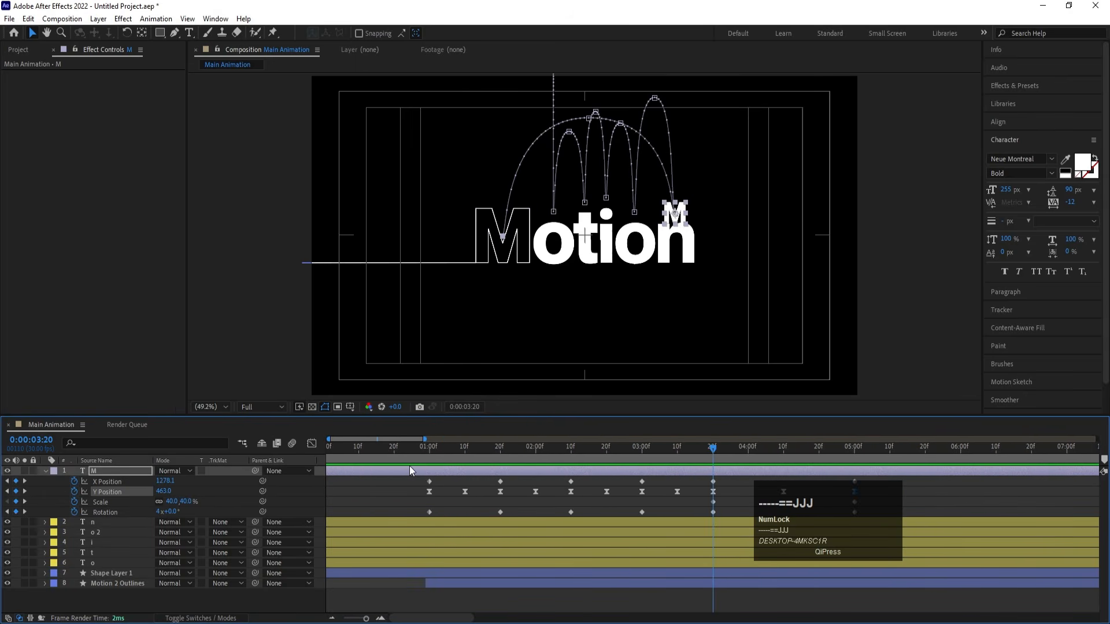
key("space")
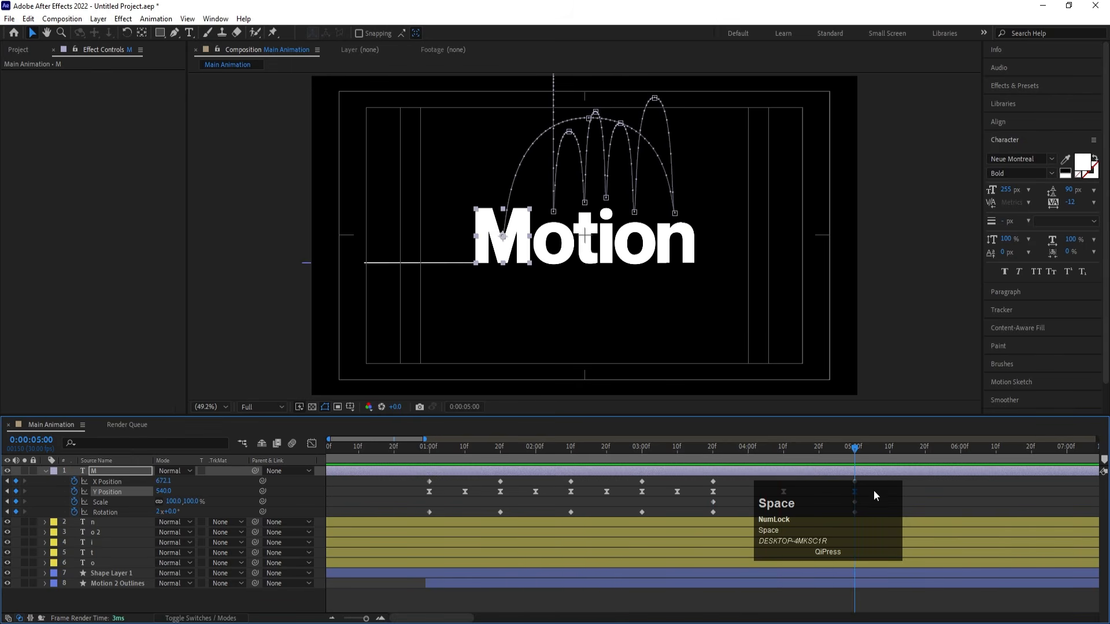
left_click_drag(867, 481, 708, 515)
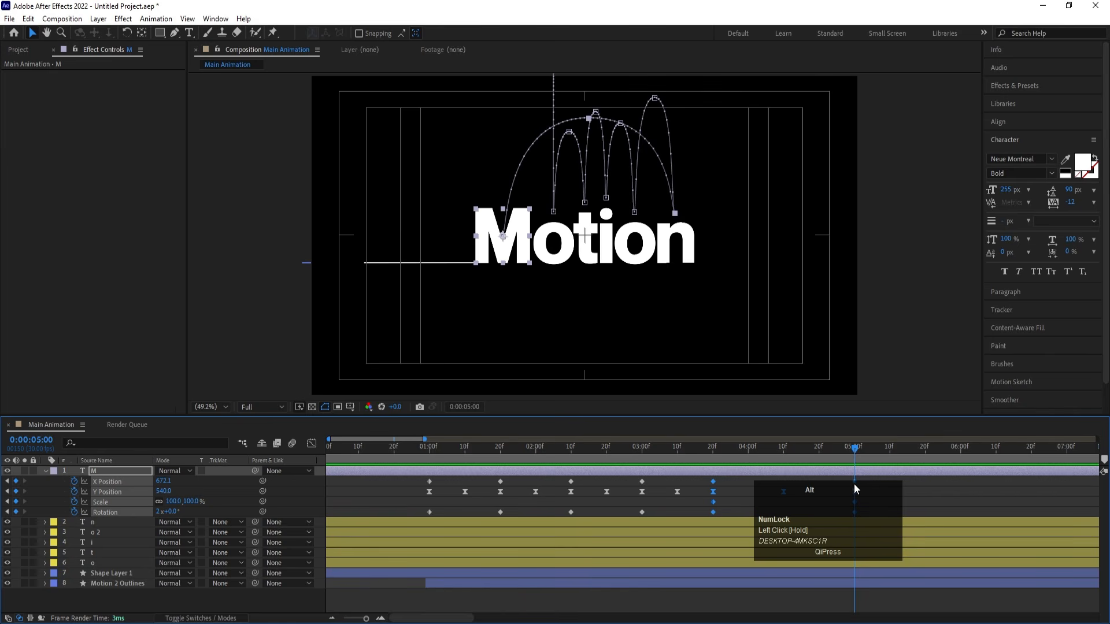
left_click_drag(854, 483, 790, 479)
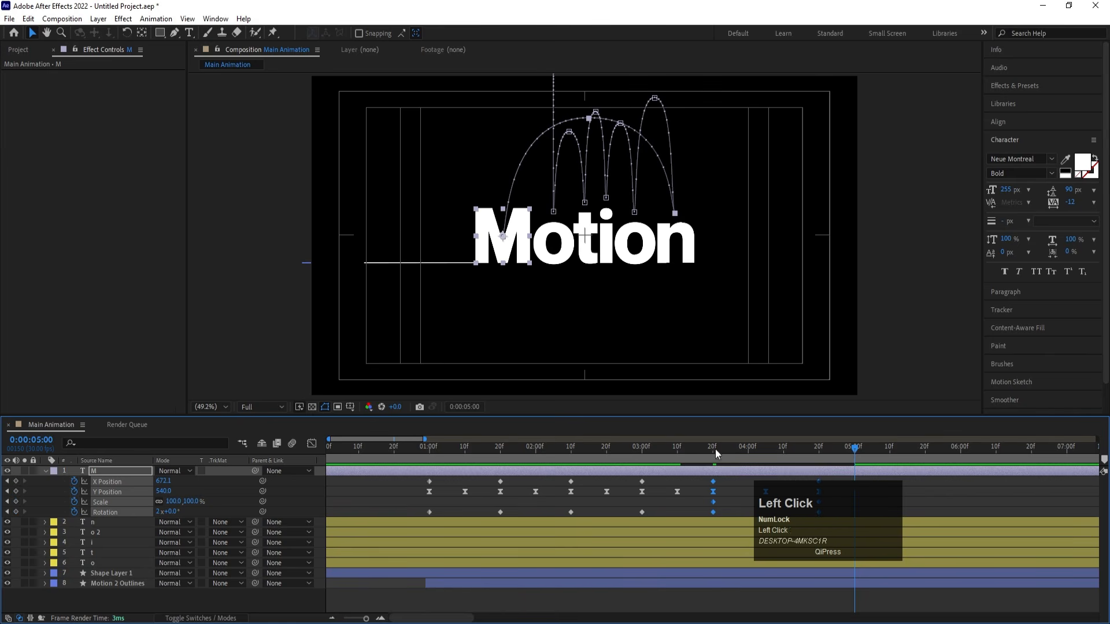
left_click(690, 446)
key("space")
key("space")
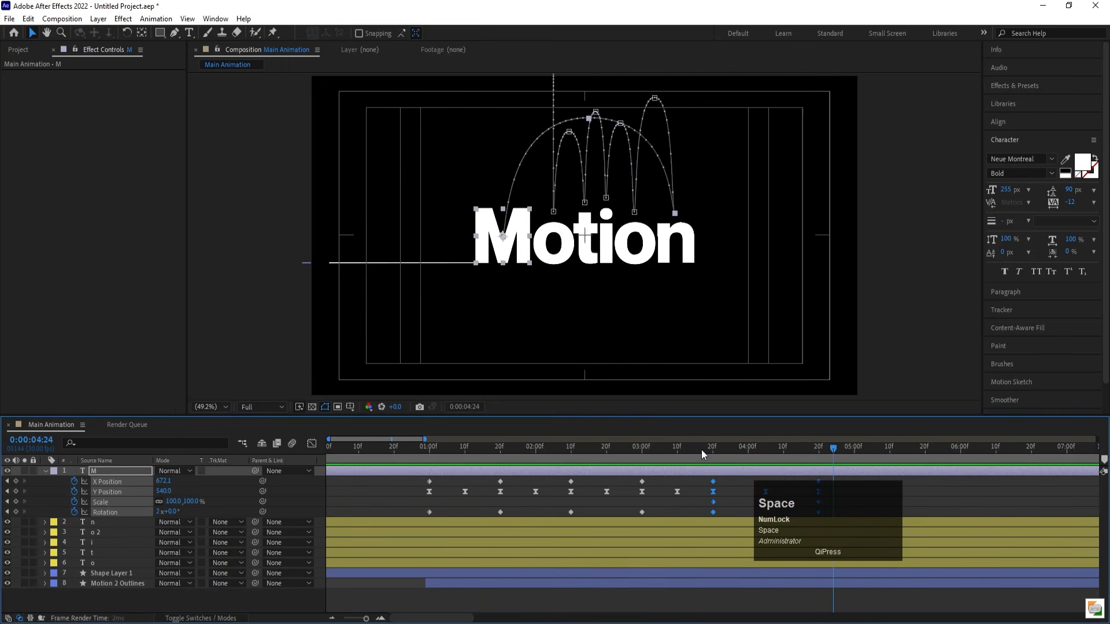
key("minus")
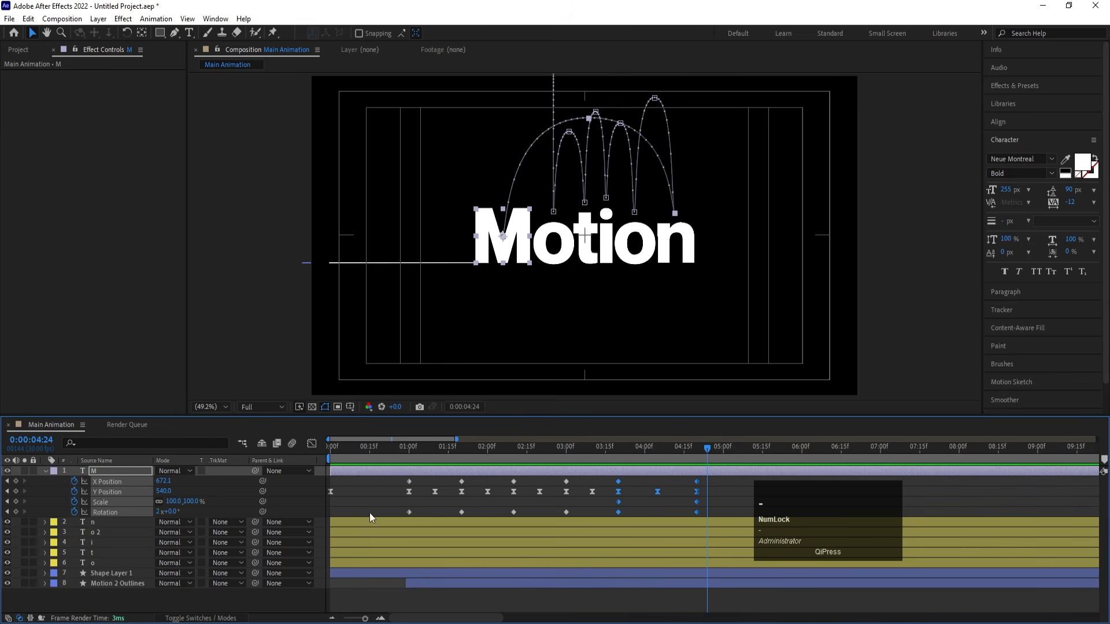
- Apply Easy Ease to all of the M's Rotation keyframes and preview the spinning hops
left_click(260, 508)
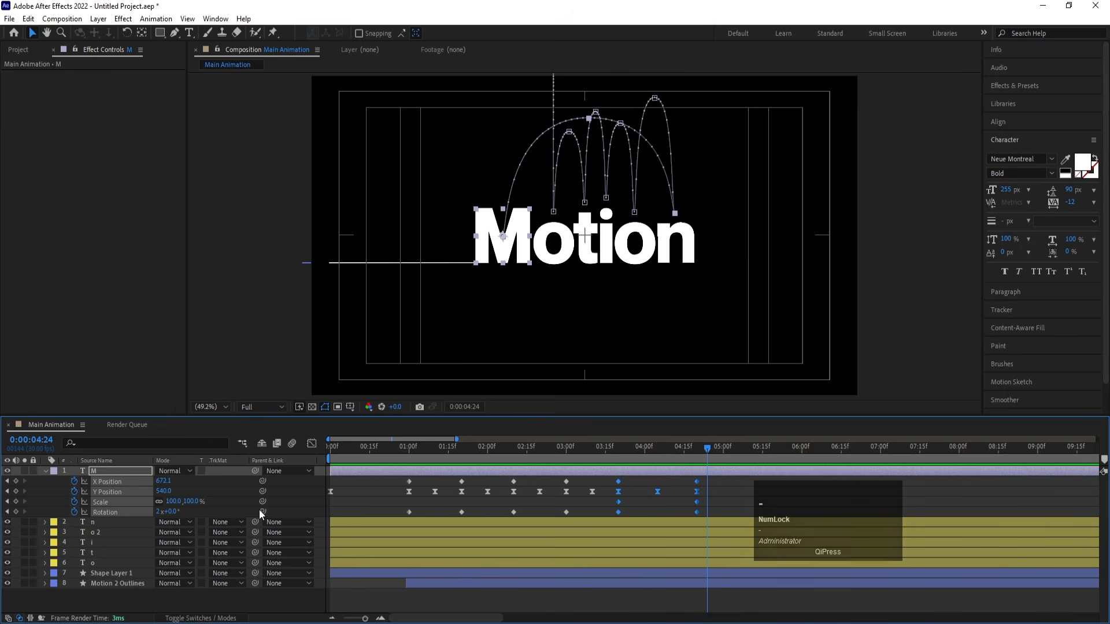
left_click(131, 514)
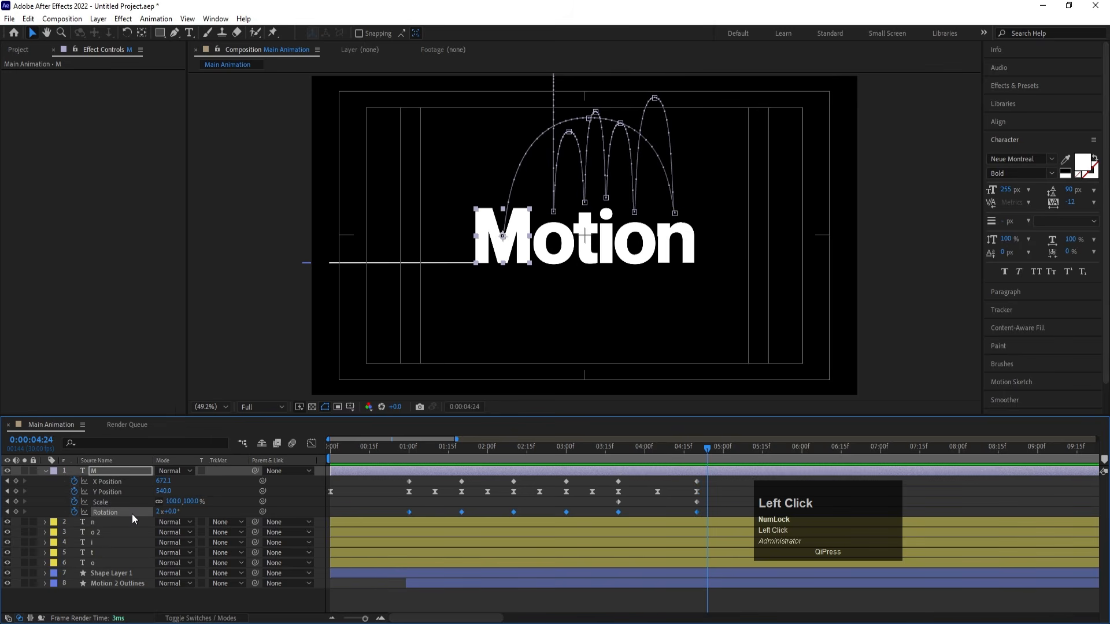
left_click(394, 449)
key("space")
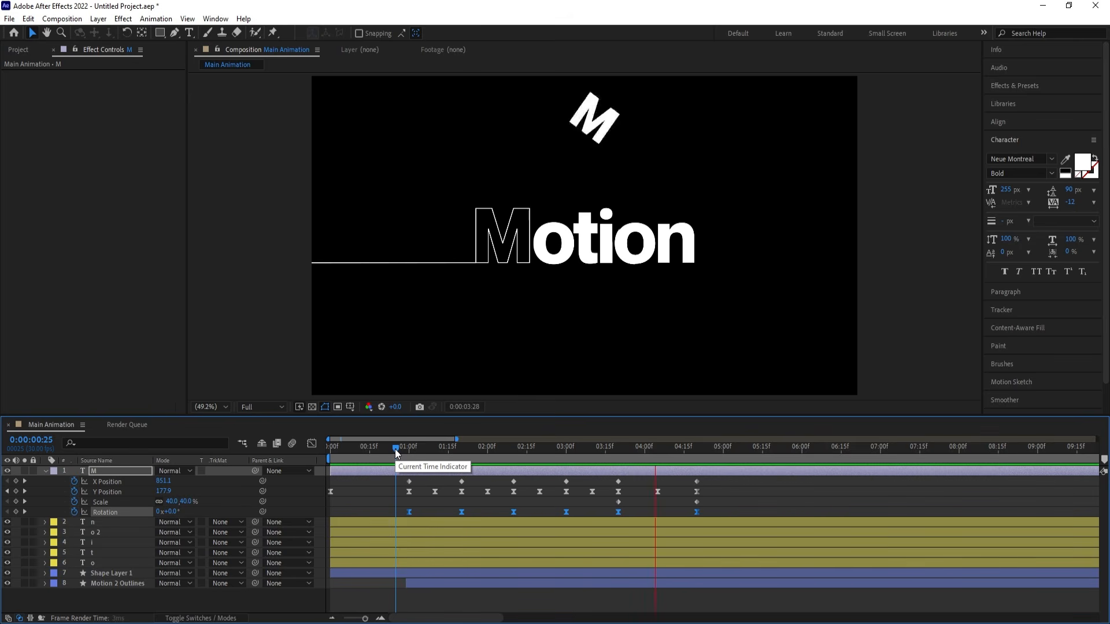
key("space")
- Preview the animation from 0:00:00:00 to check the M's drop against the line drawing, and clear the selection
left_click_drag(402, 449, 226, 466)
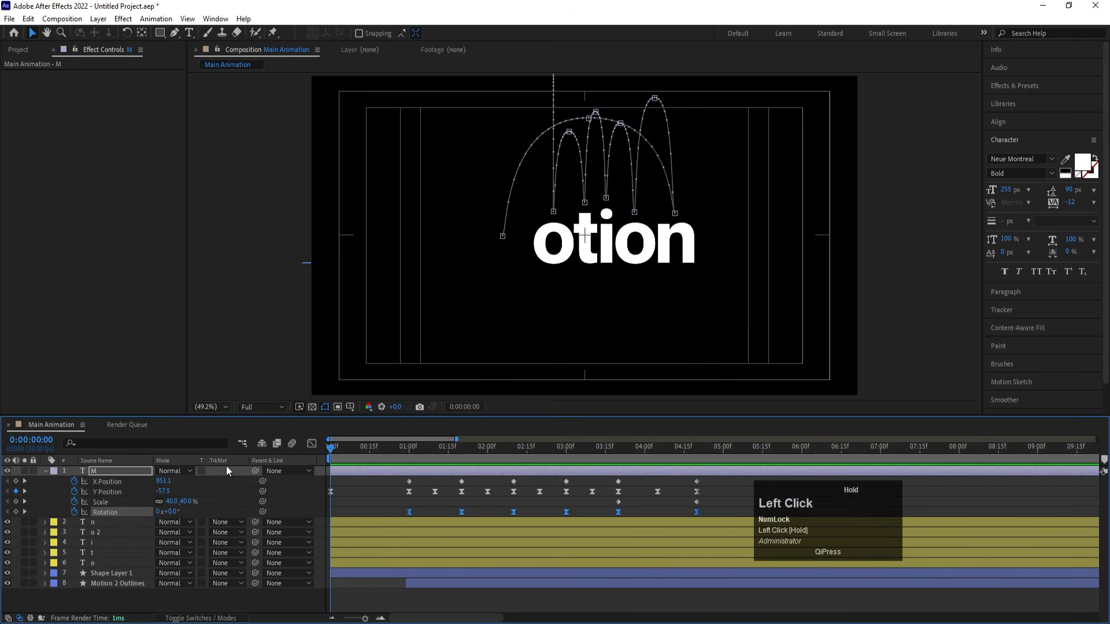
key("space")
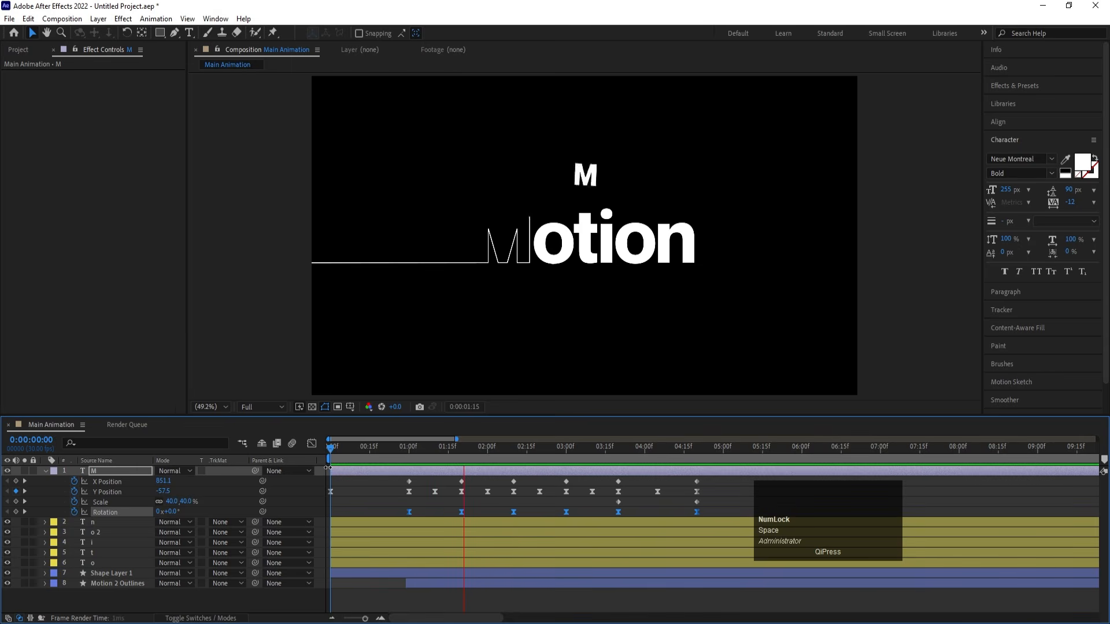
key("space")
left_click(284, 449)
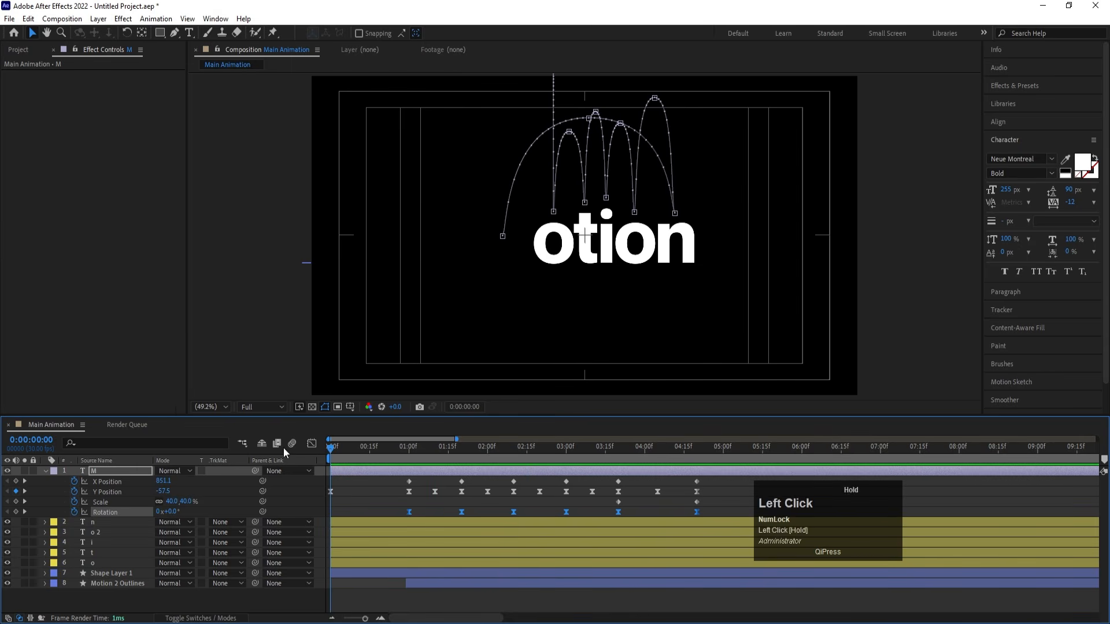
key("space")
left_click(360, 484)
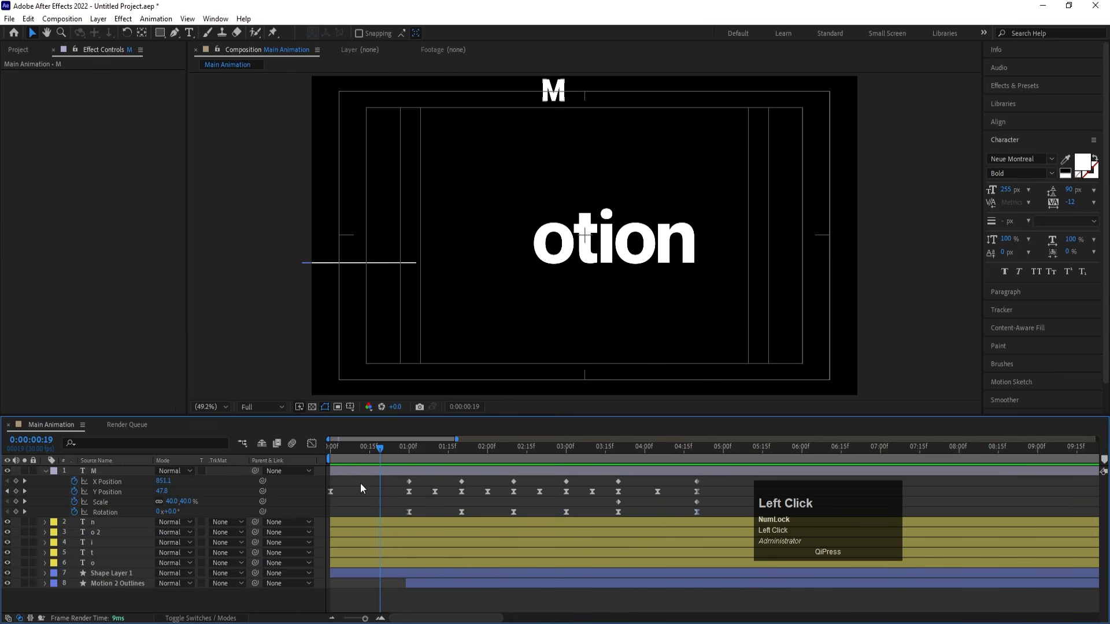
- Delay the M layer so that it starts at 0:00:02:15, checking its timing against the outline drawing
left_click_drag(352, 473, 470, 486)
key("space")
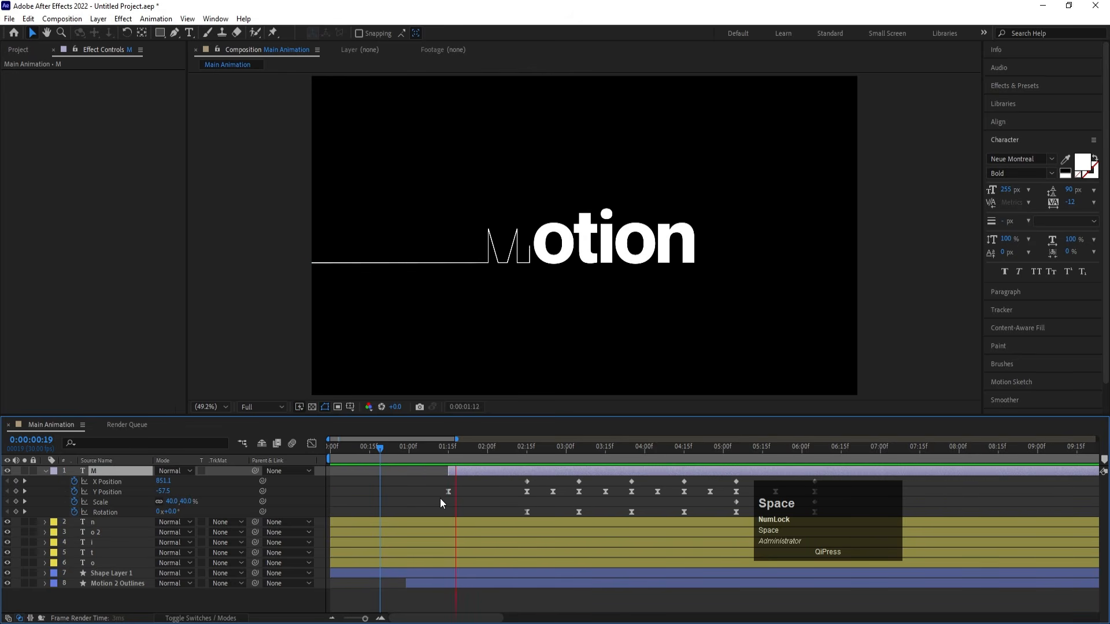
left_click_drag(519, 453, 527, 450)
key("bracketleft")
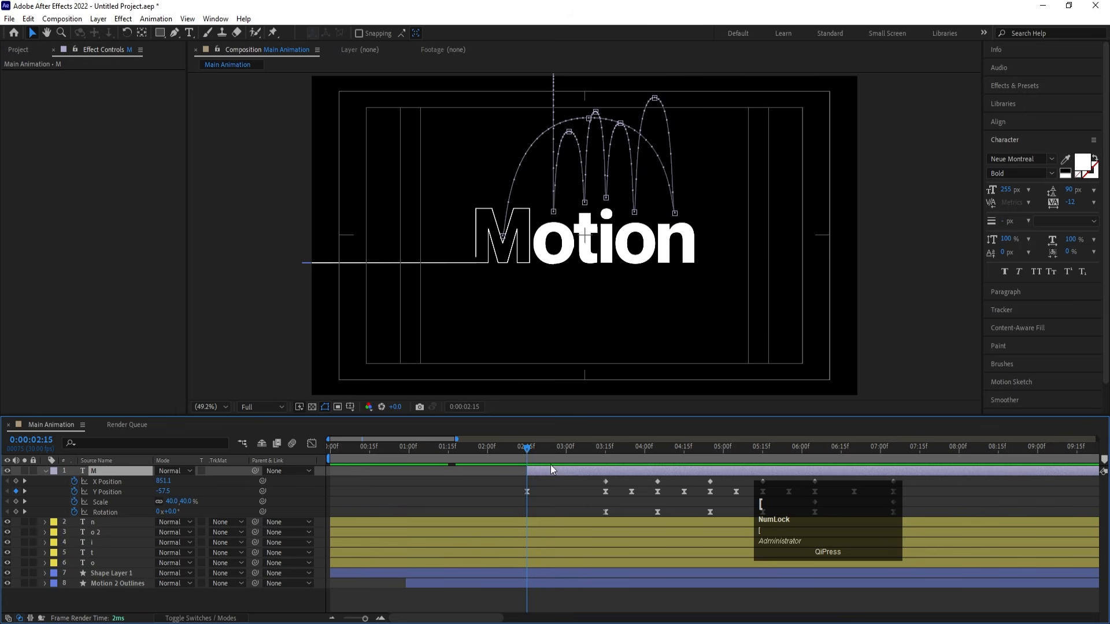
- Hide the n, o 2, i, t and o text layers and preview the animation from 0:00:00:00
left_click(108, 524)
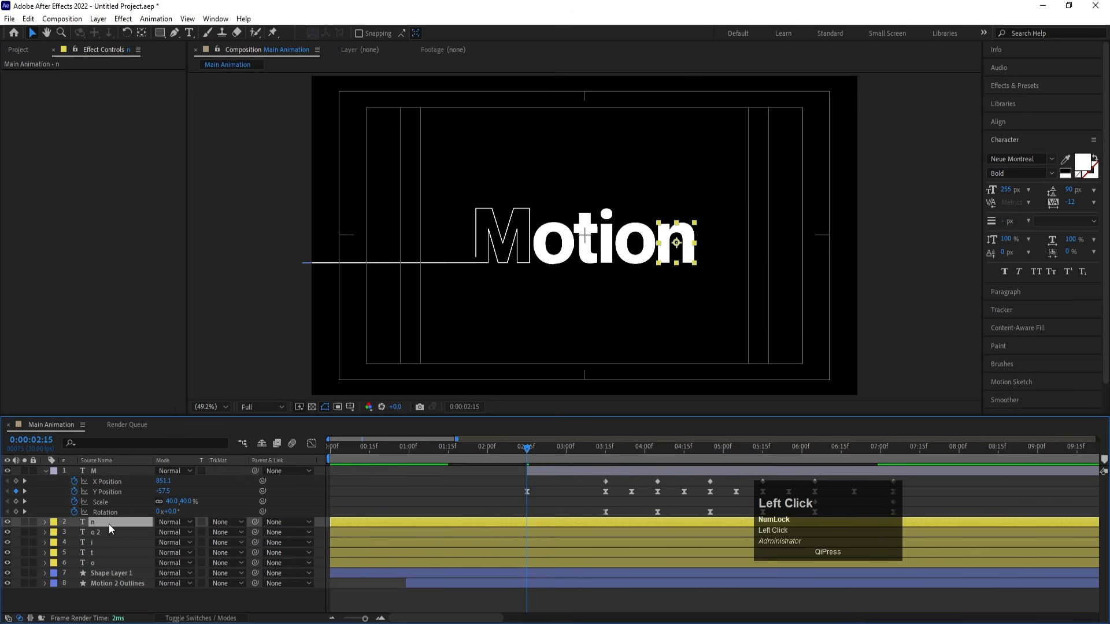
left_click(100, 562, "shift")
left_click_drag(7, 522, 7, 562)
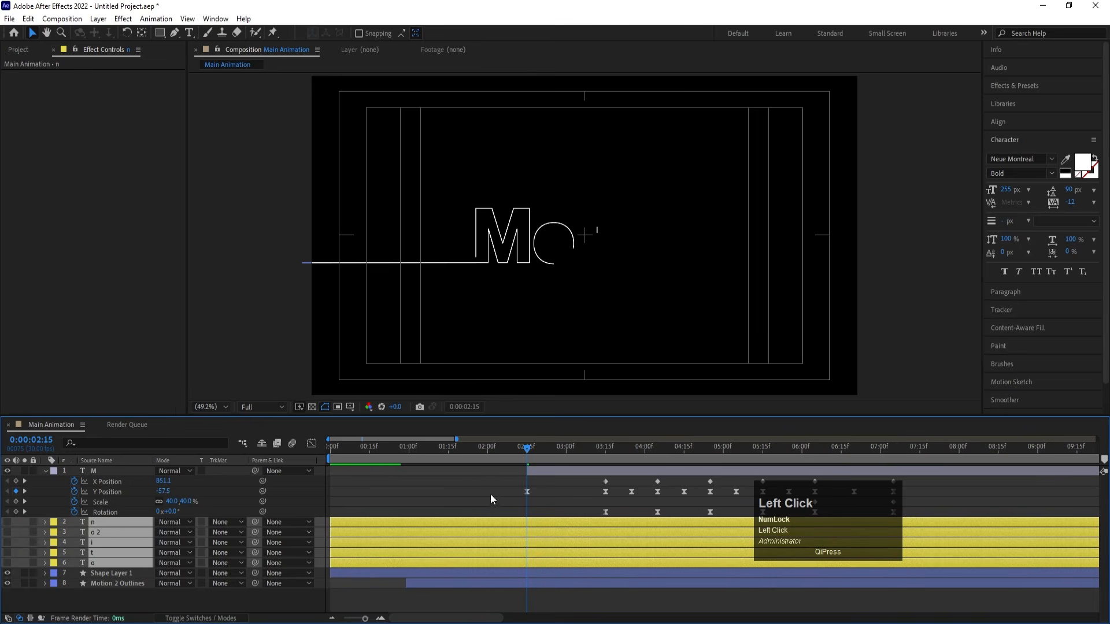
left_click_drag(429, 454, 331, 453)
key("space")
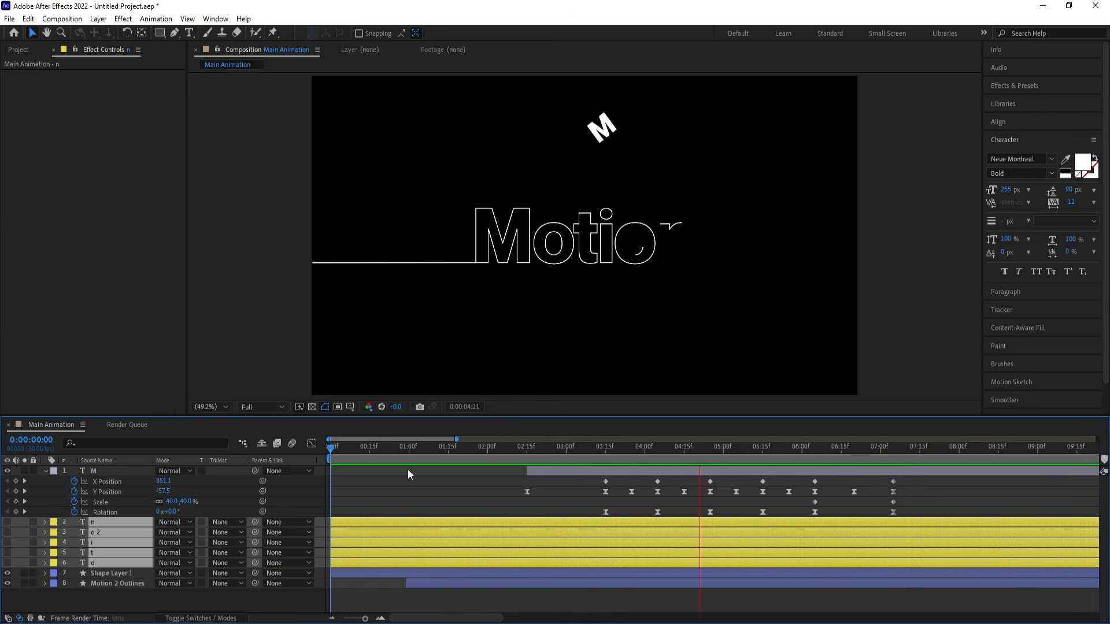
- Unhide the first o text layer and make it start at 0:00:03:15, when the M lands on that letter
key("space")
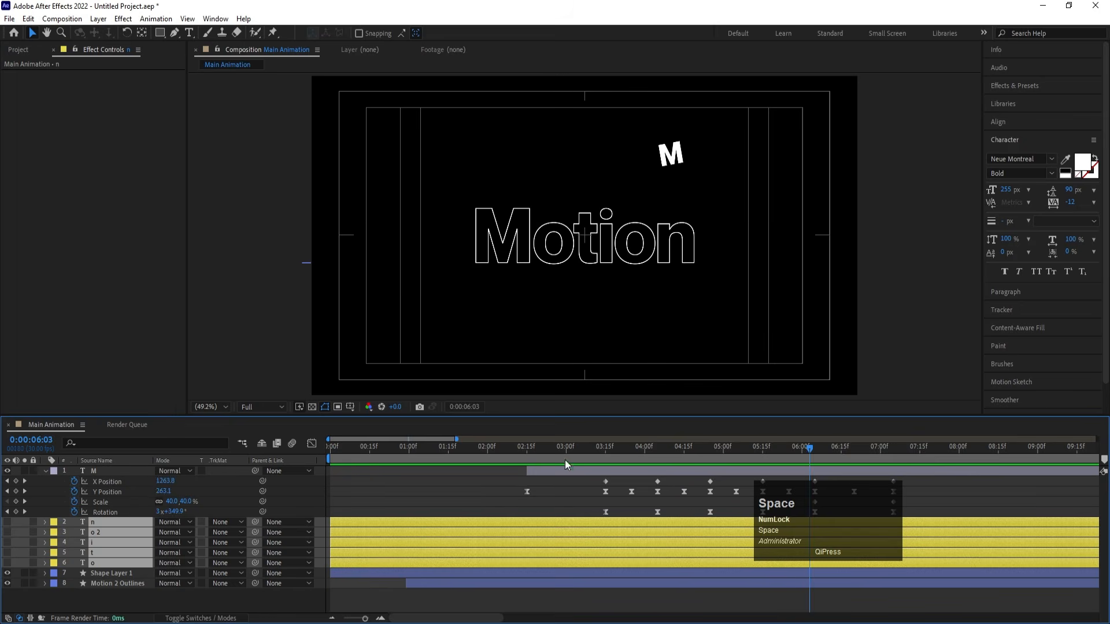
left_click(556, 450)
left_click_drag(554, 450, 606, 477)
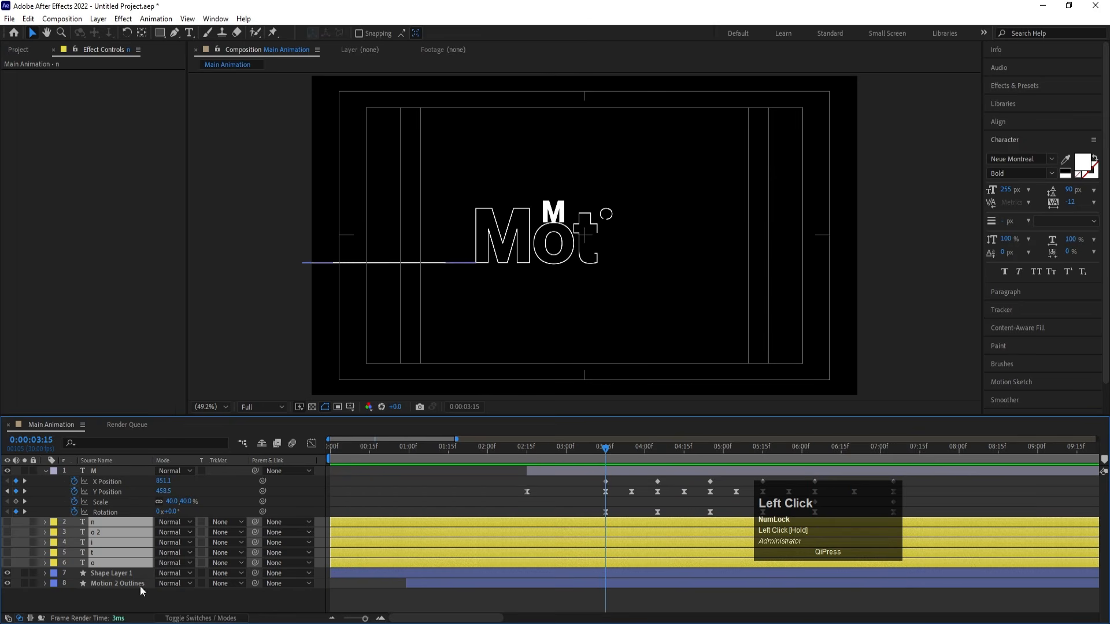
left_click(109, 596)
left_click(73, 564)
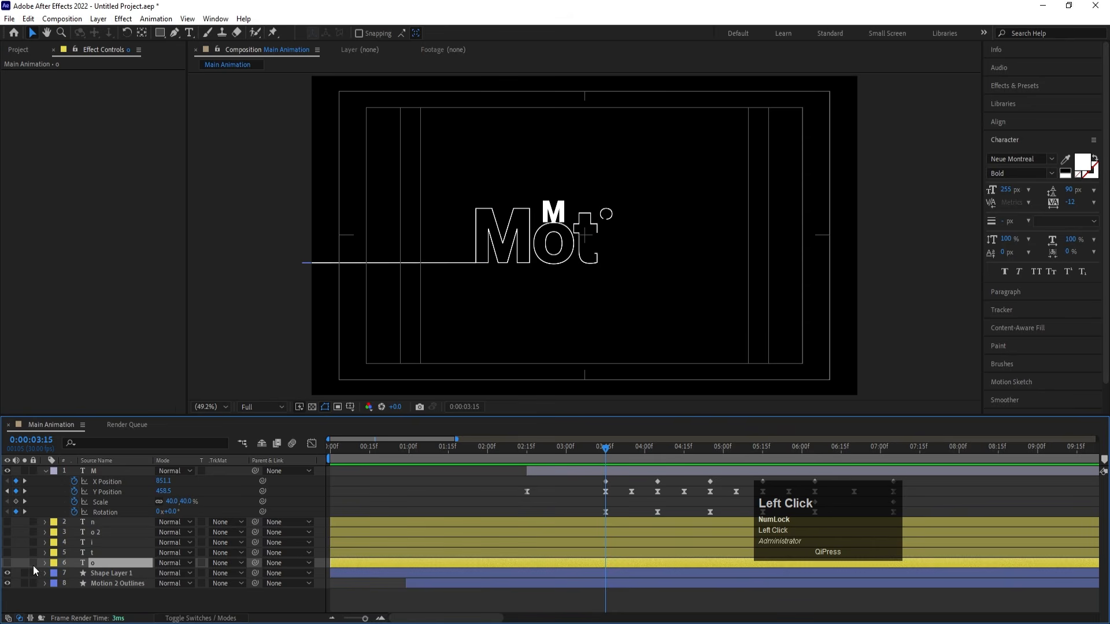
left_click(7, 563)
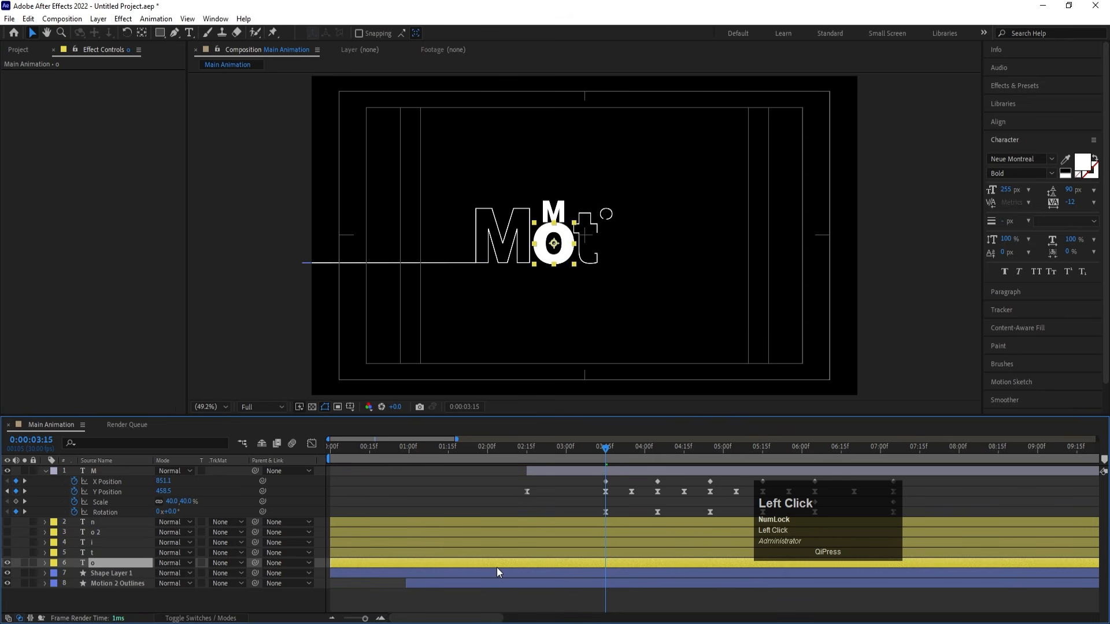
key("bracketleft")
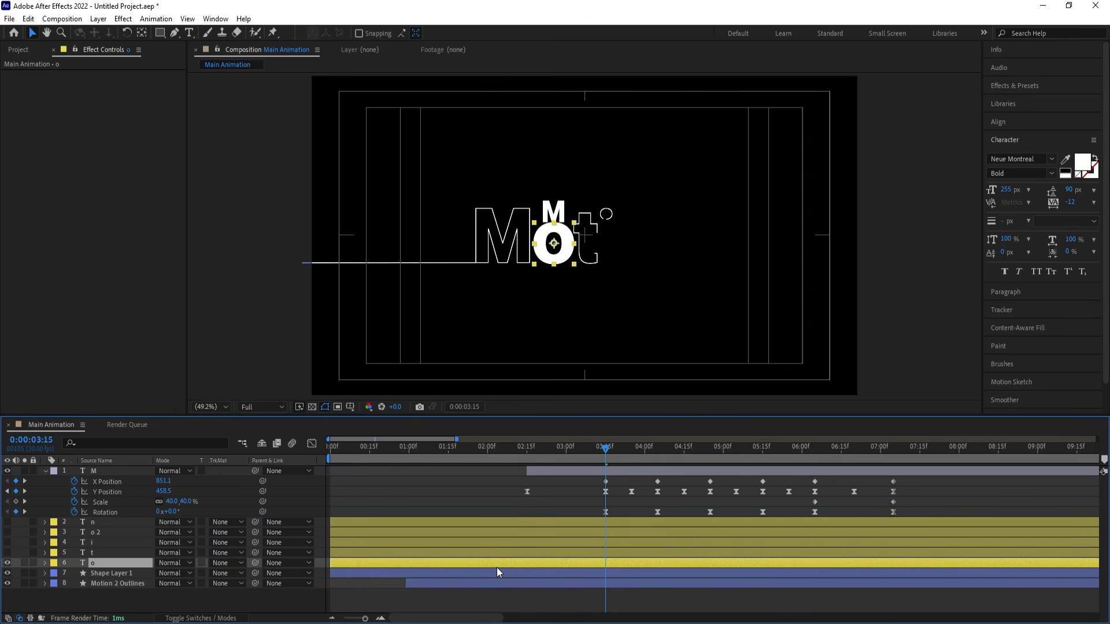
- Unhide the t text layer and make it start at 0:00:04:05, when the M touches the t
left_click_drag(614, 450, 659, 470)
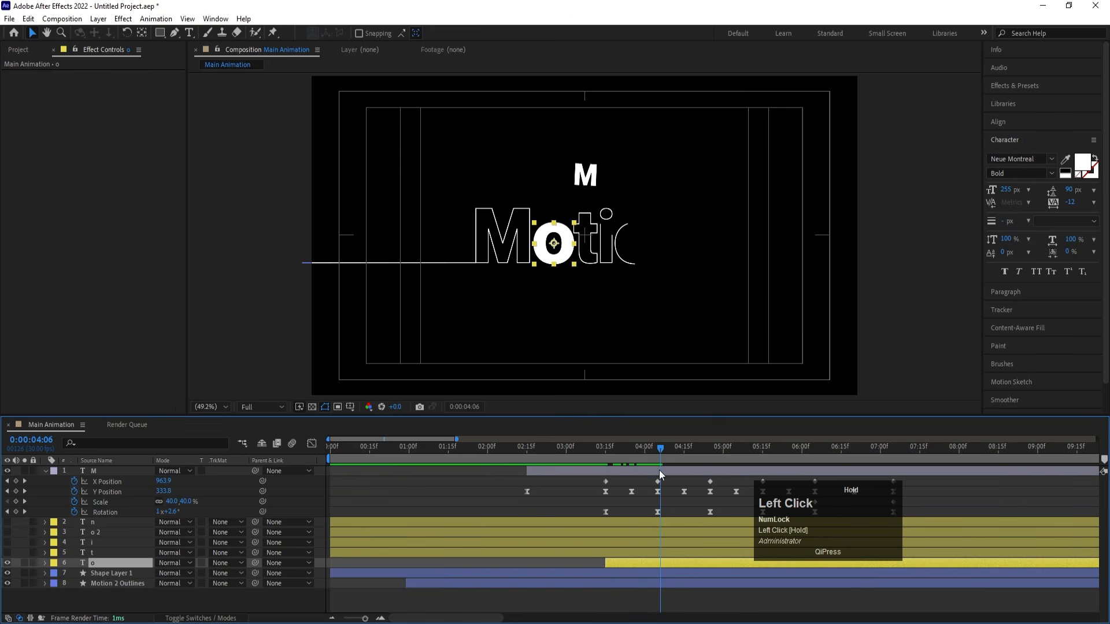
left_click(97, 553)
left_click(8, 553)
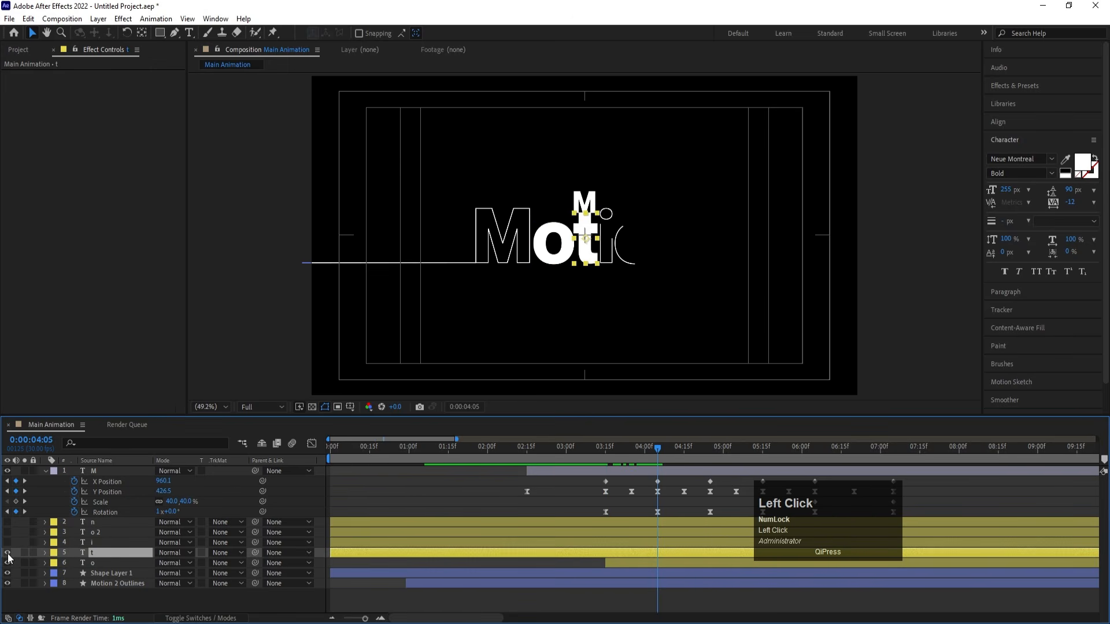
key("alt+bracketleft")
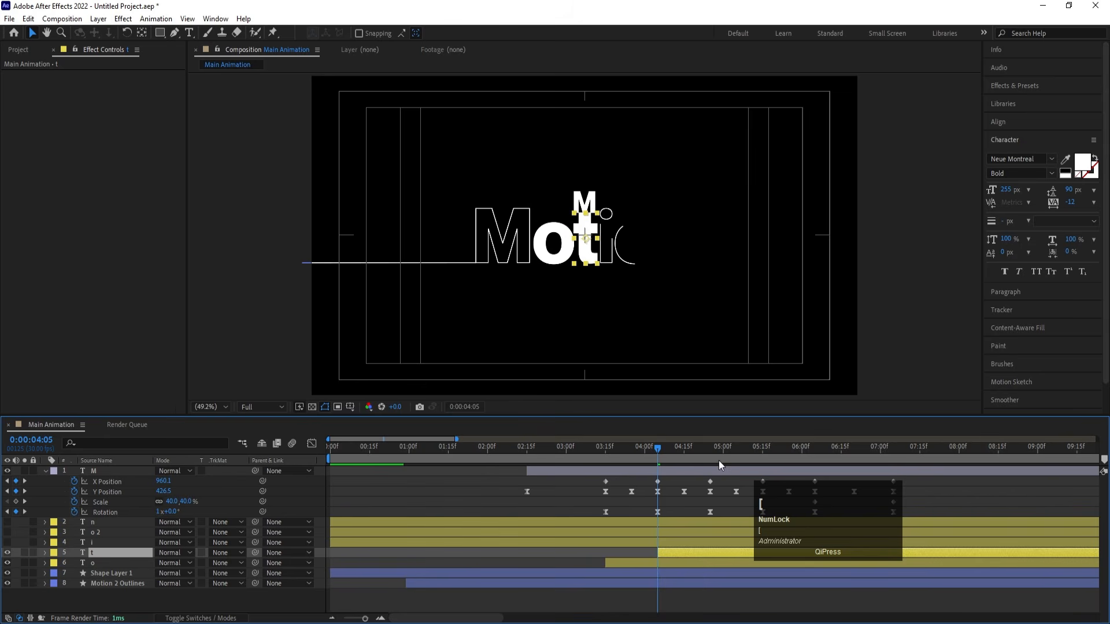
- Unhide the i text layer and make it start at 0:00:04:25, when the M touches the i
left_click(713, 451)
left_click(709, 451)
left_click(707, 545)
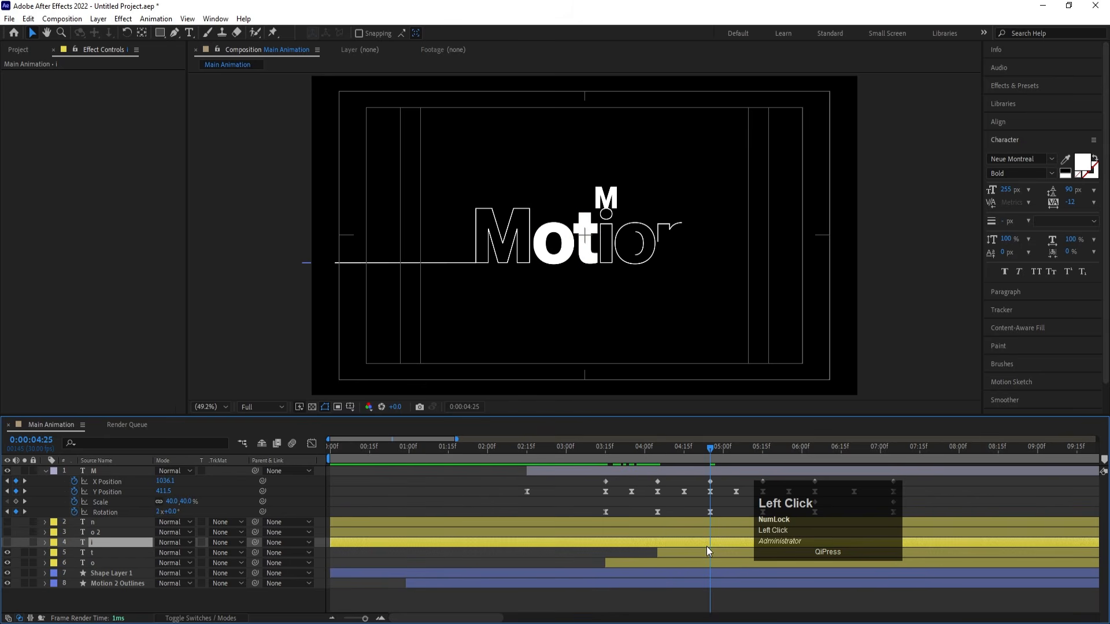
left_click(7, 542)
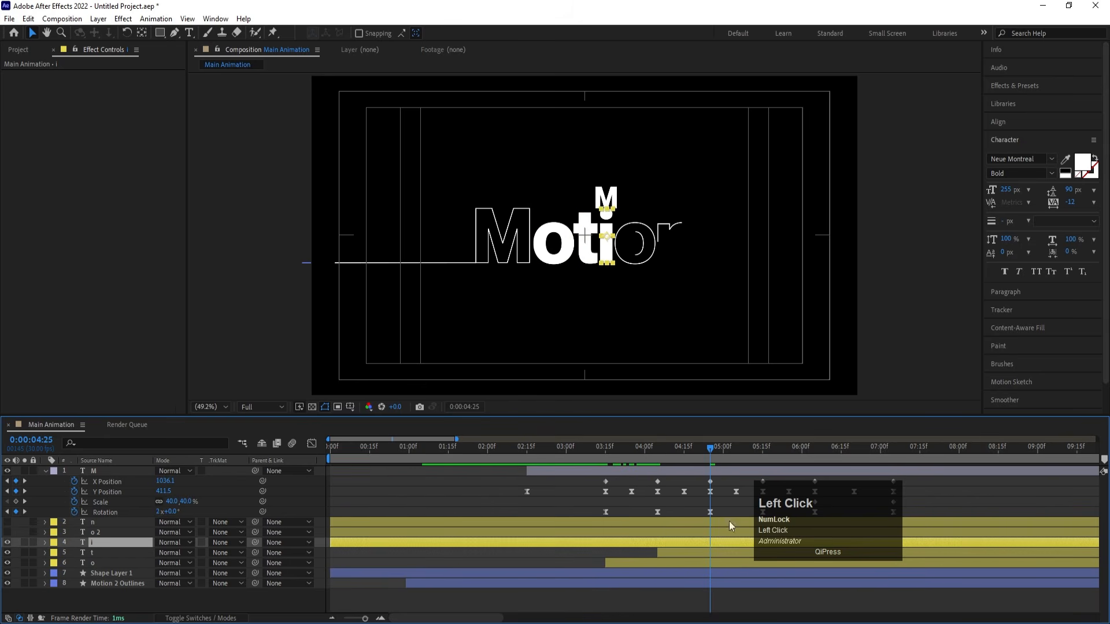
key("alt+bracketleft")
- Unhide the o 2 text layer and make it start at 0:00:05:15, at the M's landing keyframe
left_click_drag(445, 618, 473, 622)
left_click(573, 448)
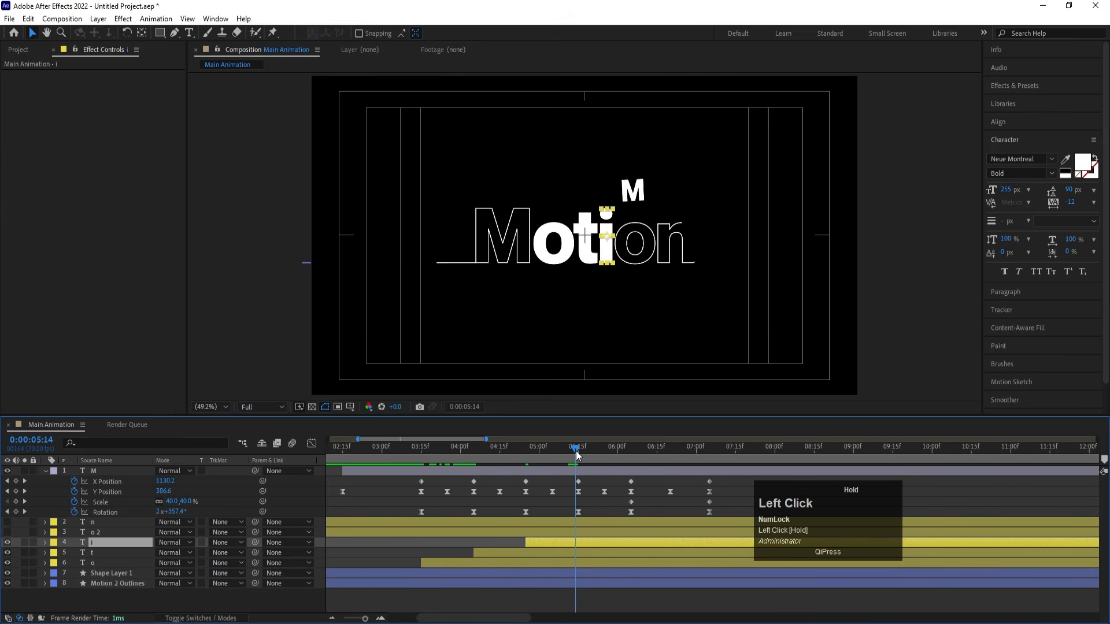
left_click_drag(576, 455, 578, 455)
left_click(108, 534)
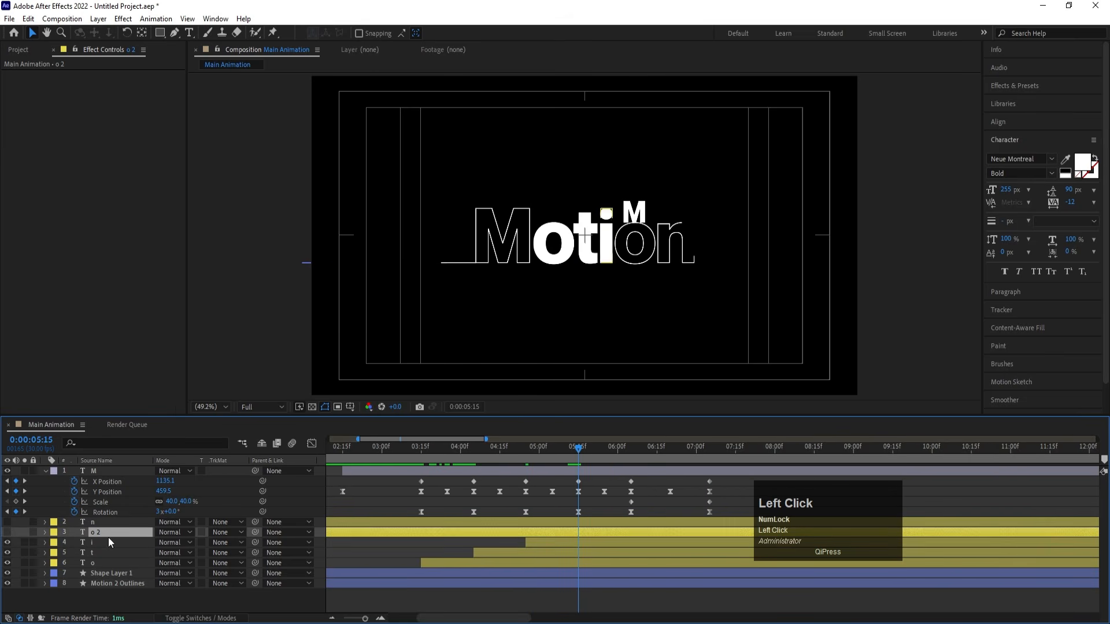
left_click(7, 532)
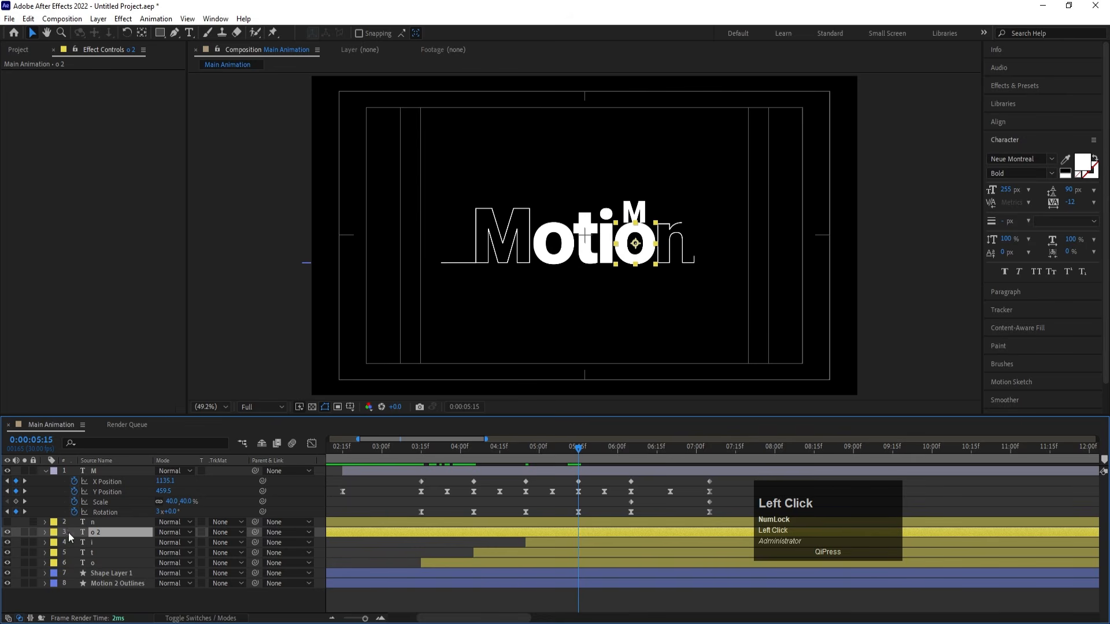
key("bracketleft")
- Unhide the n text layer and make it start at 0:00:06:05, at the M's last landing before its return hop
left_click_drag(608, 456, 631, 461)
left_click(128, 522)
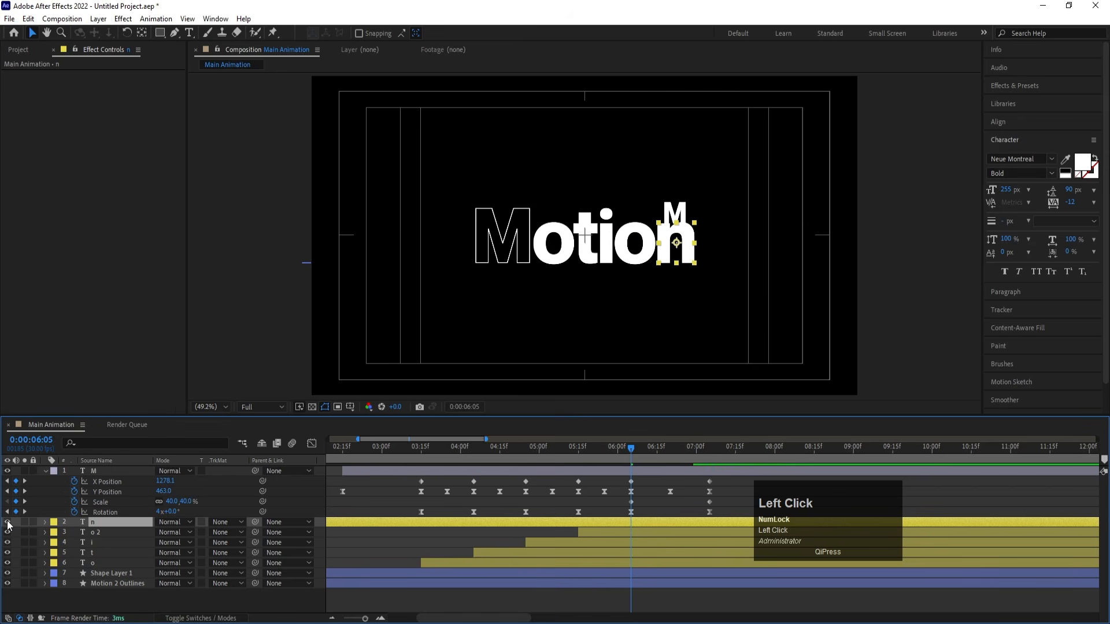
key("bracketleft")
- Preview the M's final hop back into its place in the word
key("space")
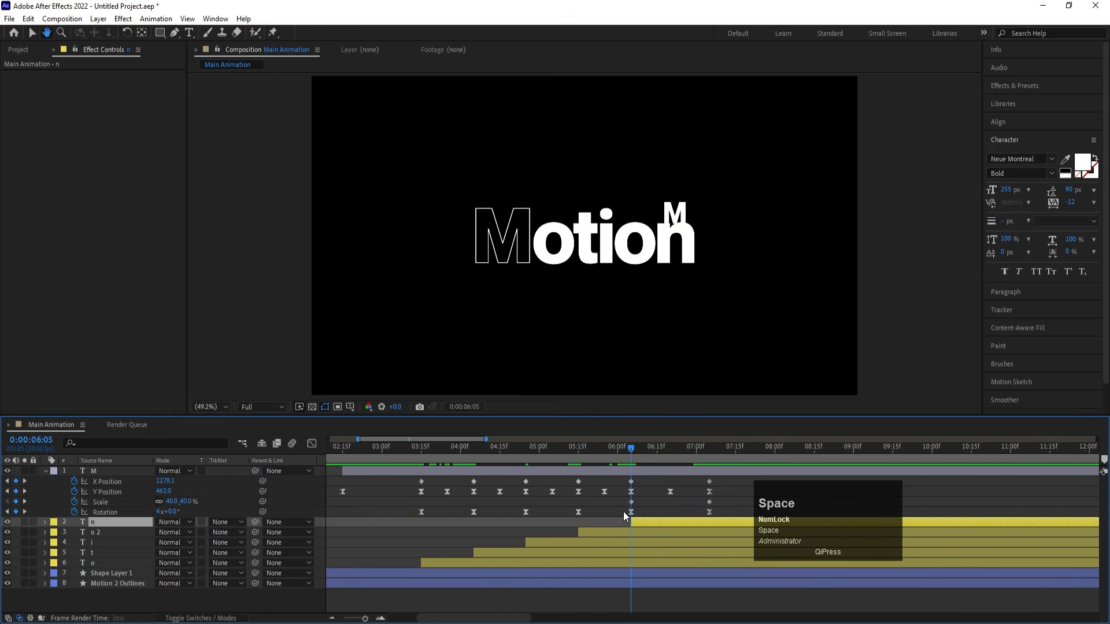
left_click(679, 447)
left_click(592, 449)
key("space")
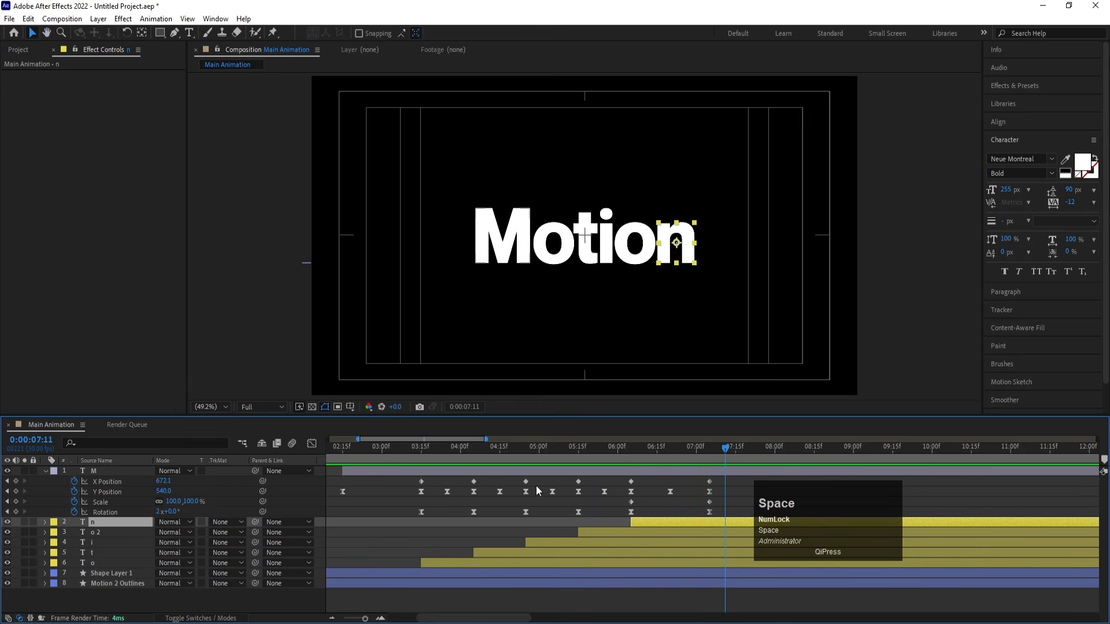
- Enable motion blur for all eight layers and for the whole composition
key("minus")
key("minus")
key("minus")
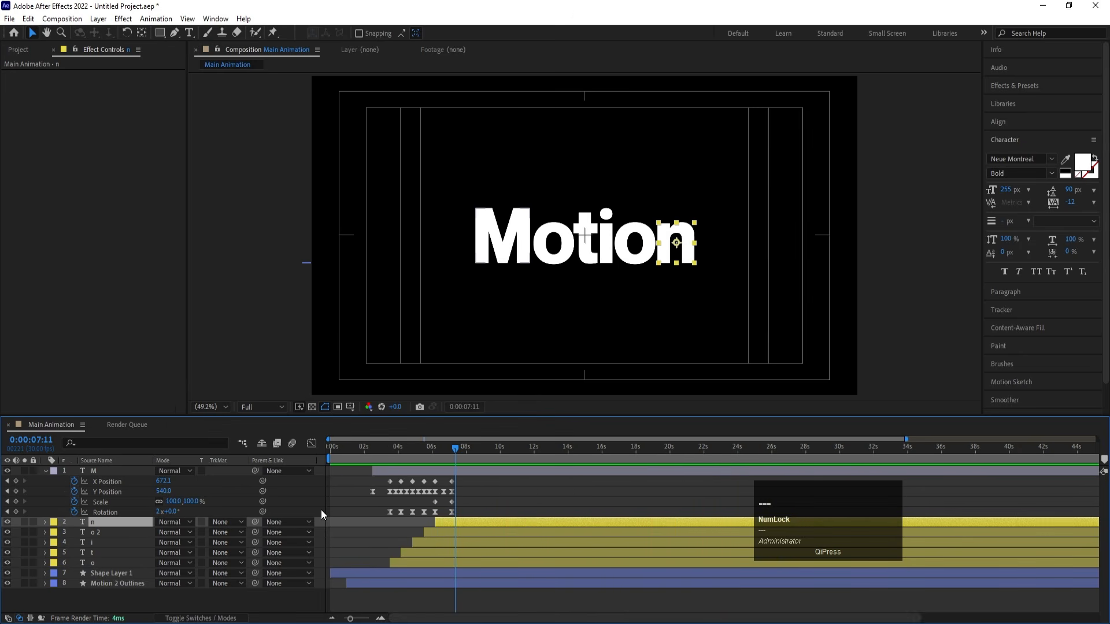
key("F4")
key("ctrl+a")
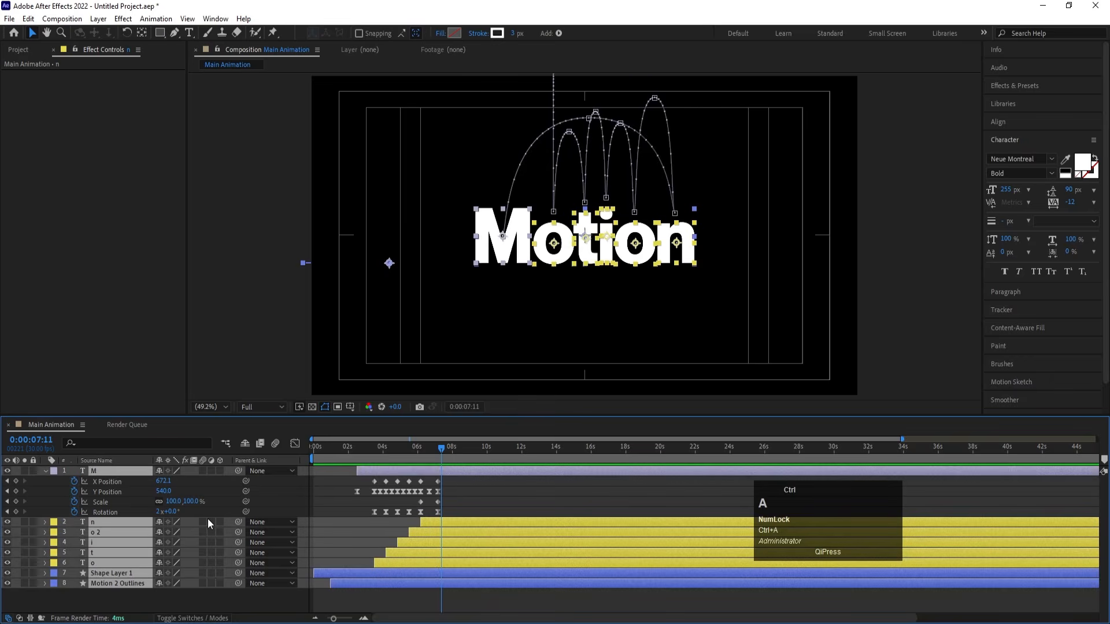
left_click(202, 522)
left_click(275, 443)
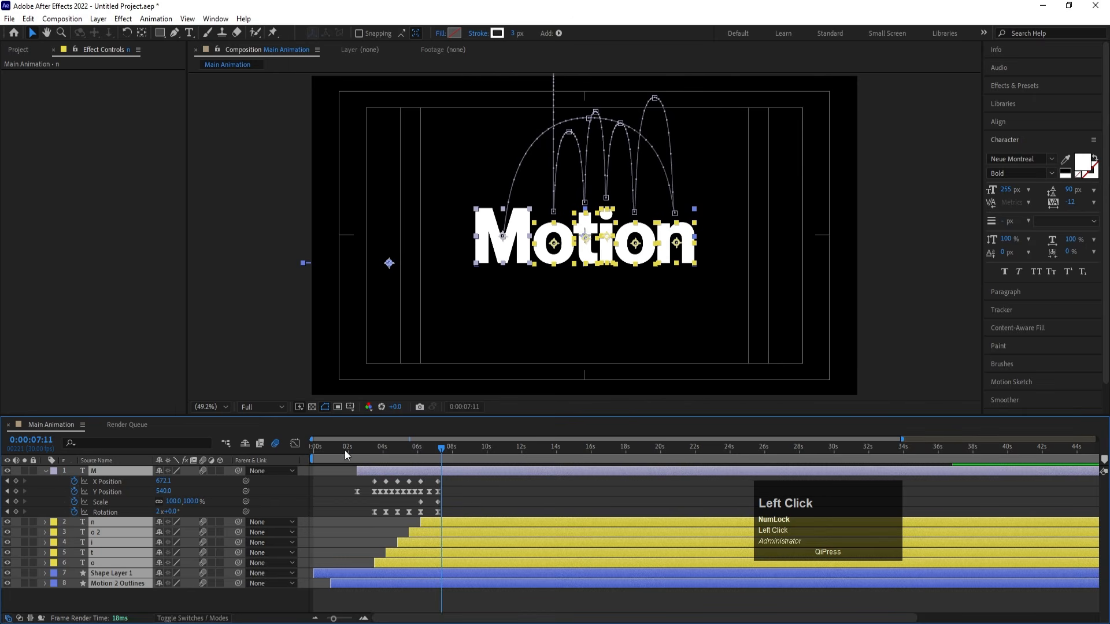
- Preview the motion-blurred animation from 0:00:00:00 through the M's final landing
left_click_drag(344, 449, 259, 448)
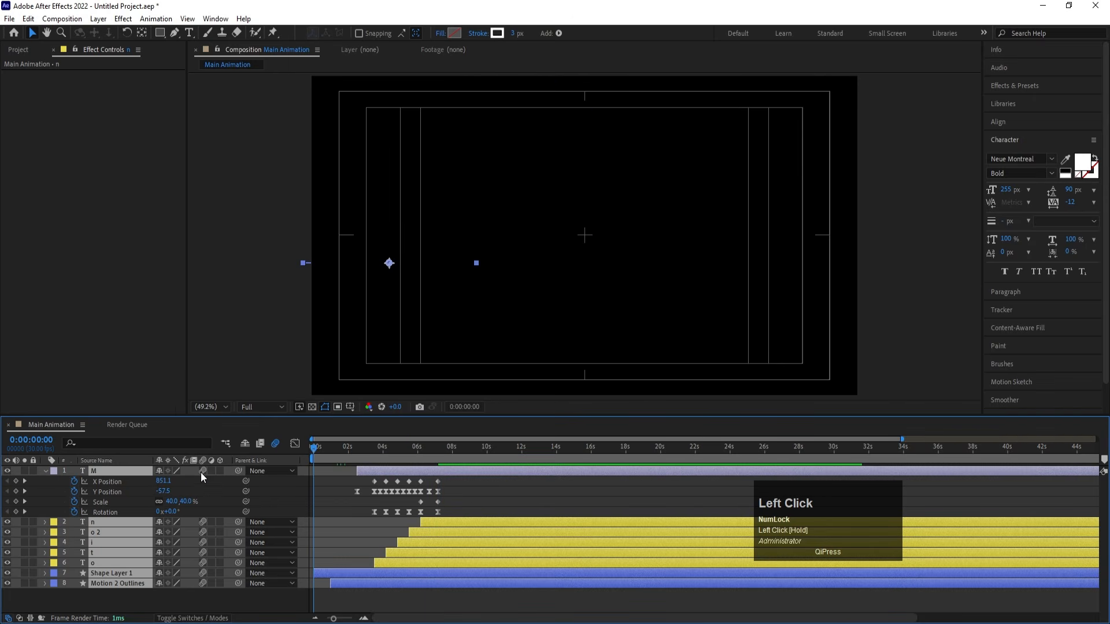
key("space")
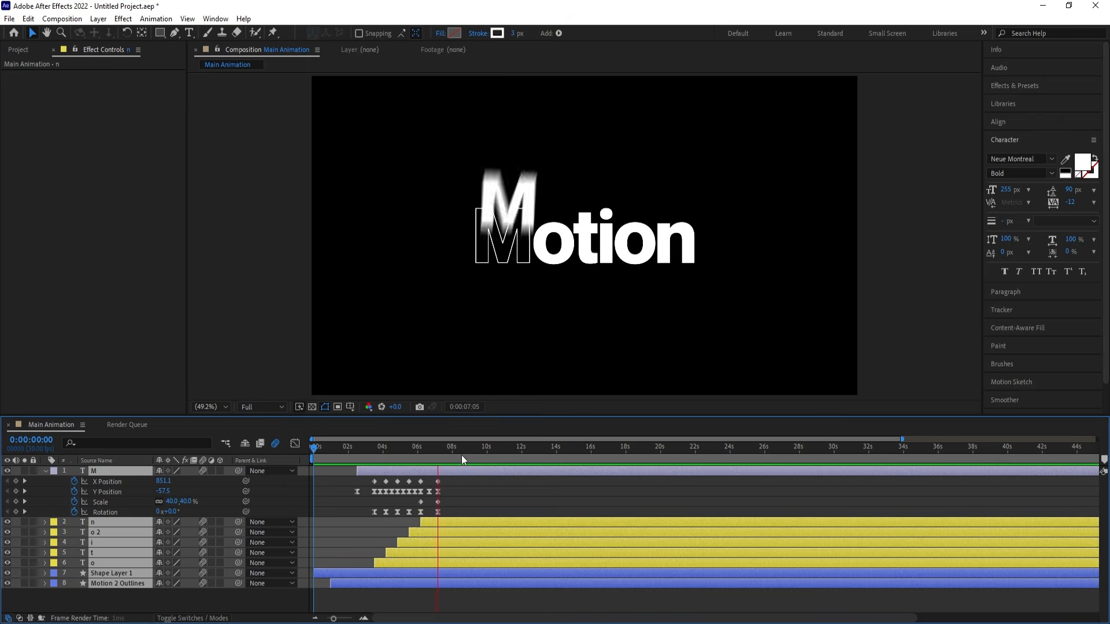
key("space")
left_click(392, 446)
key("space")
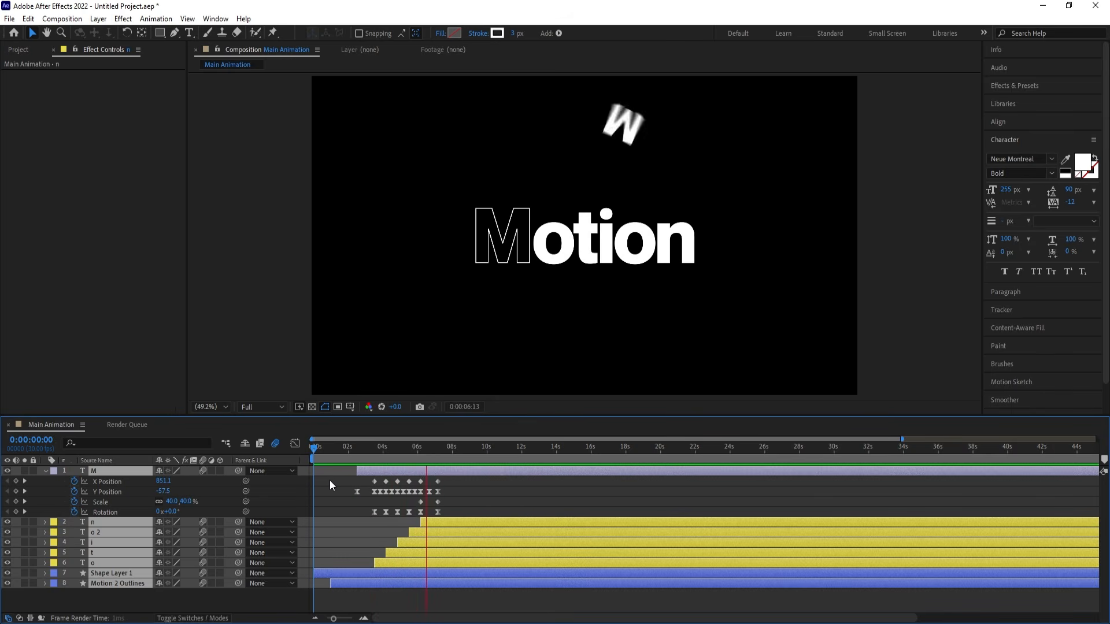
key("space")
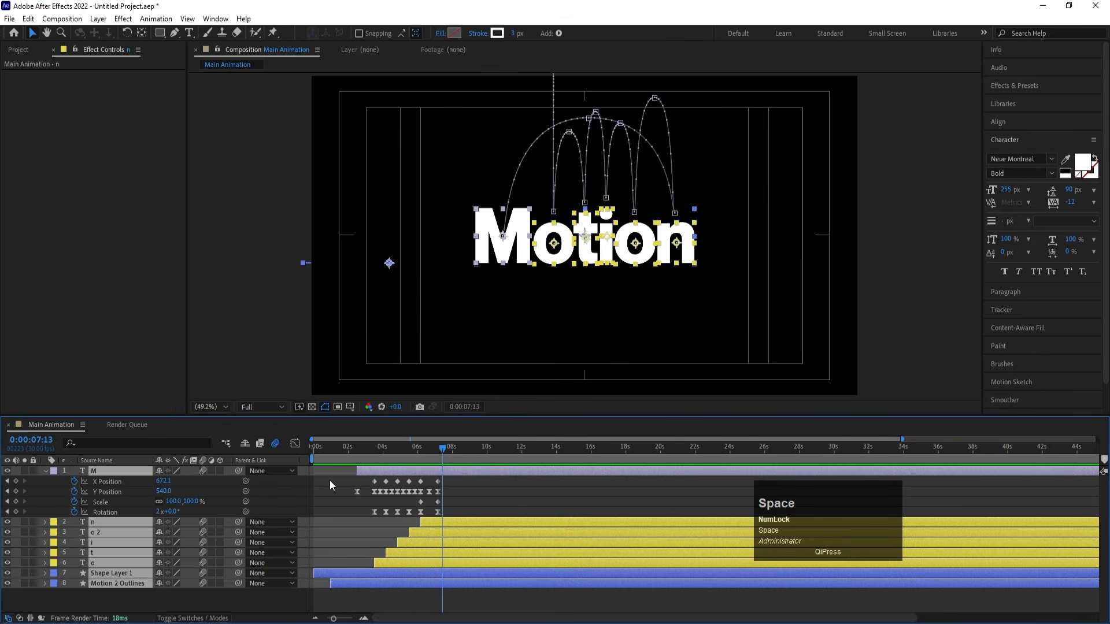
- Collapse the M layer's properties and pre-compose all eight layers into a new composition named Text Animation
left_click(329, 480)
key("u")
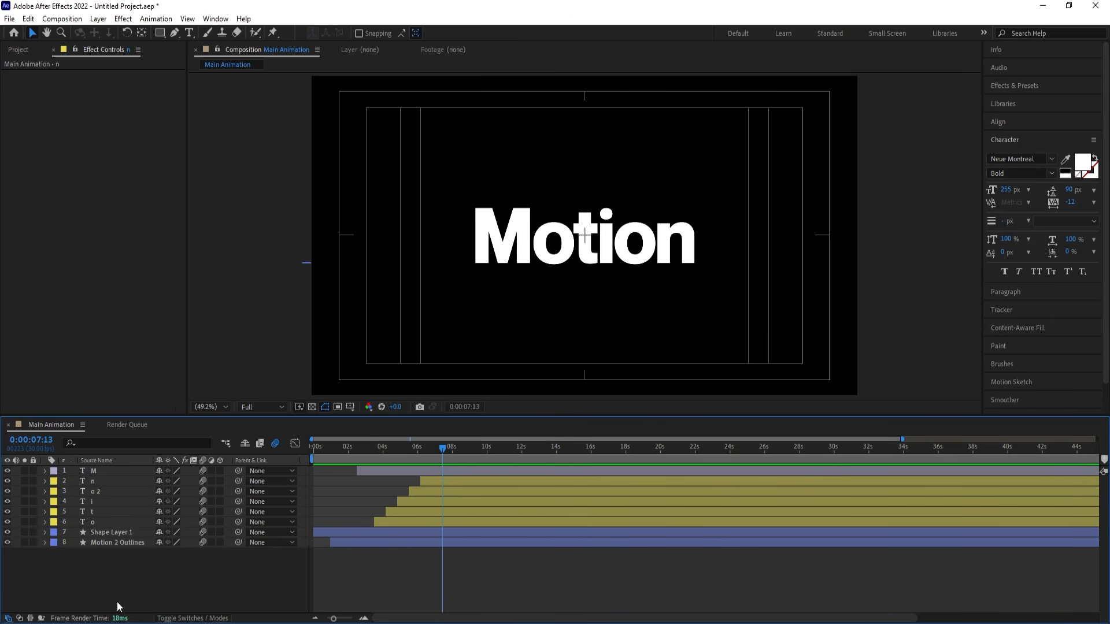
left_click_drag(119, 592, 88, 473)
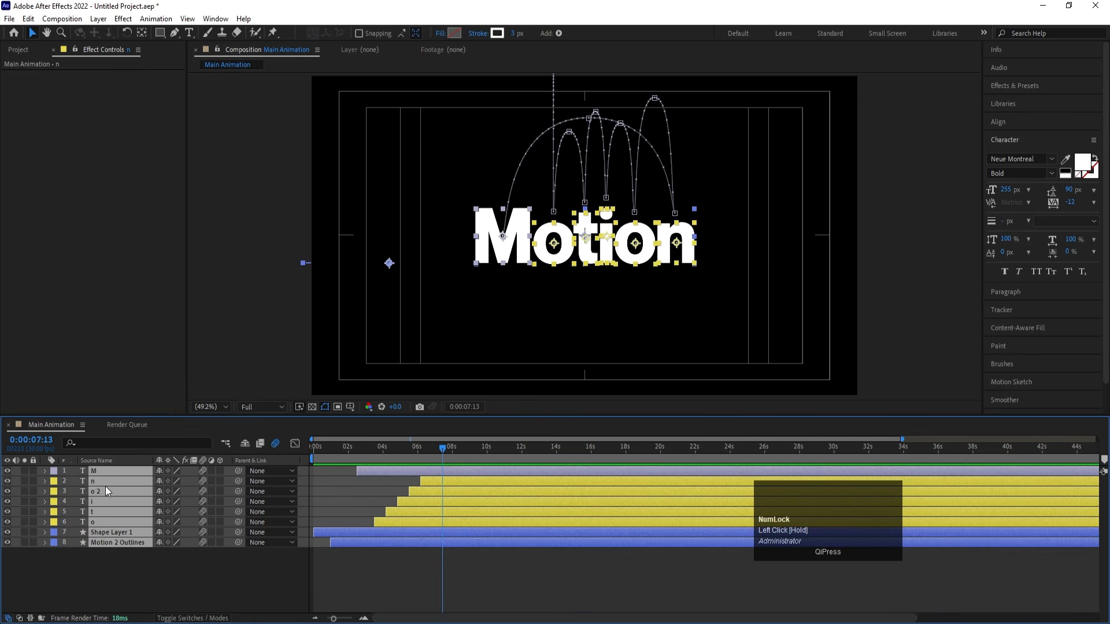
key("ctrl+shift+c")
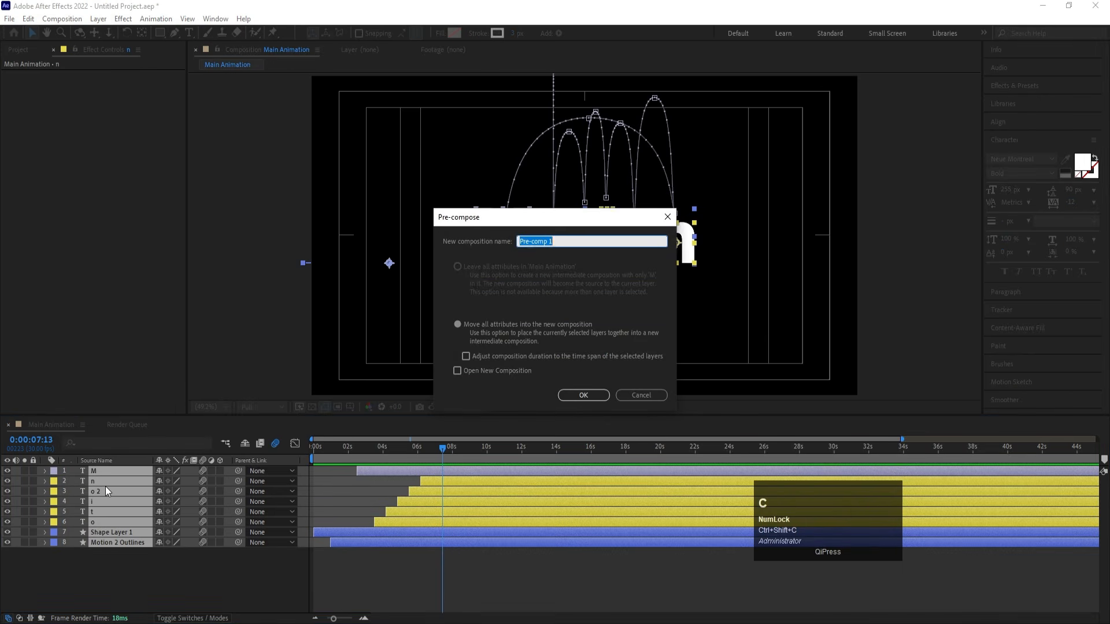
type("TEx")
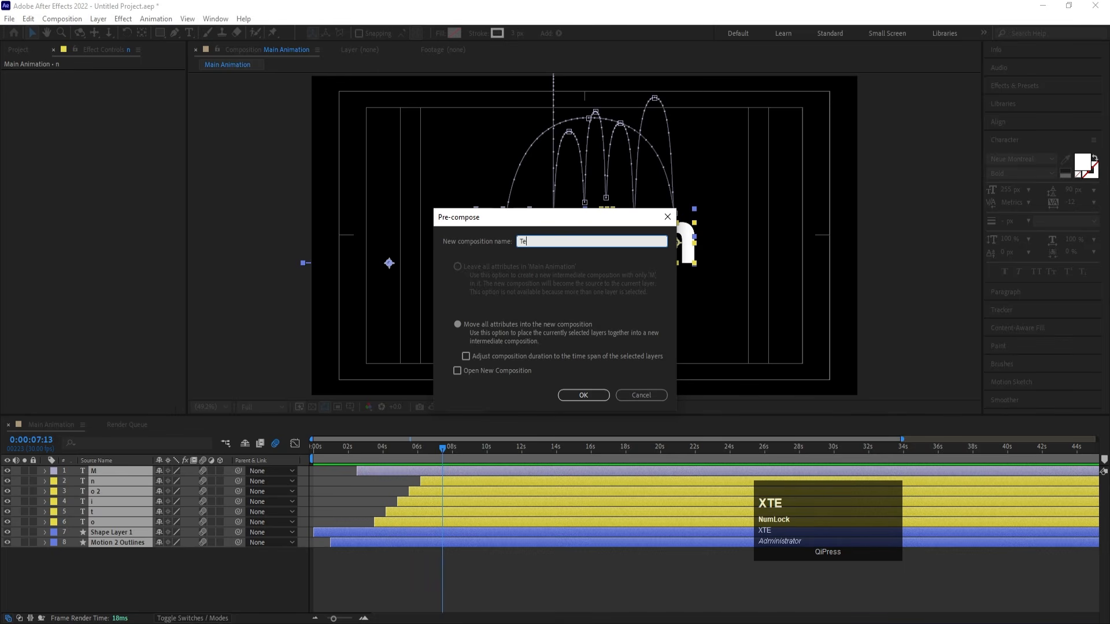
type("t Anima")
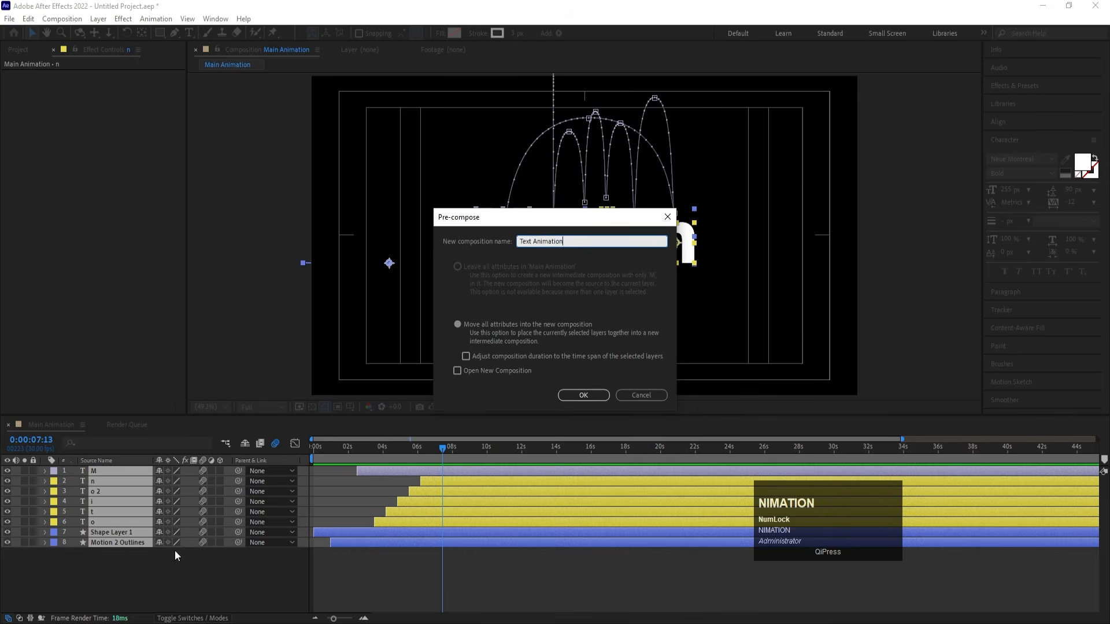
type("tion")
key("Return")
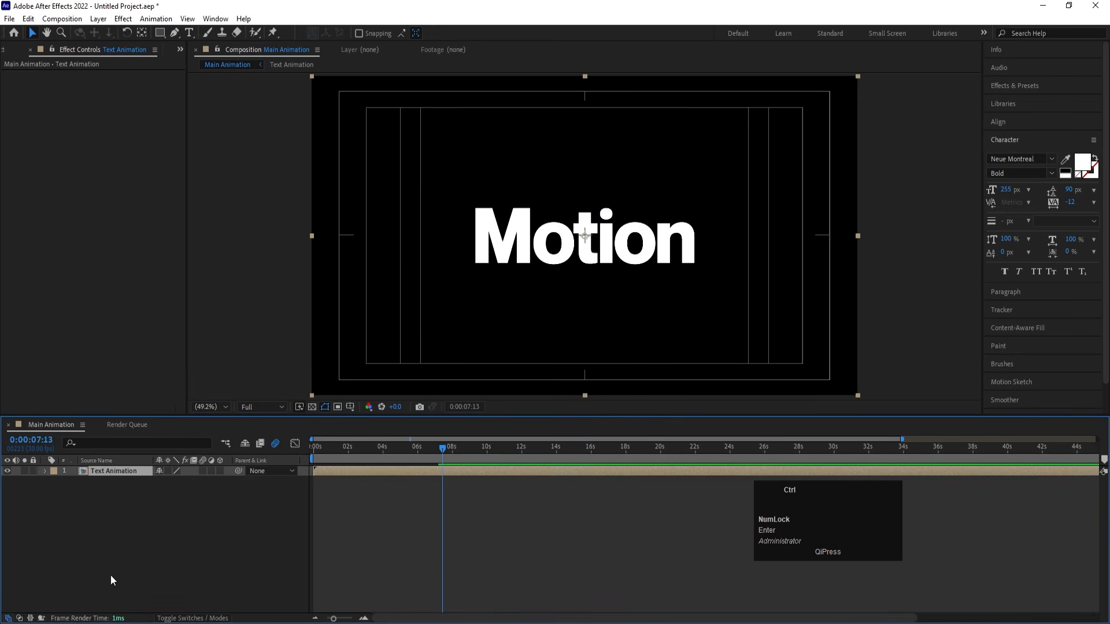
- Duplicate the Text Animation layer, flip the copy vertically with an unlinked scale of 100, -100%, and briefly solo it to check
key("ctrl+d")
key("s")
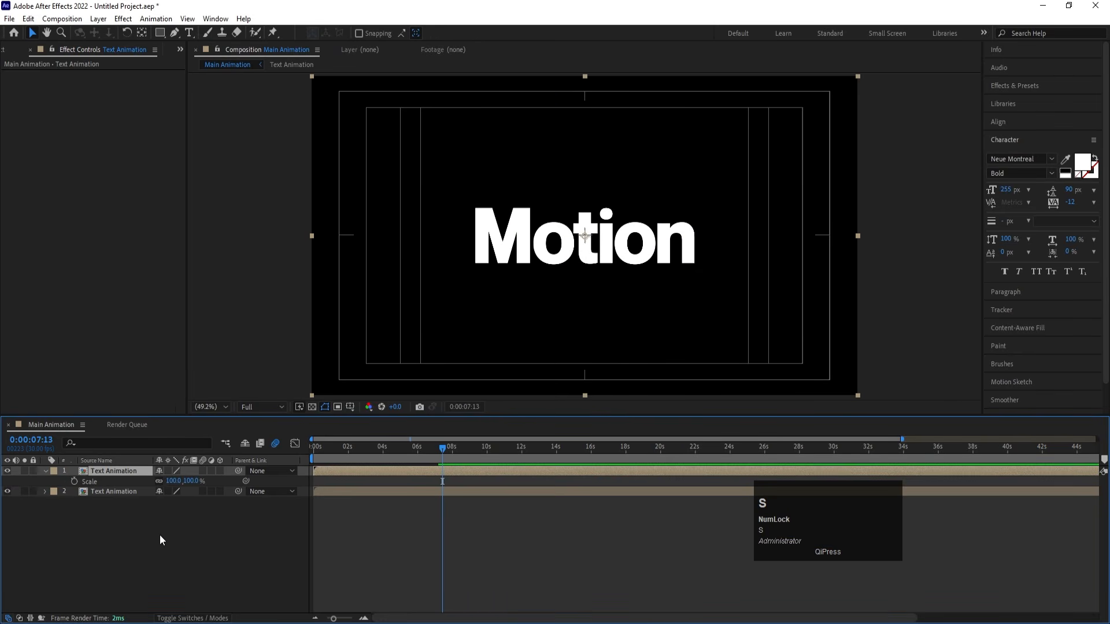
left_click(158, 481)
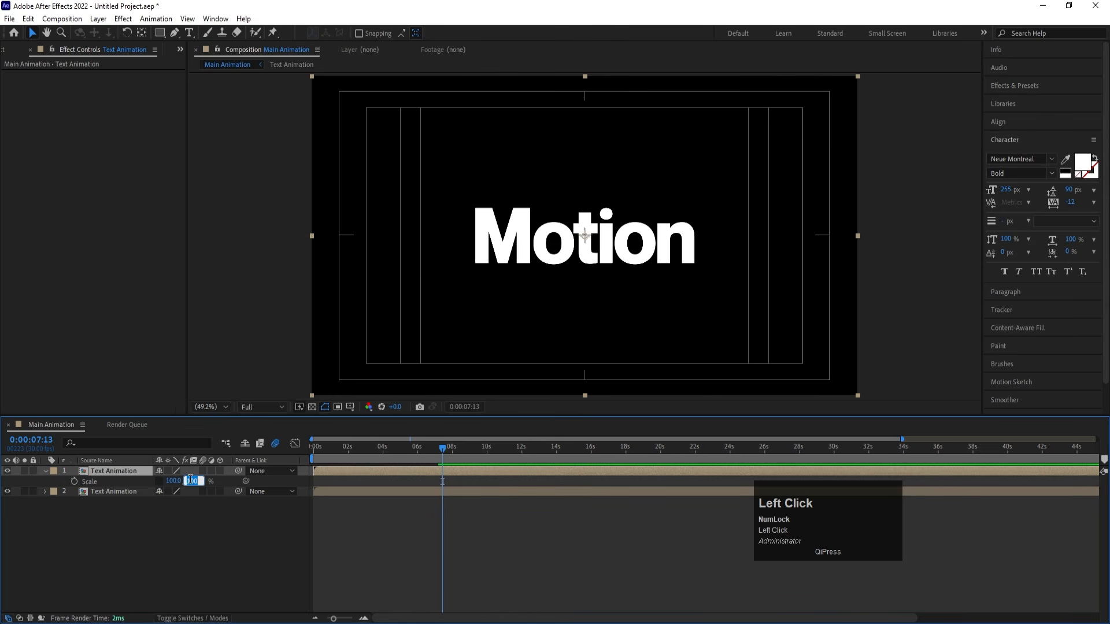
key("Left")
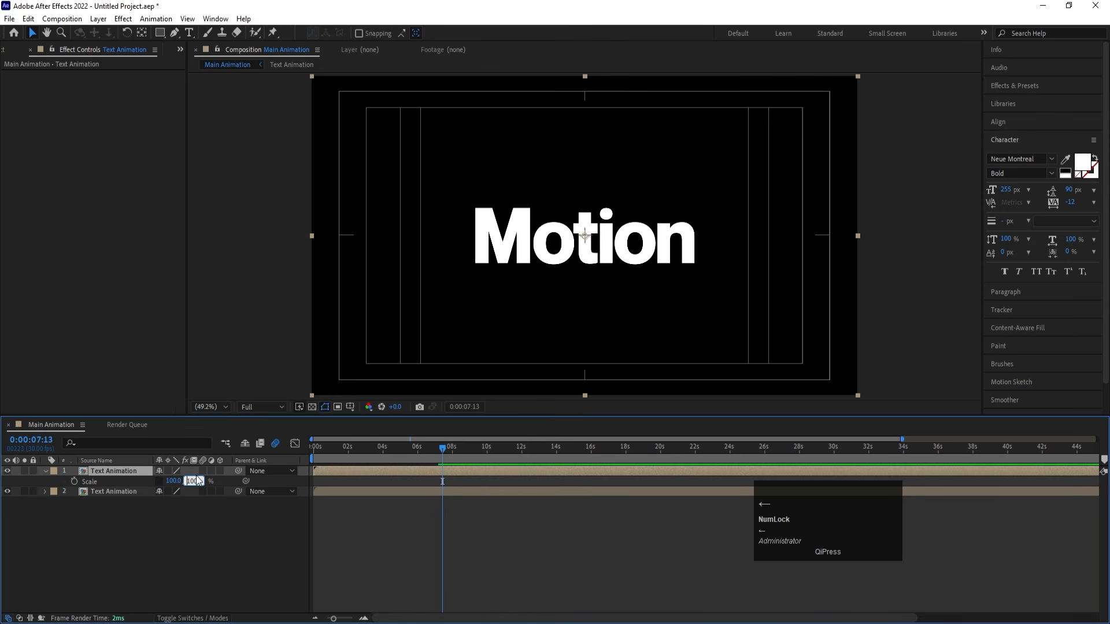
type("-")
key("Return")
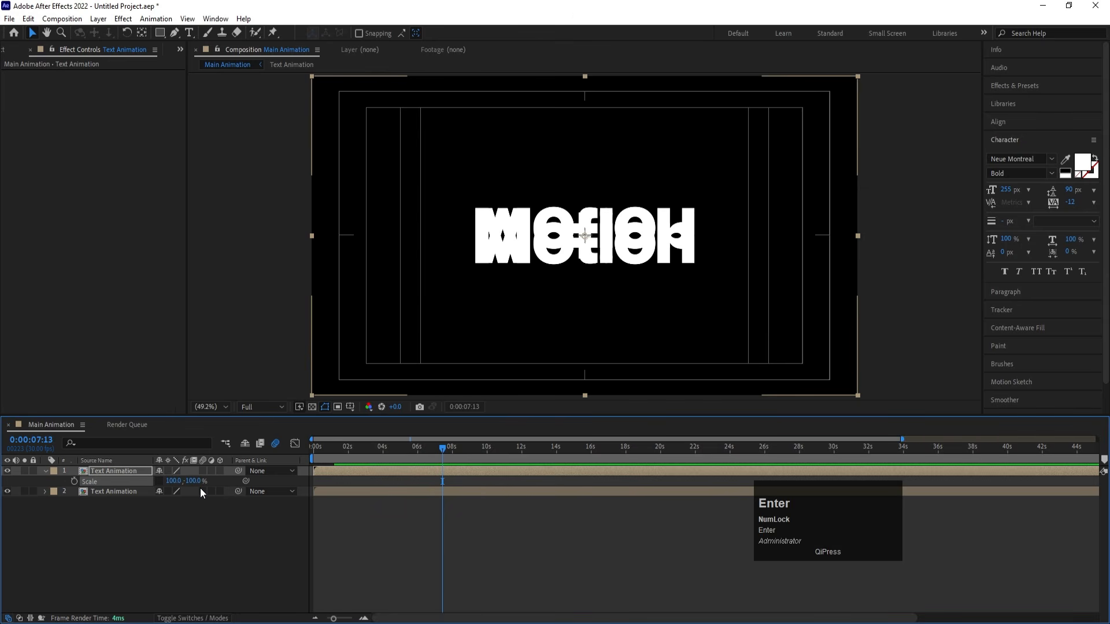
left_click(25, 470)
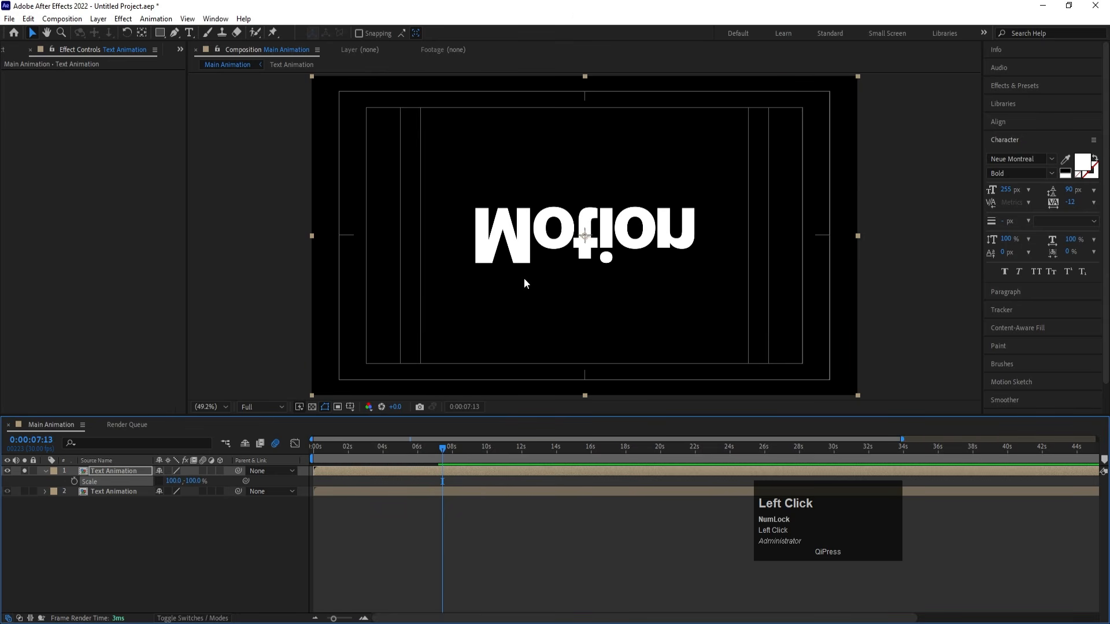
left_click(22, 471)
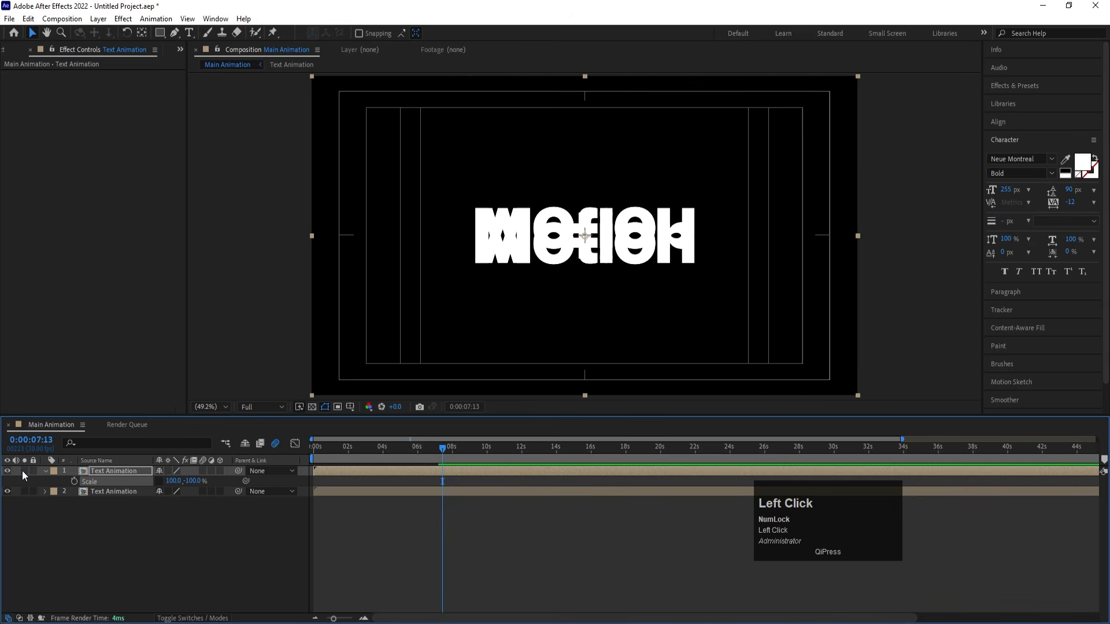
- Move the flipped Text Animation copy to position 960, 728 and draw a wide rectangular mask over it that cuts across the reflected letters
key("p")
left_click_drag(176, 482, 266, 499)
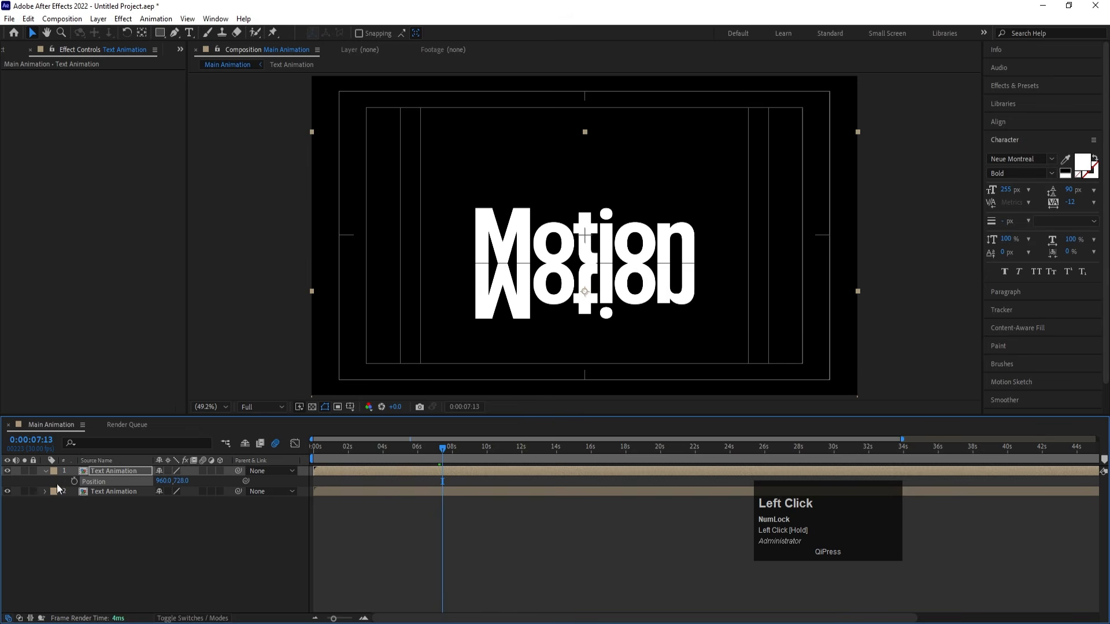
left_click(159, 35)
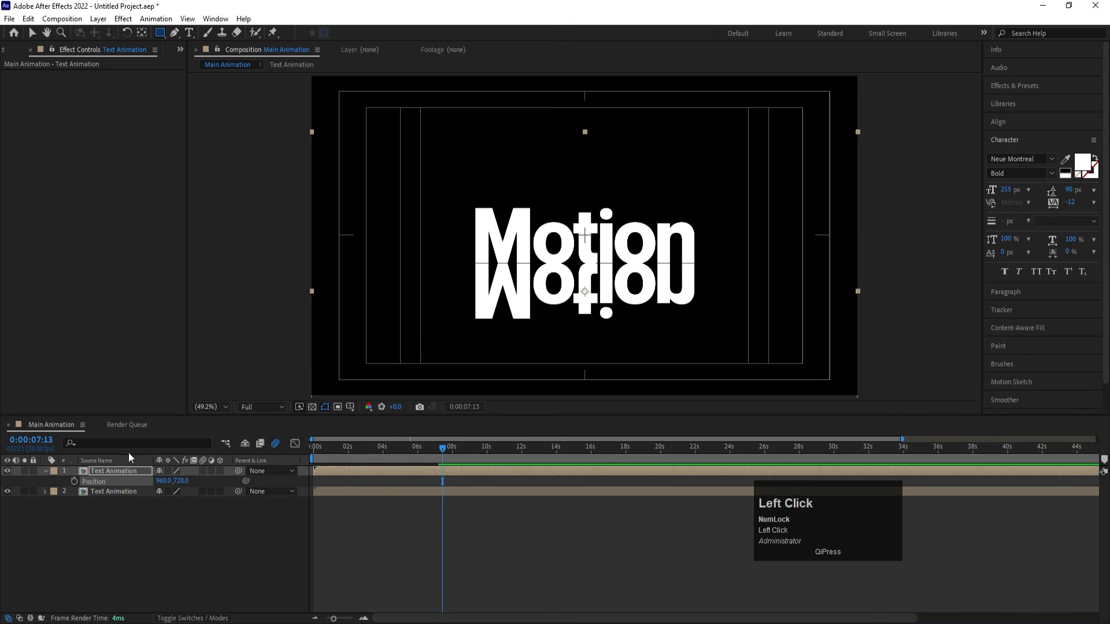
left_click(107, 470)
left_click_drag(269, 162, 865, 284)
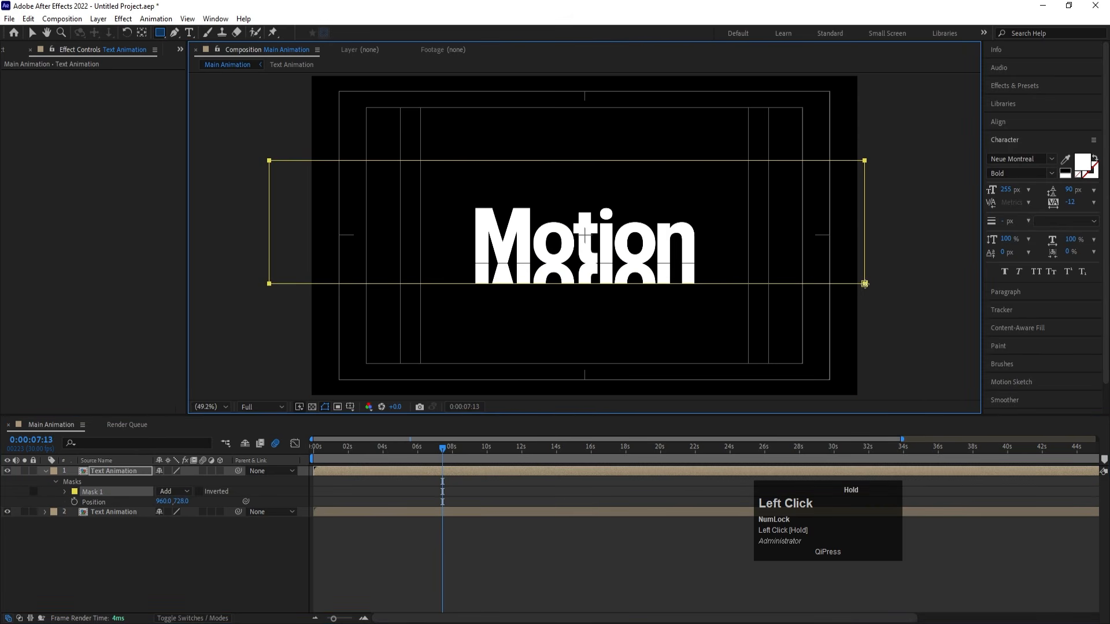
- Feather the flipped copy's Mask 1 by 330 pixels and preview the fading reflection from 0:00:03:03
left_click(63, 491)
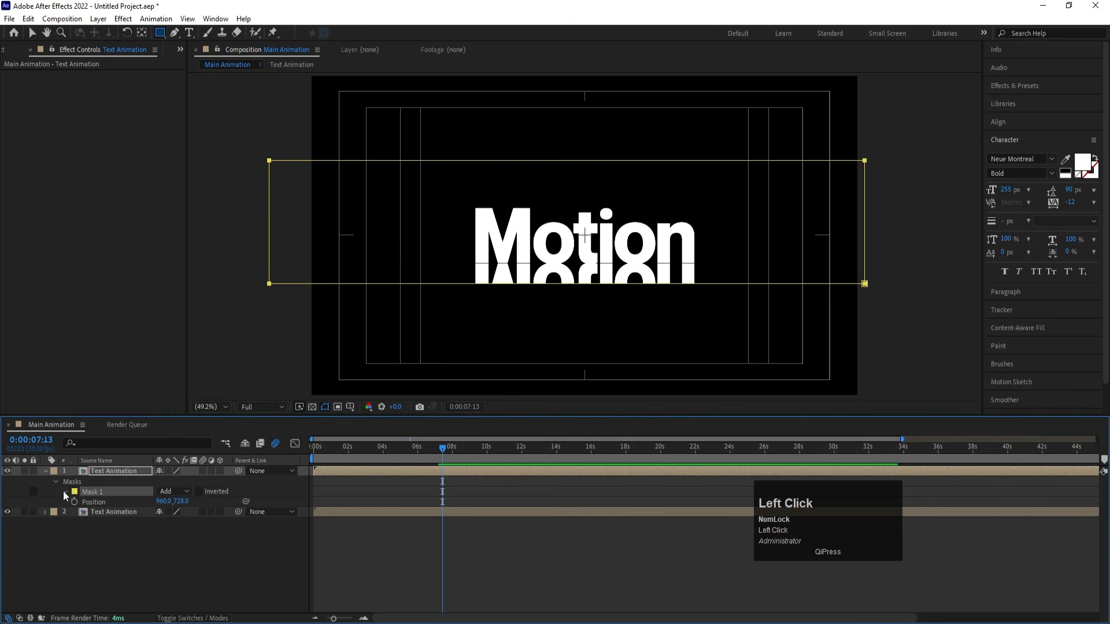
left_click_drag(171, 512, 336, 484)
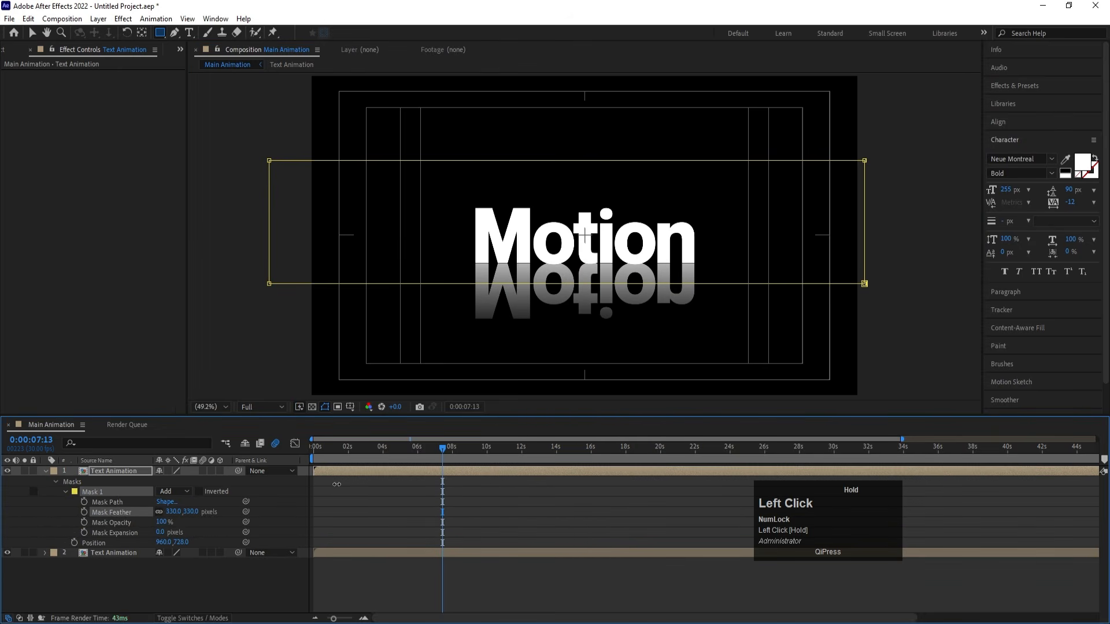
left_click(414, 493)
left_click(370, 442)
key("space")
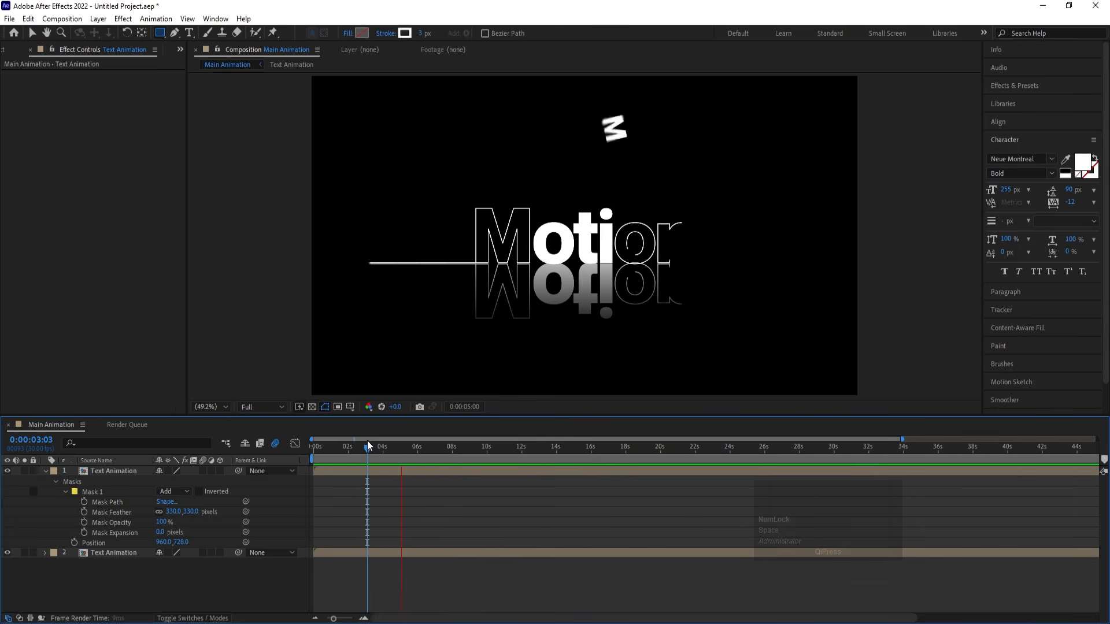
key("space")
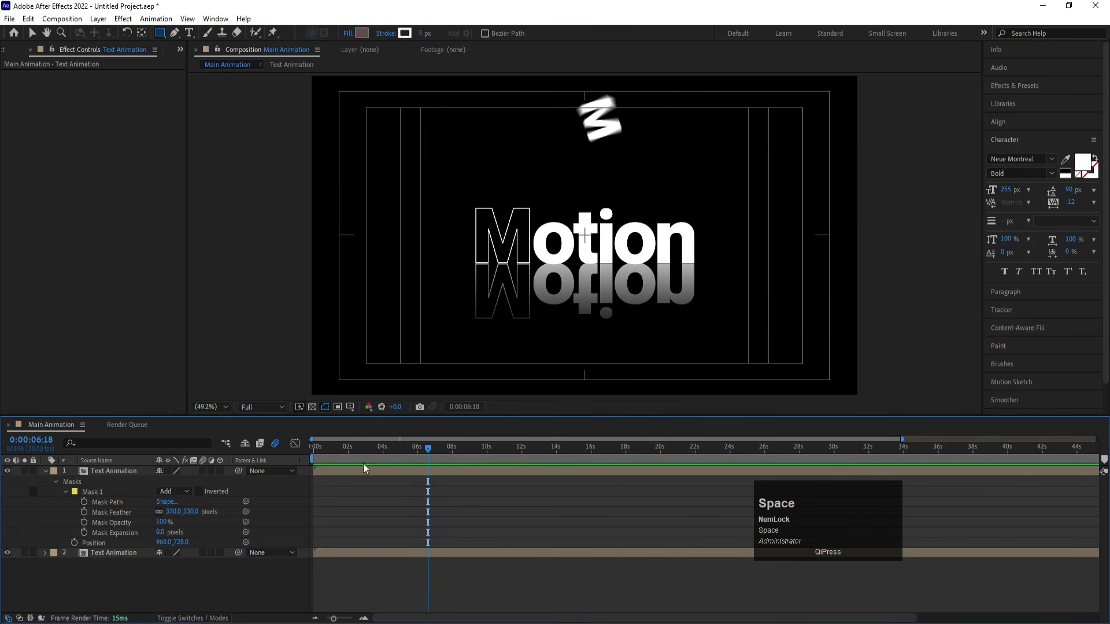
- Reorder the flipped copy below the upright Text Animation layer and nudge its position up to 960, 726
left_click(128, 471)
left_click_drag(119, 470, 140, 588)
key("space")
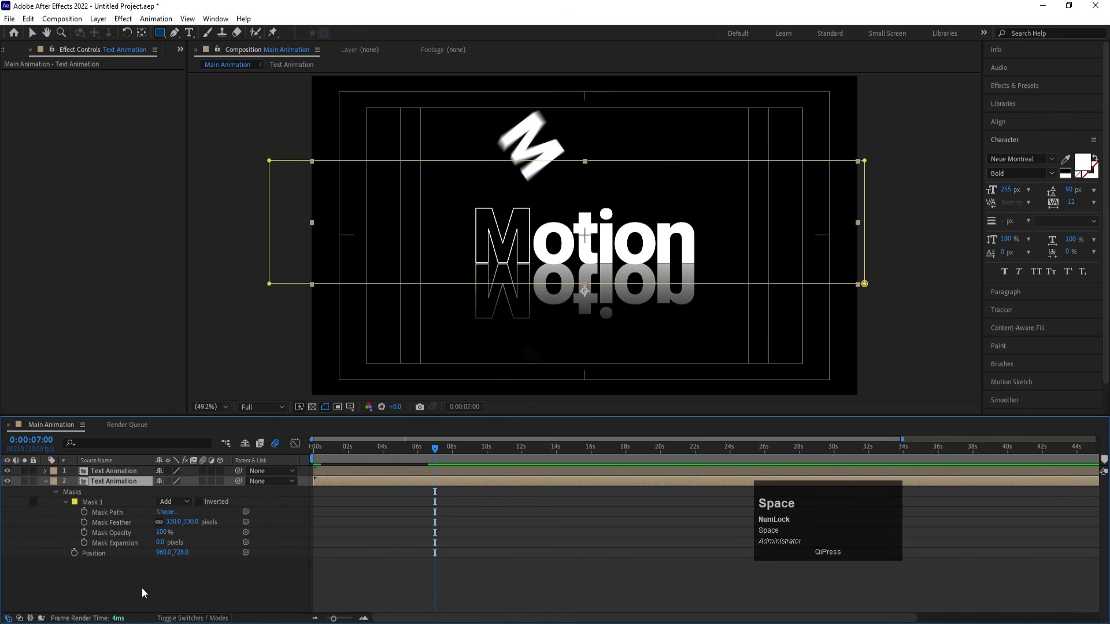
key("Up")
key("Up")
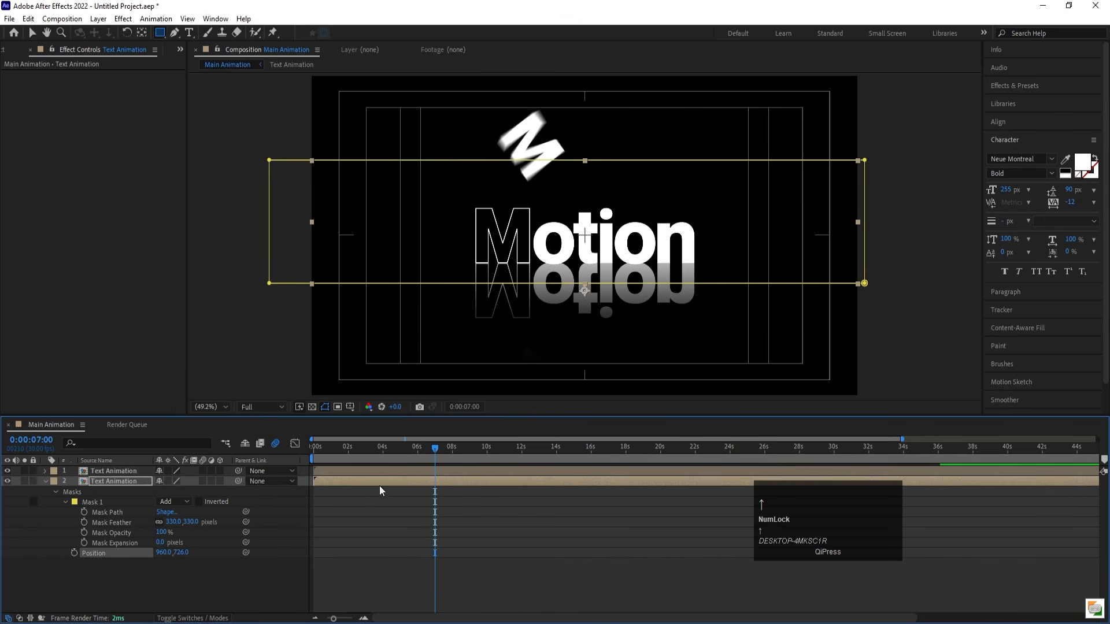
- Preview the adjusted reflection from 0:00:02:09 and collapse the flipped copy's properties
left_click(353, 444)
key("space")
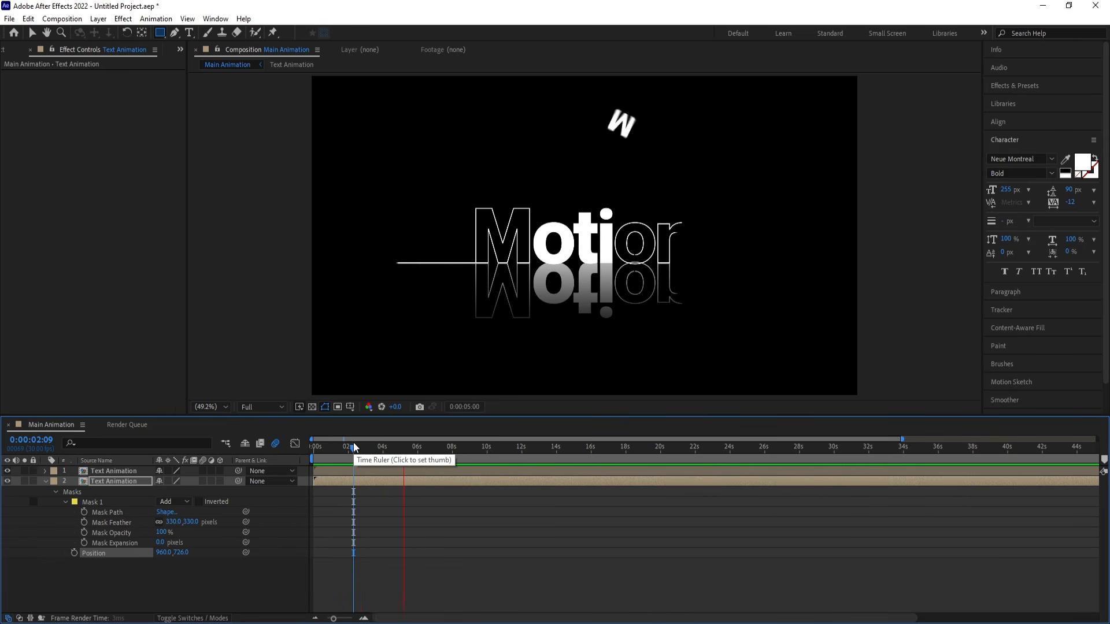
key("space")
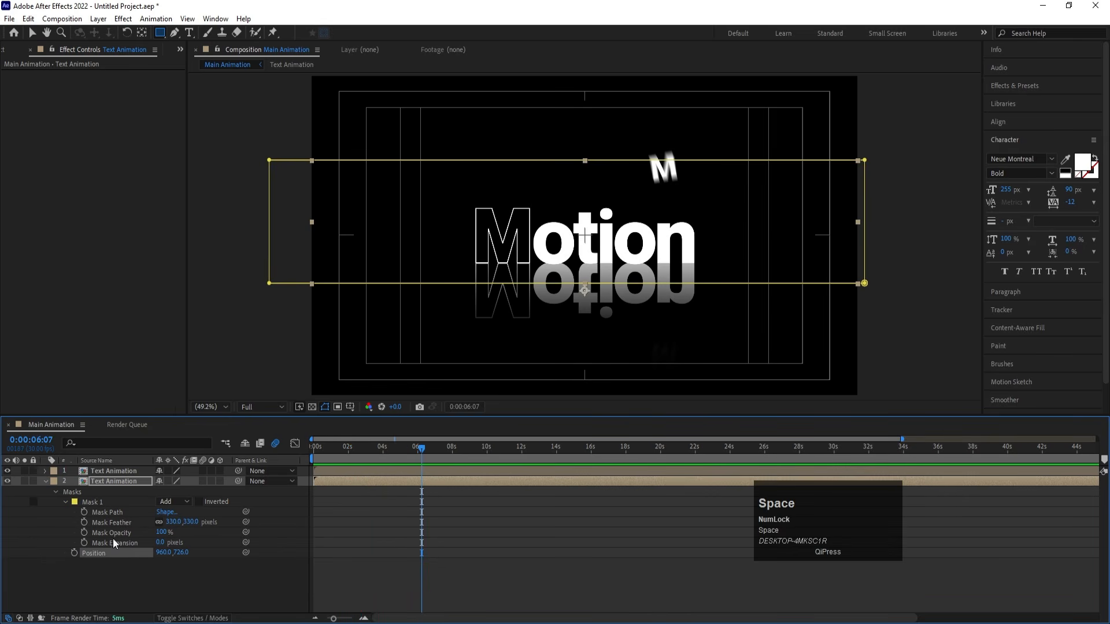
left_click(117, 577)
key("u")
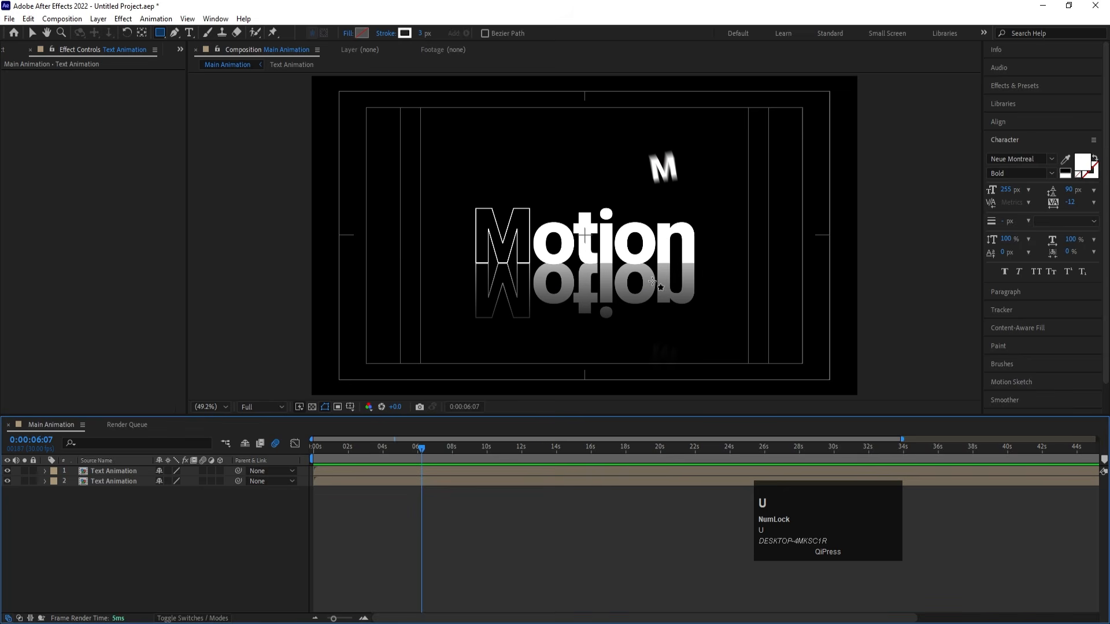
- Examine closely where the letter outlines meet their reflection along the baseline at 0:00:02:06
left_click_drag(421, 447, 352, 448)
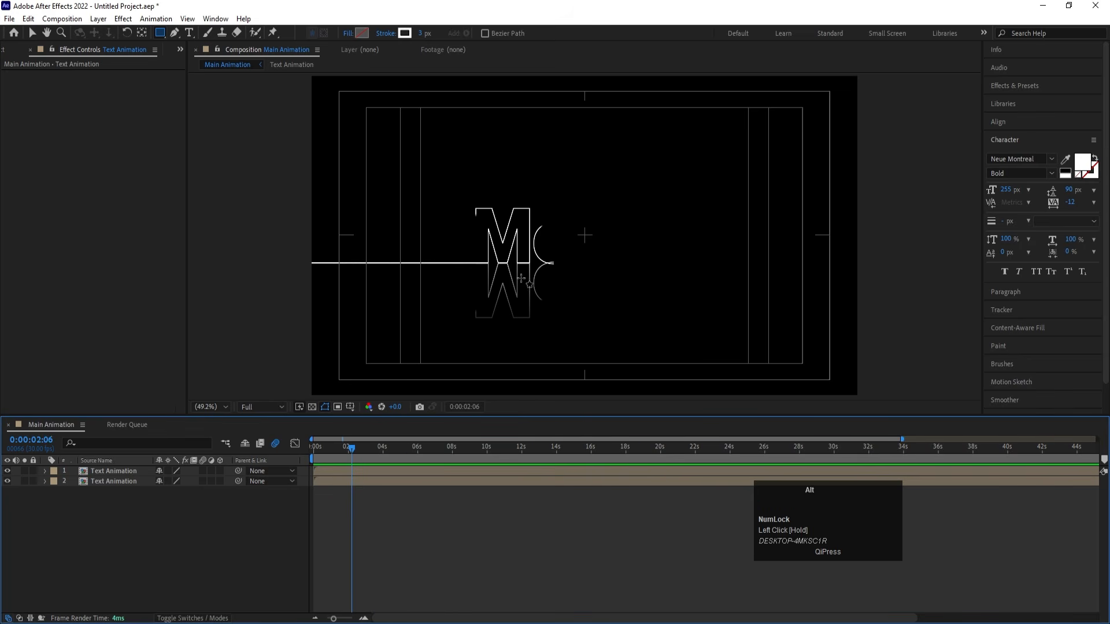
scroll(578, 250, "up", 3)
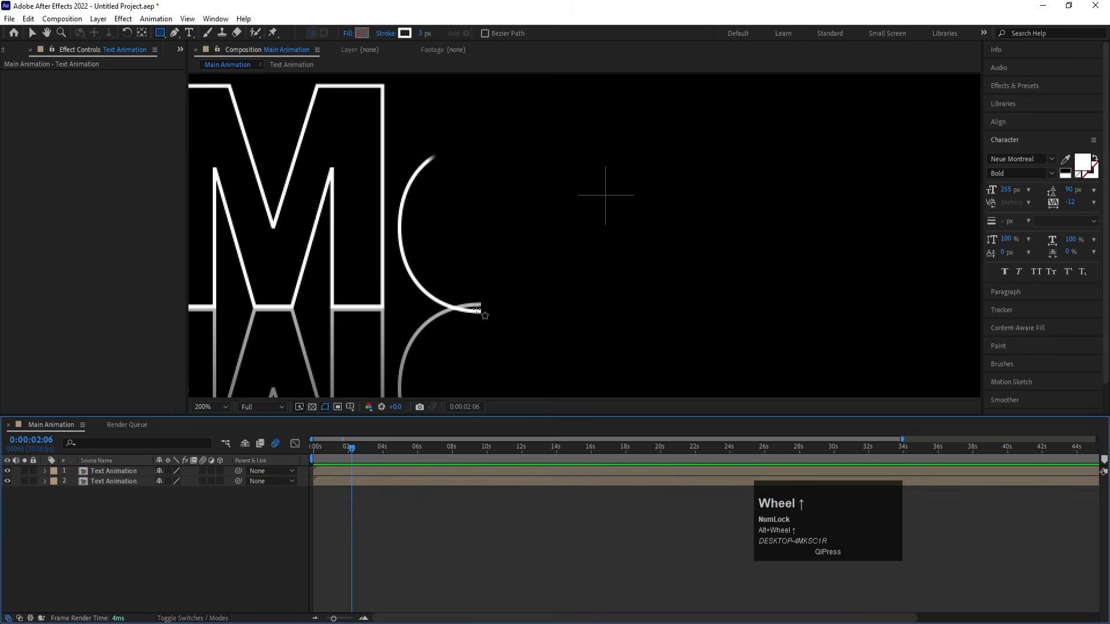
scroll(342, 324, "down", 1)
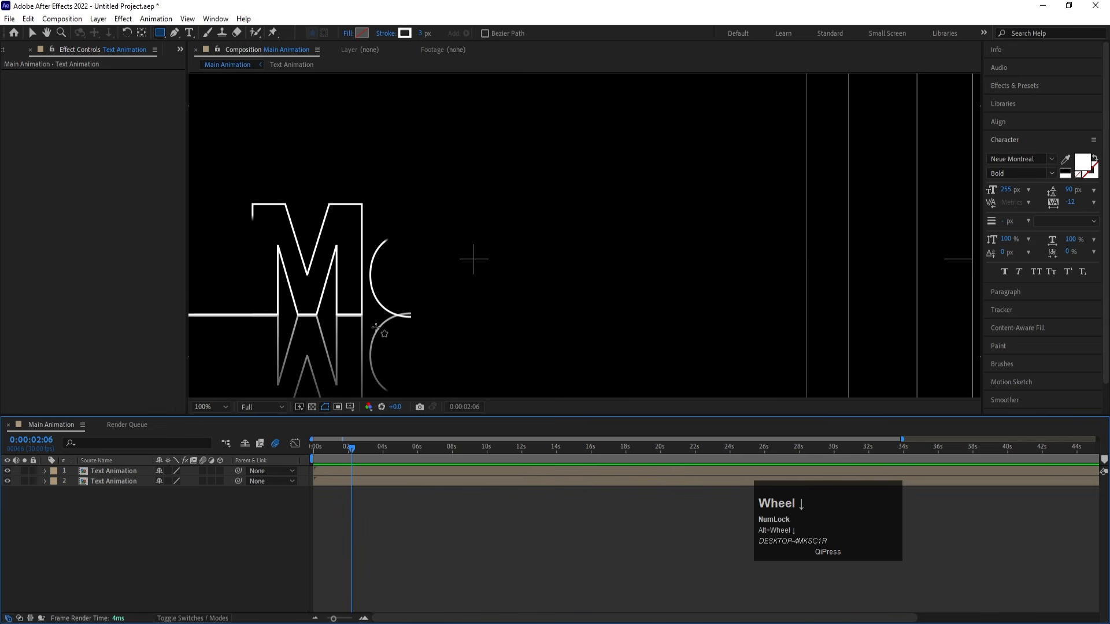
left_click(225, 405)
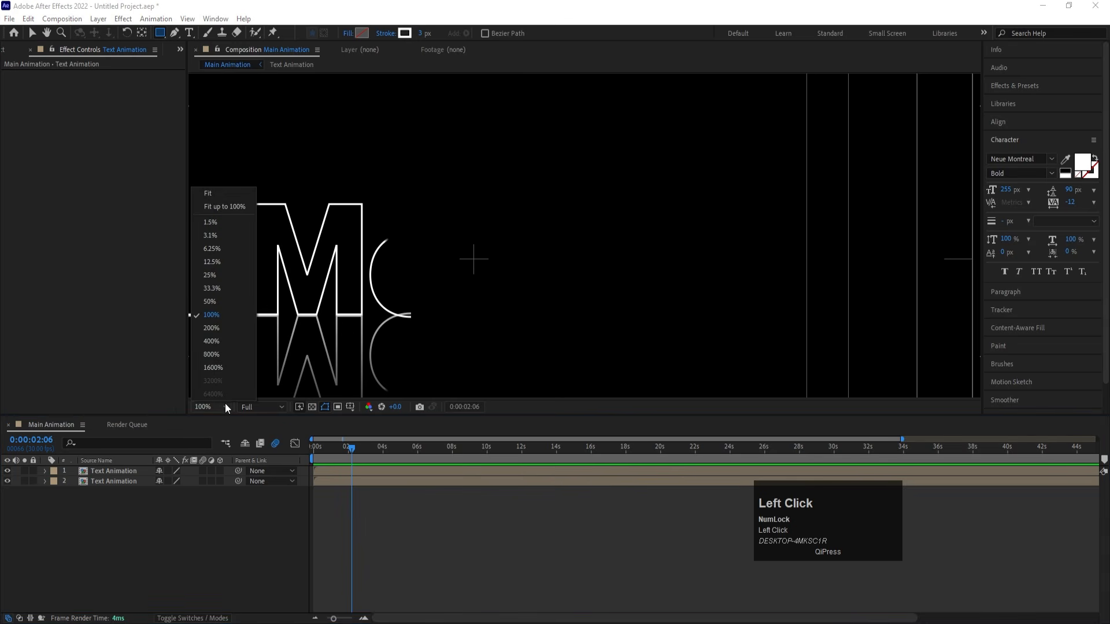
left_click(208, 198)
scroll(529, 266, "up", 3)
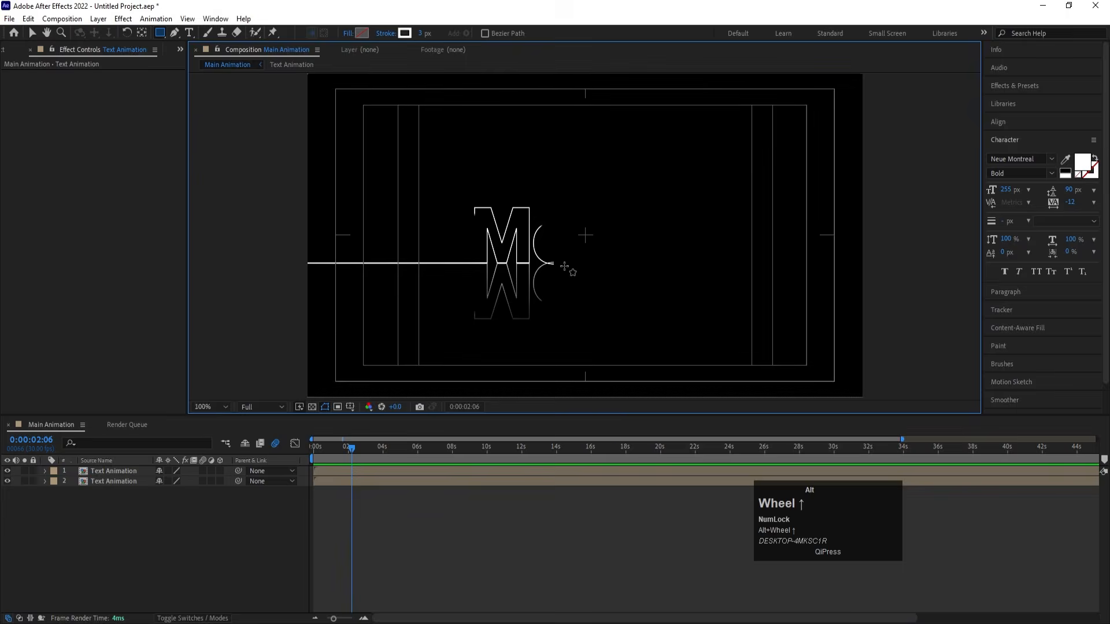
left_click(142, 511)
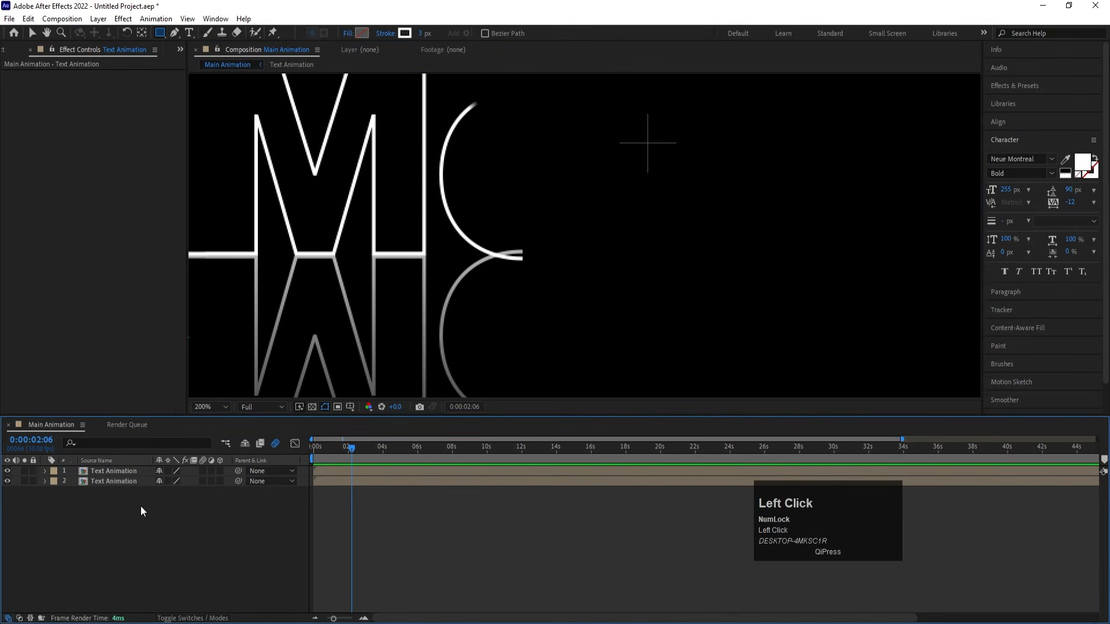
- Toggle the visibility of the Text Animation layers to compare the text with its reflection, then fit the whole composition in view
left_click(7, 471)
left_click(7, 471)
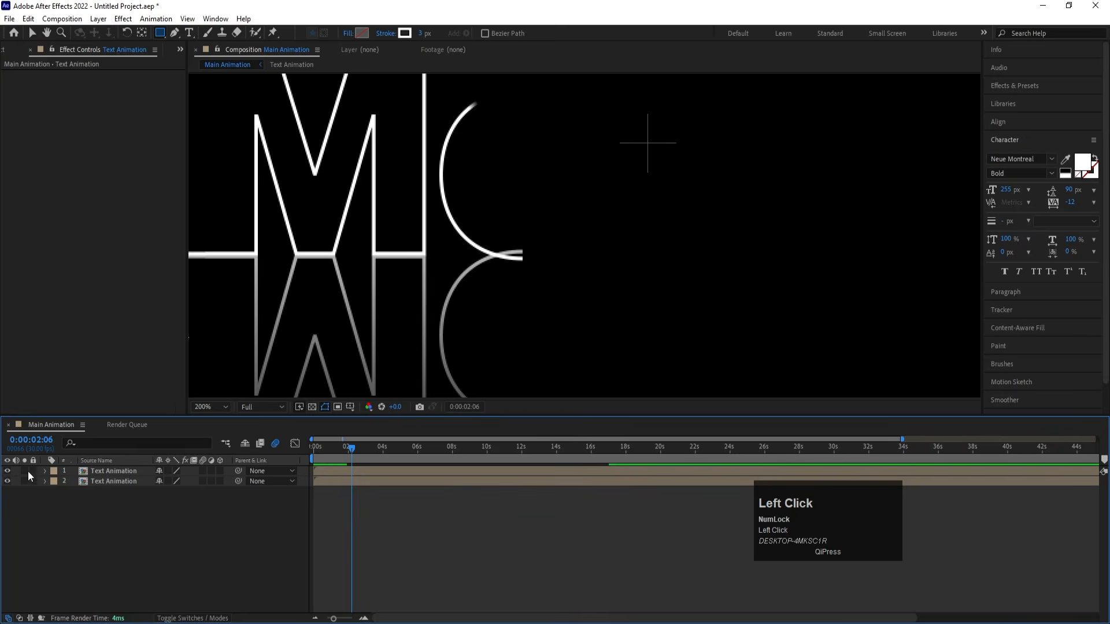
left_click(8, 480)
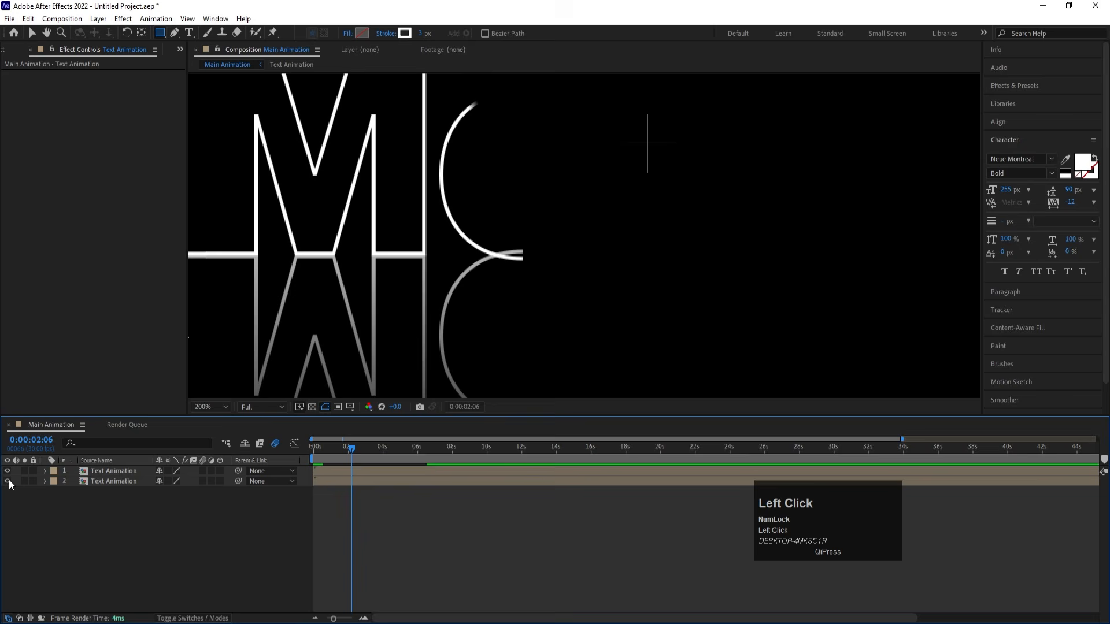
left_click(105, 484)
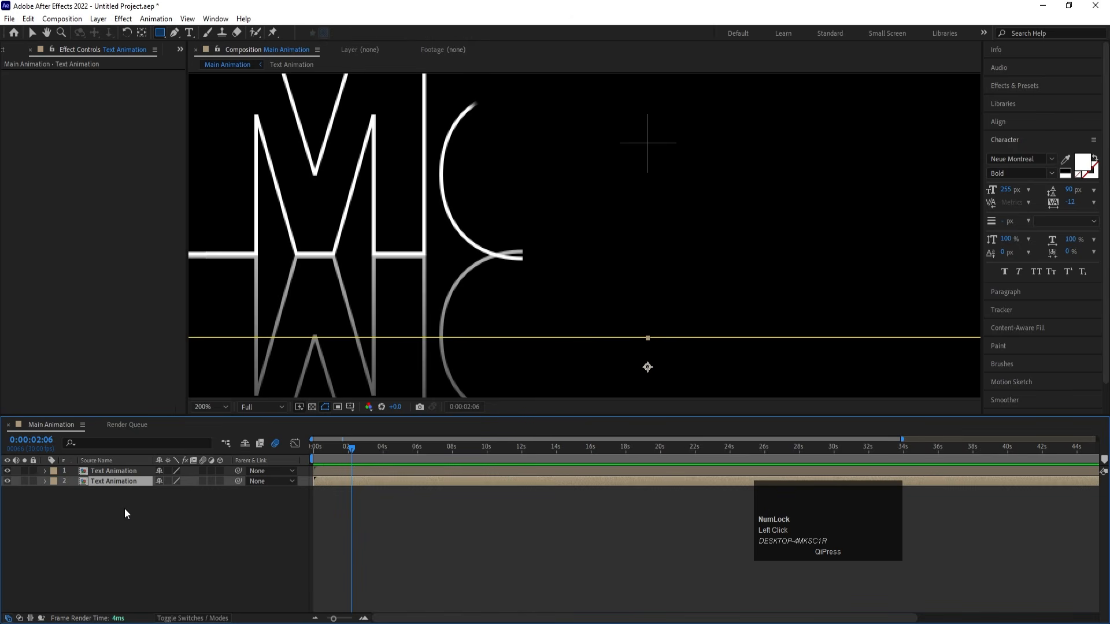
scroll(124, 510, "down", 3)
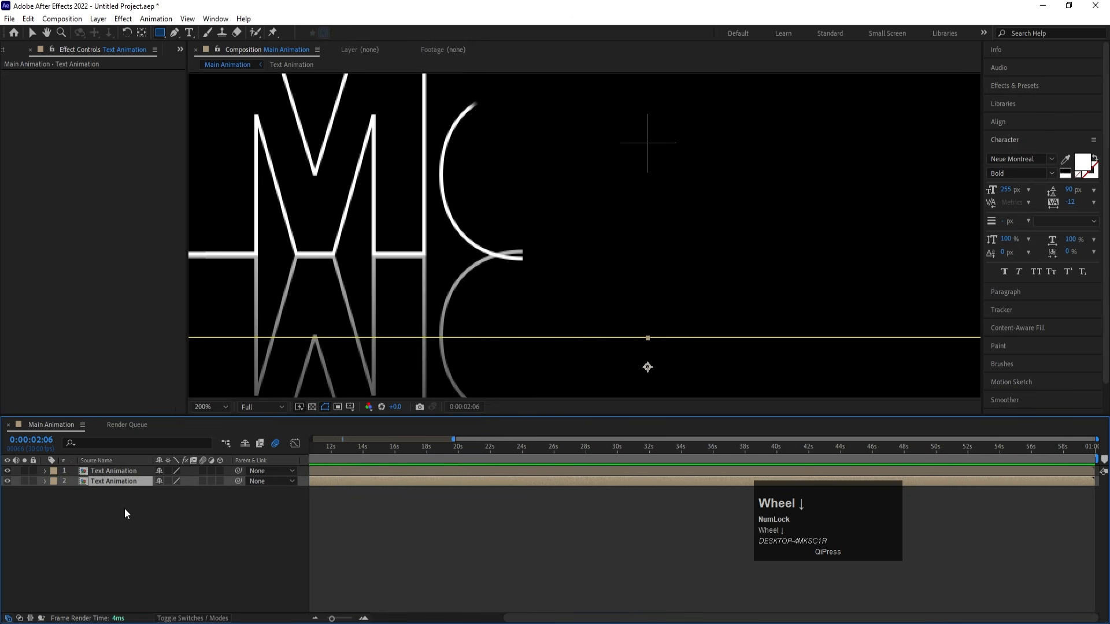
left_click(210, 407)
left_click(217, 192)
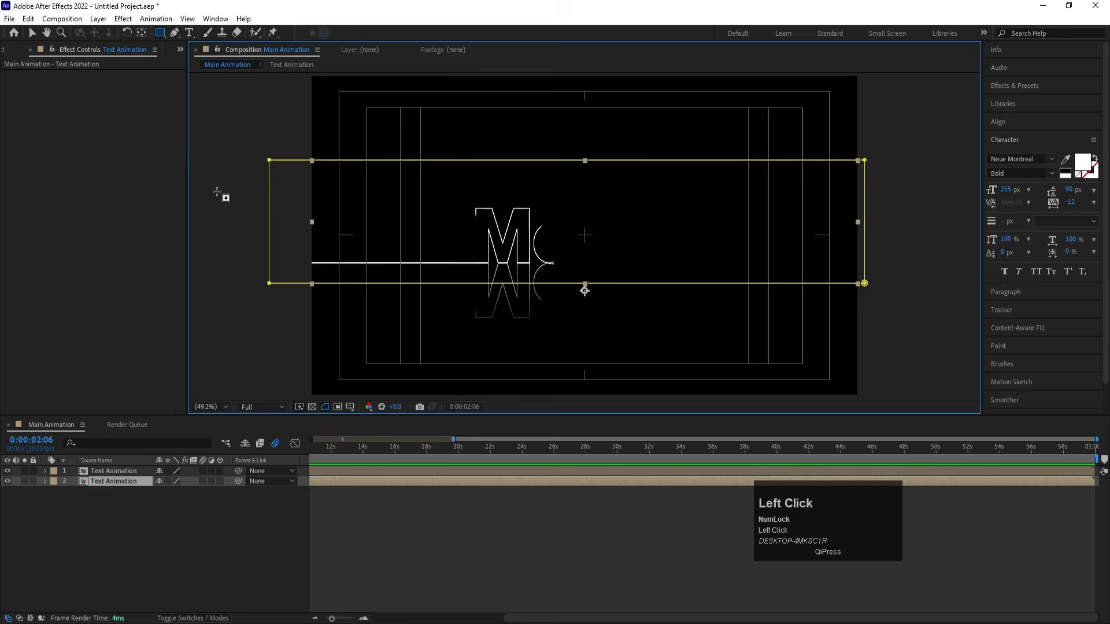
- Create a 1920 x 1080 px solid named Mask in red, FF0000
left_click(126, 550)
key("ctrl+y")
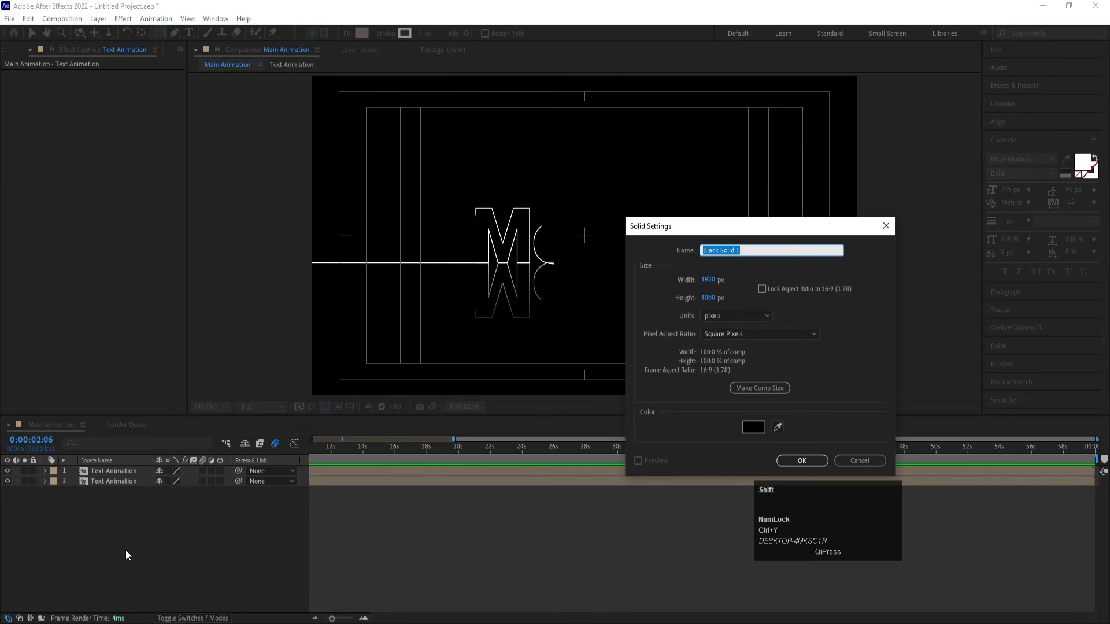
type("Mask")
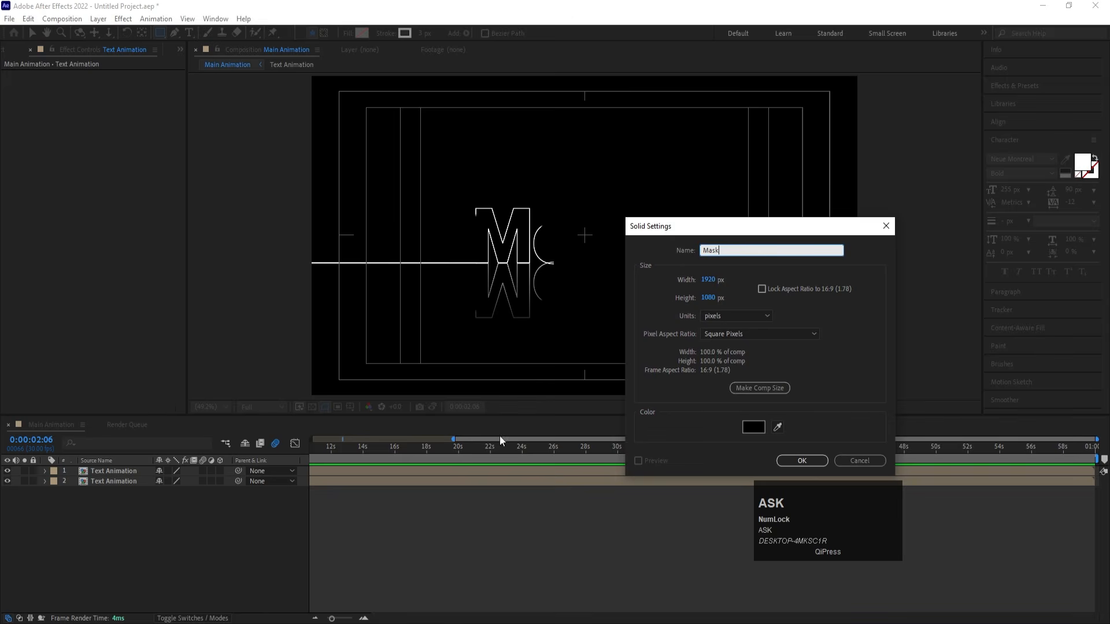
left_click(754, 427)
key("Return")
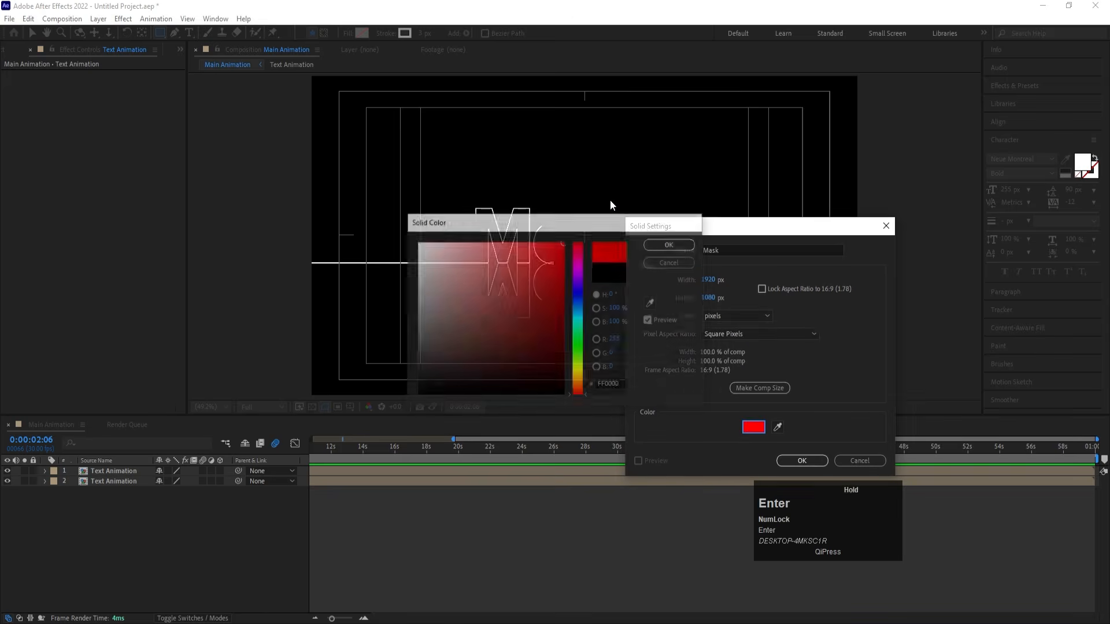
key("Return")
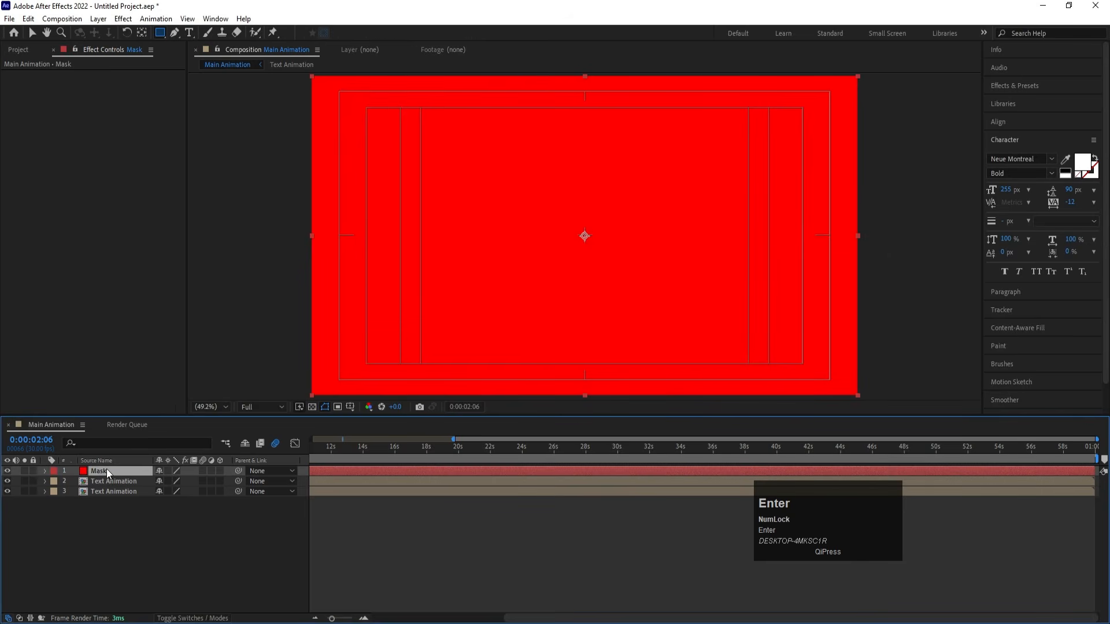
- Place the Mask solid between the two Text Animation layers and set the flipped copy's track matte to Alpha Matte "Mask"
left_click_drag(106, 469, 119, 484)
left_click(114, 491)
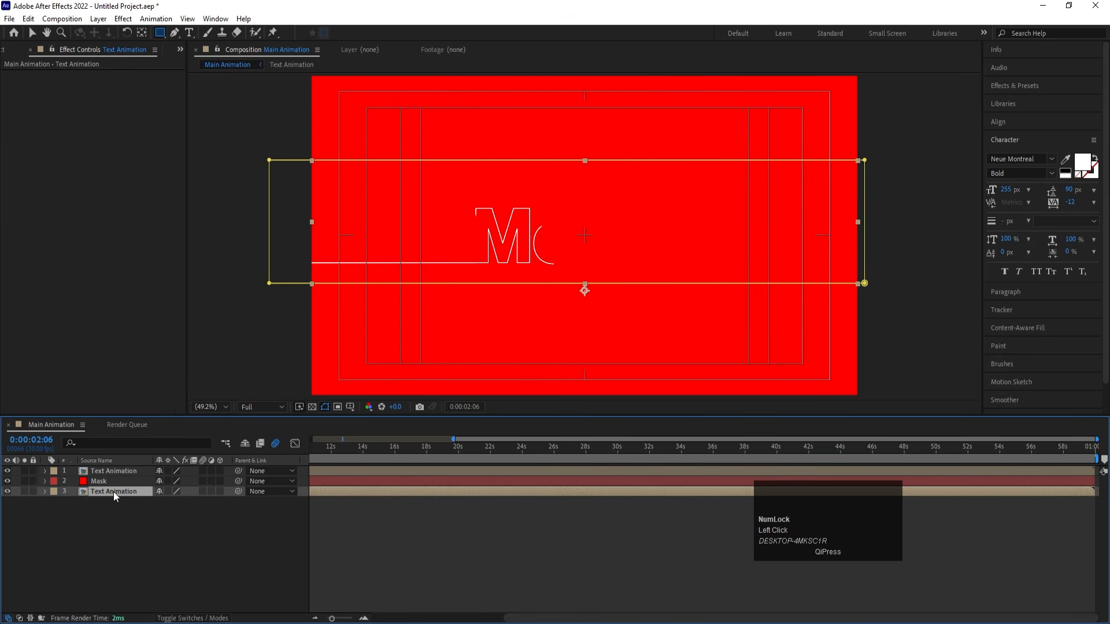
key("F4")
left_click(218, 491)
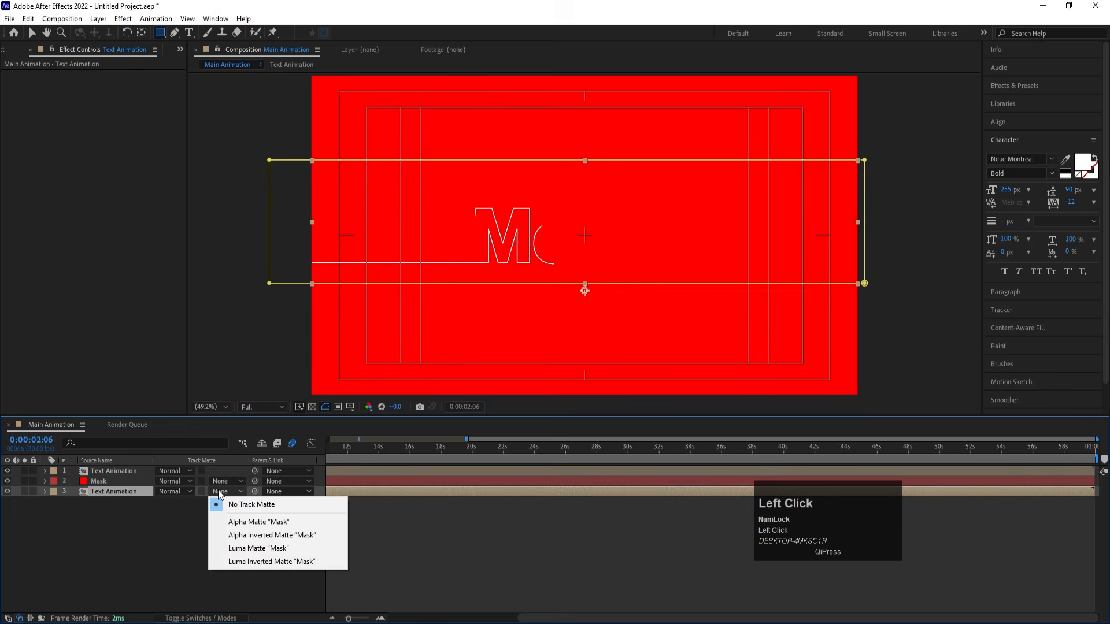
left_click(236, 522)
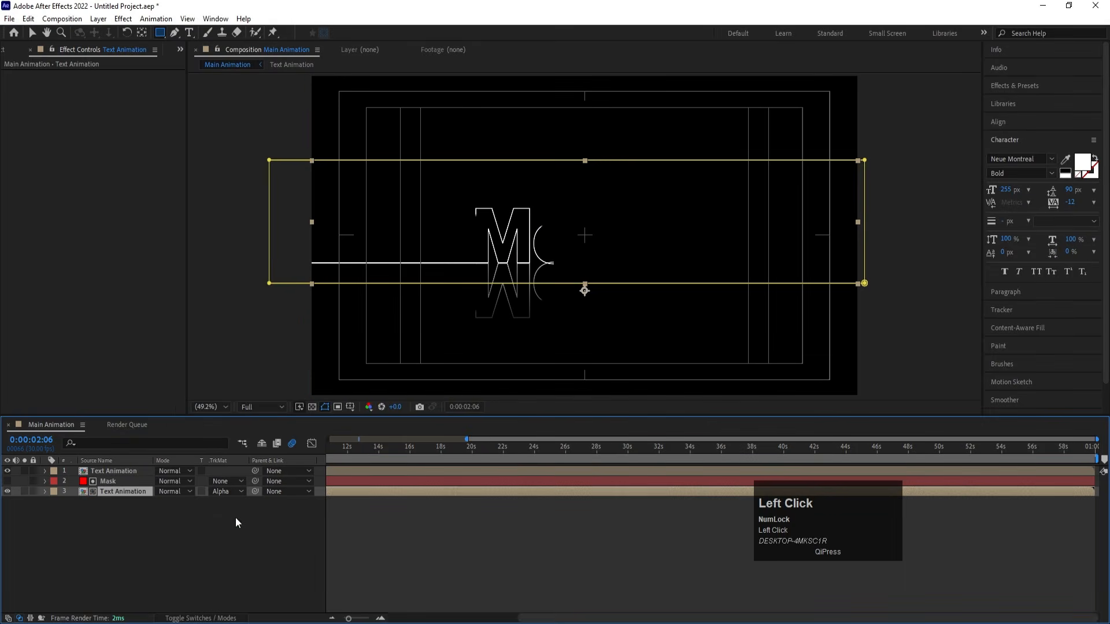
- Lower the Mask solid to position 960, 1180 so the reflection is cut at the baseline, and preview from 0:00:02:06
left_click(112, 483)
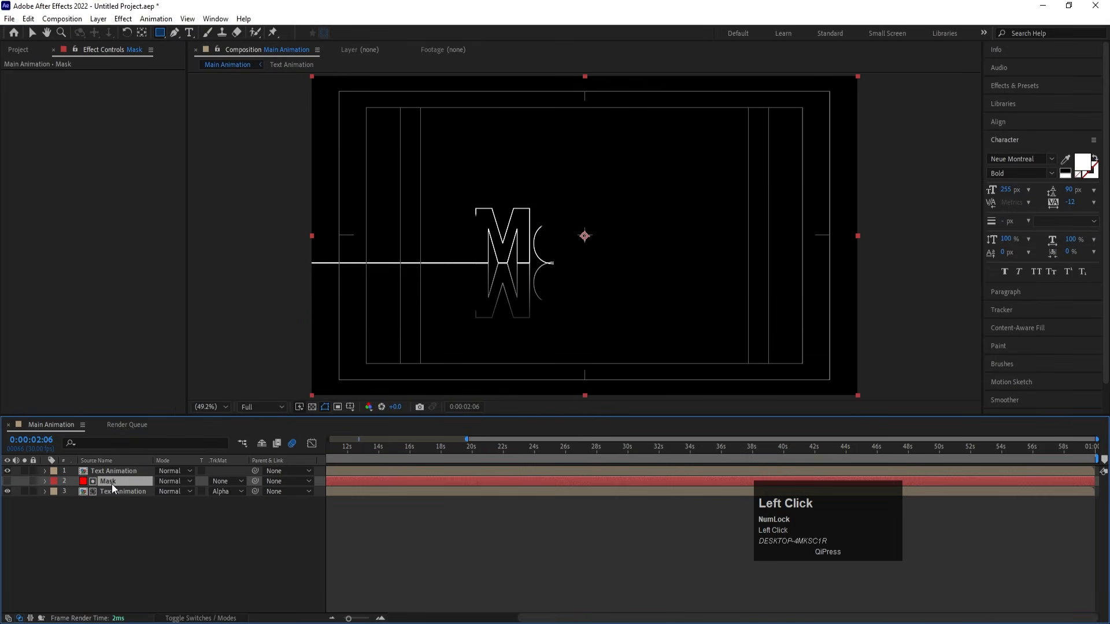
key("p")
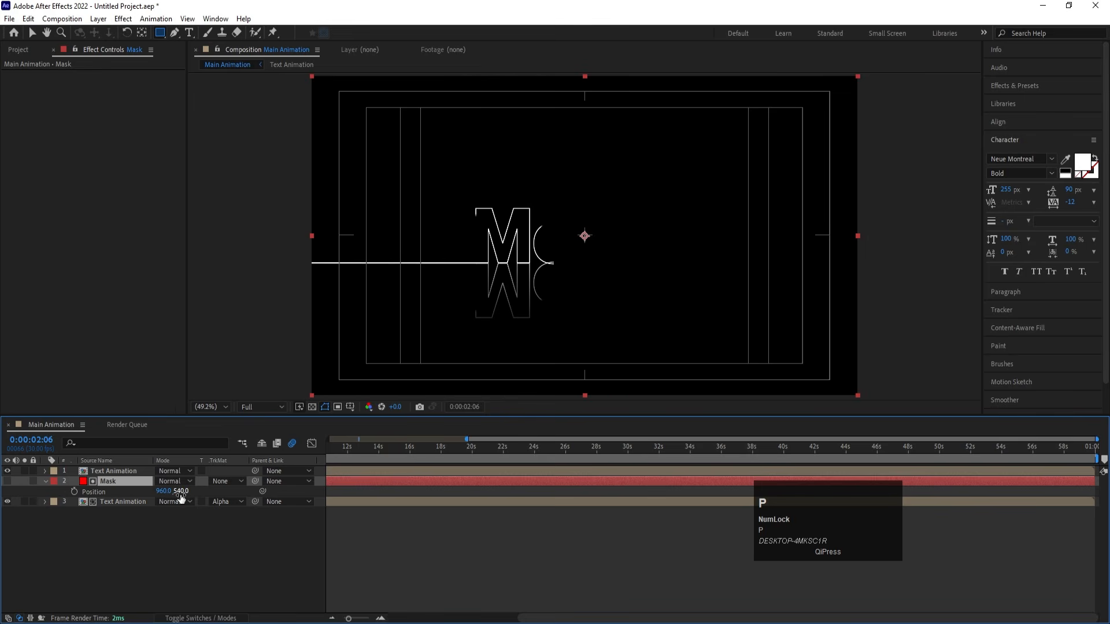
left_click_drag(181, 496, 475, 589)
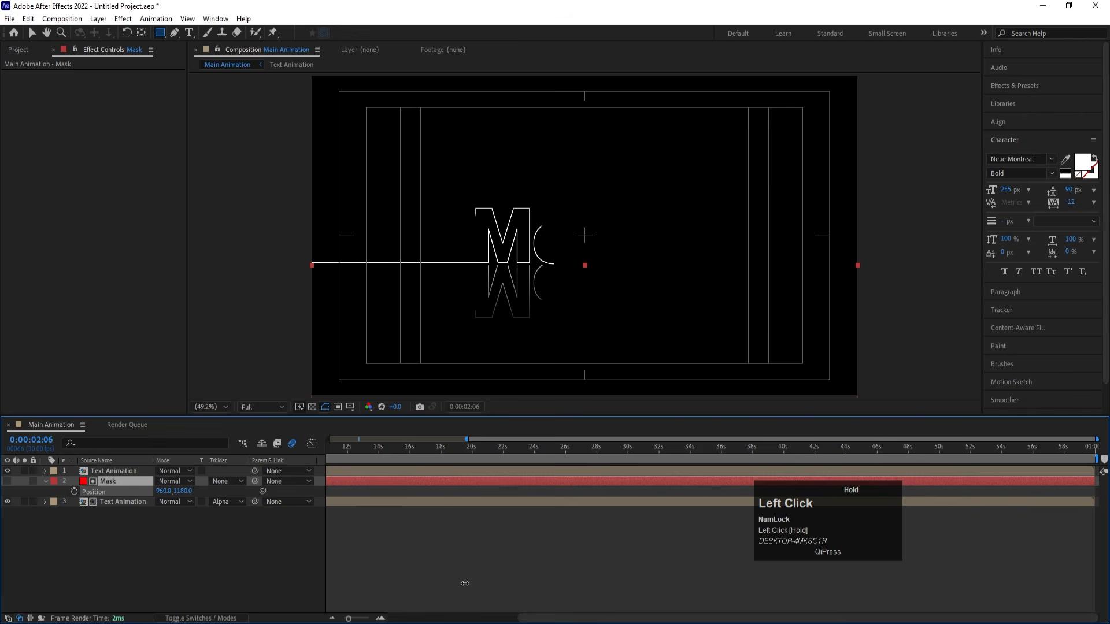
key("space")
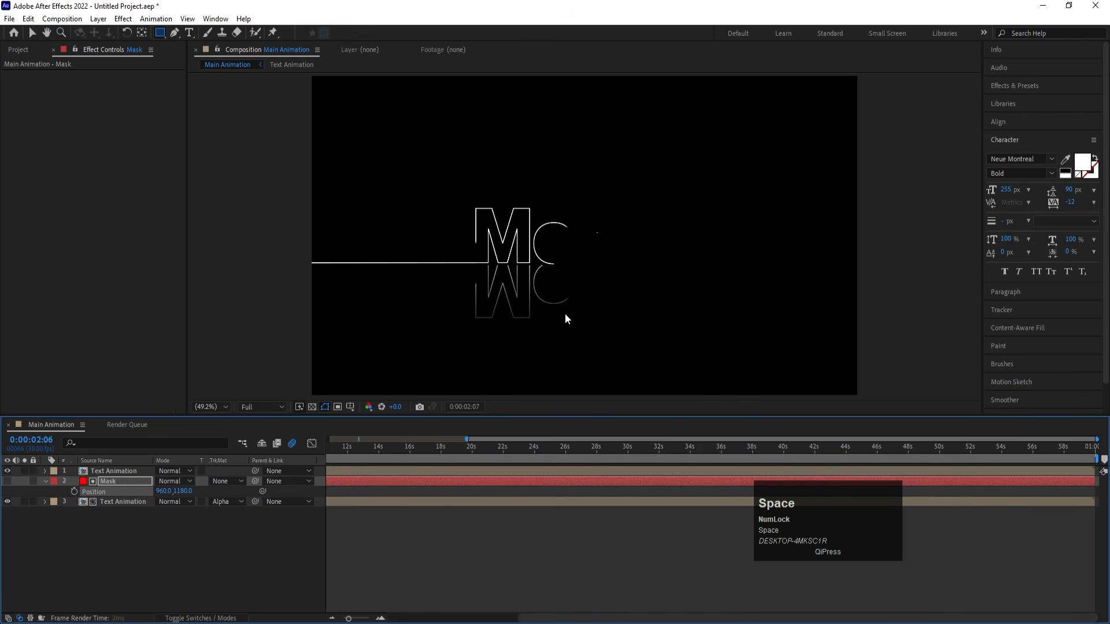
key("space")
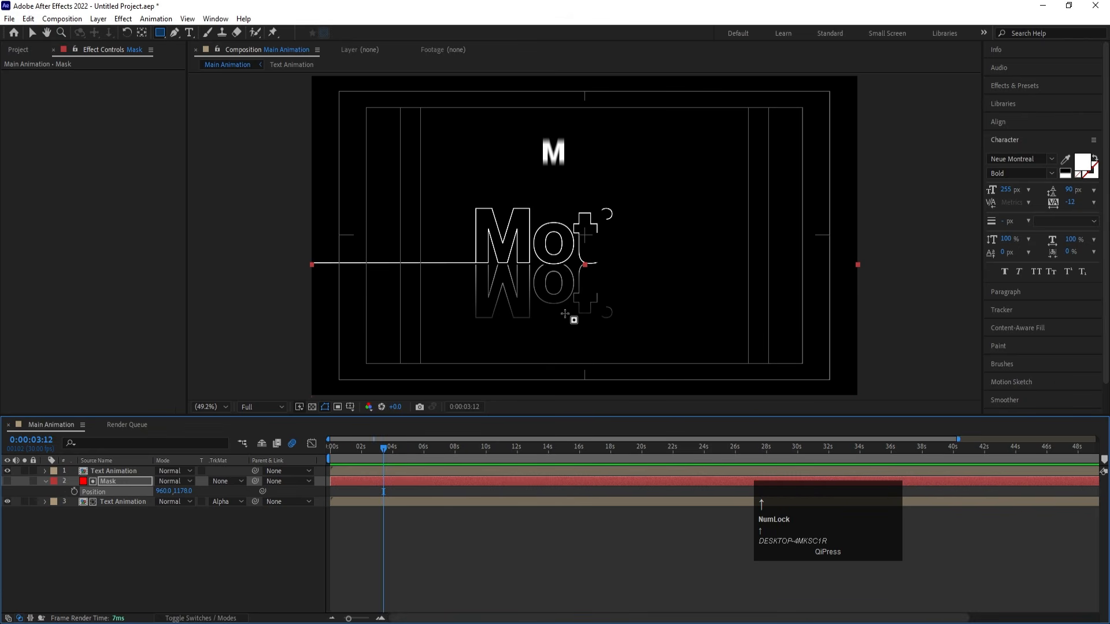
- Raise the Mask solid to position 960, 1174, playing the animation in between to check the reflection's cut edge
key("Up")
key("Down")
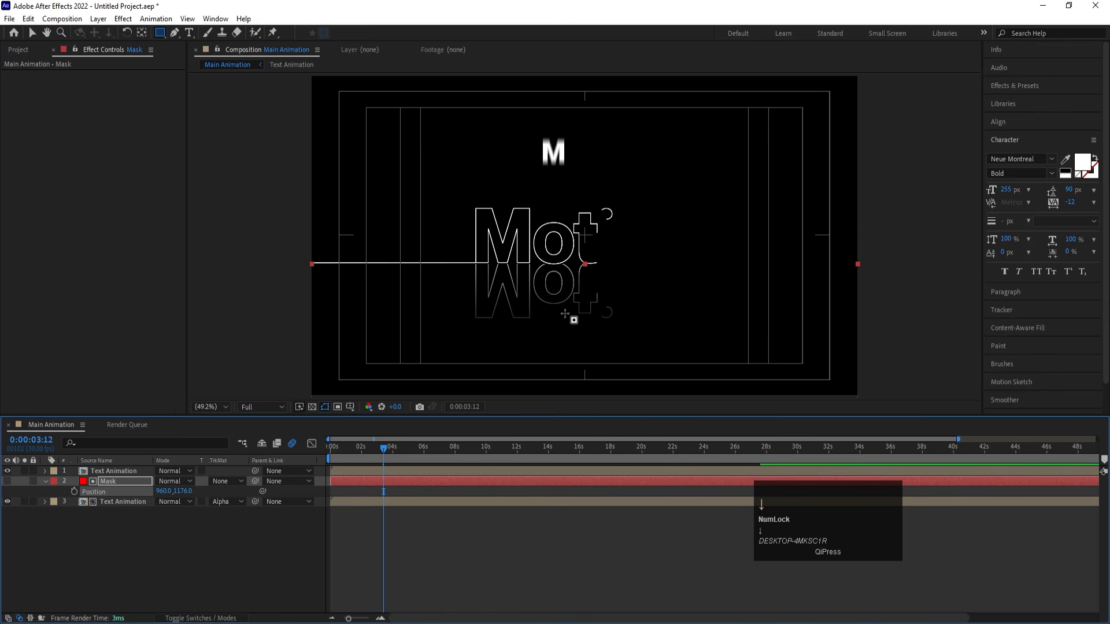
key("space")
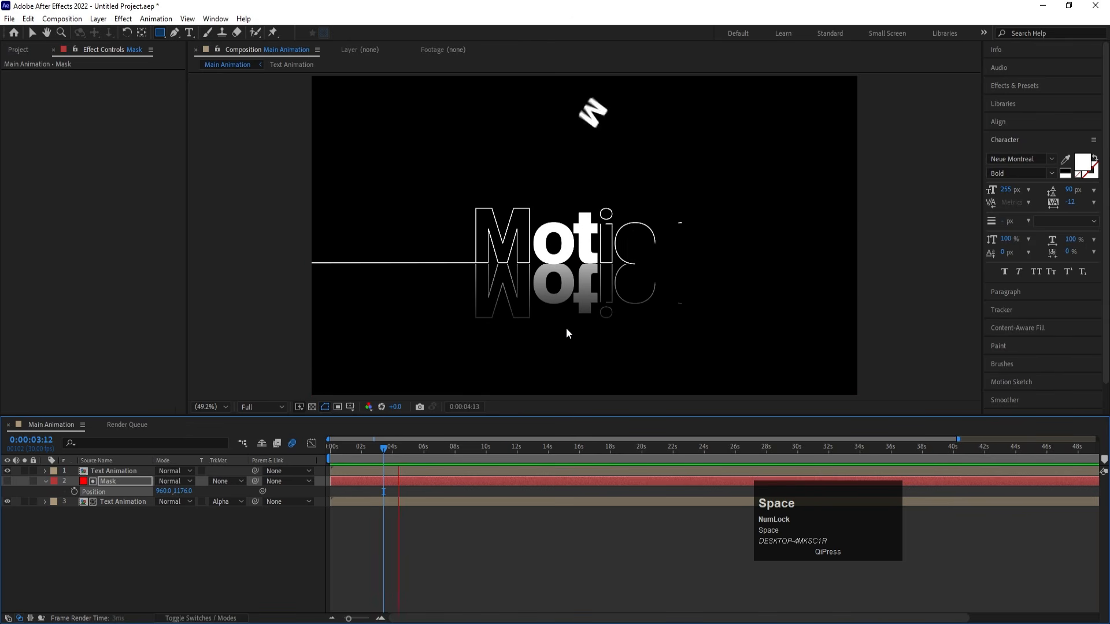
key("space")
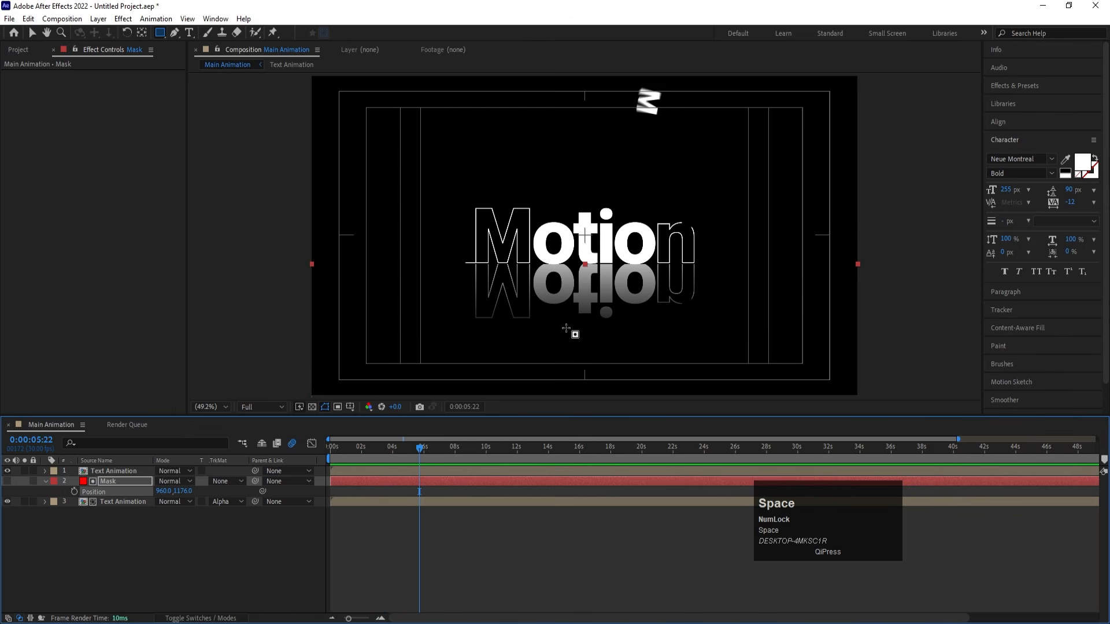
key("Up")
- Preview the text and its reflection from 0:00:02:11 at 100% magnification, then with the whole composition fitted in view
left_click_drag(404, 444, 368, 444)
scroll(586, 291, "up", 2)
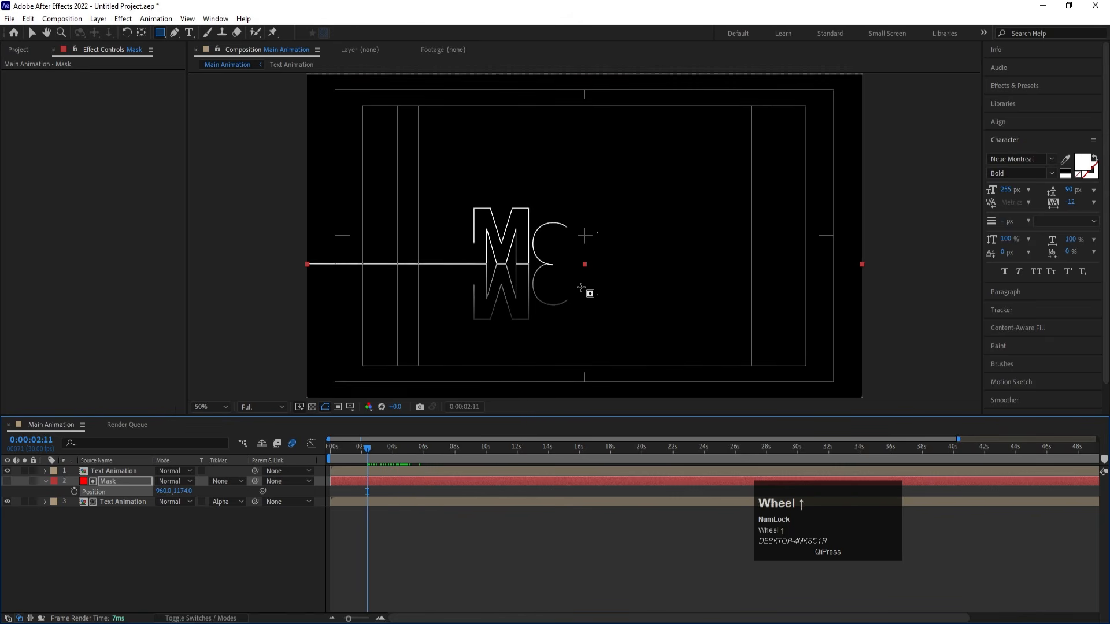
key("space")
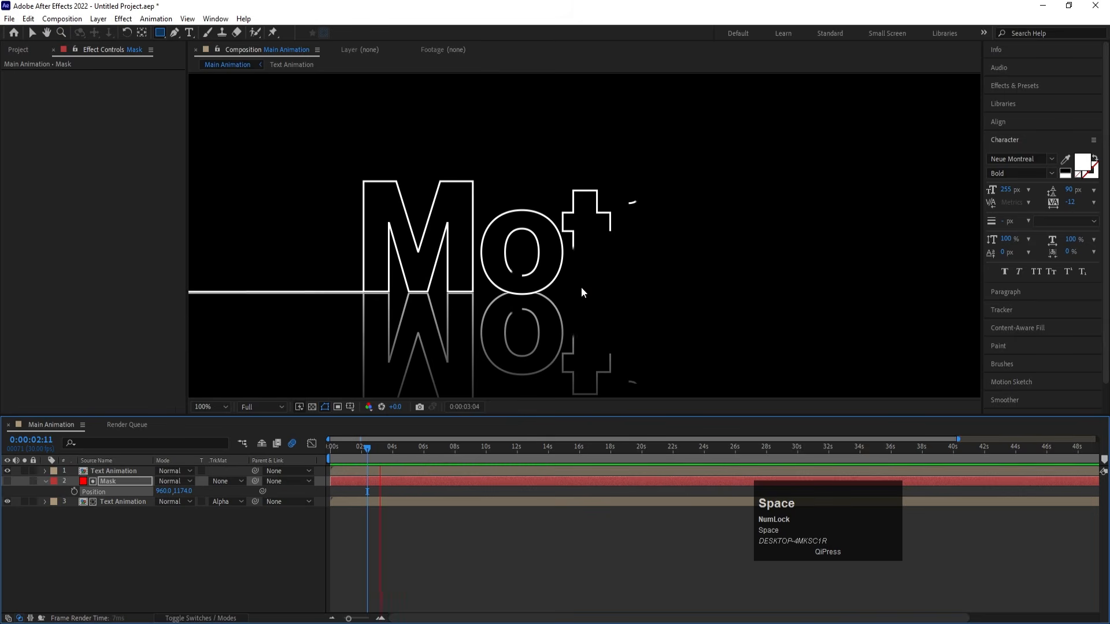
left_click(210, 407)
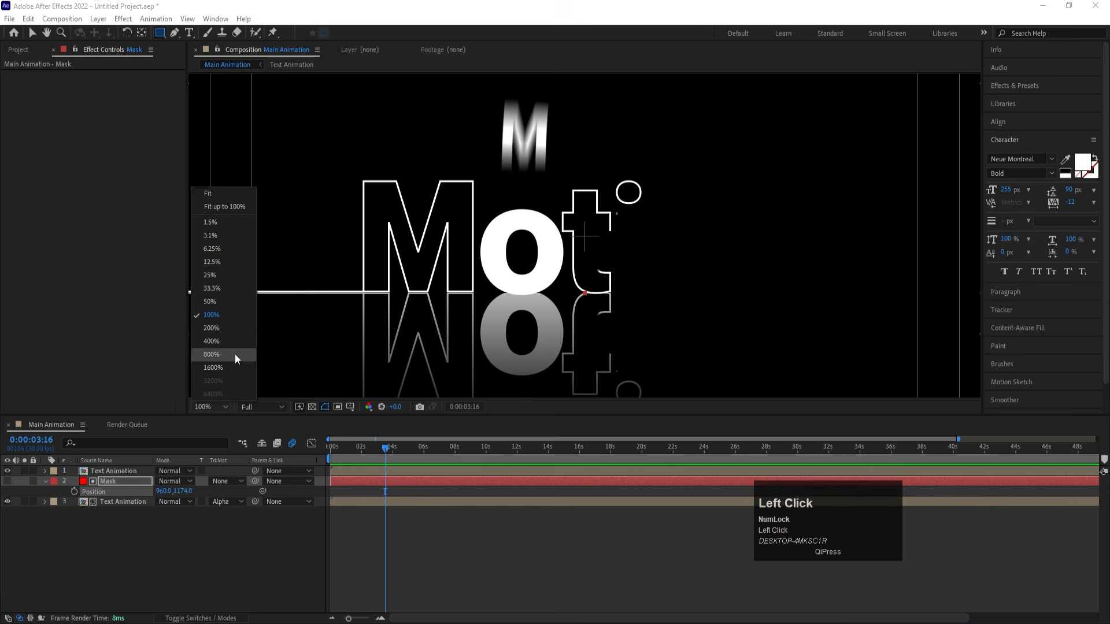
left_click(211, 197)
key("space")
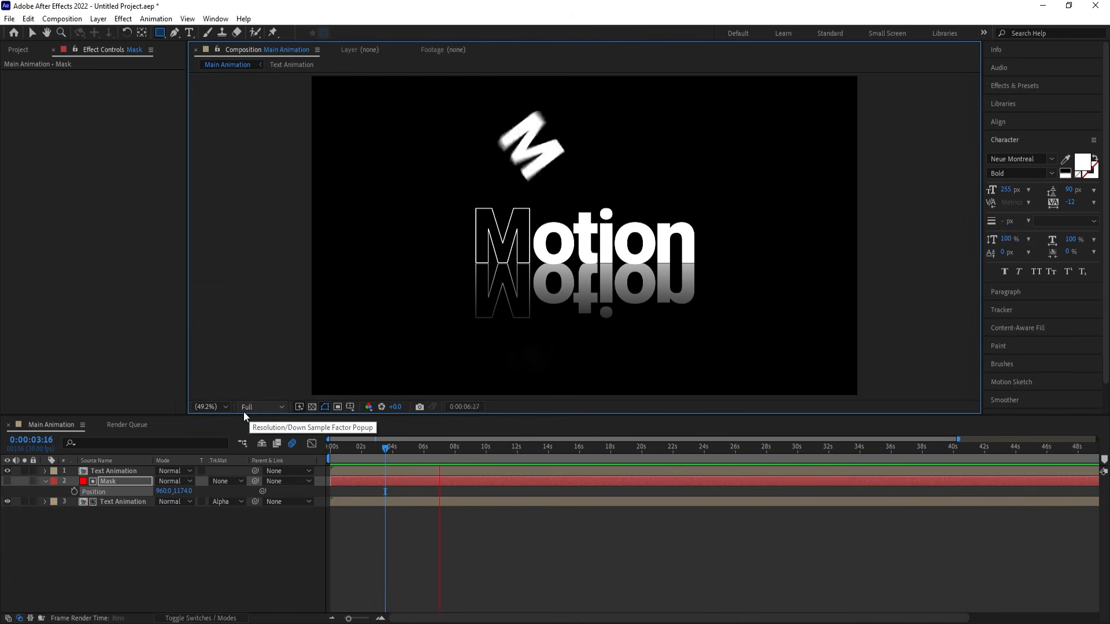
key("space")
left_click(155, 546)
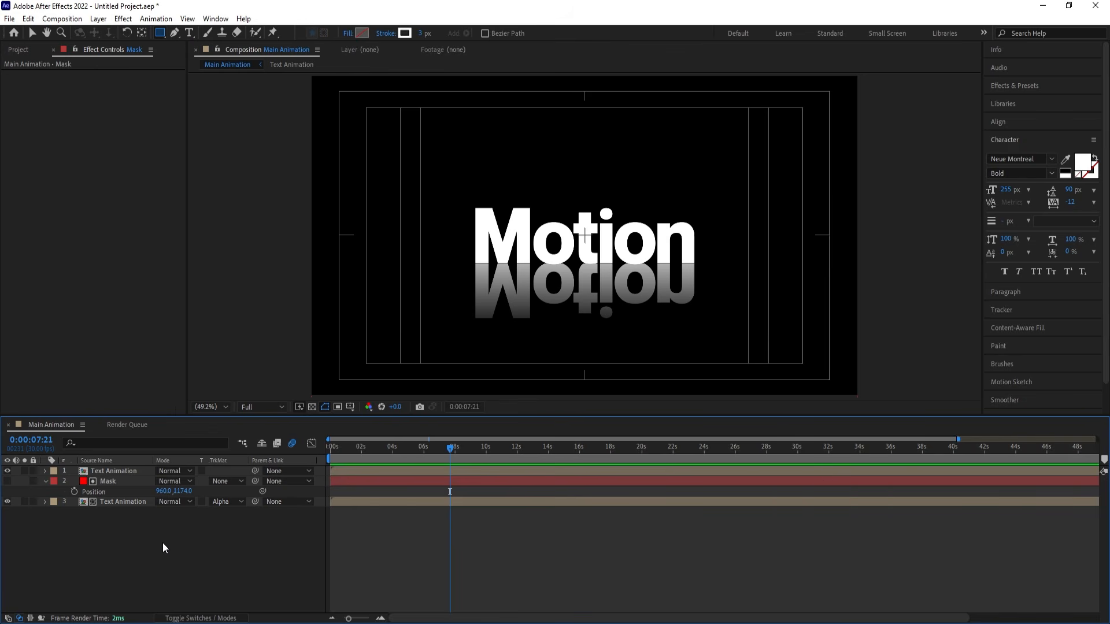
- Create a 1920 x 1080 px, 30 fps composition named Fractal Noise with a duration of 0:01:00:00
key("ctrl+n")
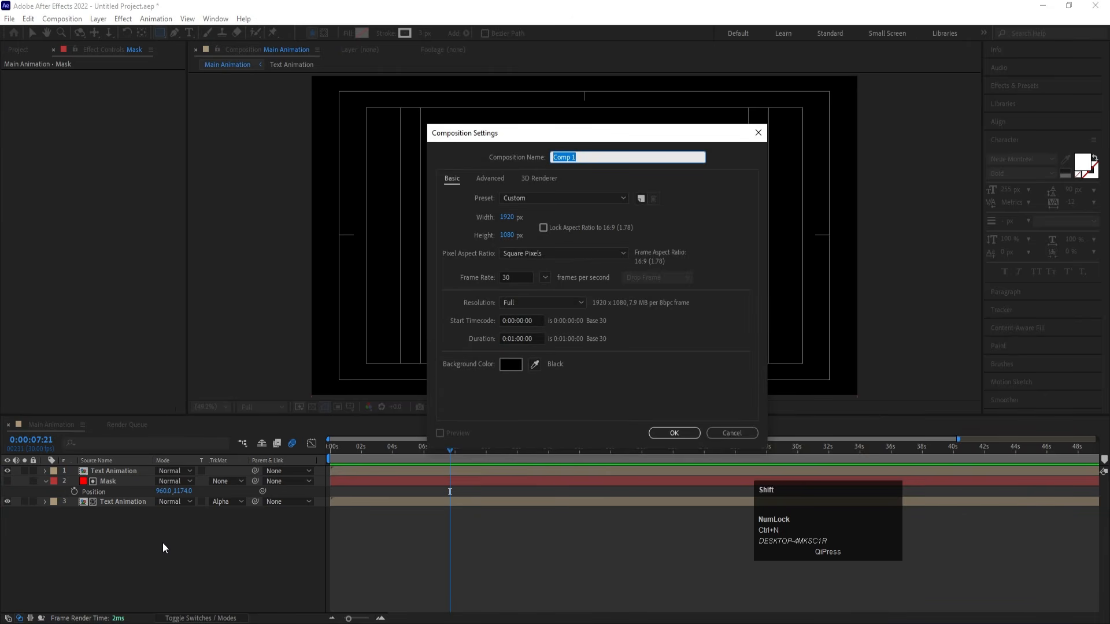
type("Fr")
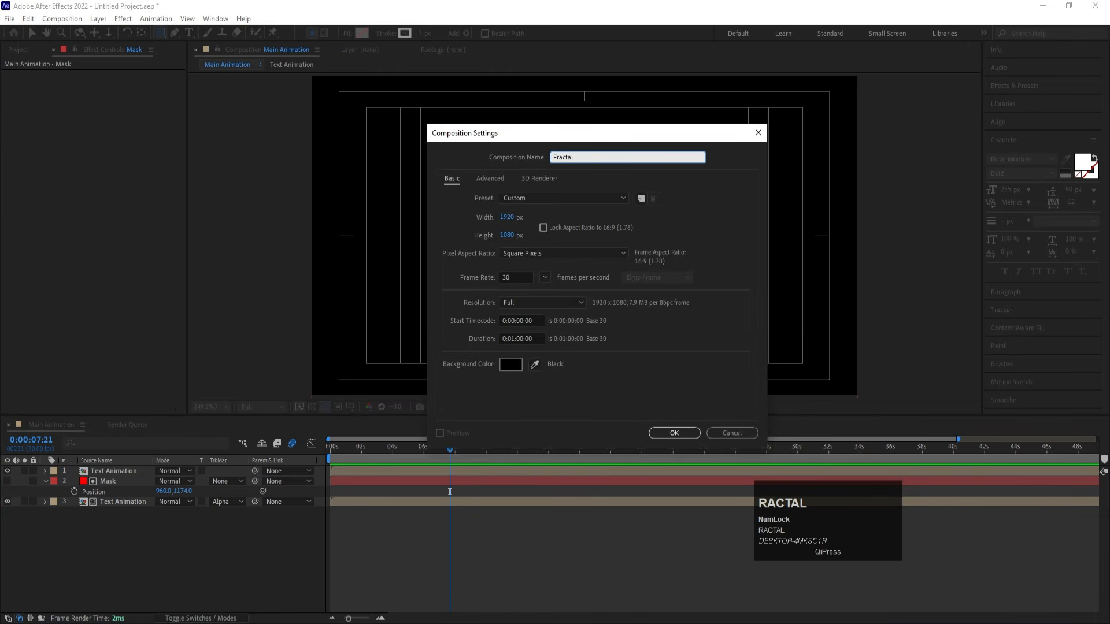
type("actal Noise")
key("Return")
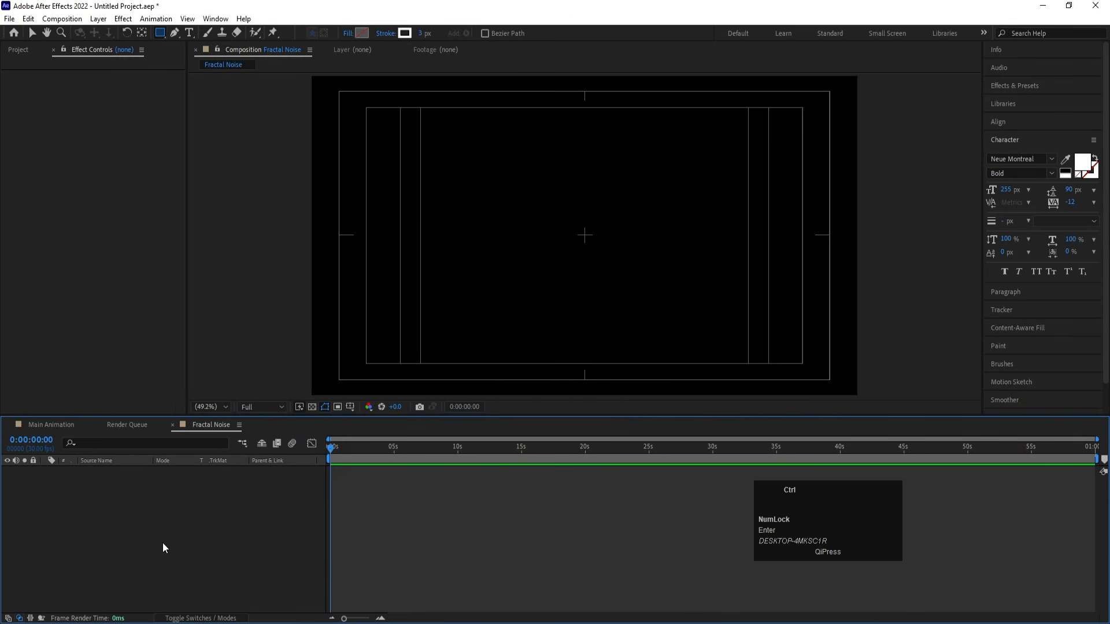
- Create a black 1920 x 1080 px solid named Fractal in the Fractal Noise composition
key("ctrl+y")
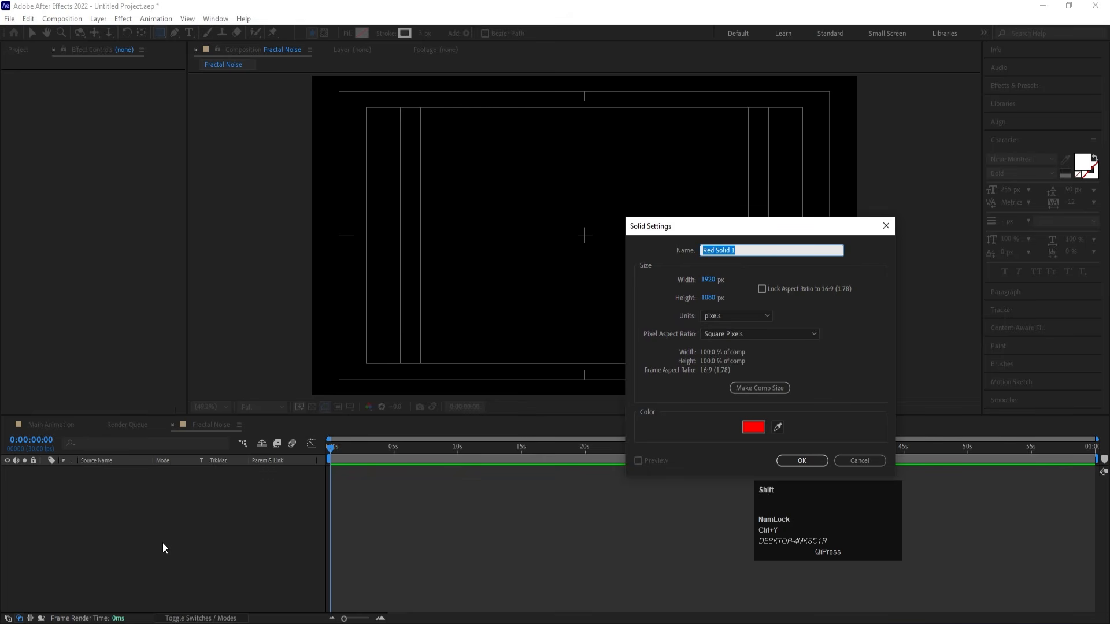
type("Fractal")
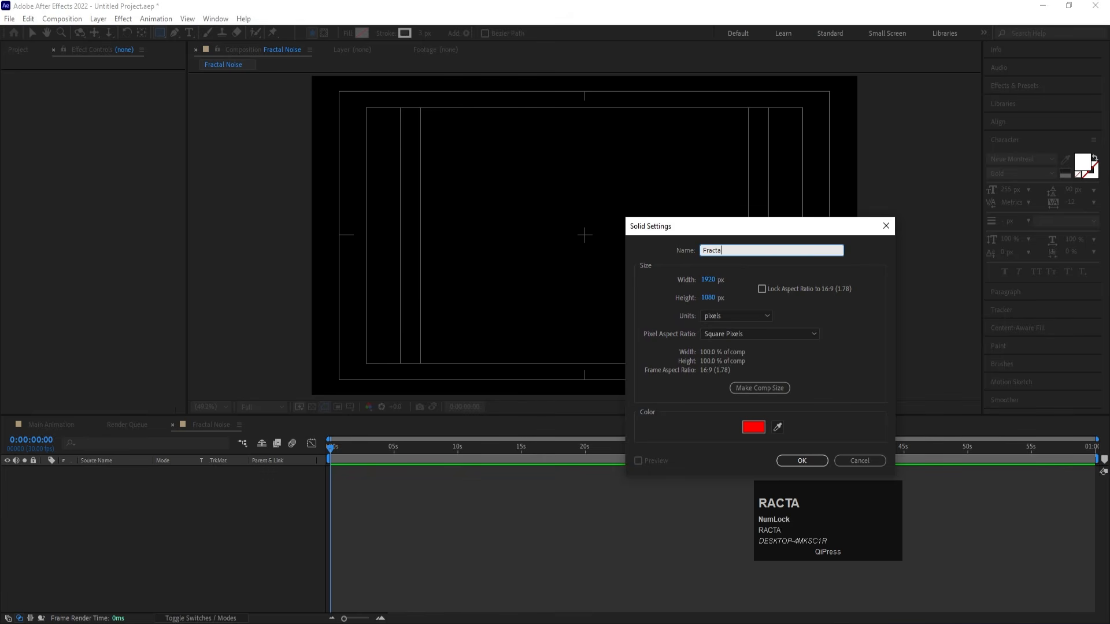
left_click(753, 427)
left_click(350, 512)
key("Return")
key("Return")
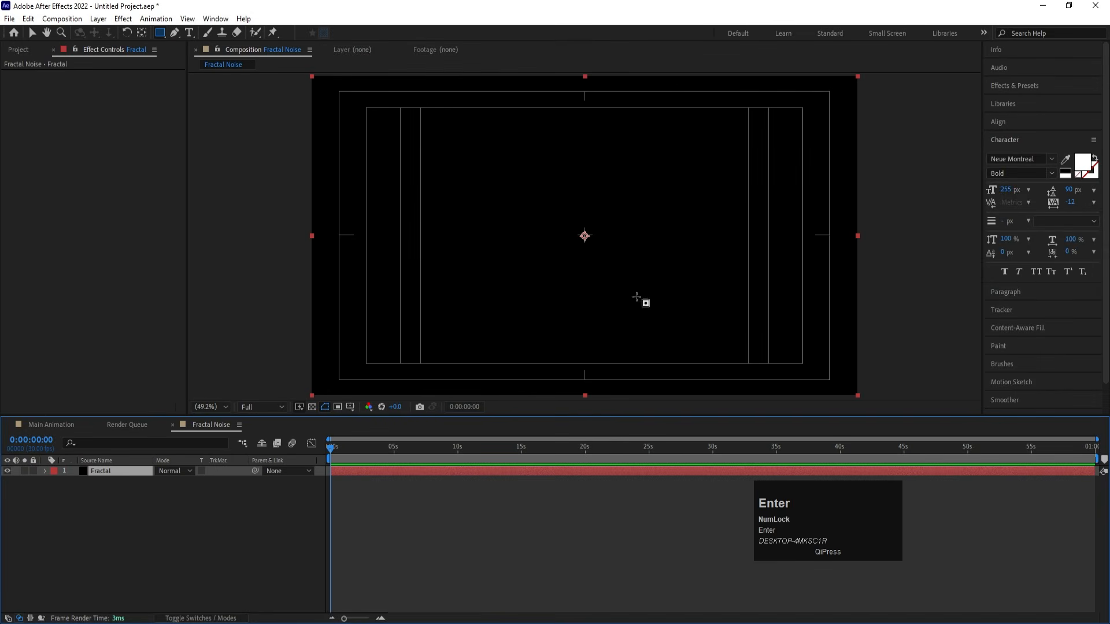
- Apply the Fractal Noise effect to the Fractal solid with contrast 250 and brightness -14
left_click(1009, 86)
left_click(1024, 99)
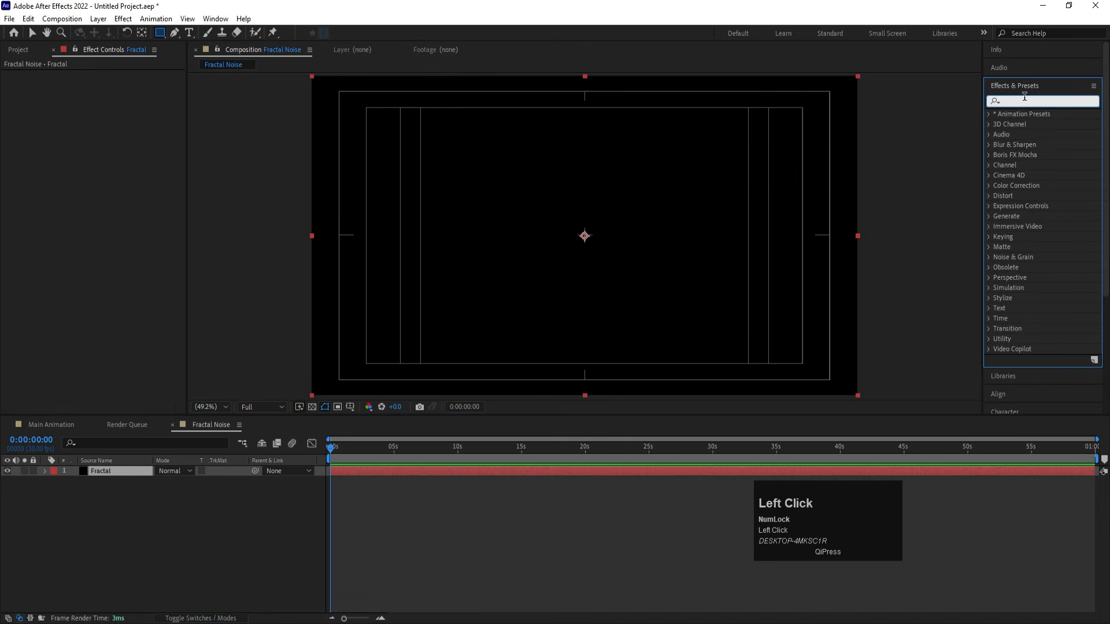
type("frac")
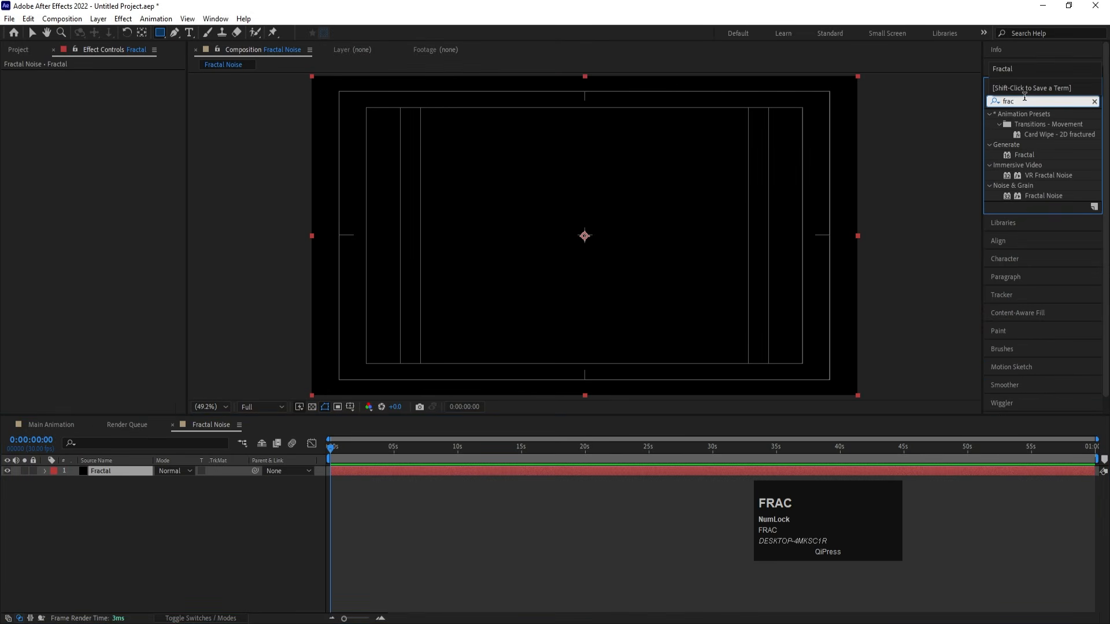
double_click(1034, 196)
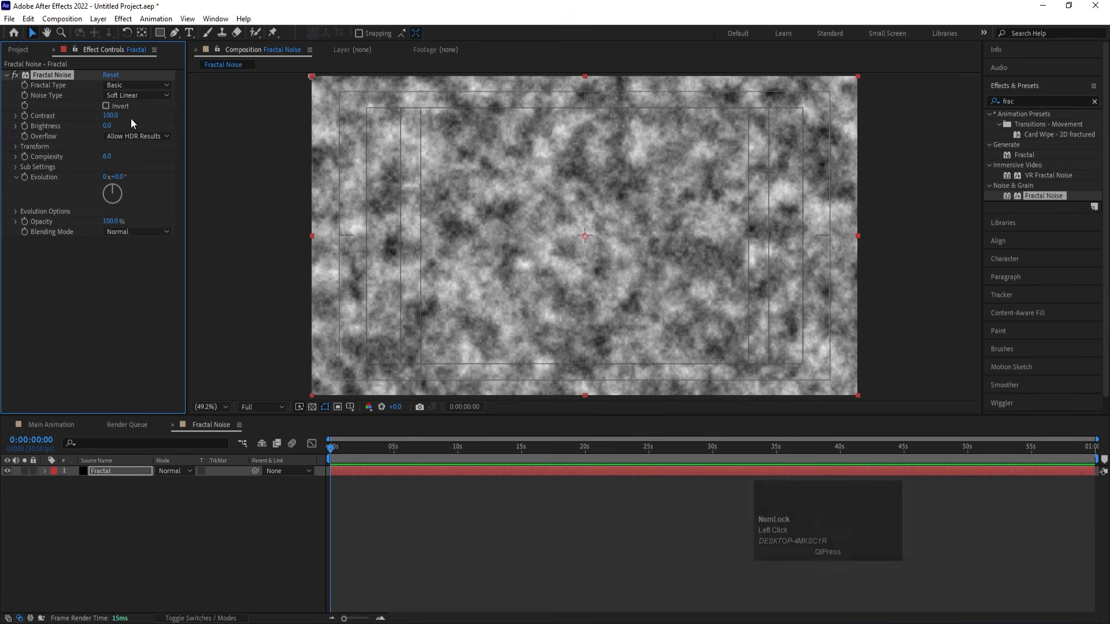
left_click_drag(110, 115, 197, 114)
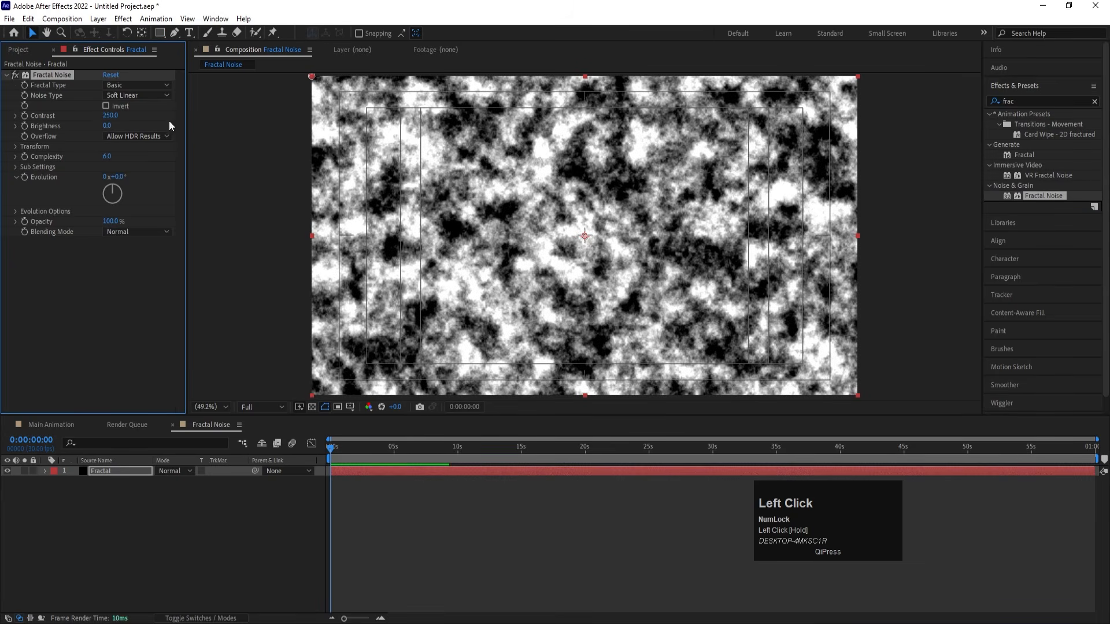
left_click_drag(110, 126, 102, 127)
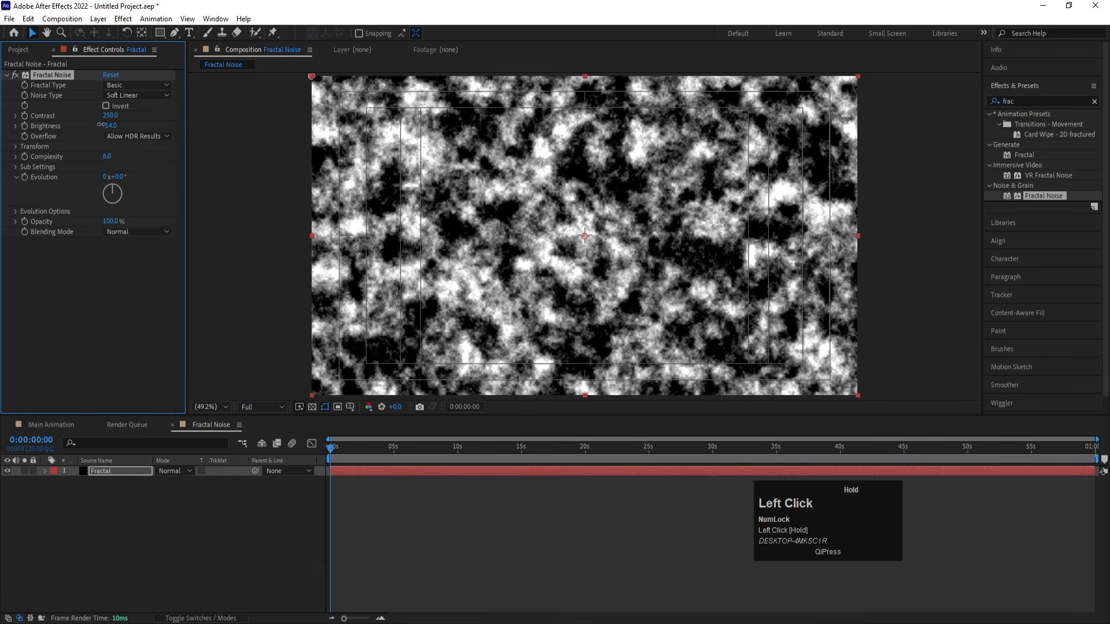
- Turn off uniform scaling in the Fractal Noise transform and set scale width to 1500 and scale height to 10
left_click(16, 146)
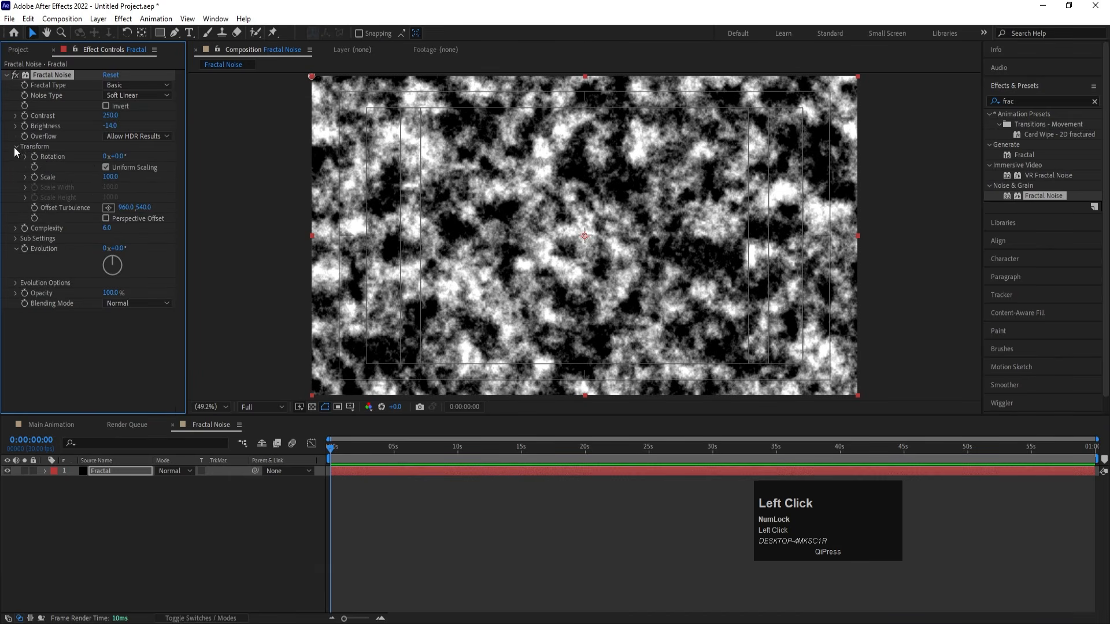
left_click(105, 167)
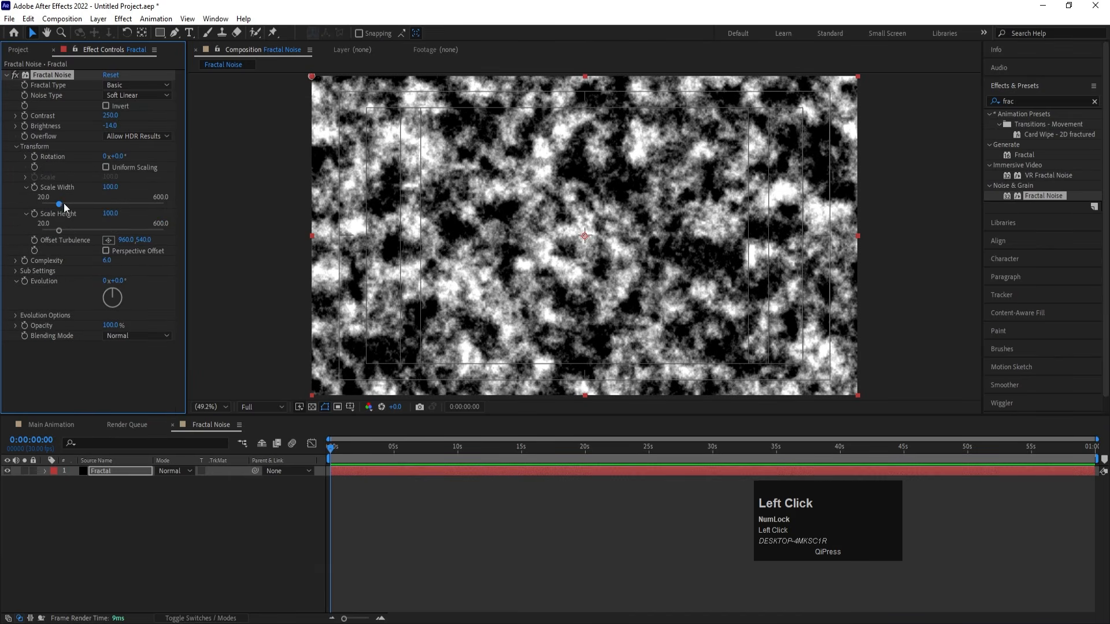
left_click_drag(60, 204, 173, 205)
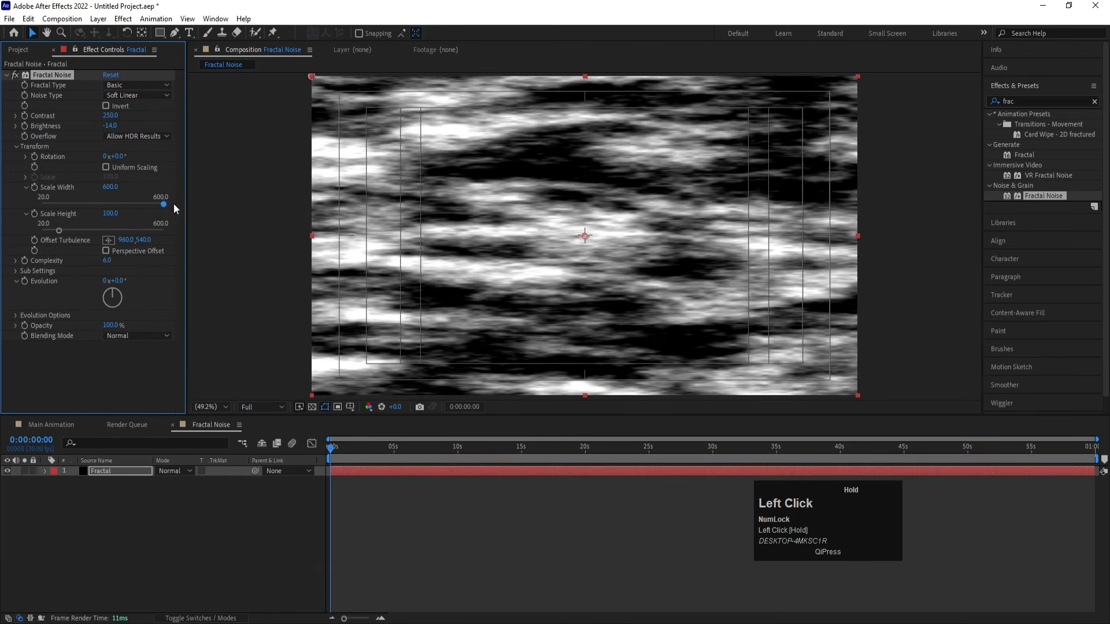
left_click(114, 187)
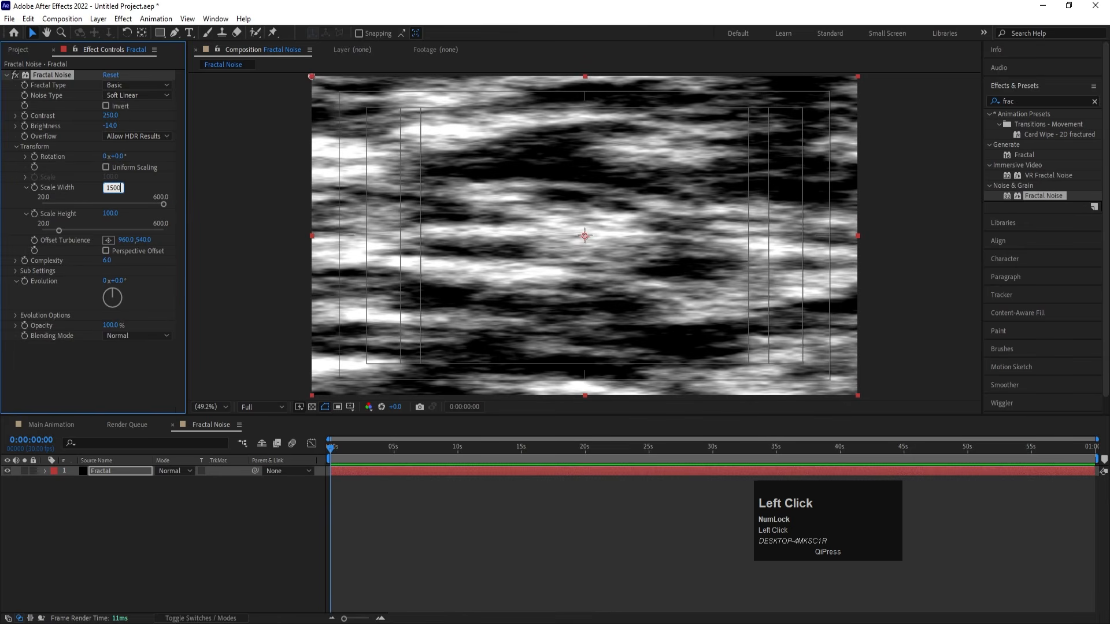
key("Return")
left_click(110, 213)
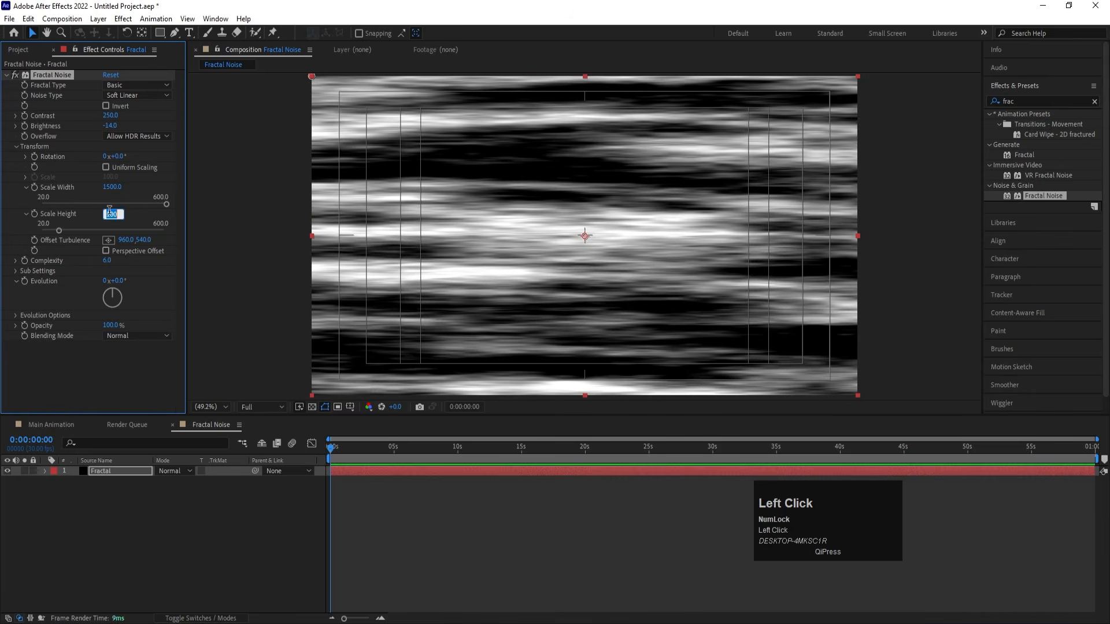
key("Return")
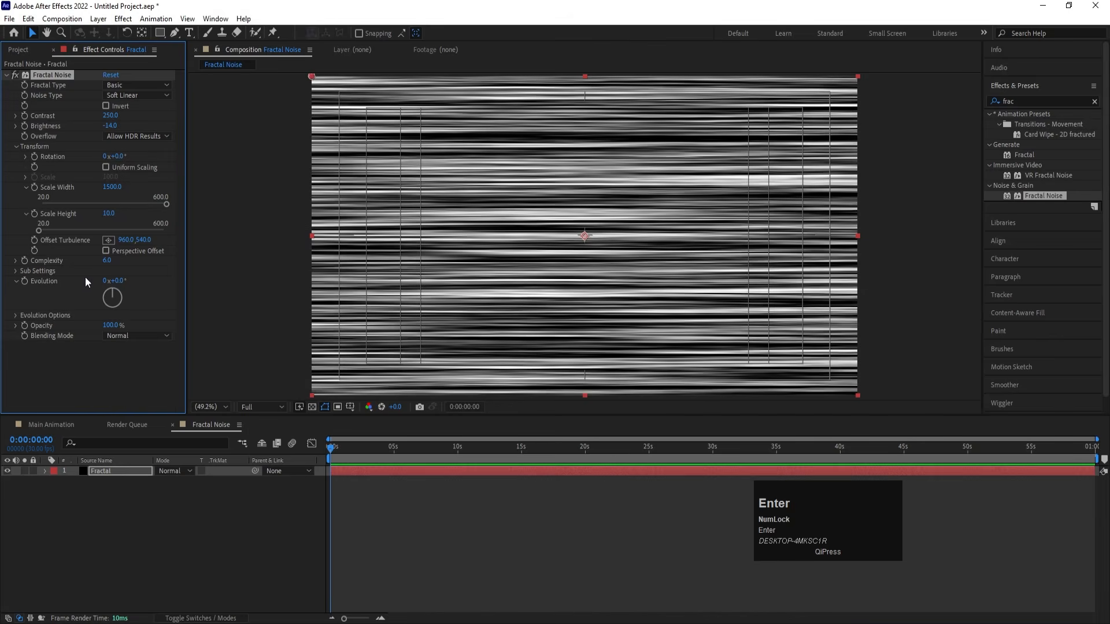
- Drive the Fractal Noise evolution with the expression time*60, preview the moving streaks, and collapse the layer's properties
key("alt")
left_click(25, 281, "alt")
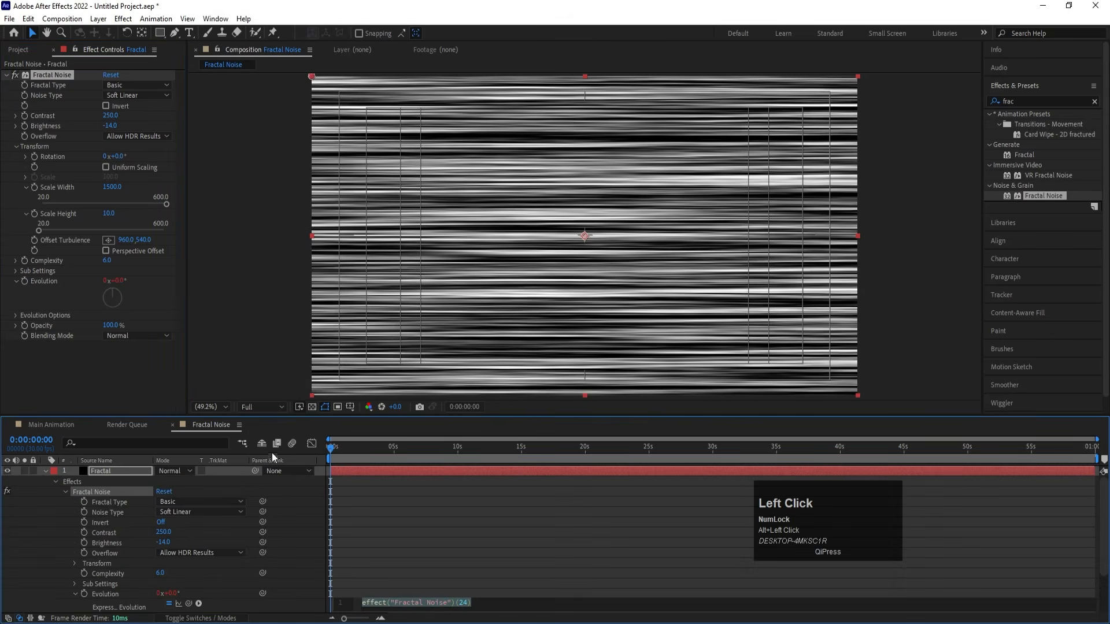
type("tim")
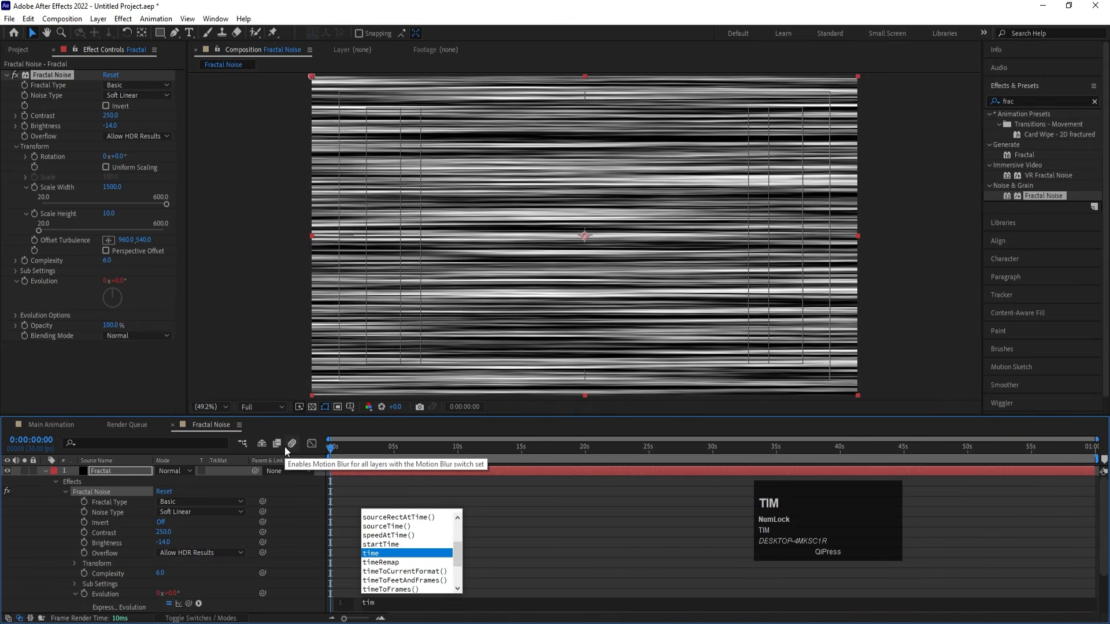
key("Return")
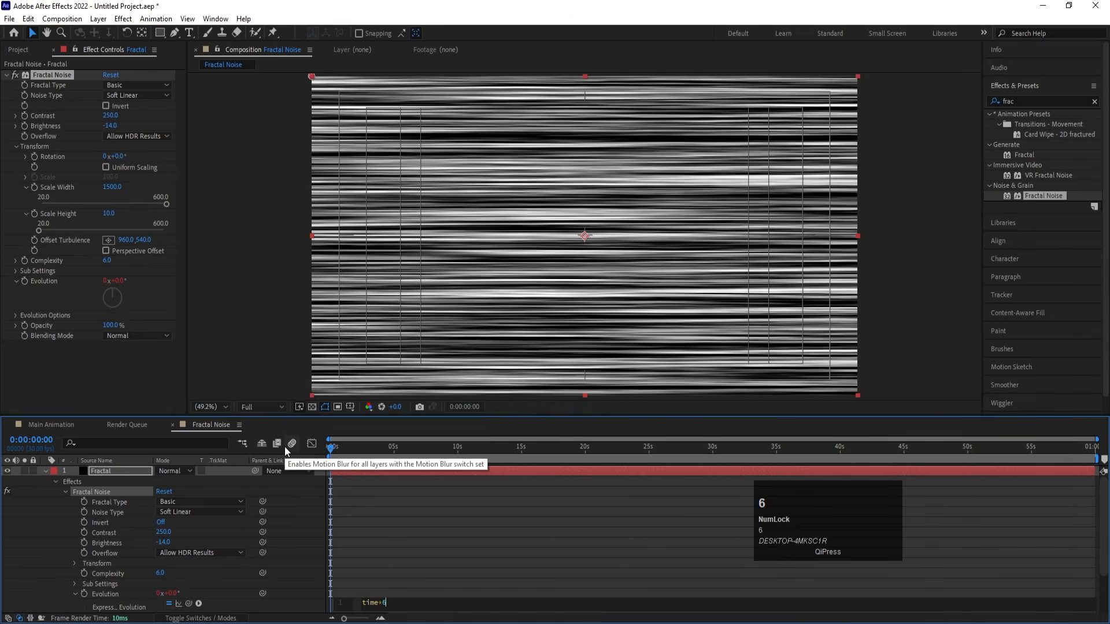
type("*60")
left_click(396, 542)
key("space")
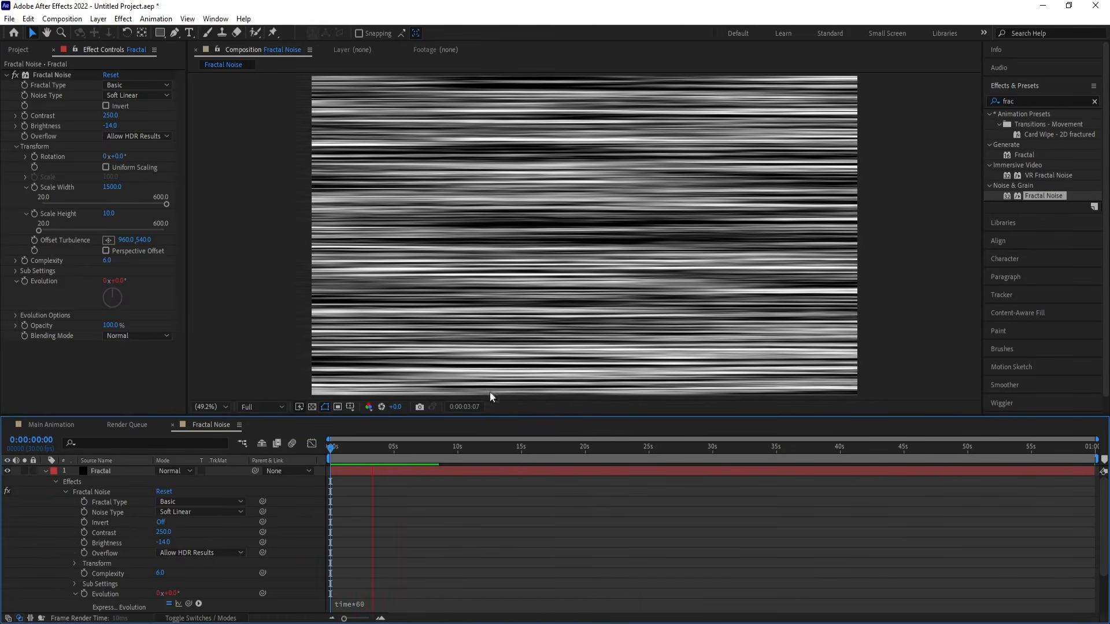
key("space")
key("u")
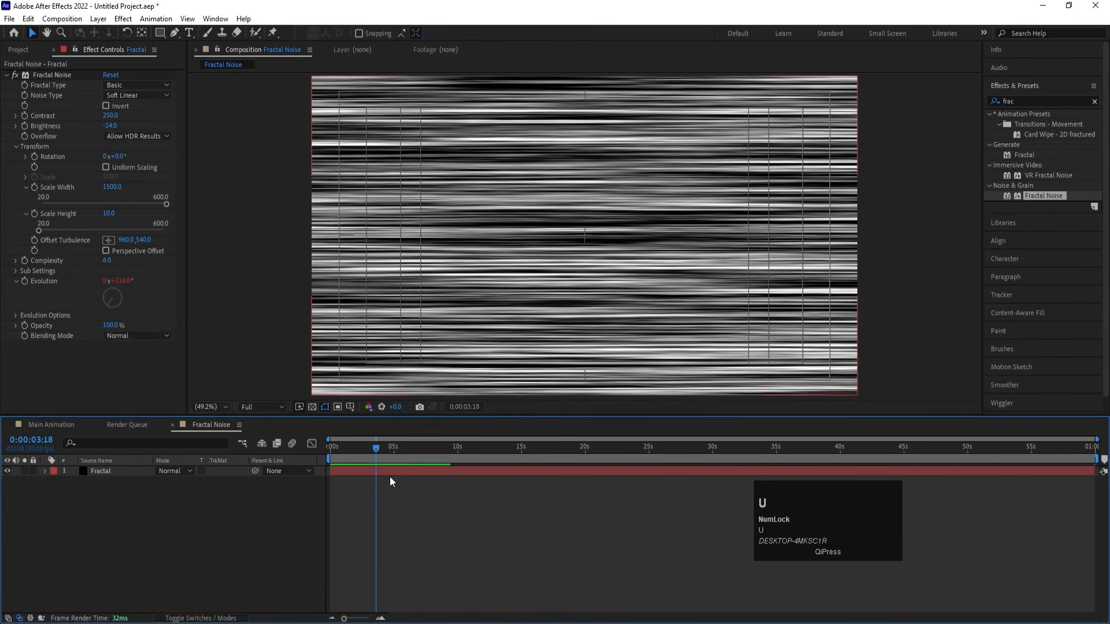
- Add the Fractal Noise composition as the top layer of Main Animation and hide it
left_click(54, 427)
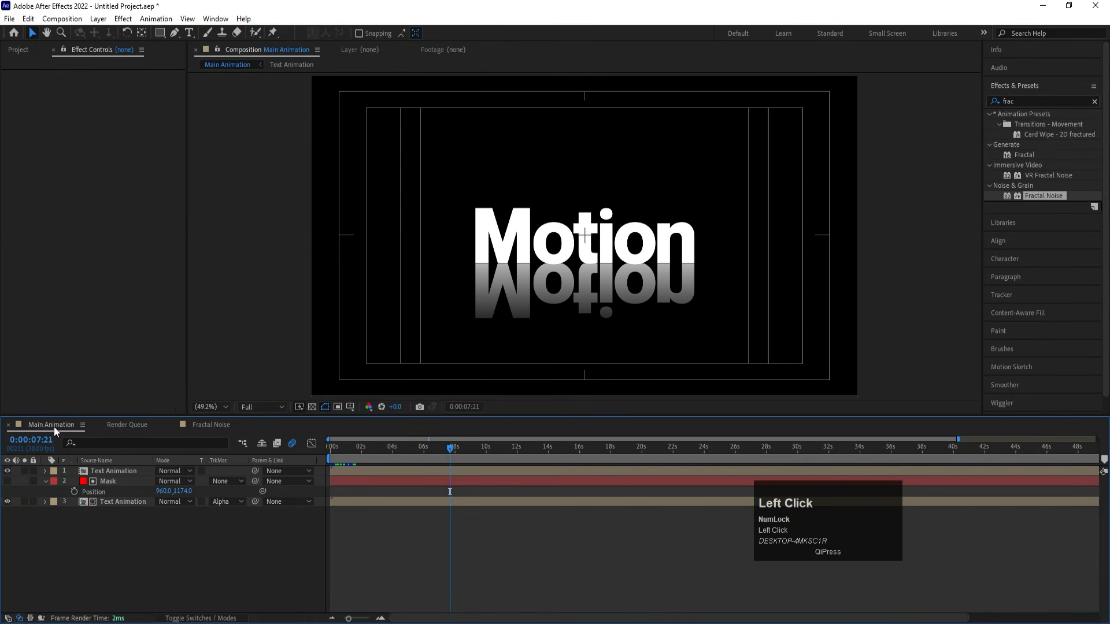
key("ctrl+0")
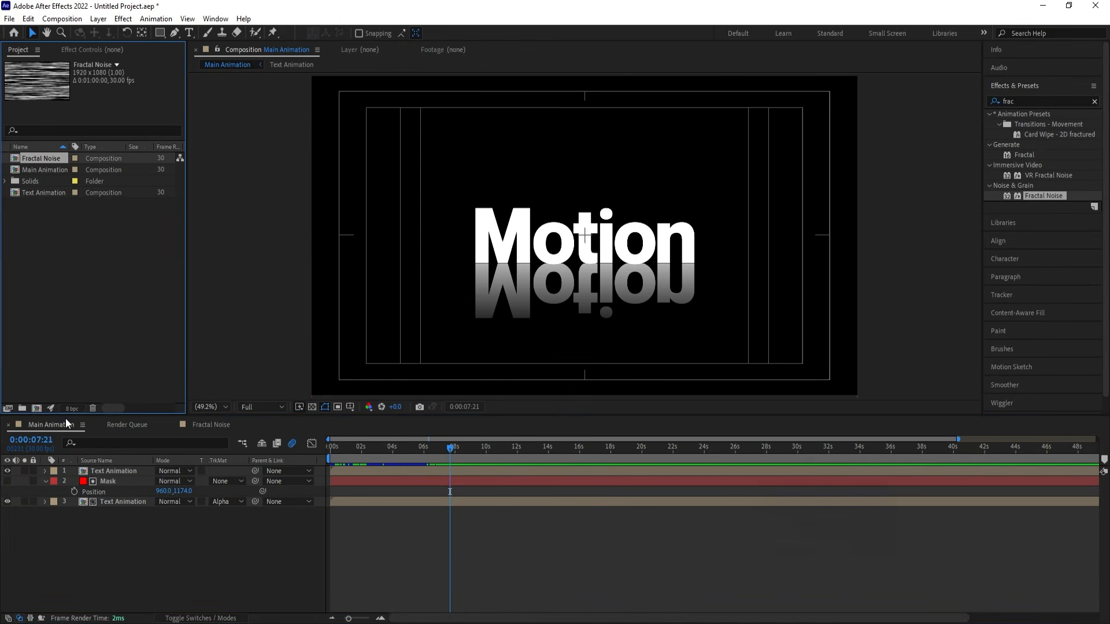
left_click_drag(30, 154, 147, 469)
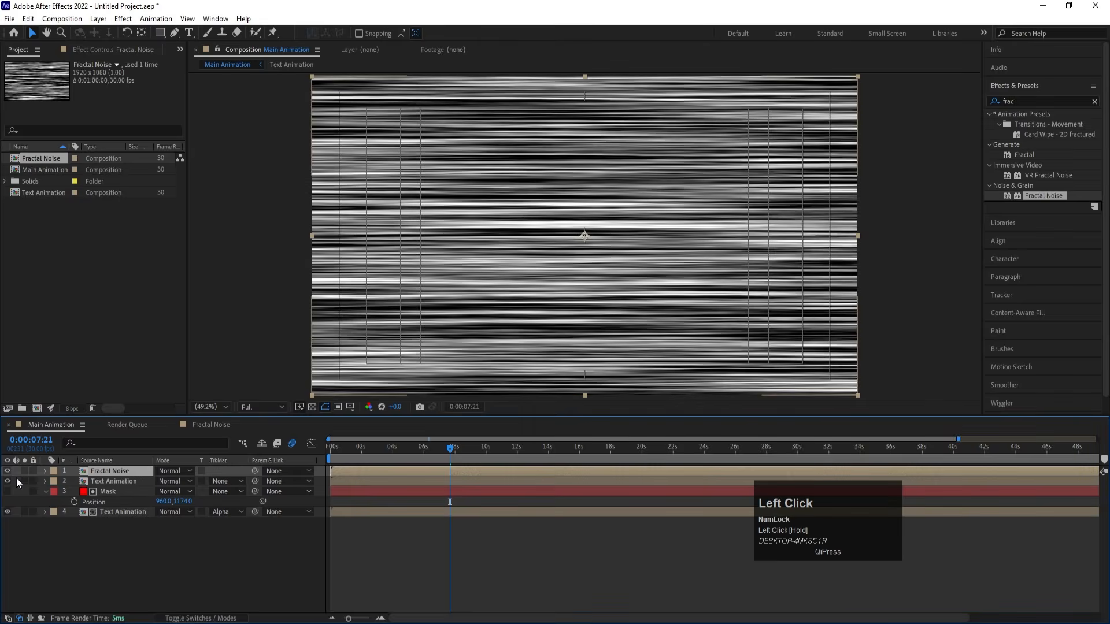
left_click(9, 470)
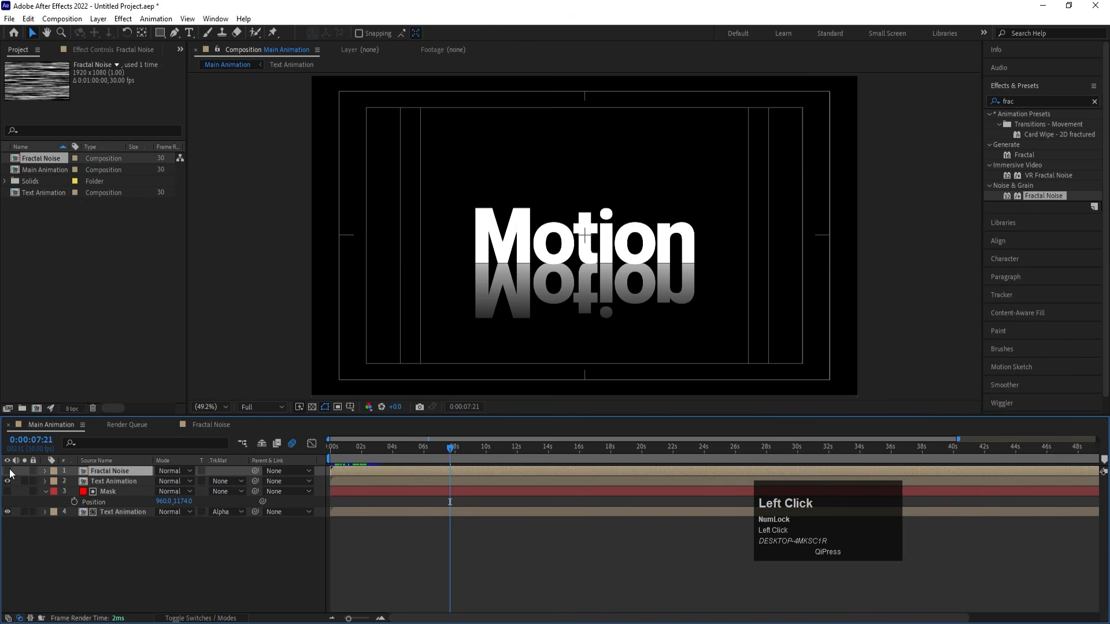
- Apply Compound Blur to the reflected Text Animation layer and use the Fractal Noise layer as its blur layer
left_click(97, 510)
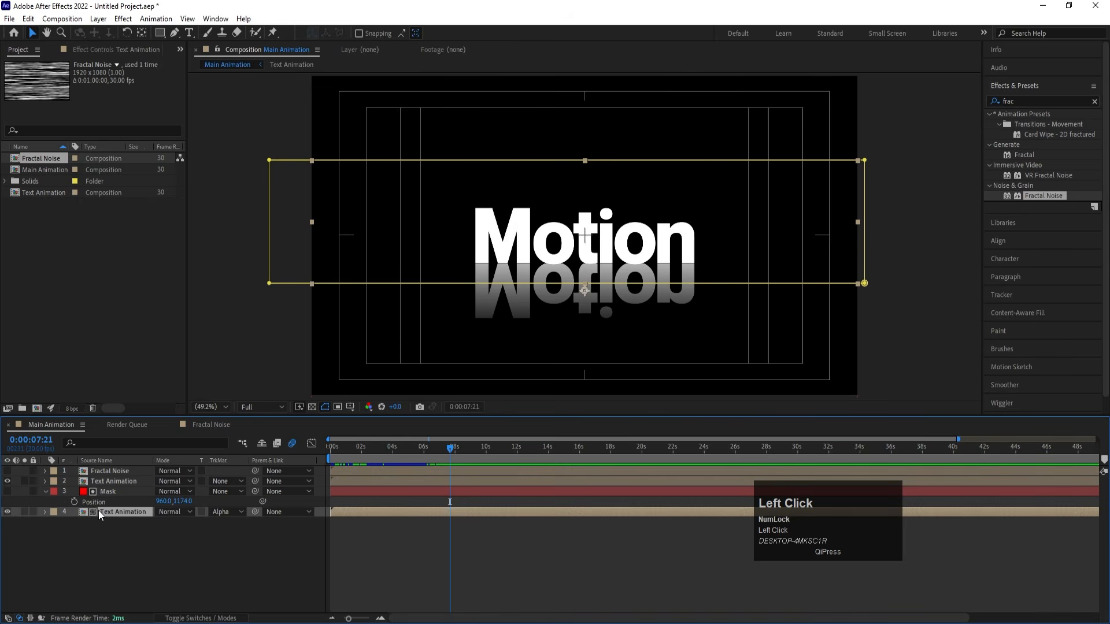
left_click(1038, 101)
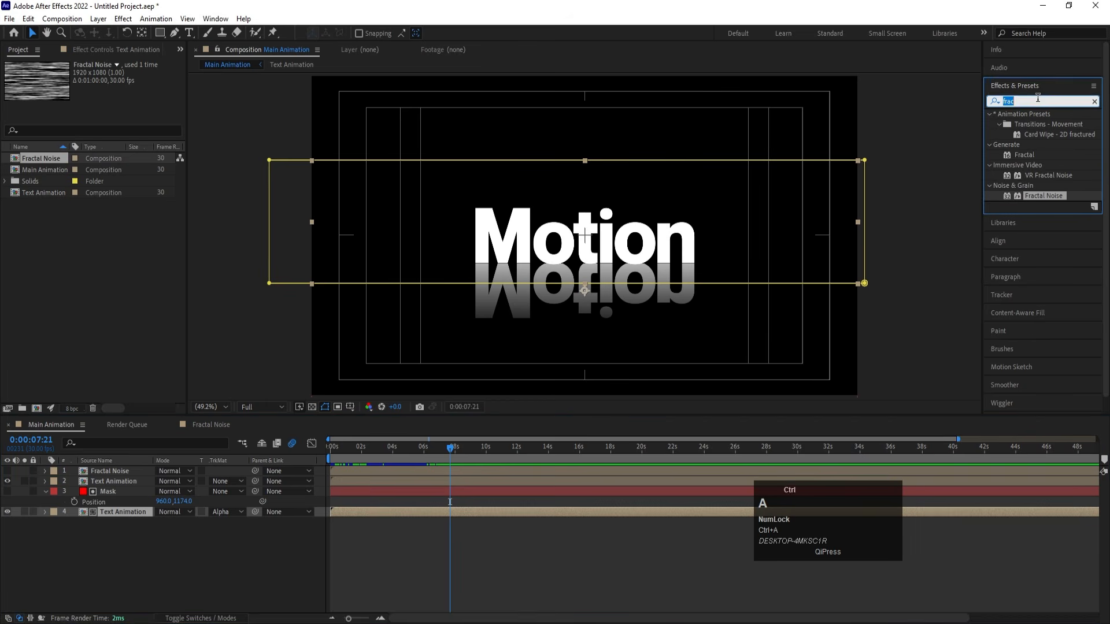
type("comp")
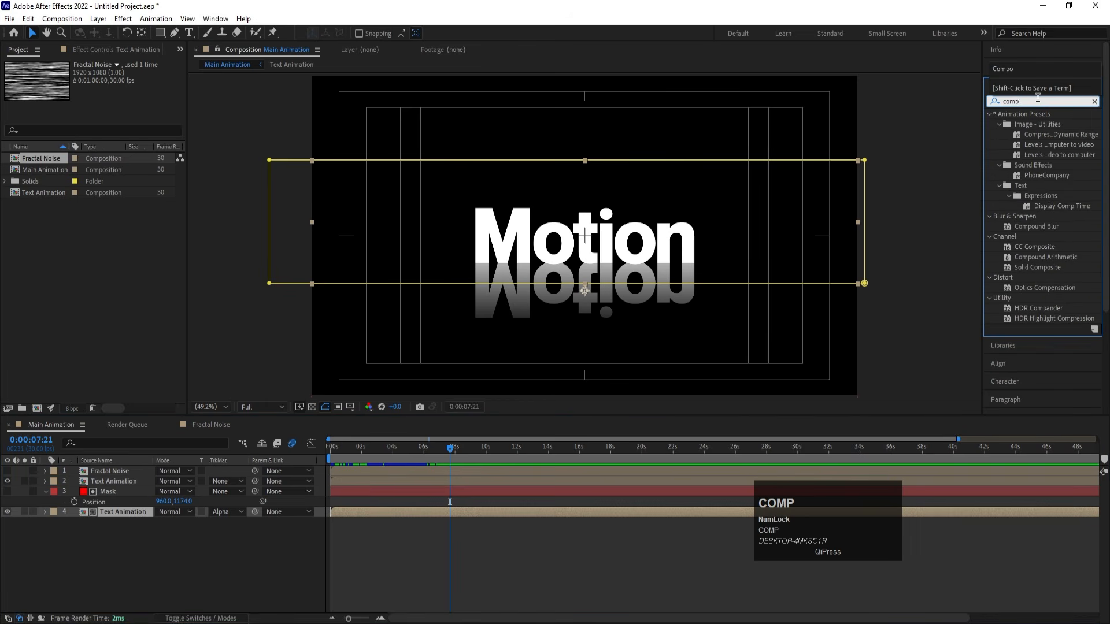
double_click(1031, 227)
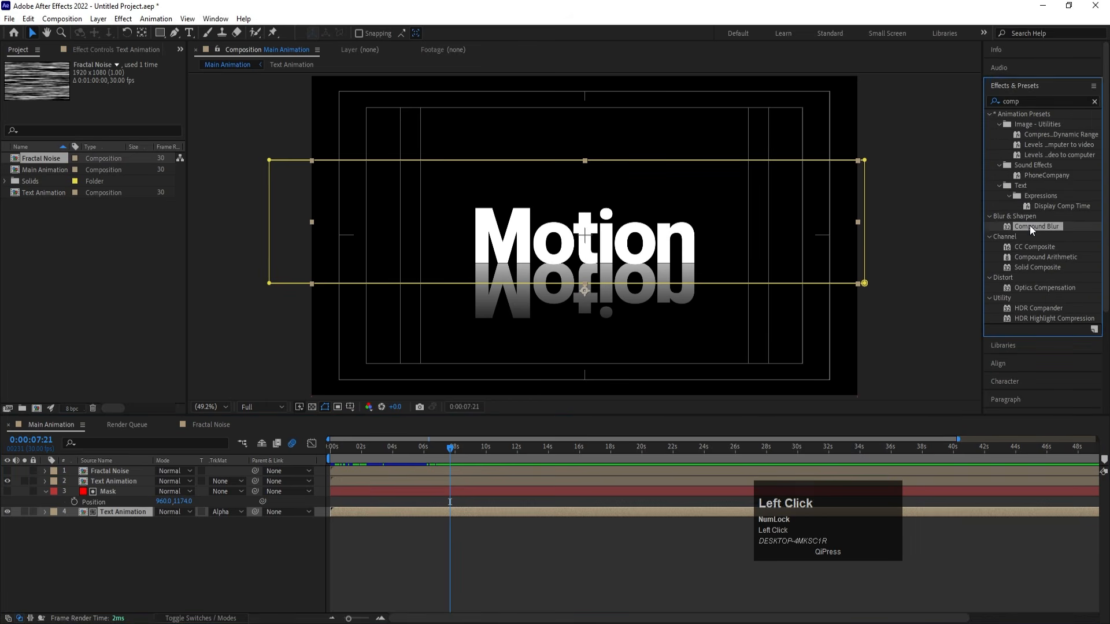
left_click(128, 87)
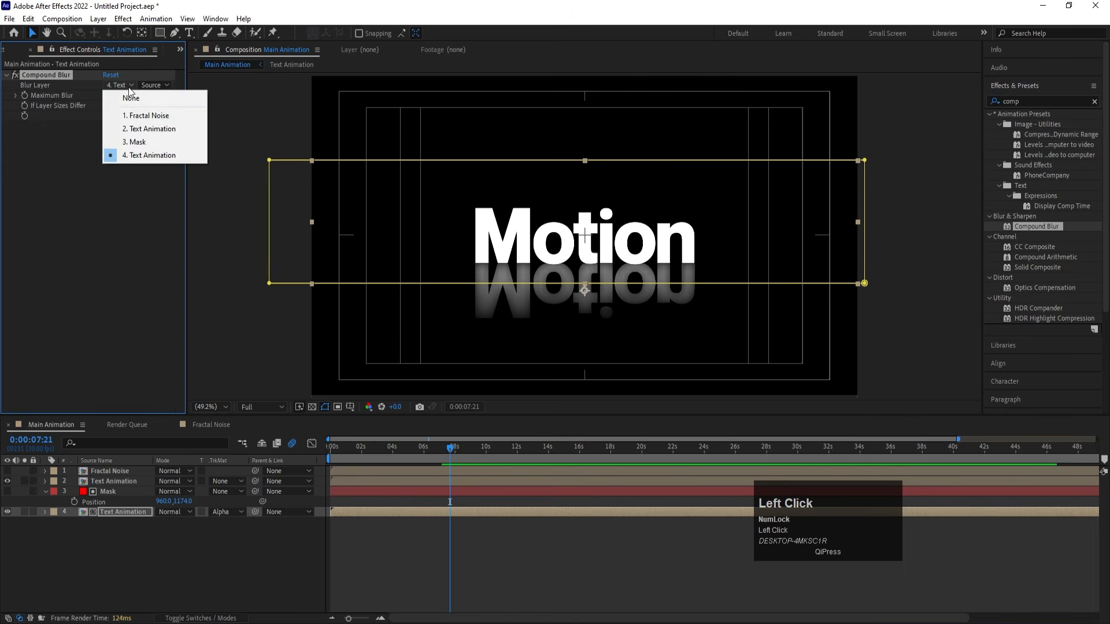
left_click(141, 117)
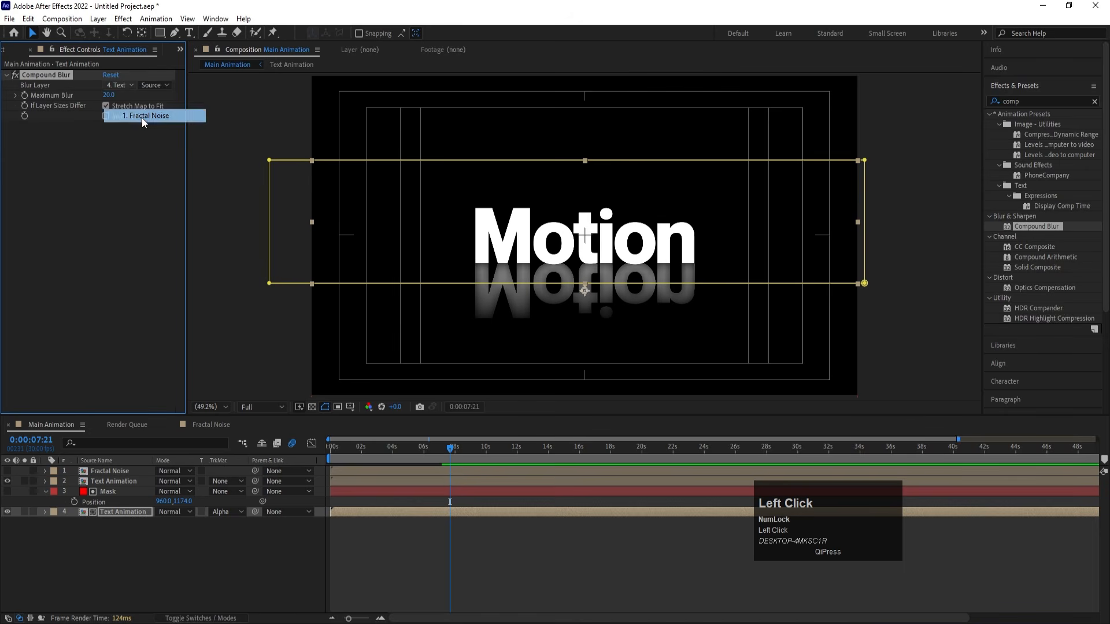
- Preview the composition from the start to check the rippling reflection under the Motion text
left_click(333, 449)
key("space")
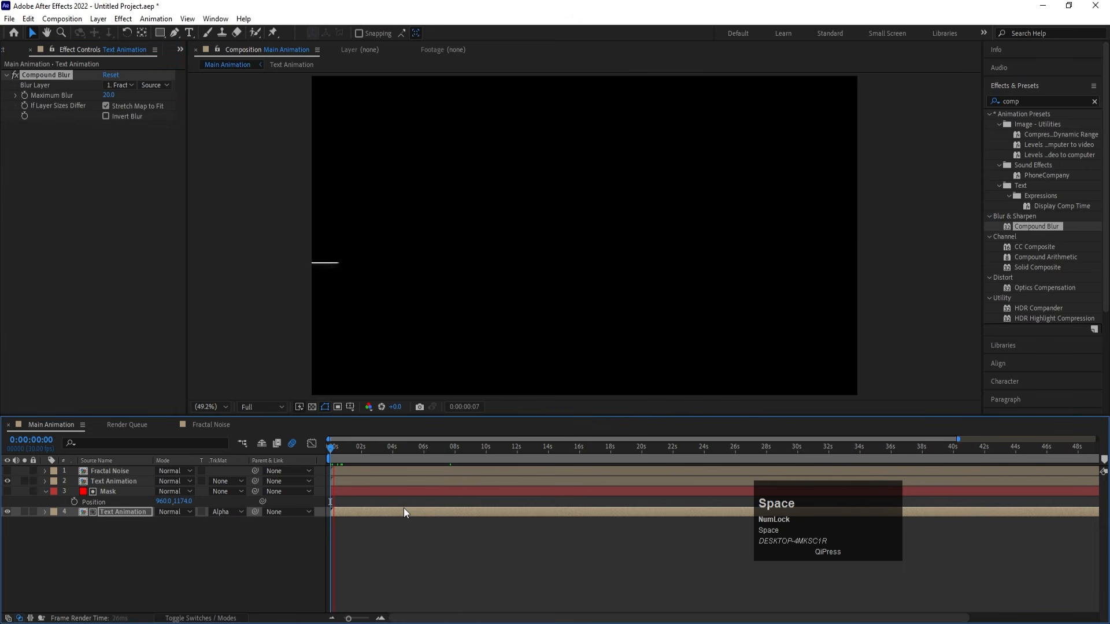
left_click(376, 493)
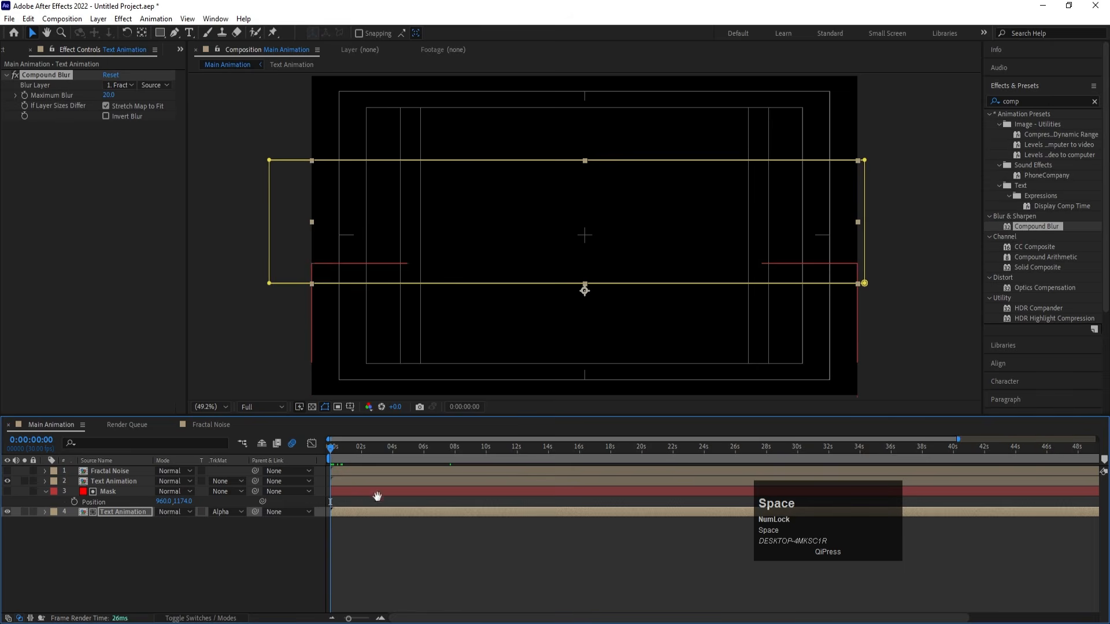
key("space")
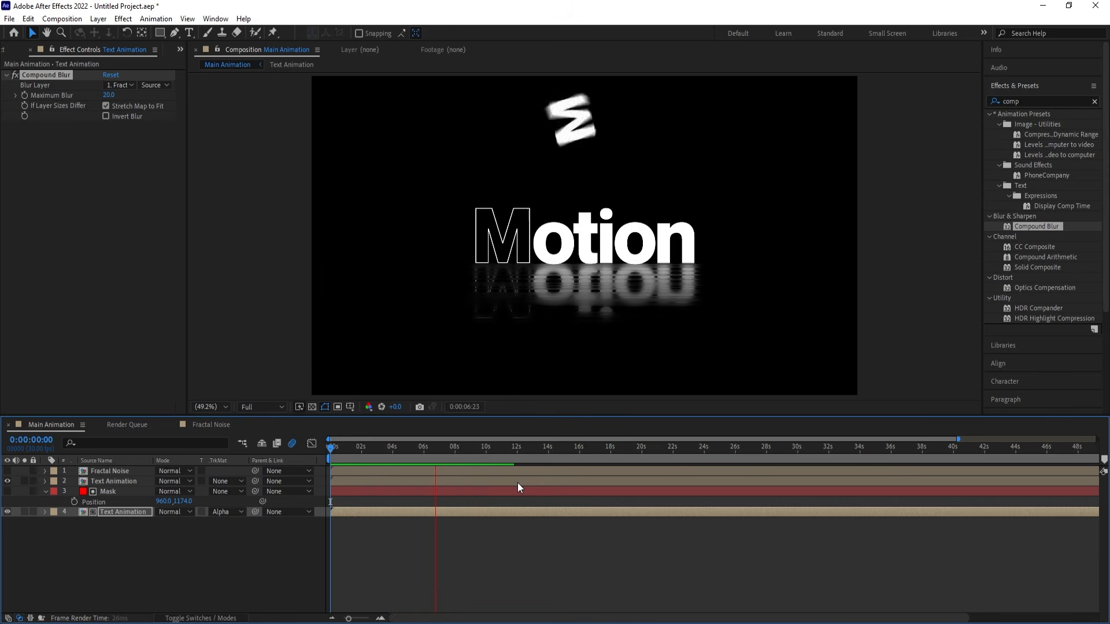
key("space")
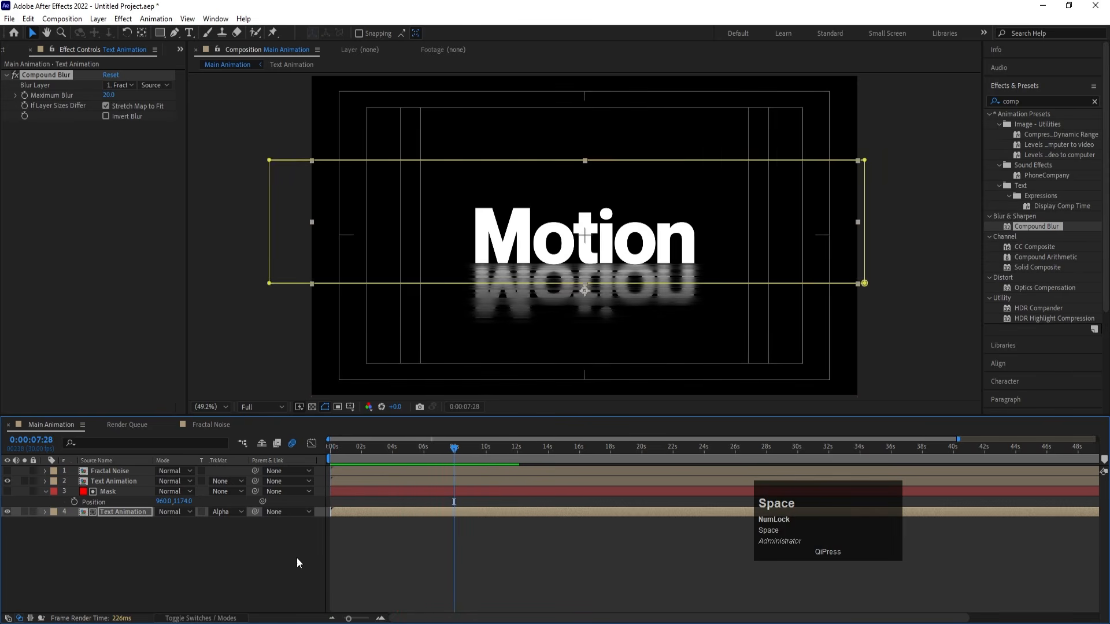
- Collapse the open layer properties, then create a null object and parent all the other layers to it
left_click(269, 567)
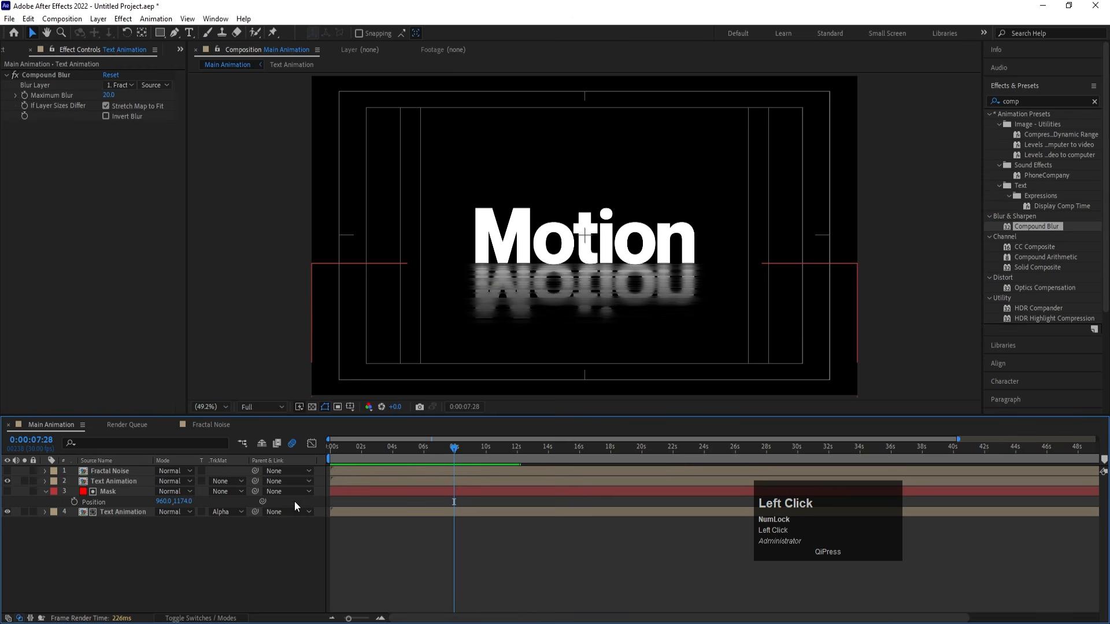
key("u")
right_click(151, 539)
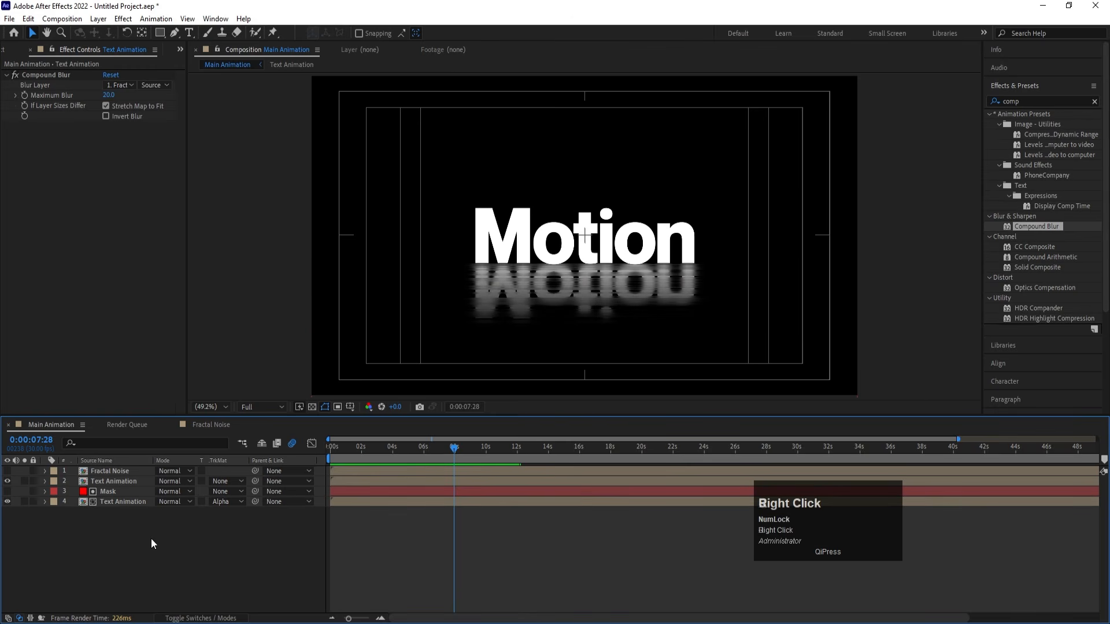
left_click(189, 394)
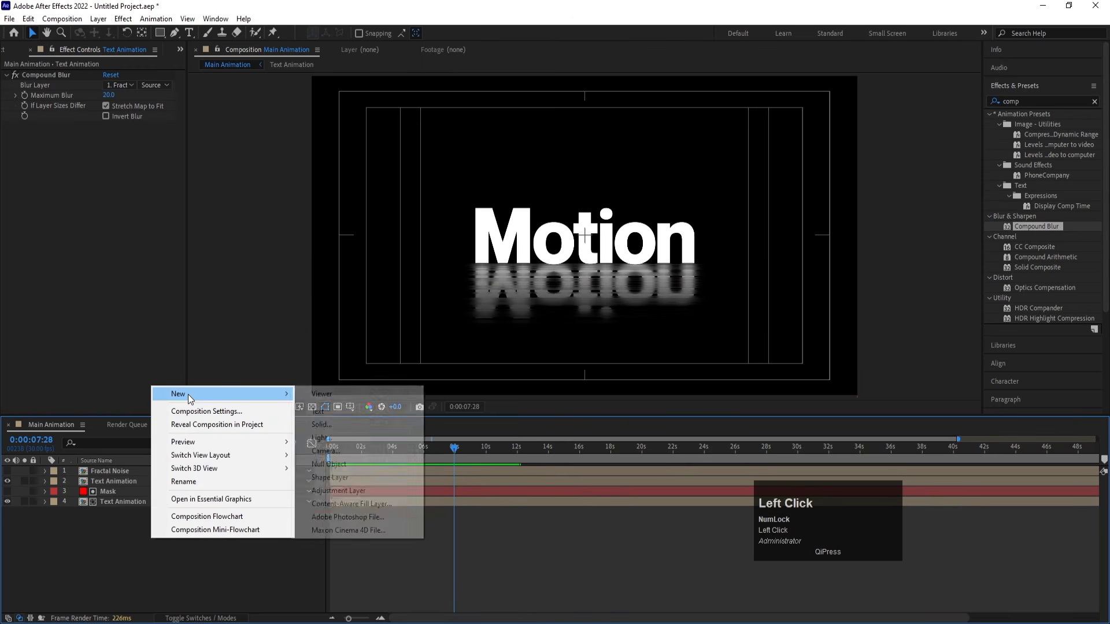
left_click(323, 463)
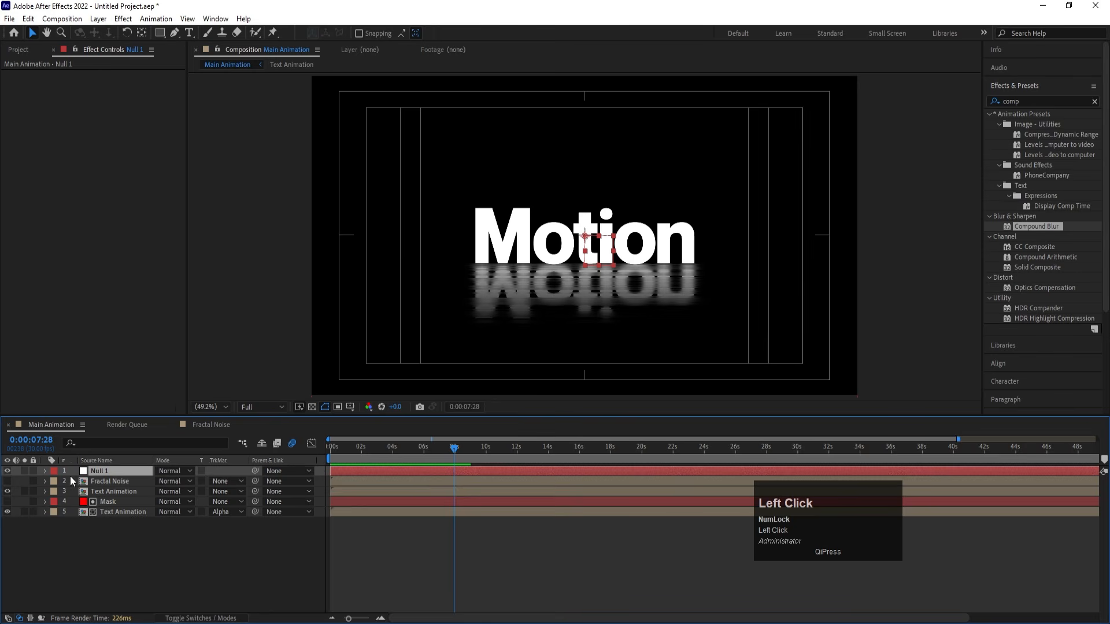
left_click(89, 481)
left_click(102, 509, "shift")
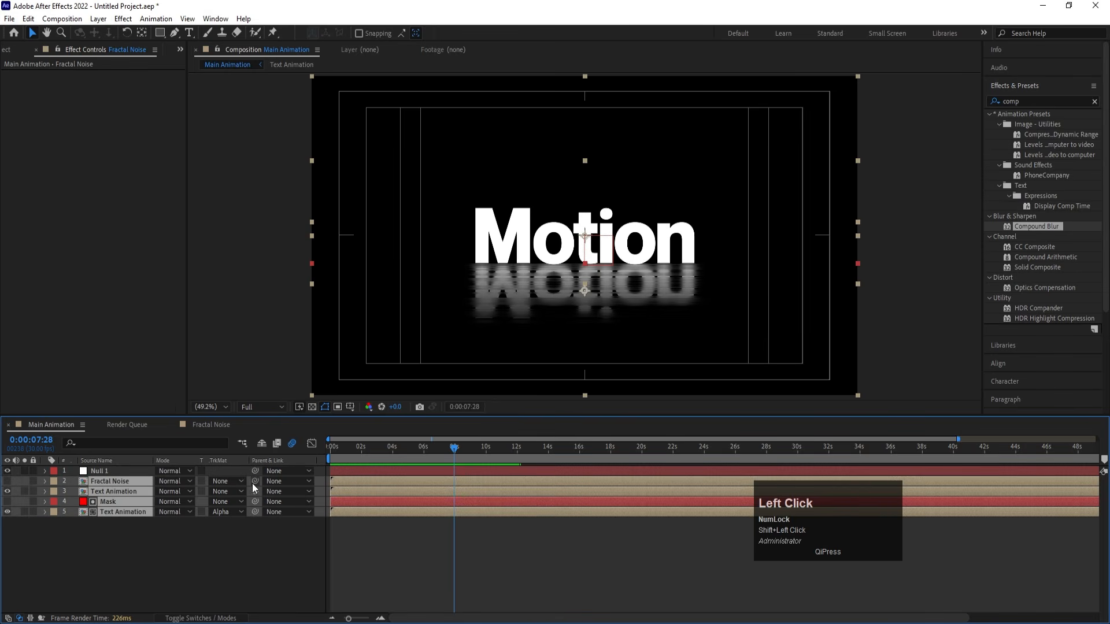
left_click_drag(253, 483, 131, 473)
- At the start of the timeline, set the null's scale to 115% and add a scale keyframe
left_click_drag(352, 449, 179, 448)
left_click(85, 472)
key("s")
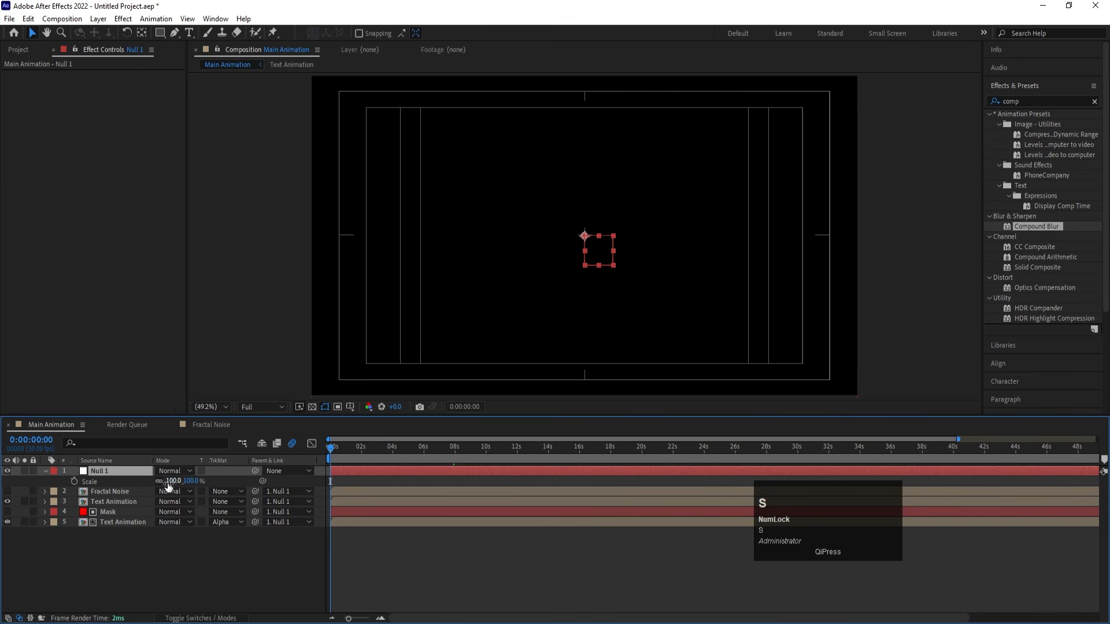
left_click(171, 481)
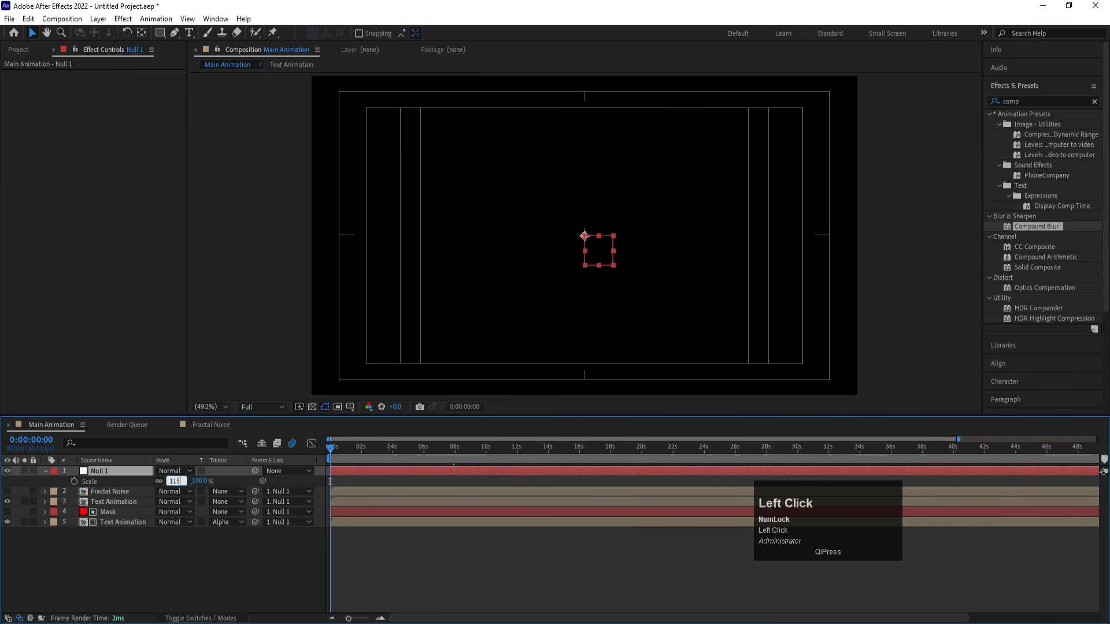
key("Return")
left_click(74, 481)
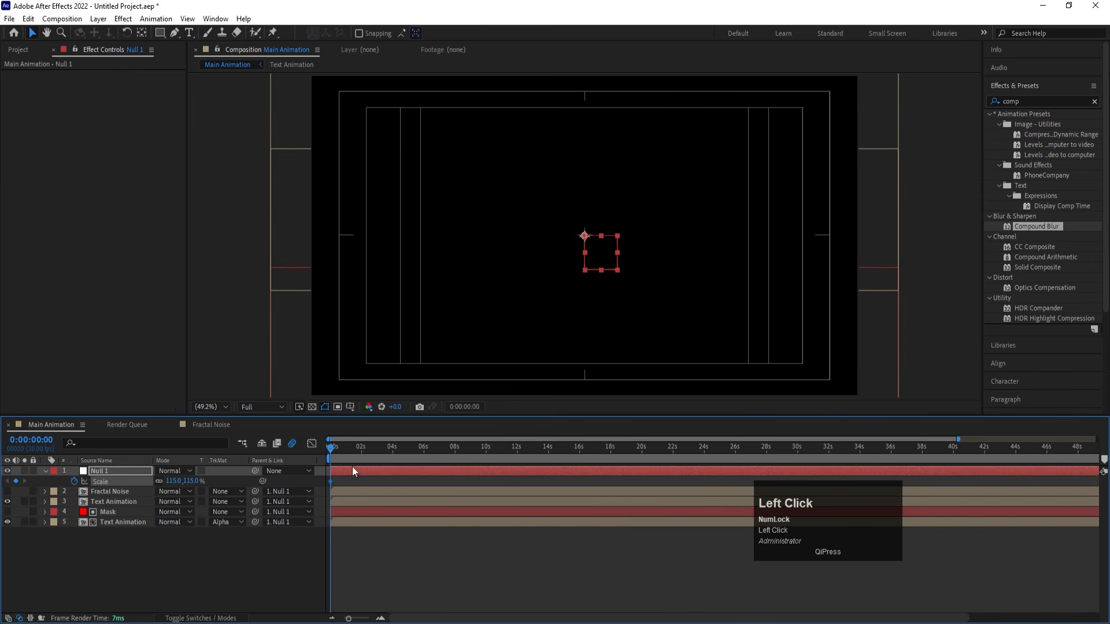
- At 0:00:07:29, set the null's scale to 100% to create the ending scale keyframe
left_click_drag(383, 448, 453, 452)
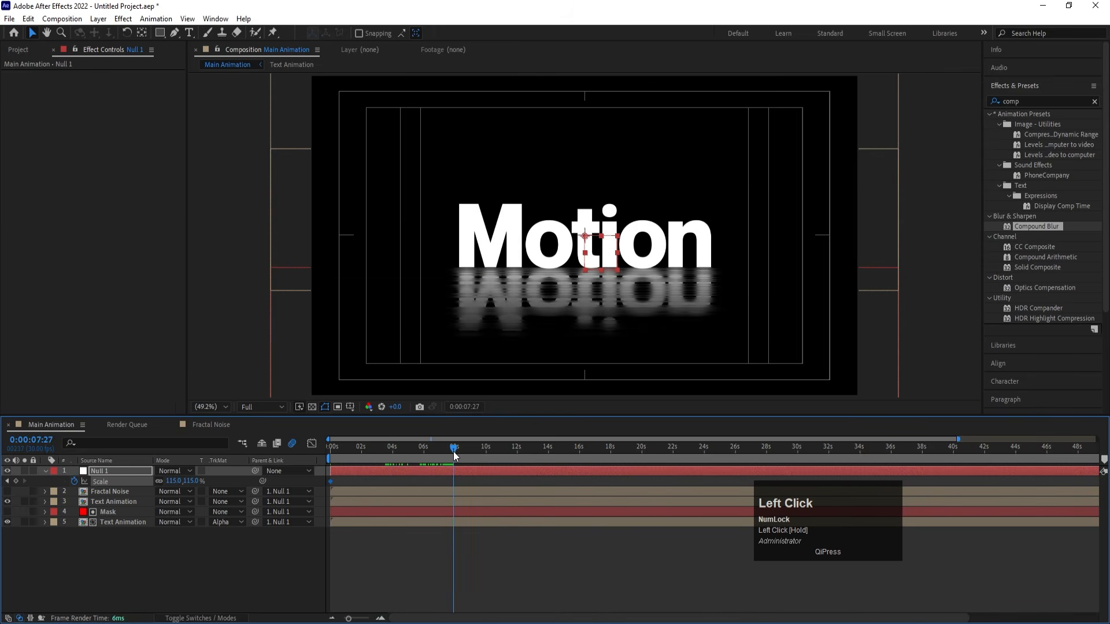
key("equal")
left_click(456, 450)
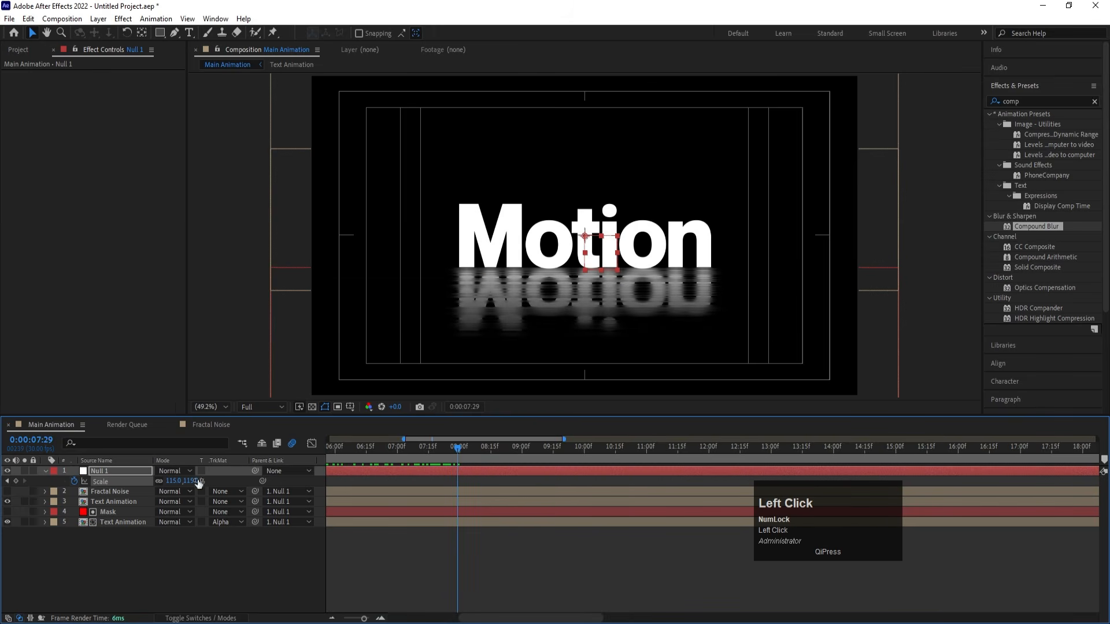
left_click(174, 481)
type("100")
key("Return")
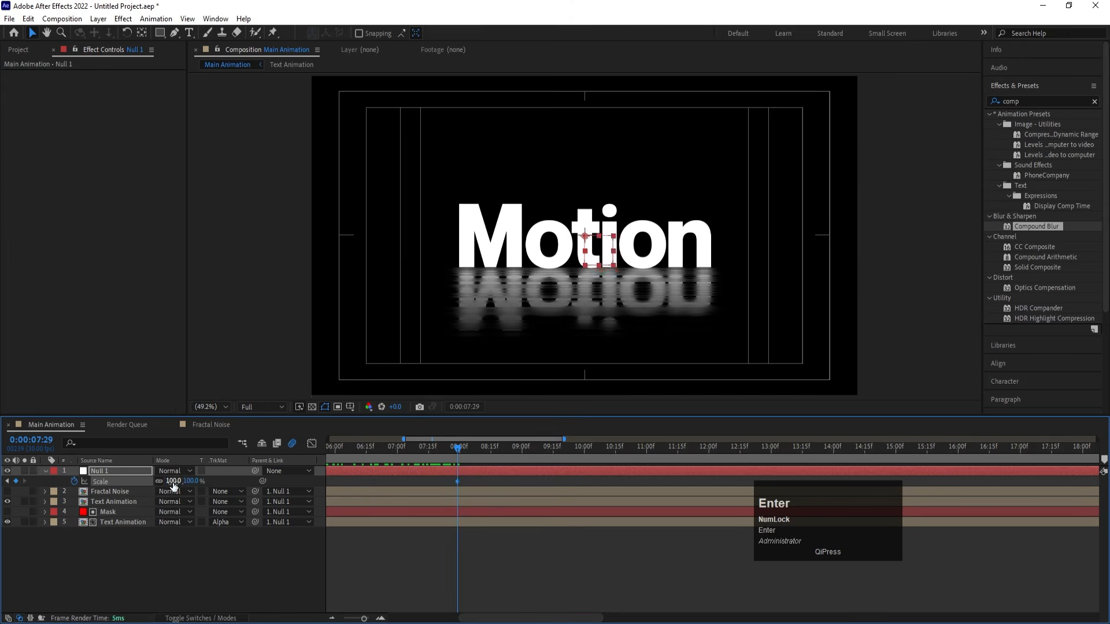
- End the work area at 0:00:07:29 and preview the slow zoom-out
key("n")
key("space")
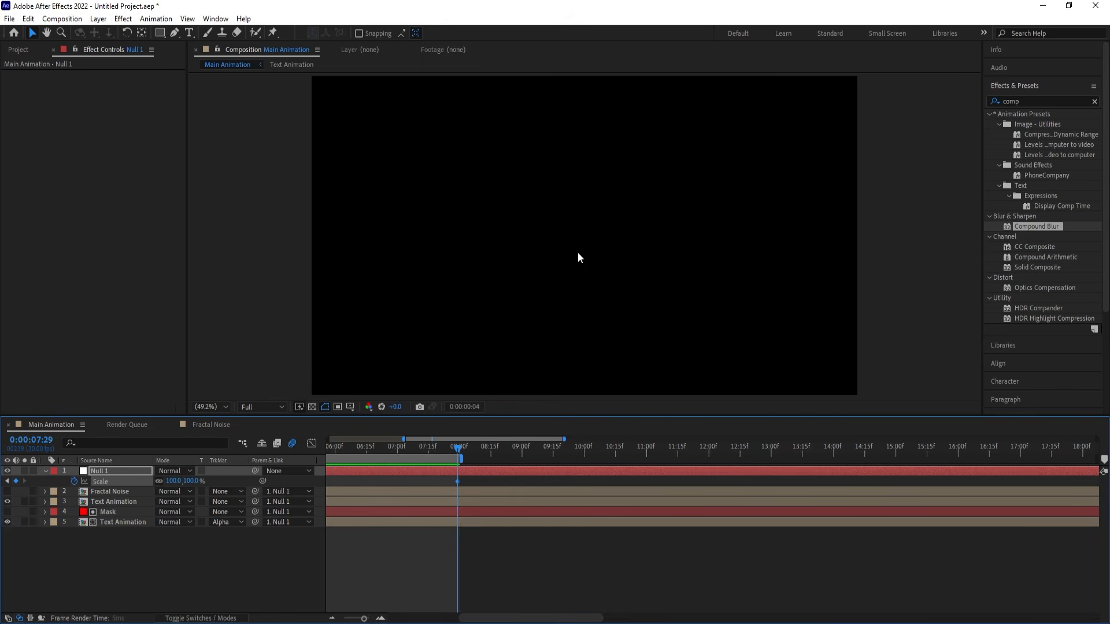
key("space")
- Move the null's last scale keyframe to 0:00:09:00 and end the work area at that time
left_click_drag(876, 441, 890, 448)
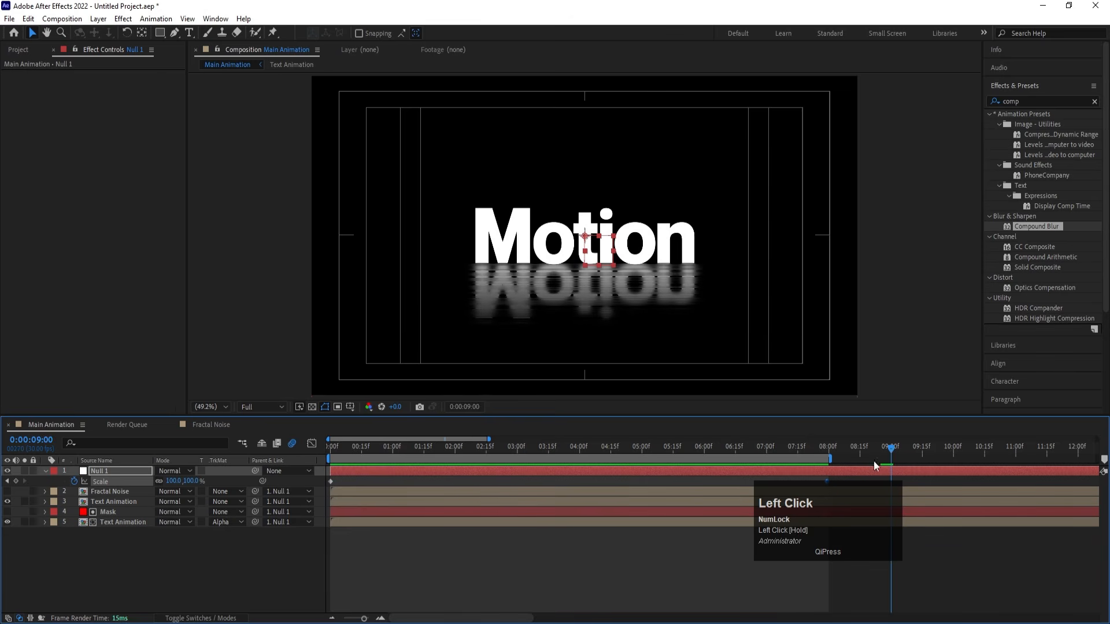
left_click(838, 480)
left_click_drag(828, 480, 893, 489)
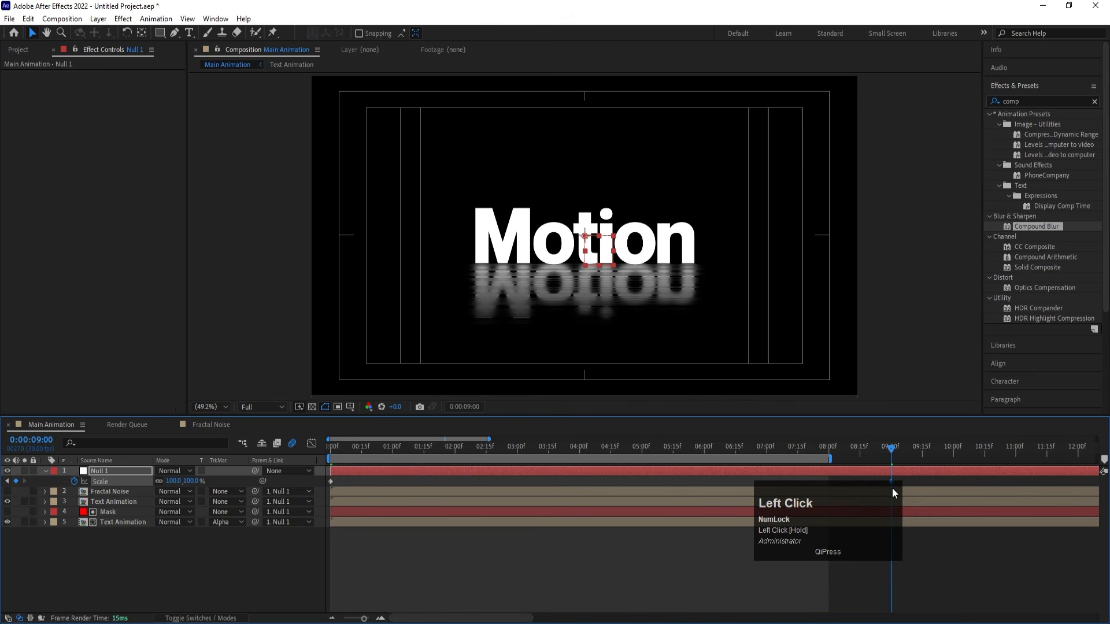
key("n")
- Set the null's first scale keyframe to 120% and preview the zoom from the beginning
key("j")
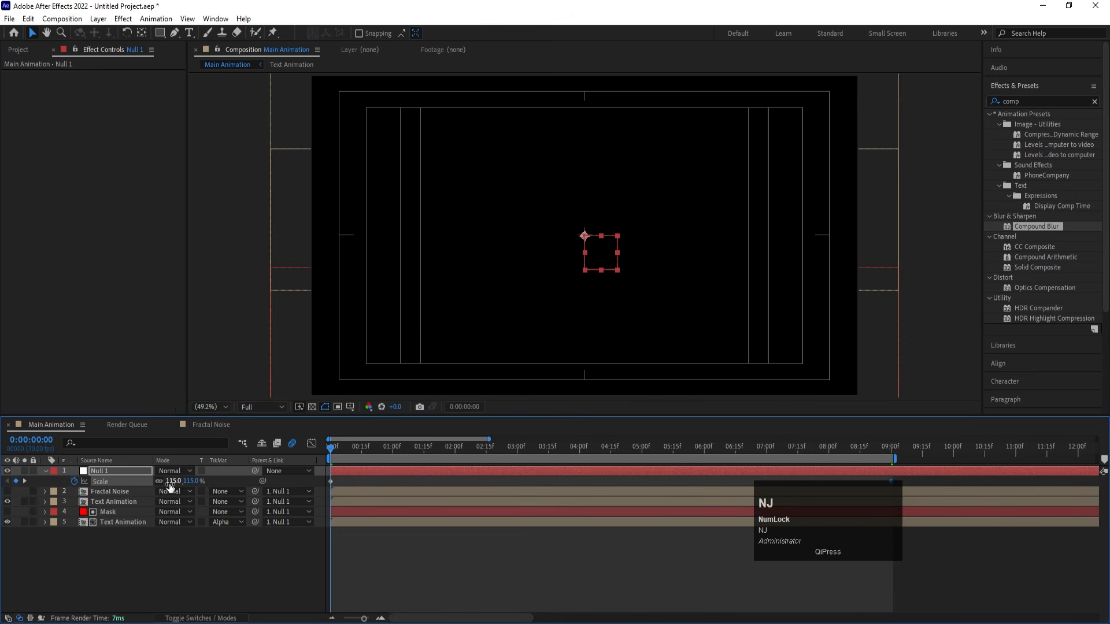
left_click(172, 481)
key("Return")
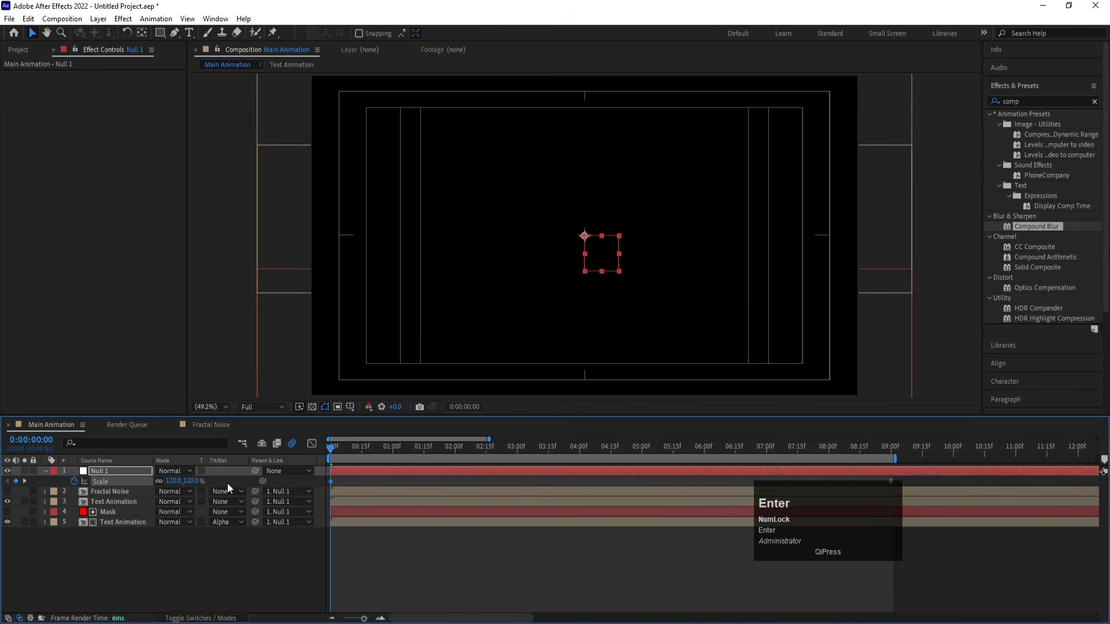
key("space")
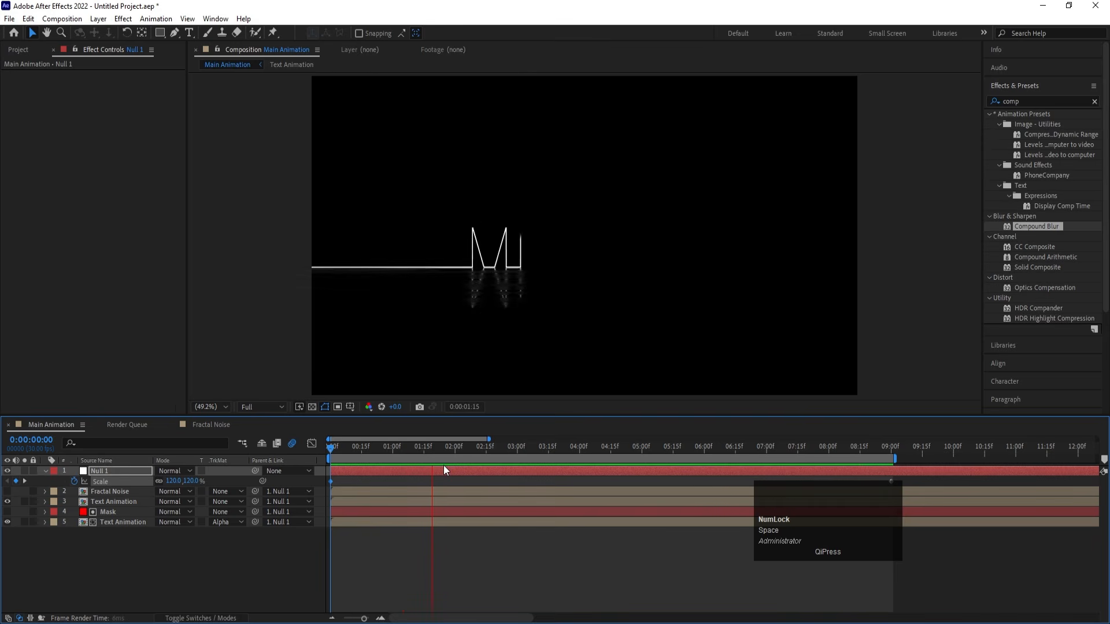
- Add an adjustment layer above all layers of Main Animation and apply the Glow effect to it
right_click(137, 578)
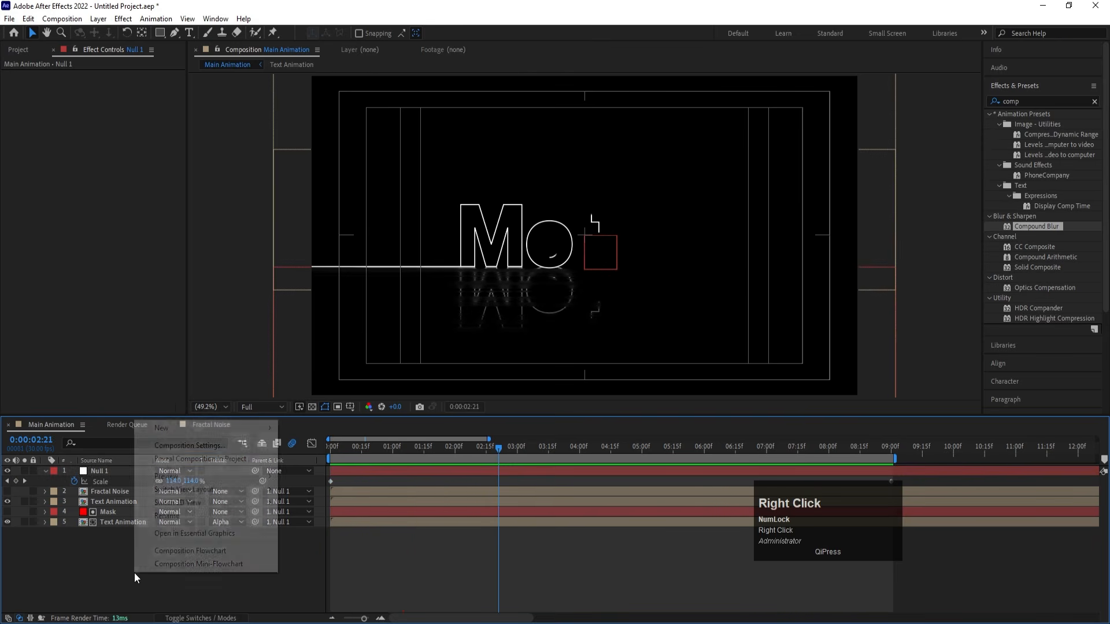
left_click(162, 427)
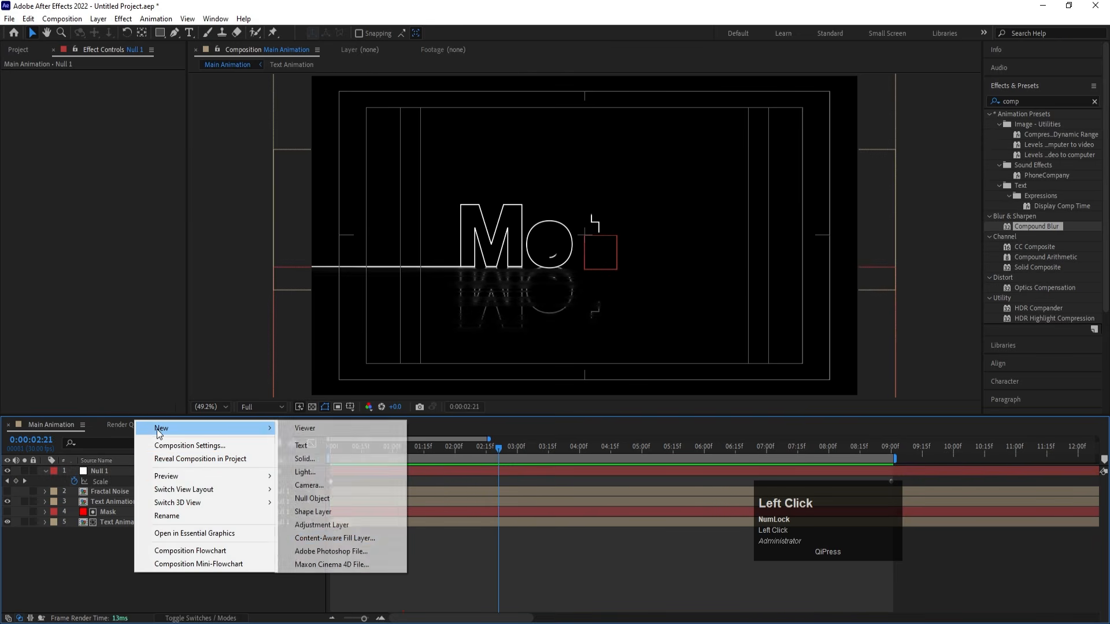
left_click(347, 525)
left_click(1025, 101)
type("glo")
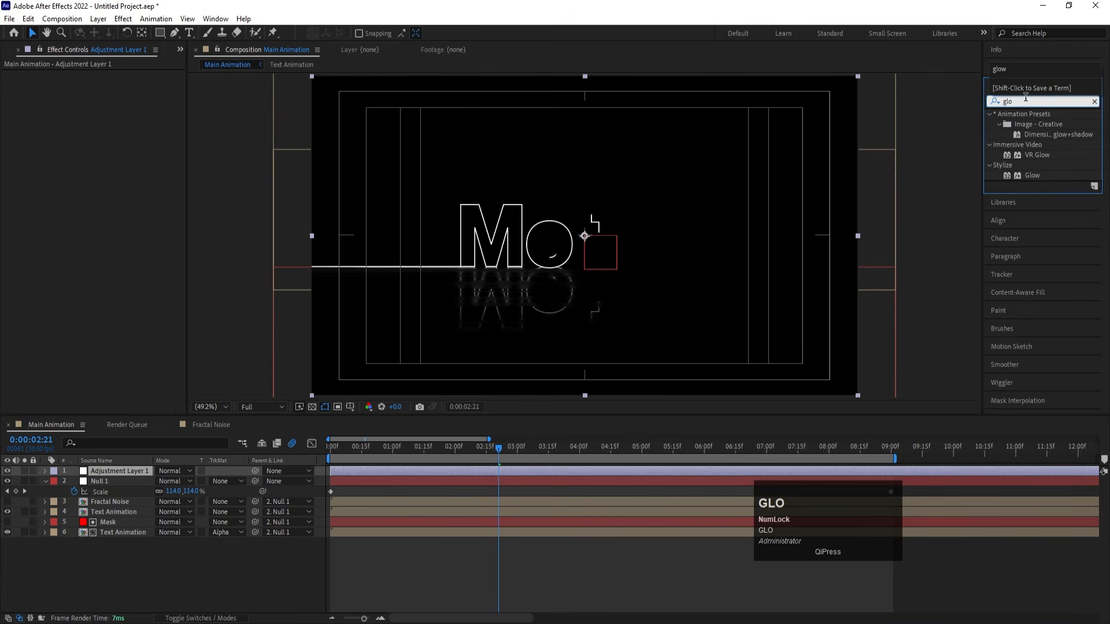
double_click(1038, 176)
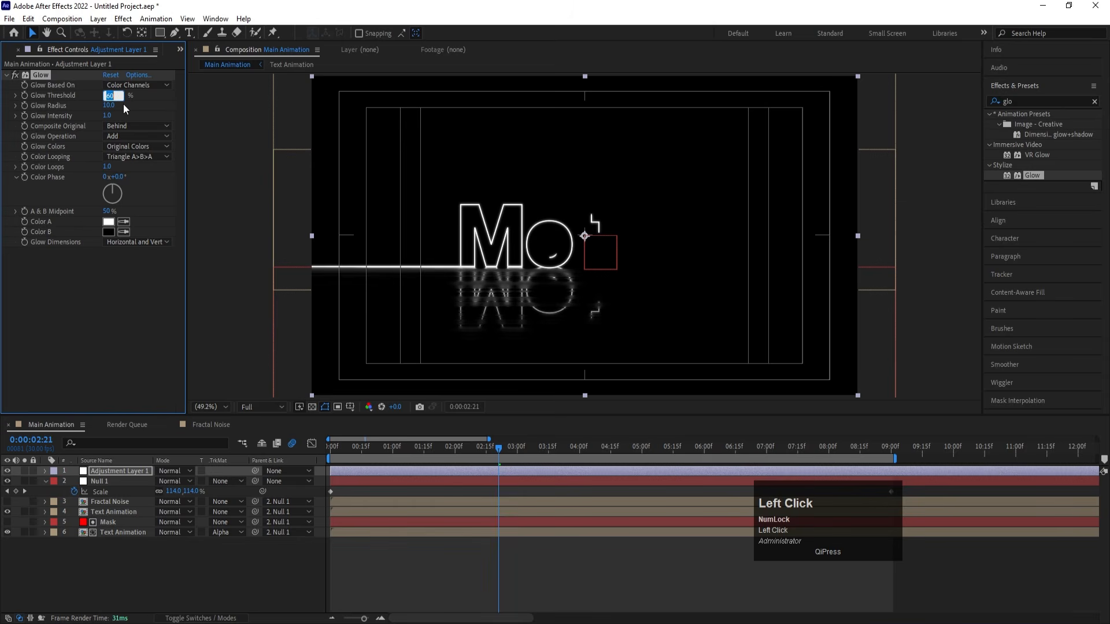
- Set the Glow threshold to 80%, the radius to 80 and the intensity to 0.5
type("80")
key("Return")
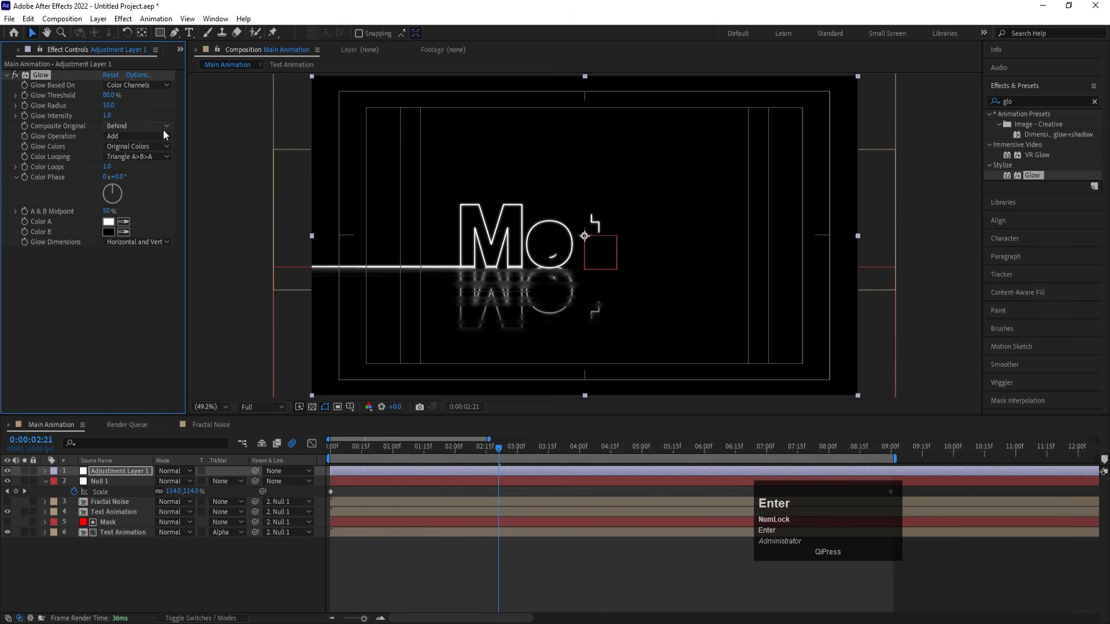
left_click(110, 106)
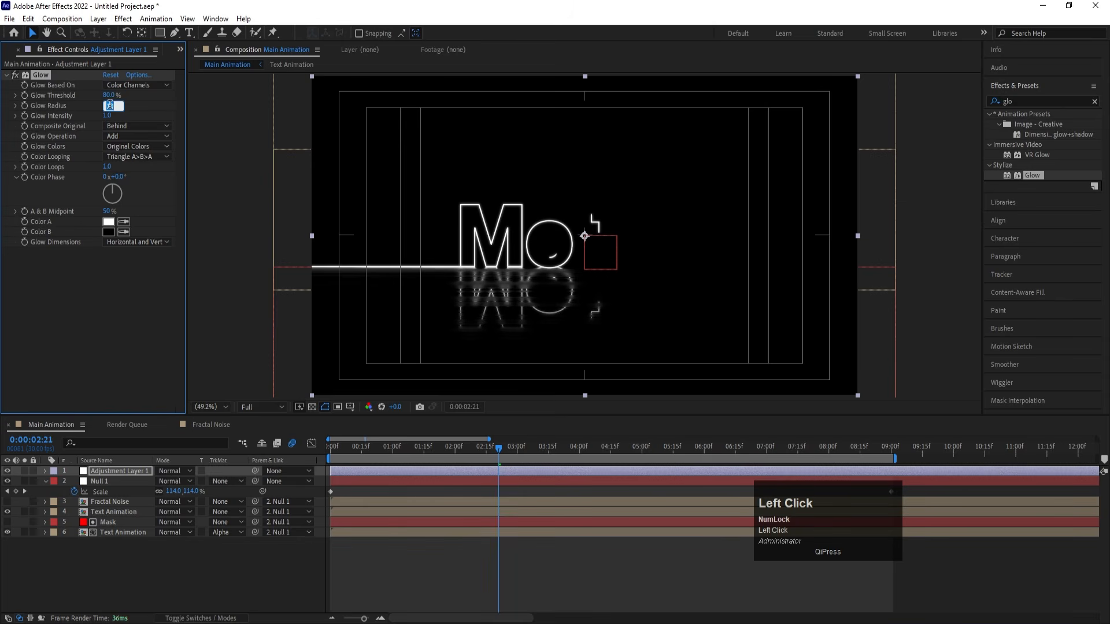
type("80")
key("Return")
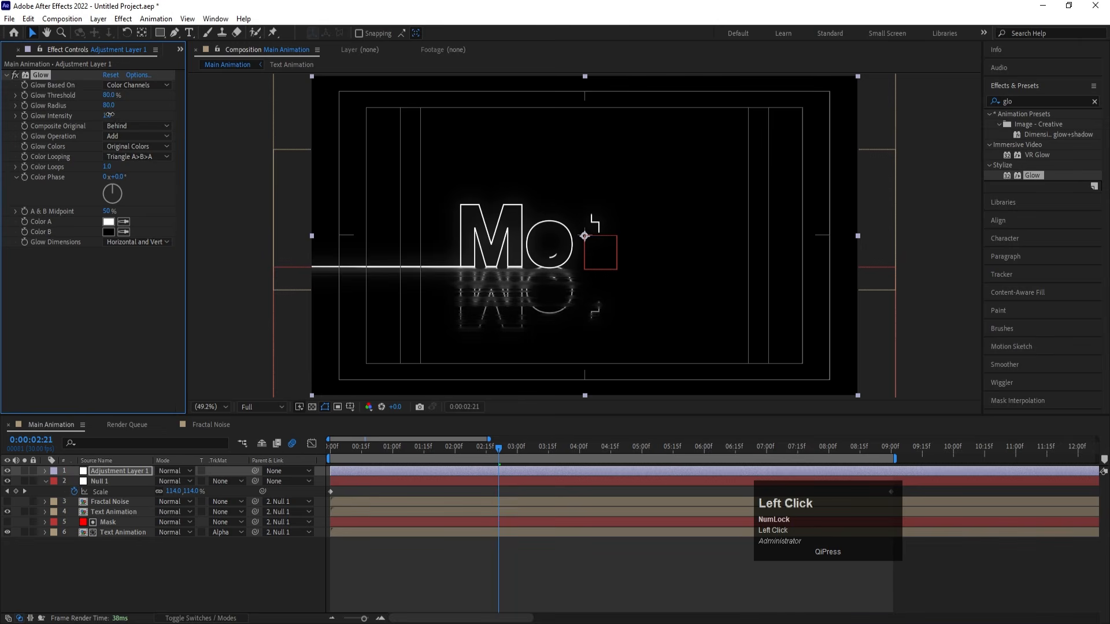
key("Return")
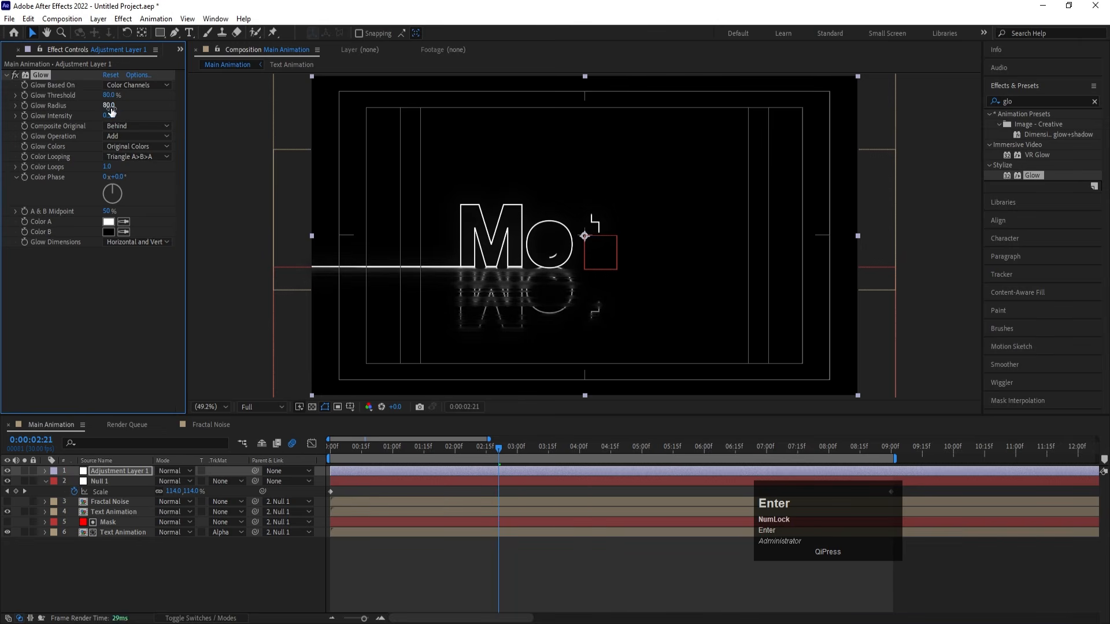
- Set the Glow radius to 36 and preview the glowing text animation
left_click(109, 106)
type("36")
key("Return")
key("space")
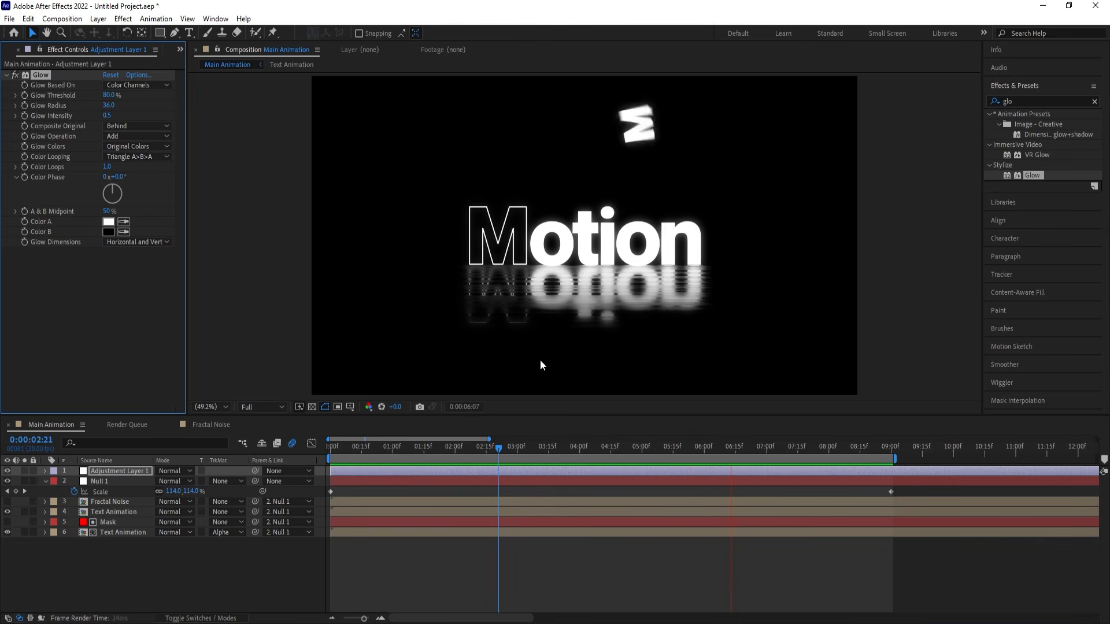
key("space")
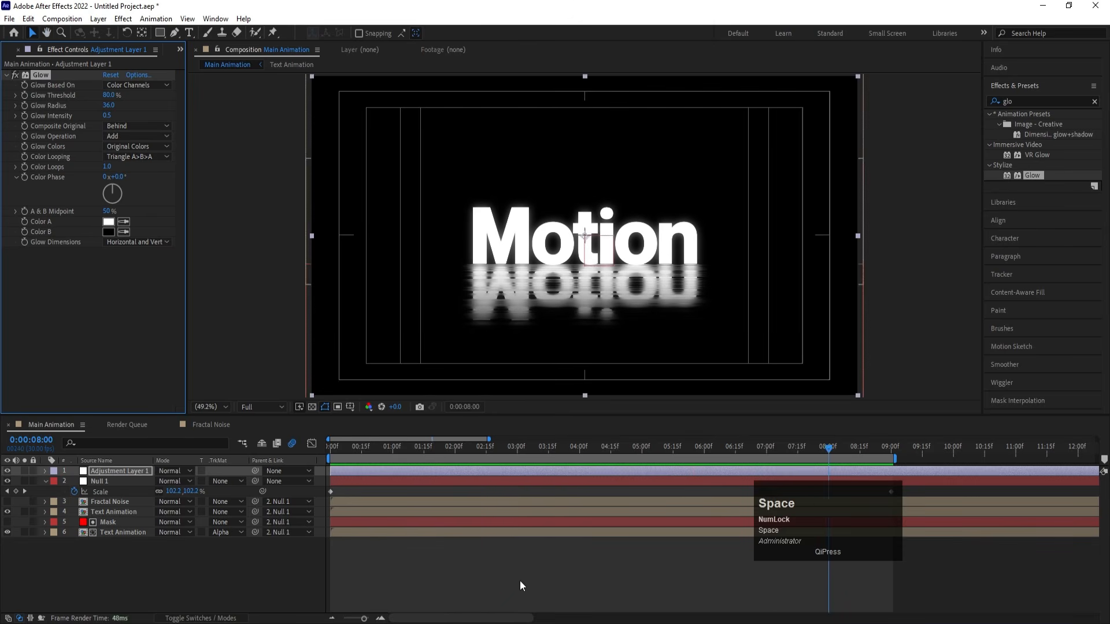